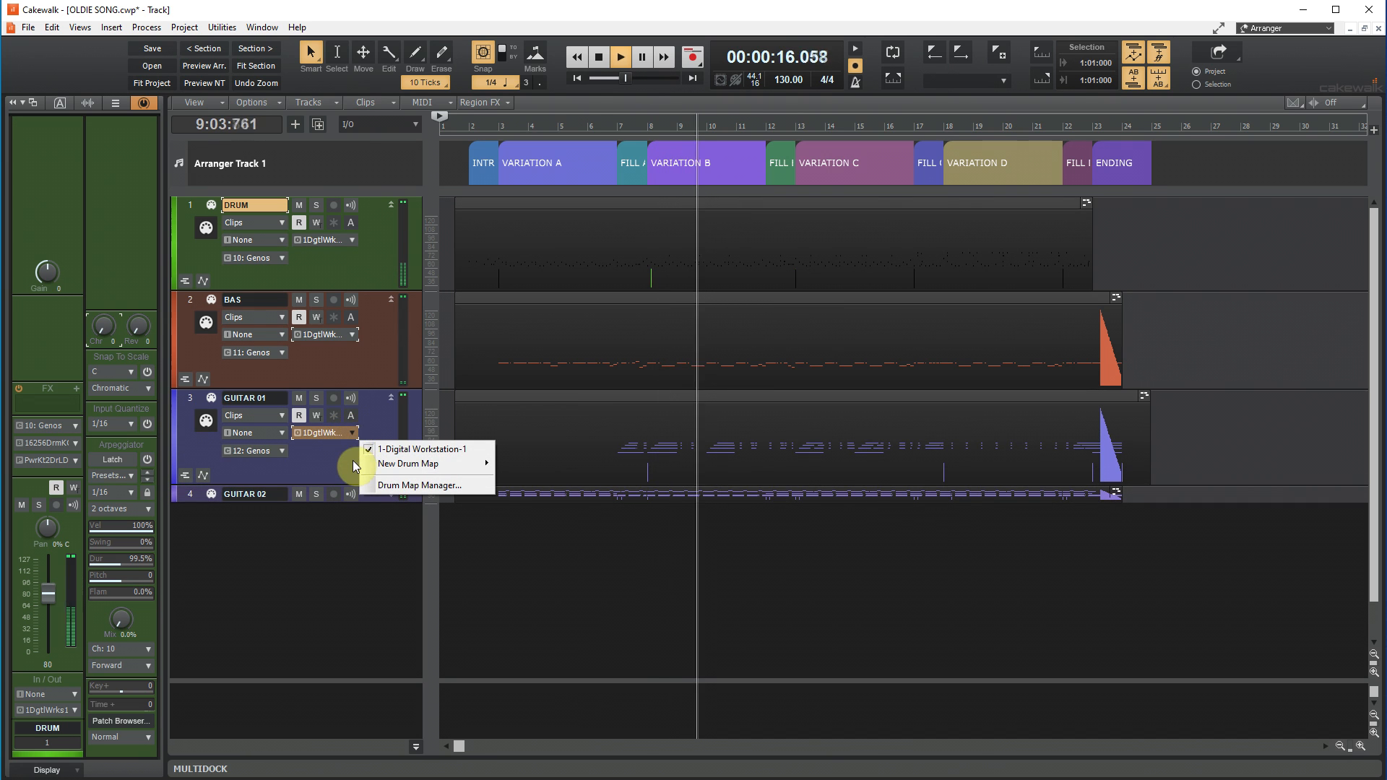
# Enlarge the GUITAR 02 track and check the available outputs of the GUITAR 01, GUITAR 02 and DRUM tracks
pyautogui.click(350, 459)
pyautogui.click(348, 459)
pyautogui.moveTo(379, 506); pyautogui.dragTo(384, 567)
pyautogui.click(353, 529)
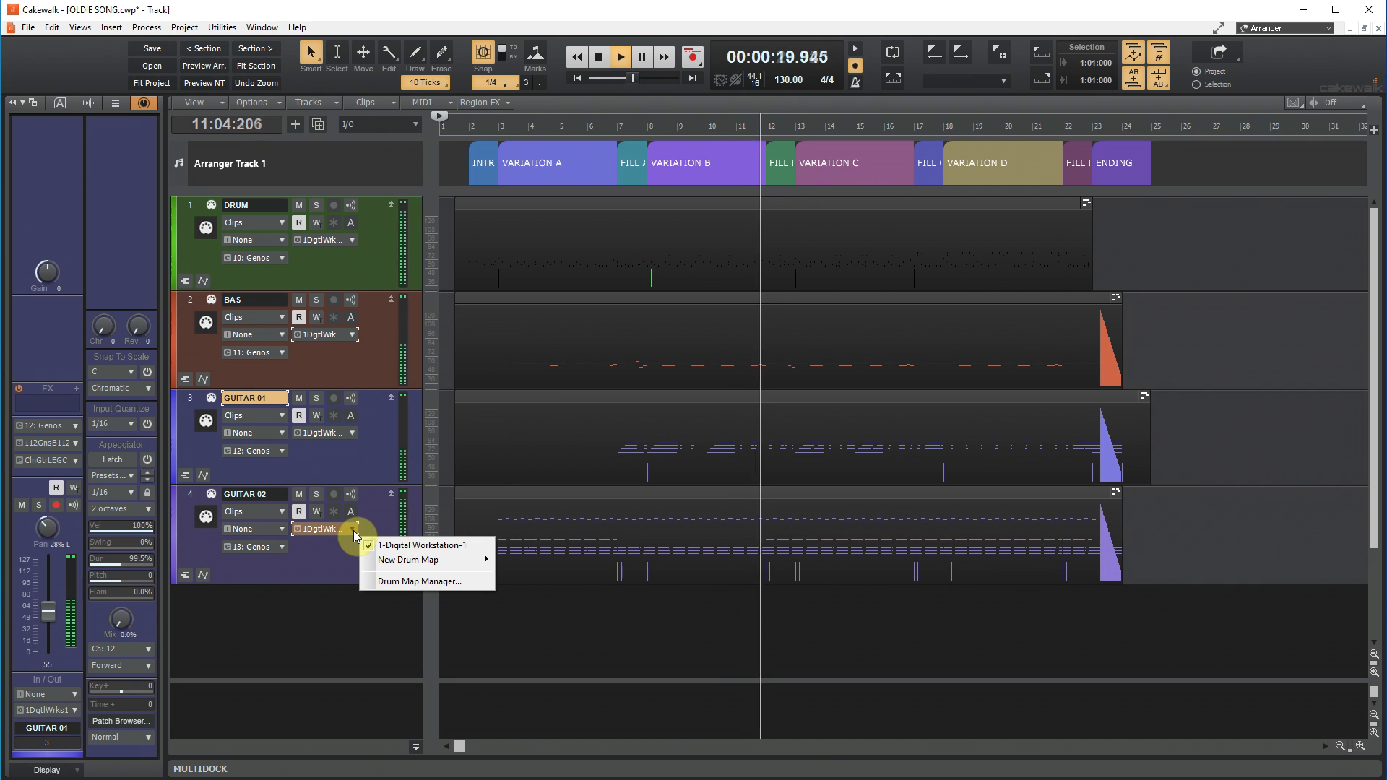
pyautogui.click(371, 252)
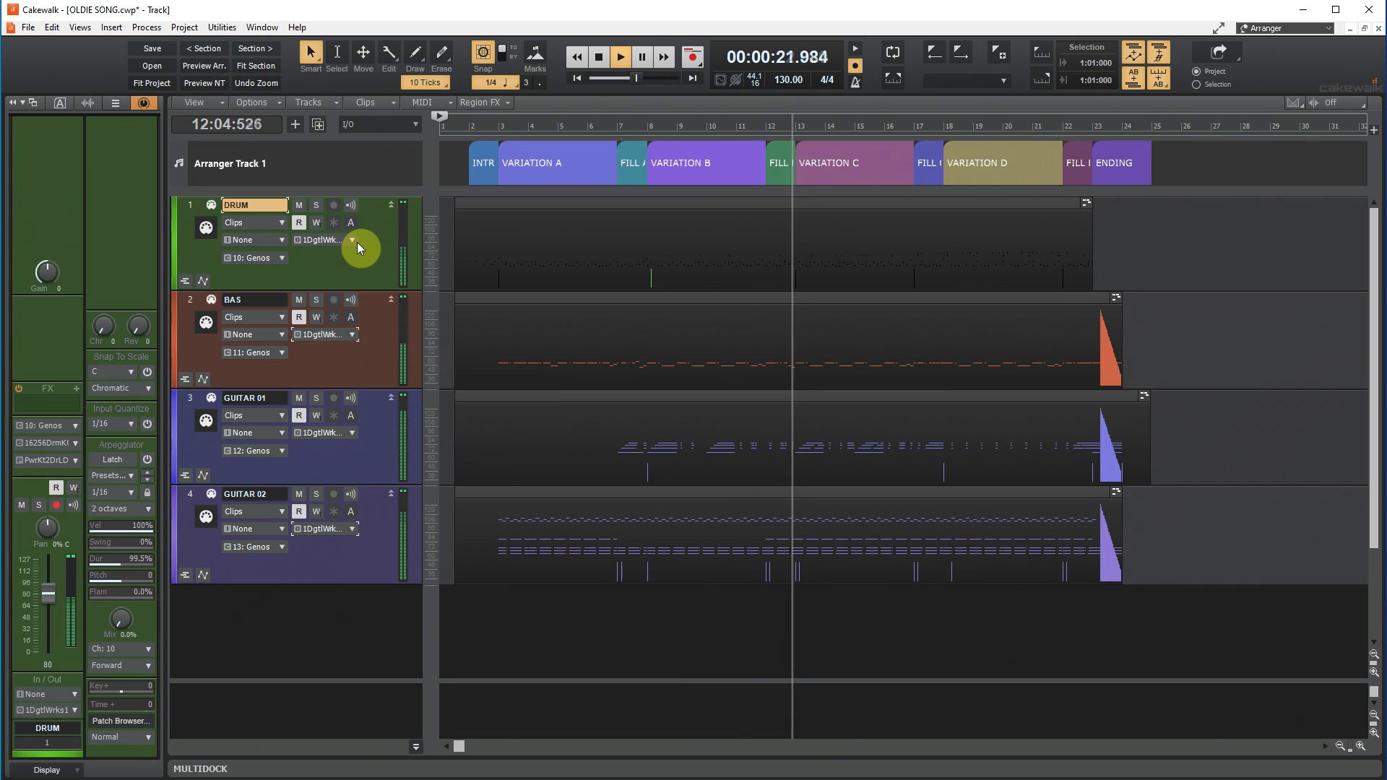
pyautogui.click(353, 241)
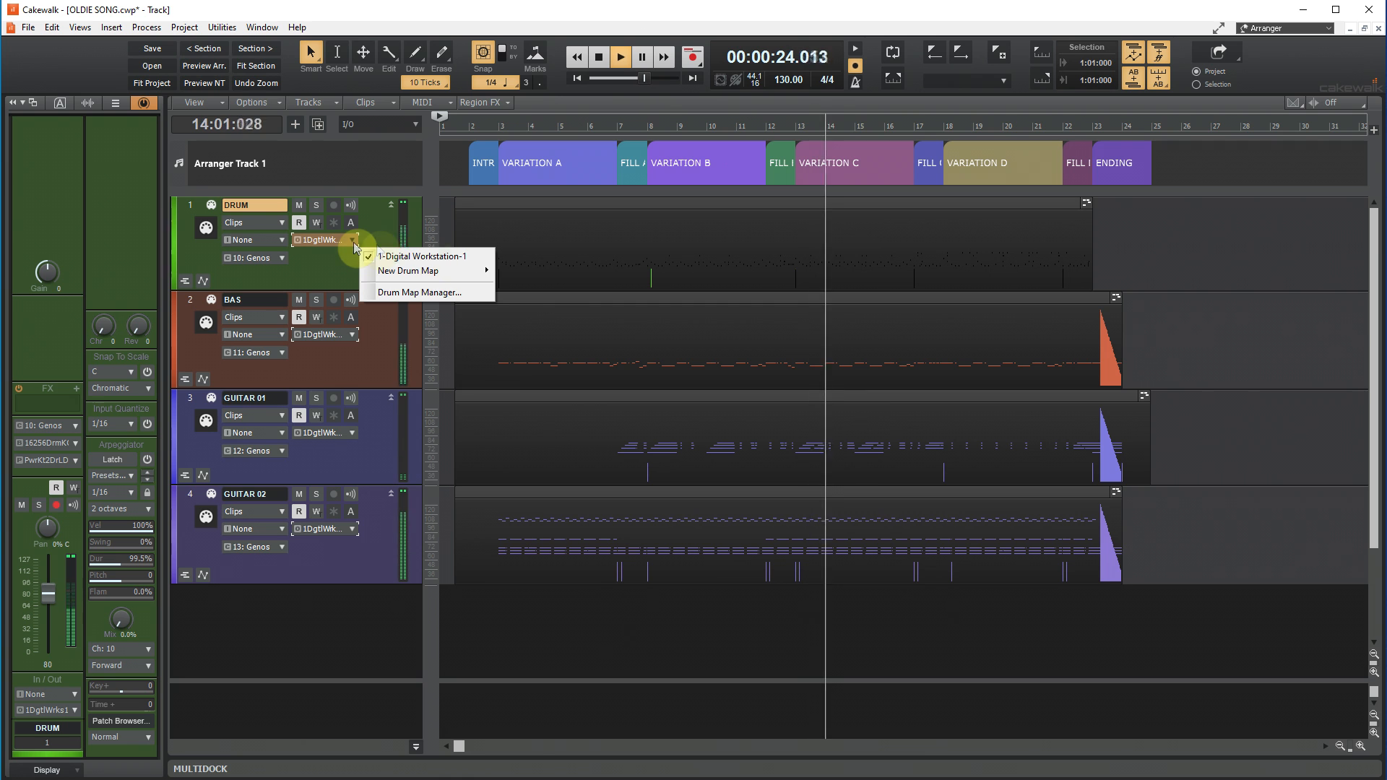
# Select the VARIATION C arranger section and set it as the playback loop
pyautogui.click(857, 158)
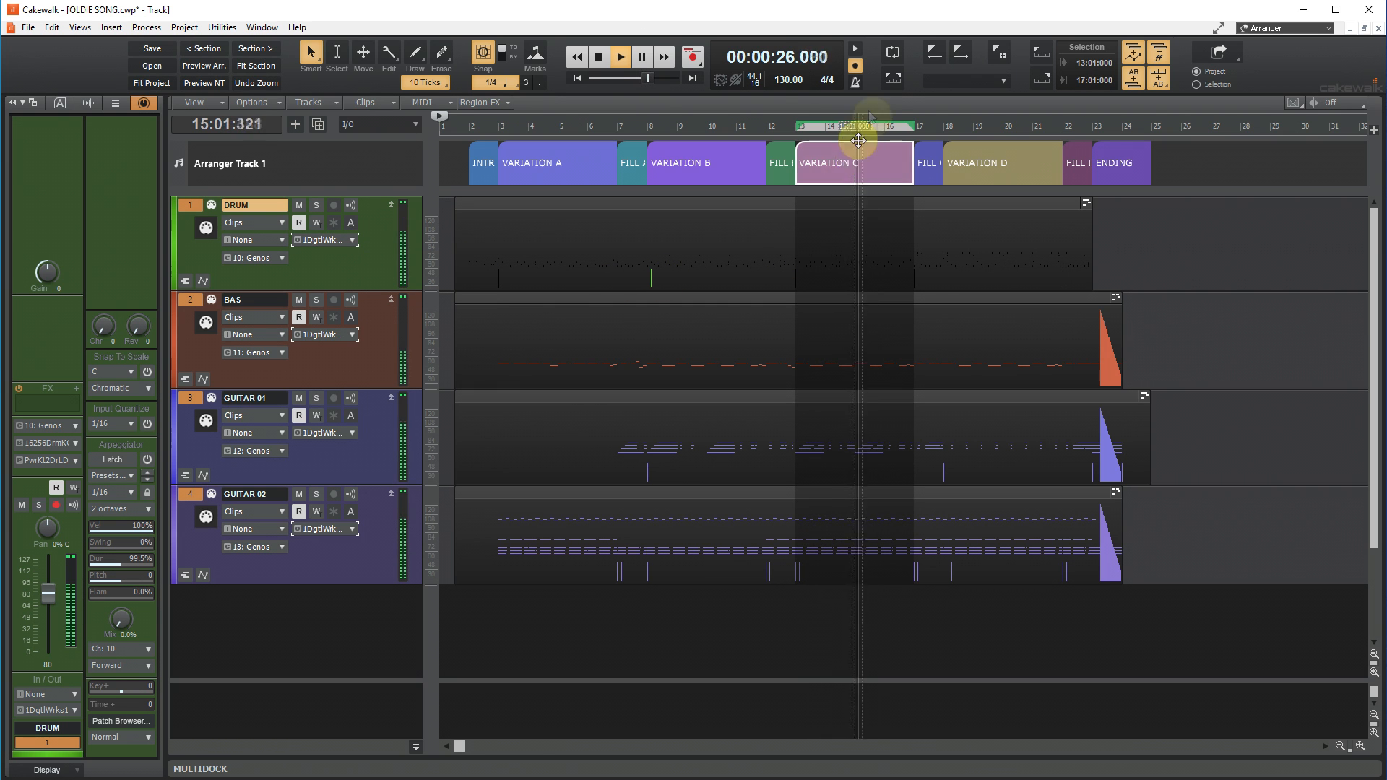
pyautogui.click(896, 78)
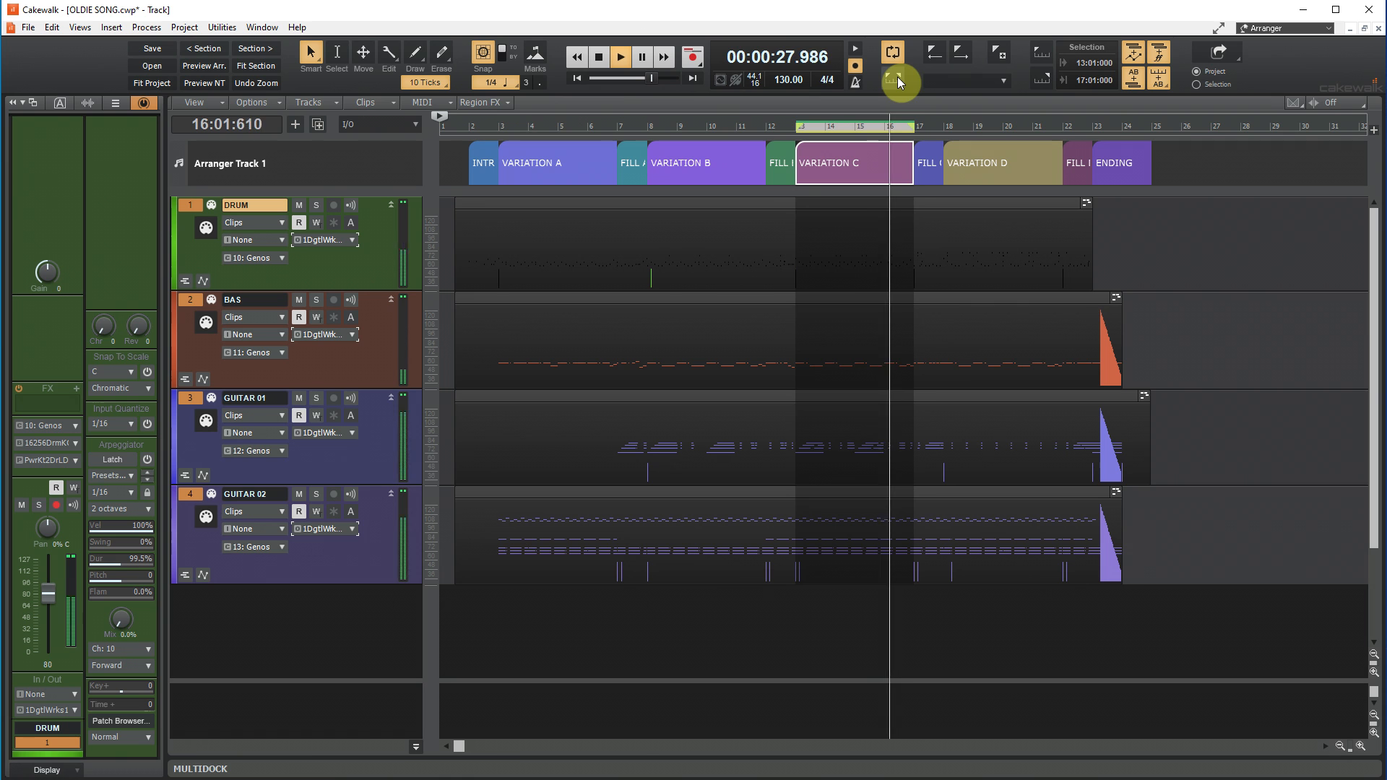
# Minimize the BAS, GUITAR 01 and GUITAR 02 tracks
pyautogui.click(392, 299)
pyautogui.click(392, 318)
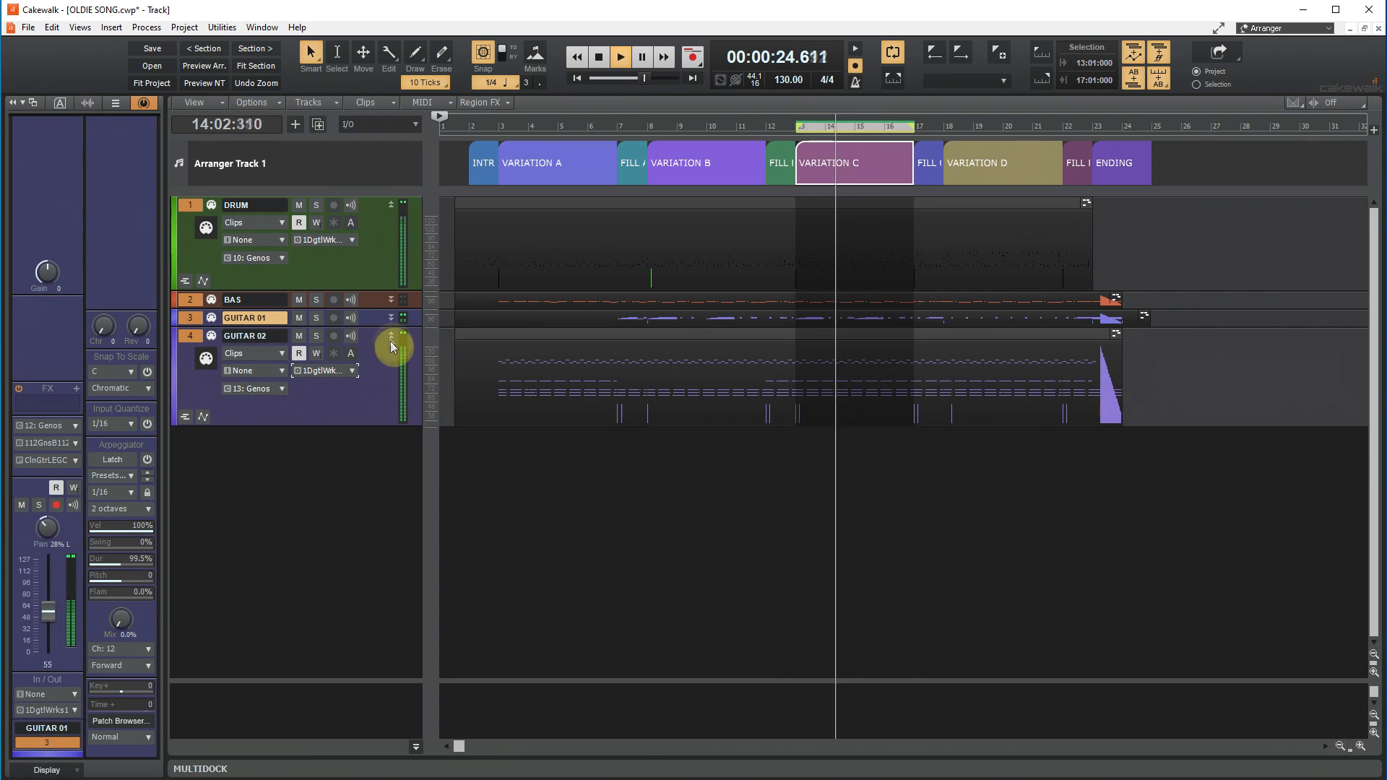
pyautogui.click(390, 336)
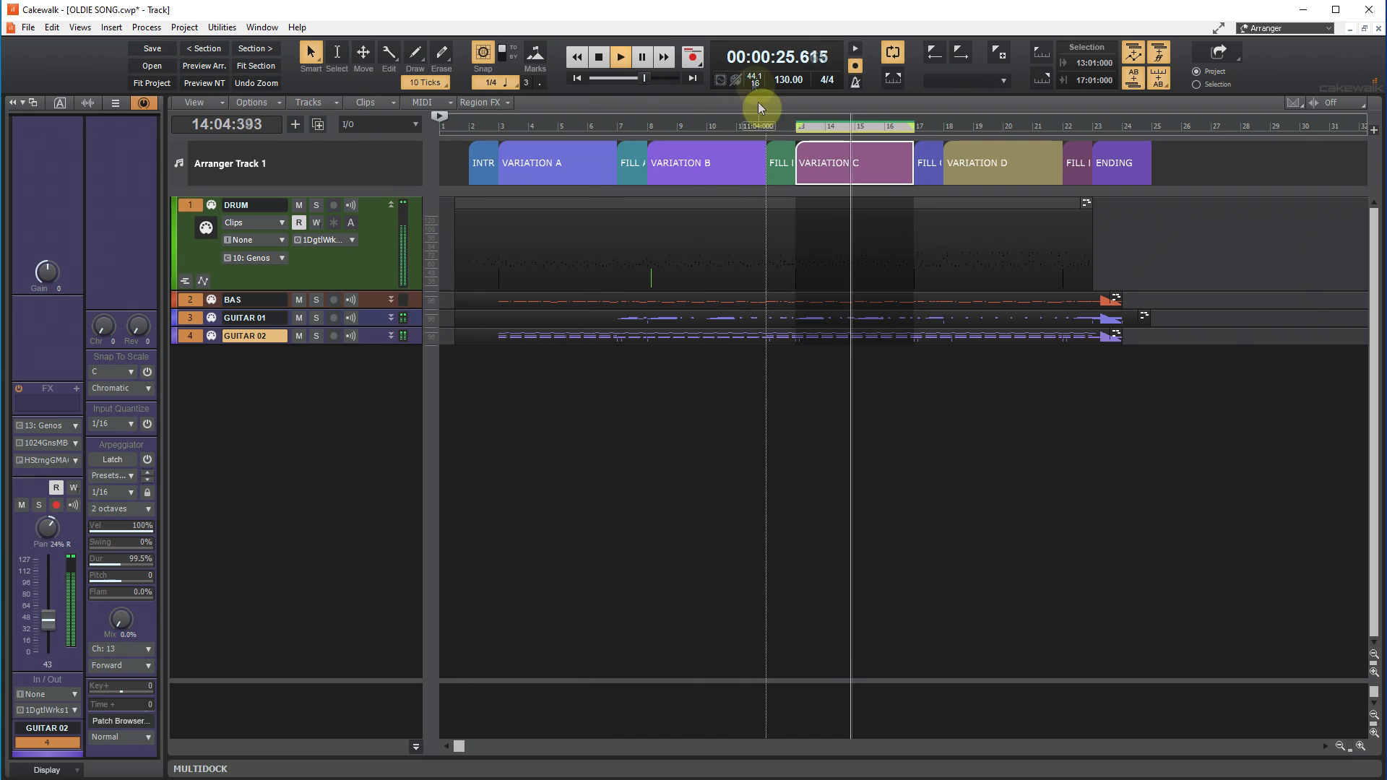
# Stop playback, then show the DRUM clip in the Piano Roll View and enlarge that view to reveal the note rows
pyautogui.click(600, 59)
pyautogui.click(821, 210)
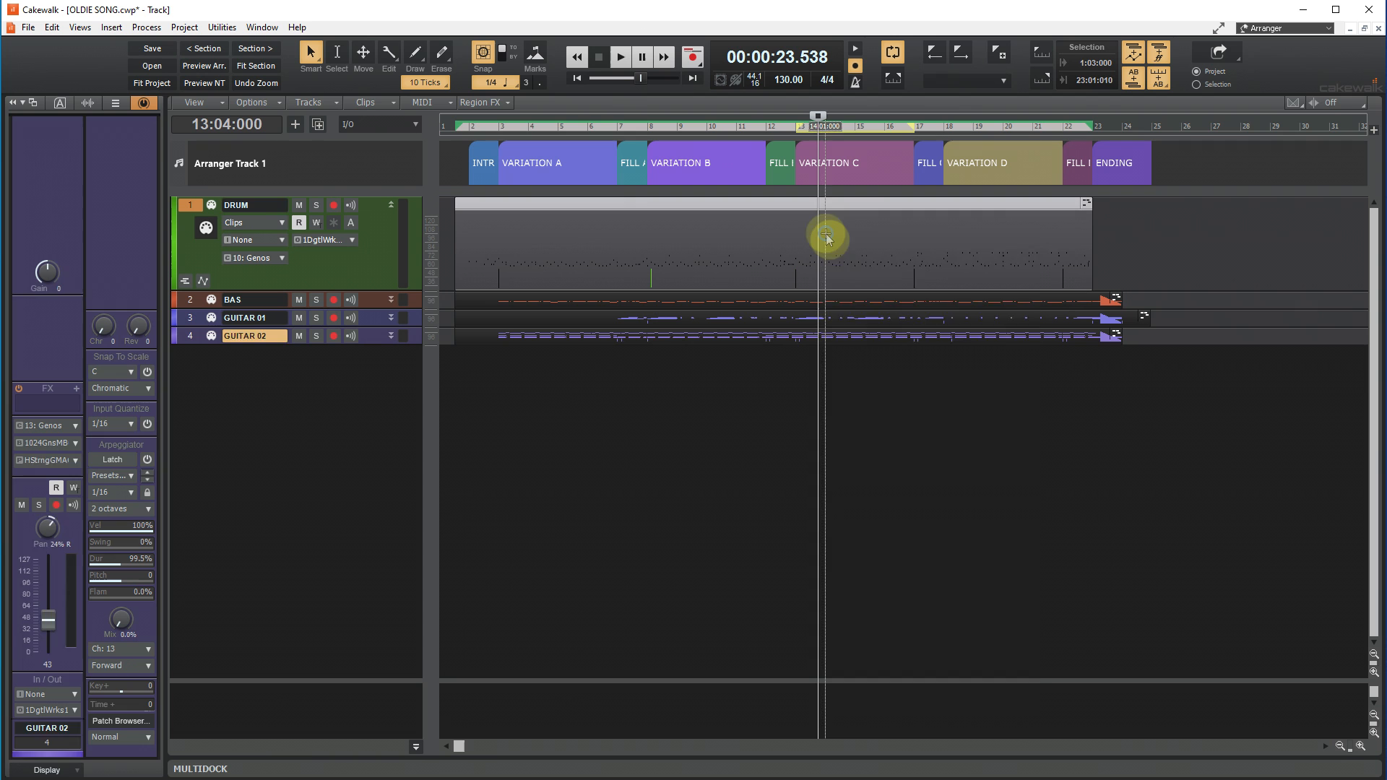
pyautogui.rightClick(827, 237)
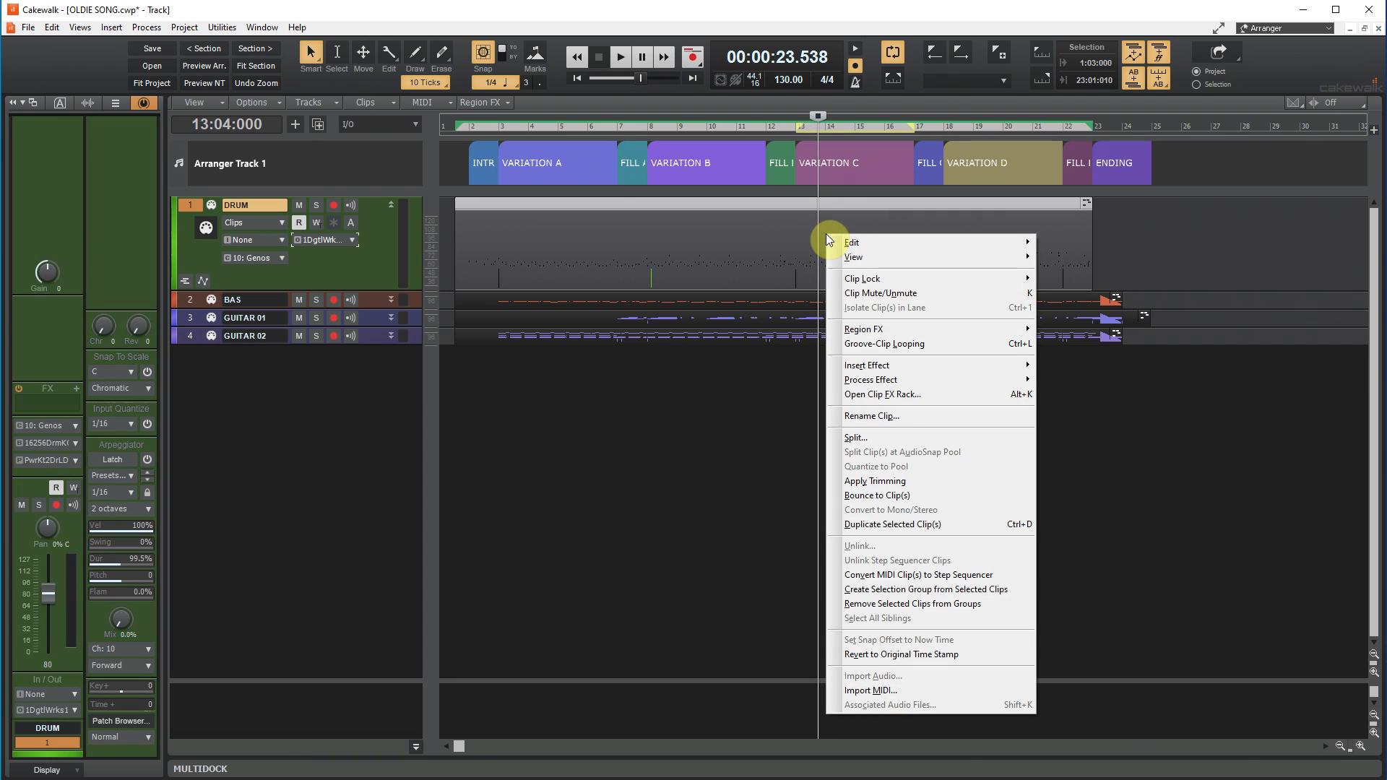
pyautogui.moveTo(857, 259)
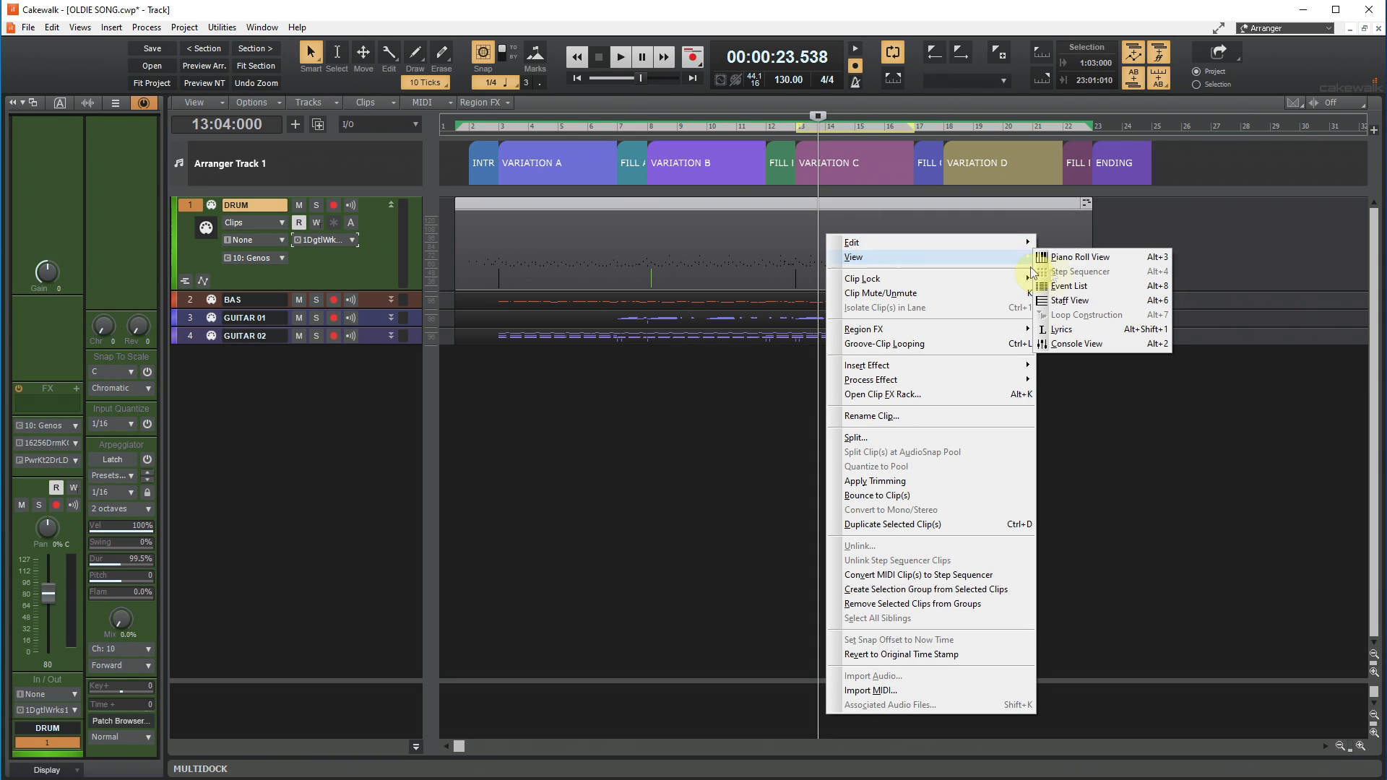
pyautogui.click(1074, 262)
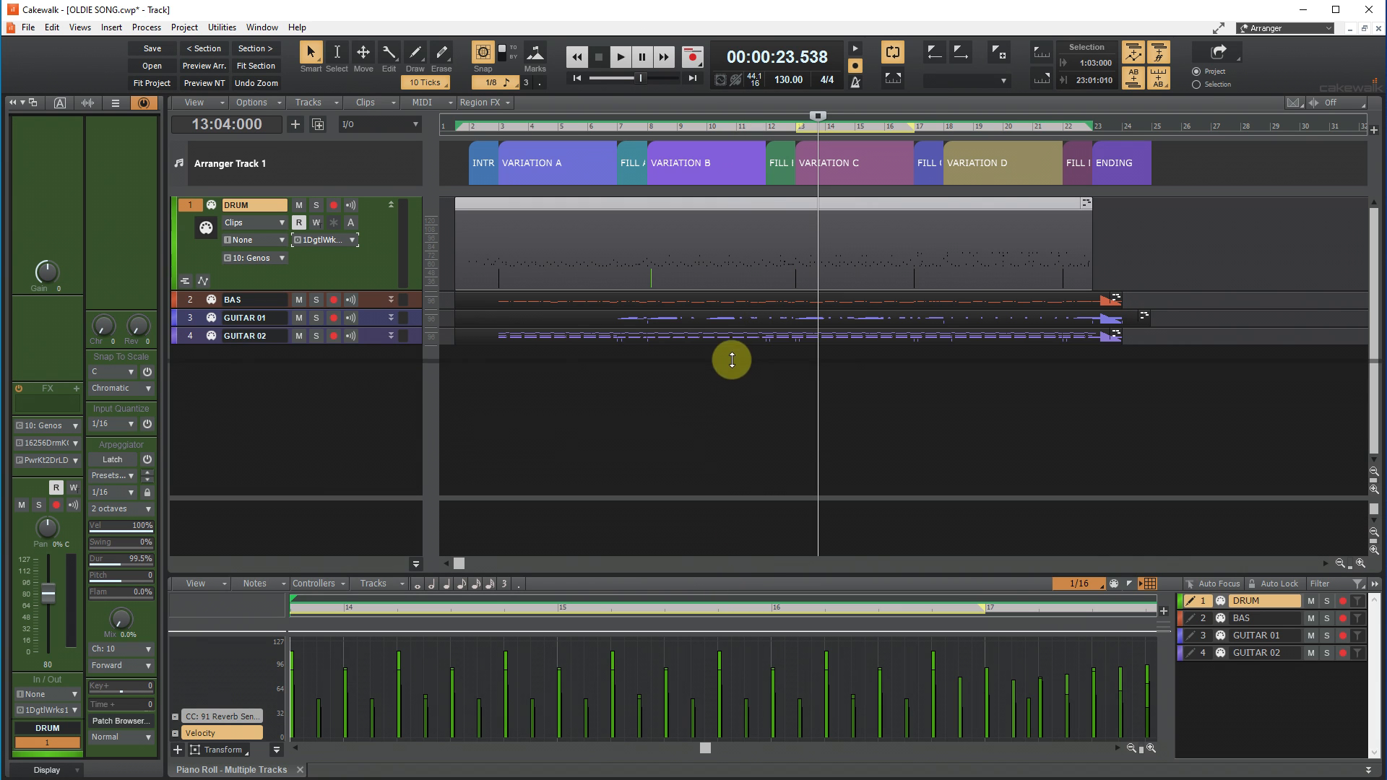
pyautogui.moveTo(735, 328); pyautogui.dragTo(735, 326)
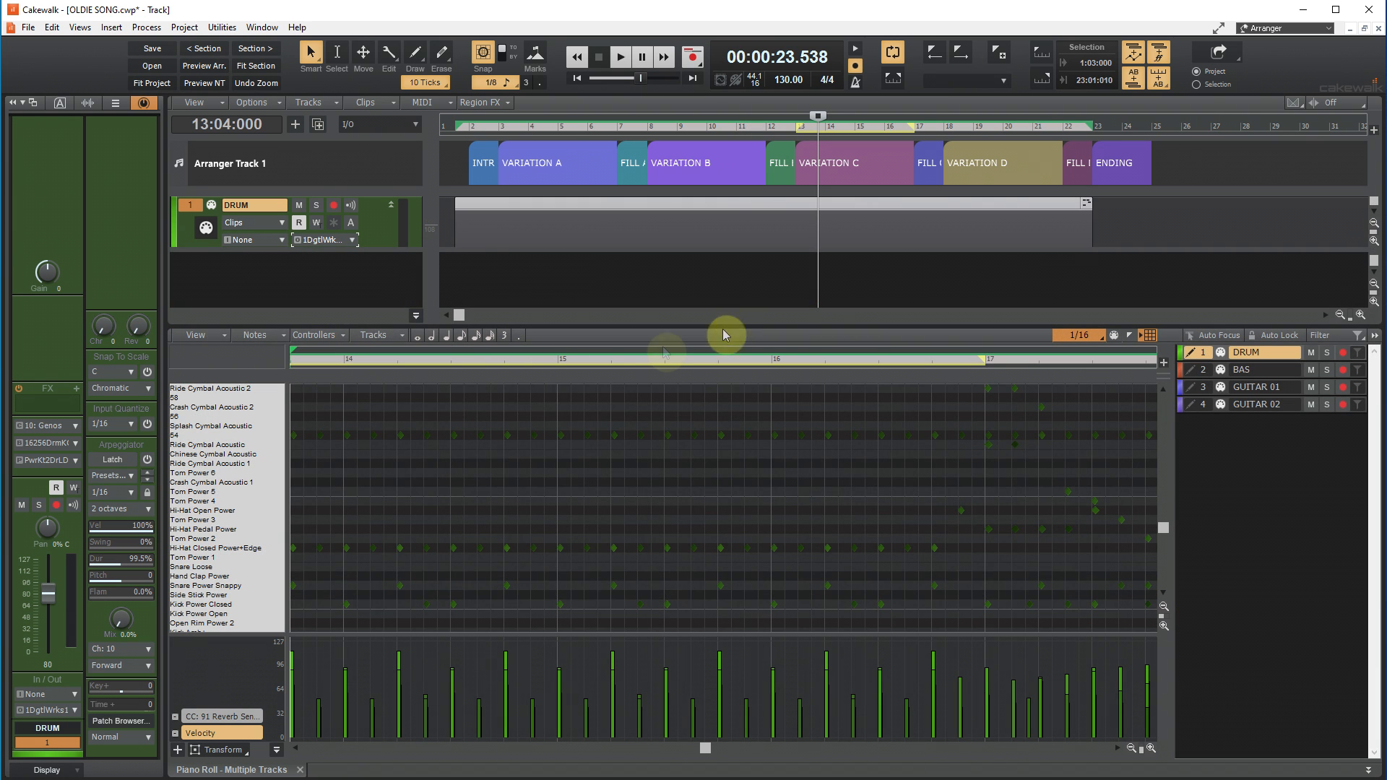
# Audition the Hi-Hat Closed Power+Edge, Kick Power Closed and 54 rows of the drum part
pyautogui.click(229, 551)
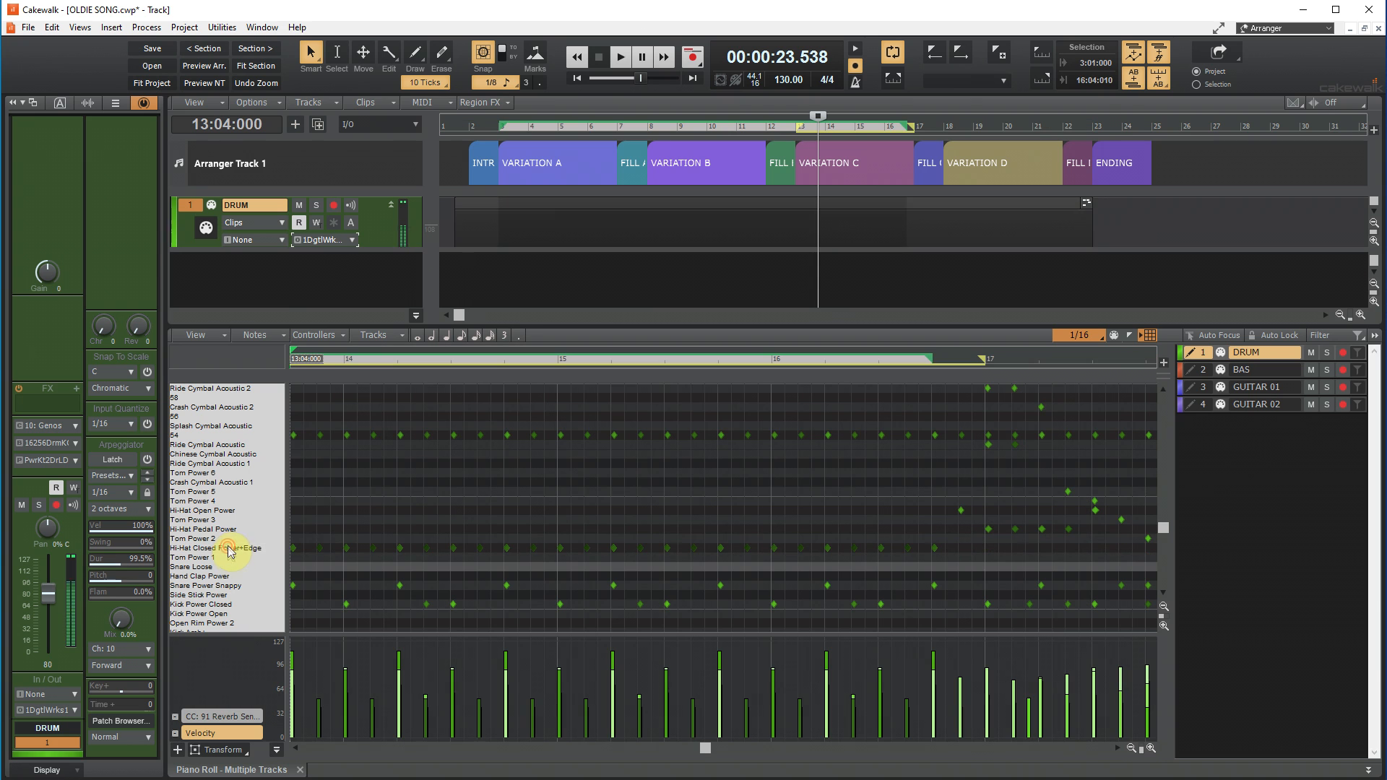
pyautogui.click(220, 606)
pyautogui.click(212, 435)
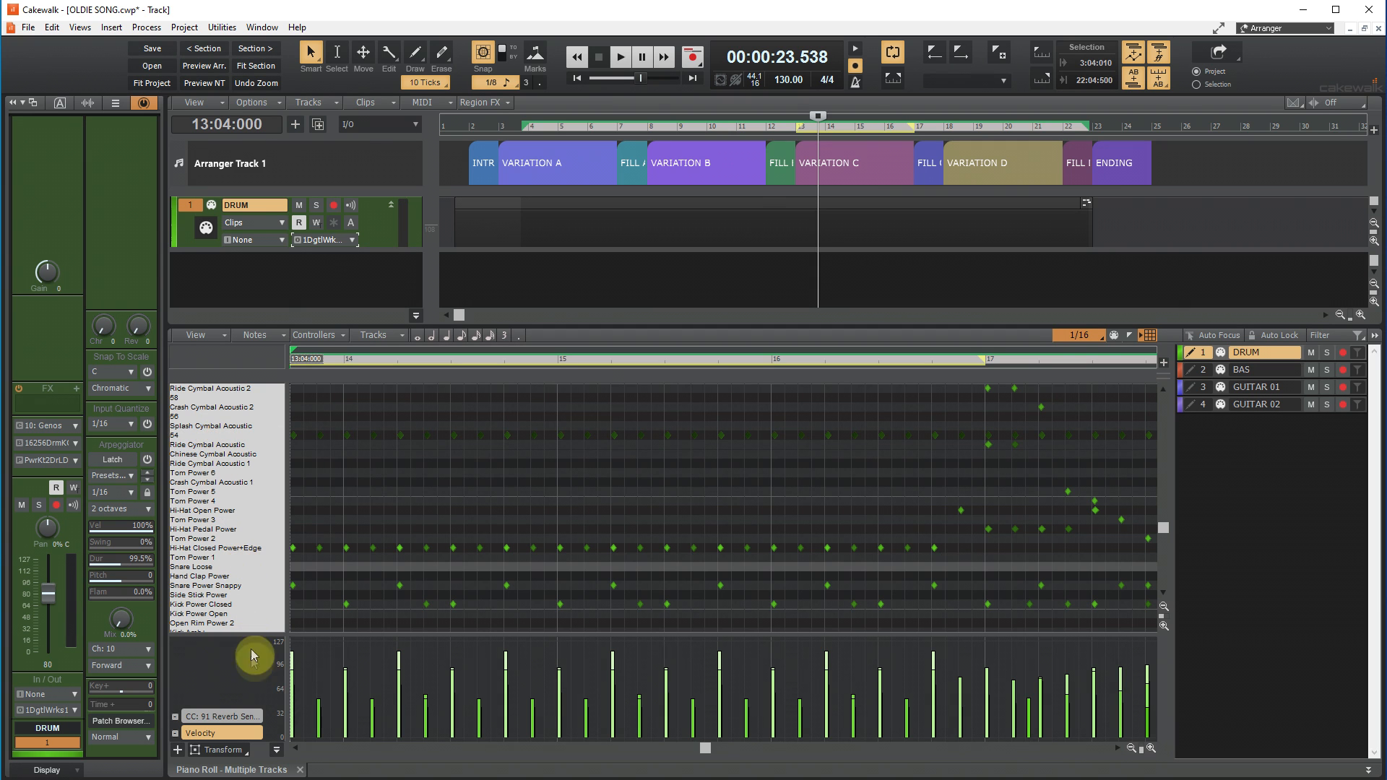
# Play back the looped drum part, closing the Piano Roll View before stopping playback
pyautogui.click(624, 64)
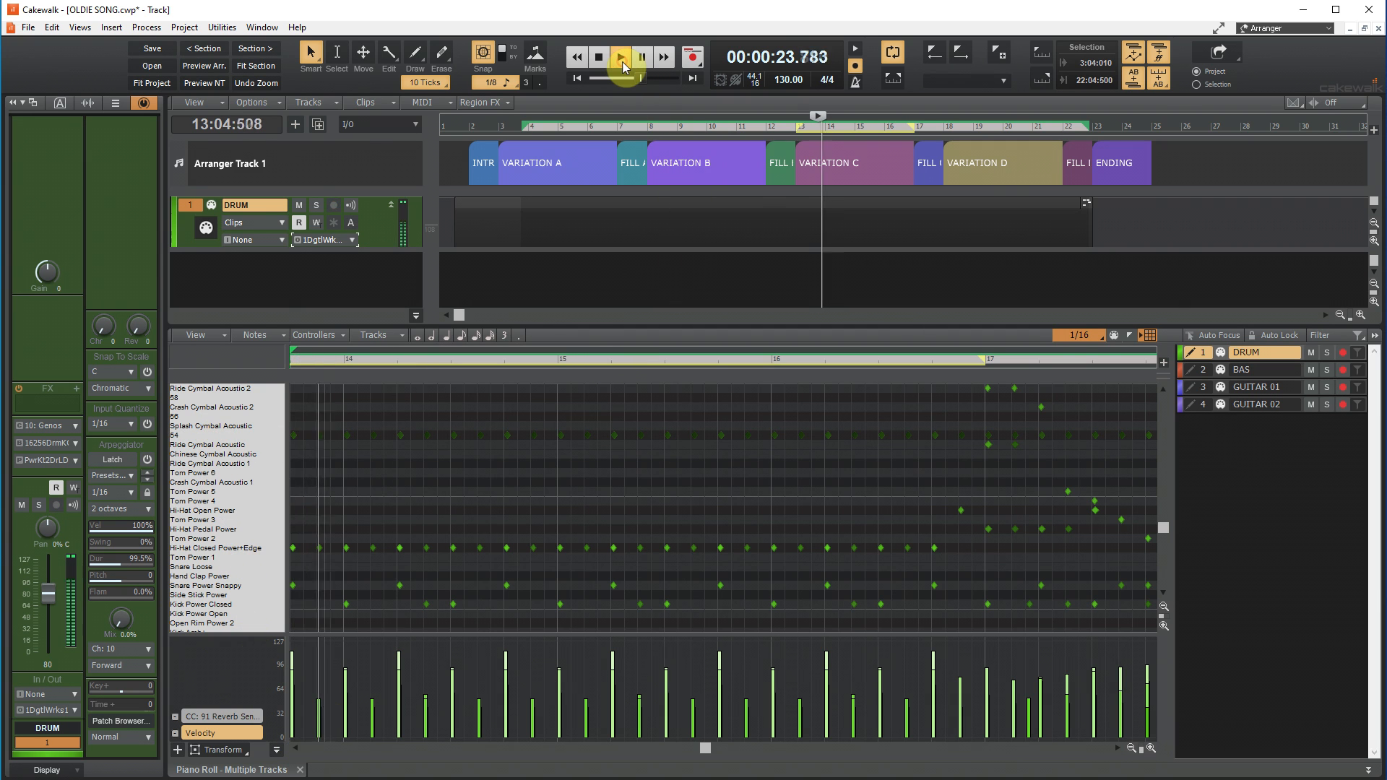
pyautogui.click(300, 770)
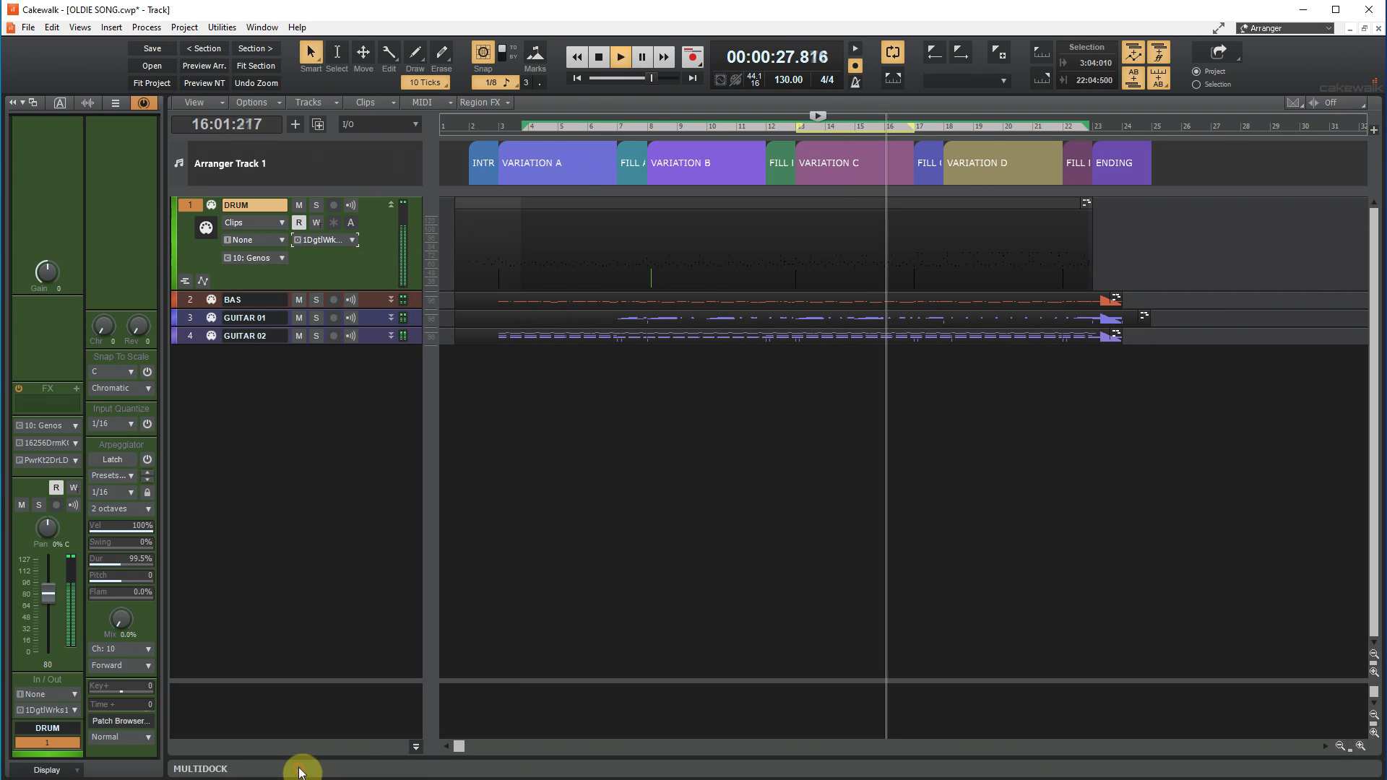
pyautogui.click(597, 60)
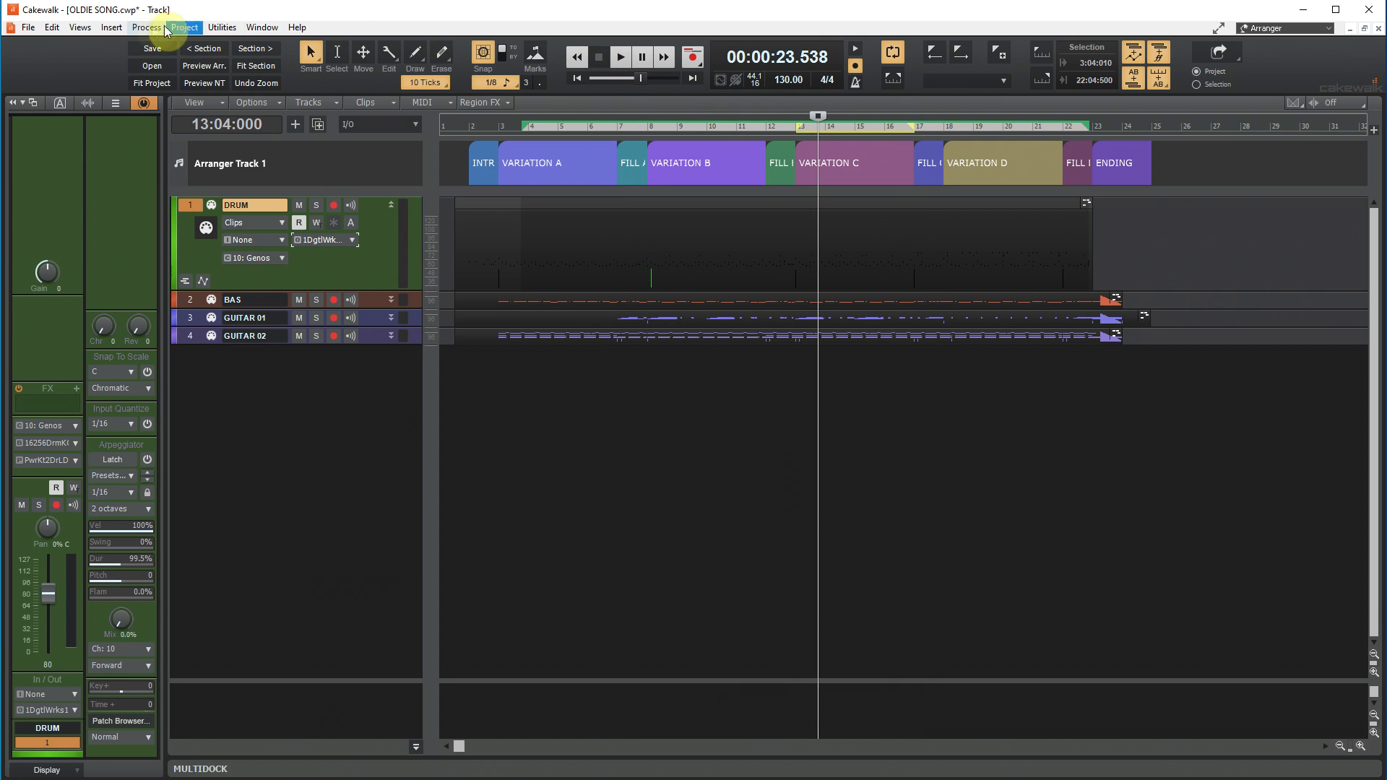
# Insert the SSDSampler5 soft synth with a MIDI Source track and a First Synth Audio Output track
pyautogui.click(112, 28)
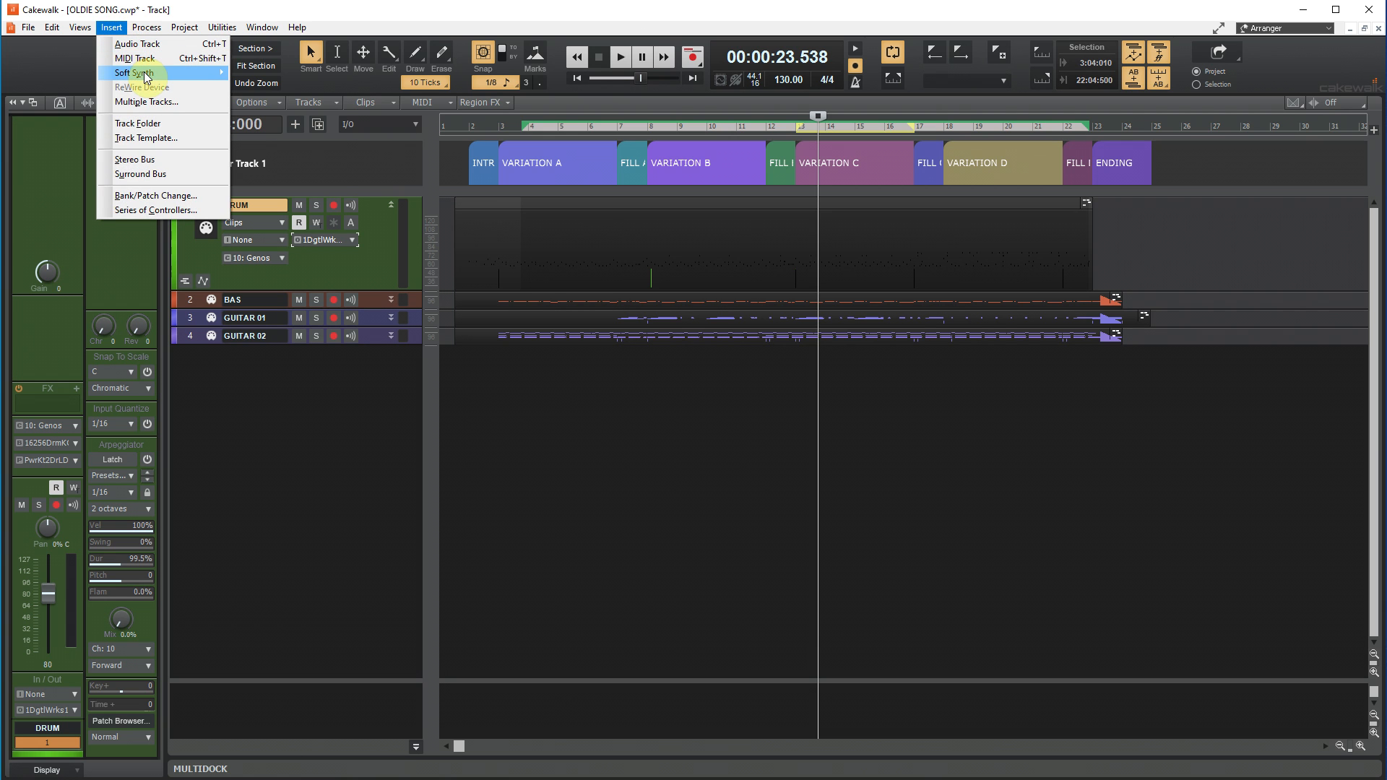
pyautogui.moveTo(146, 75)
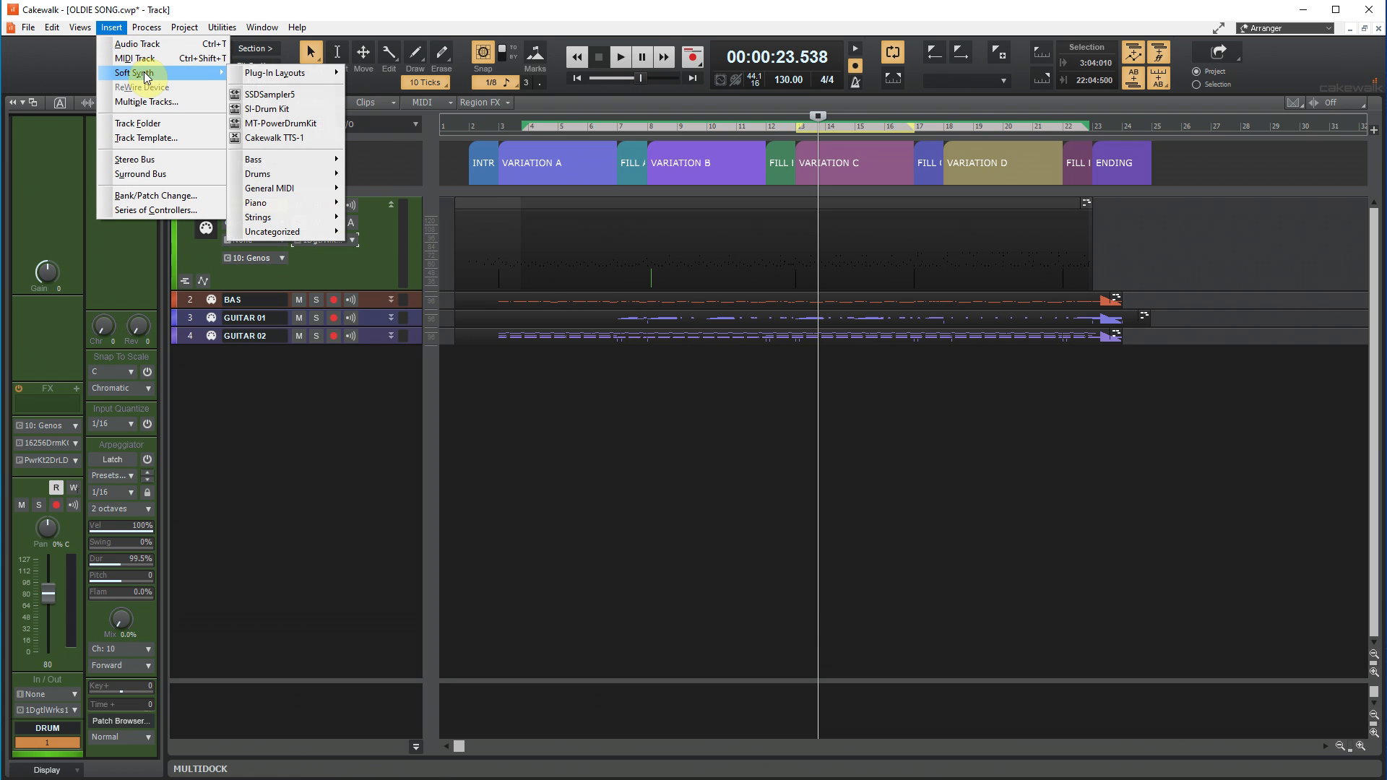
pyautogui.click(324, 95)
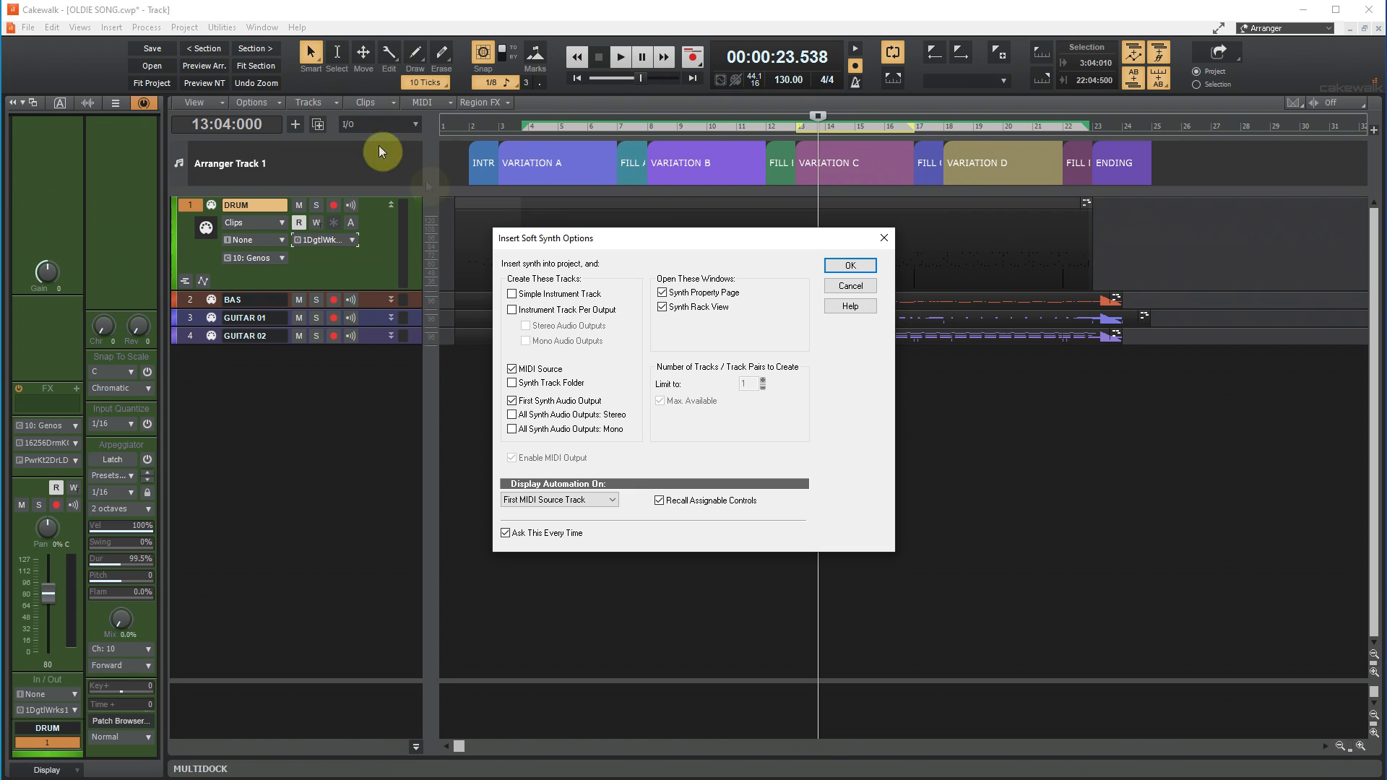
pyautogui.click(851, 268)
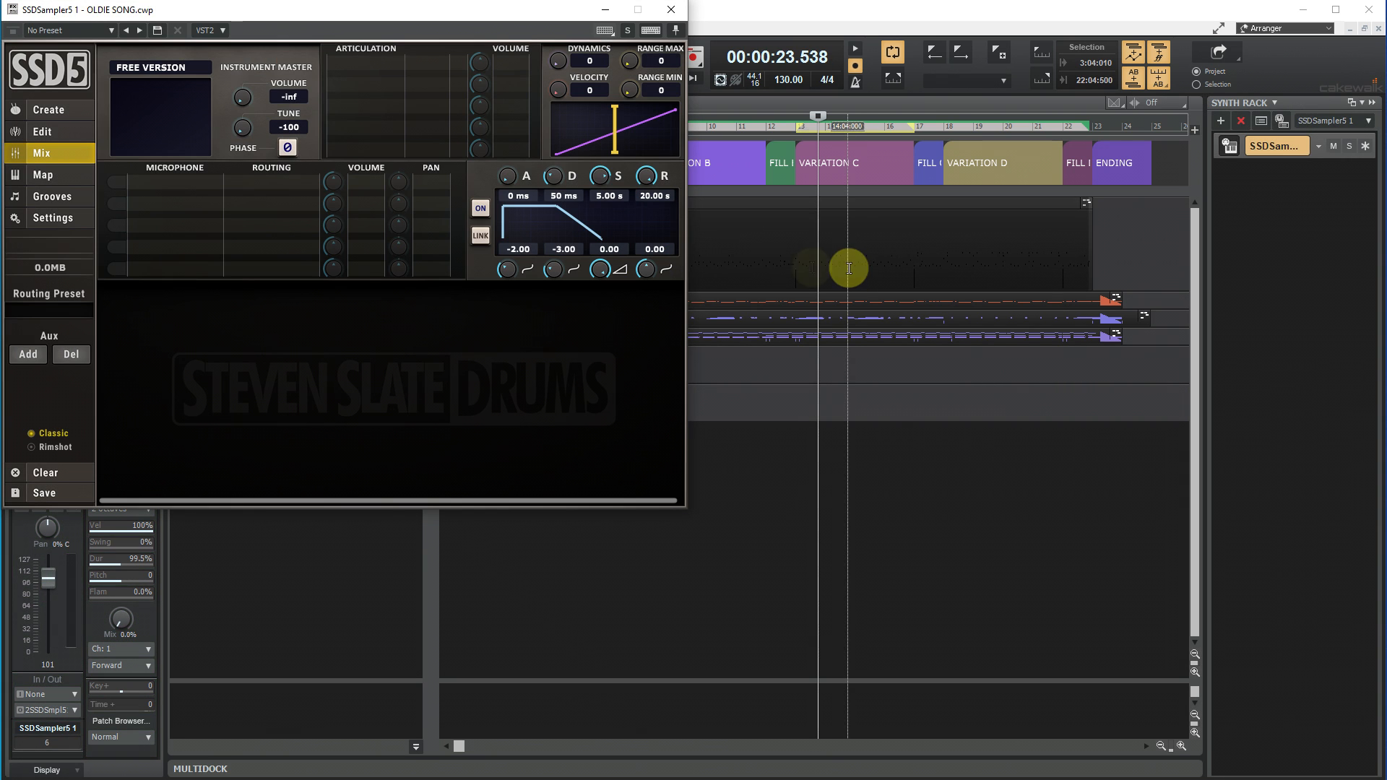
# Load the Deluxe 2 Free Dry'n Tight kit in SSD5 and audition its snare, rack tom and floor tom
pyautogui.click(53, 114)
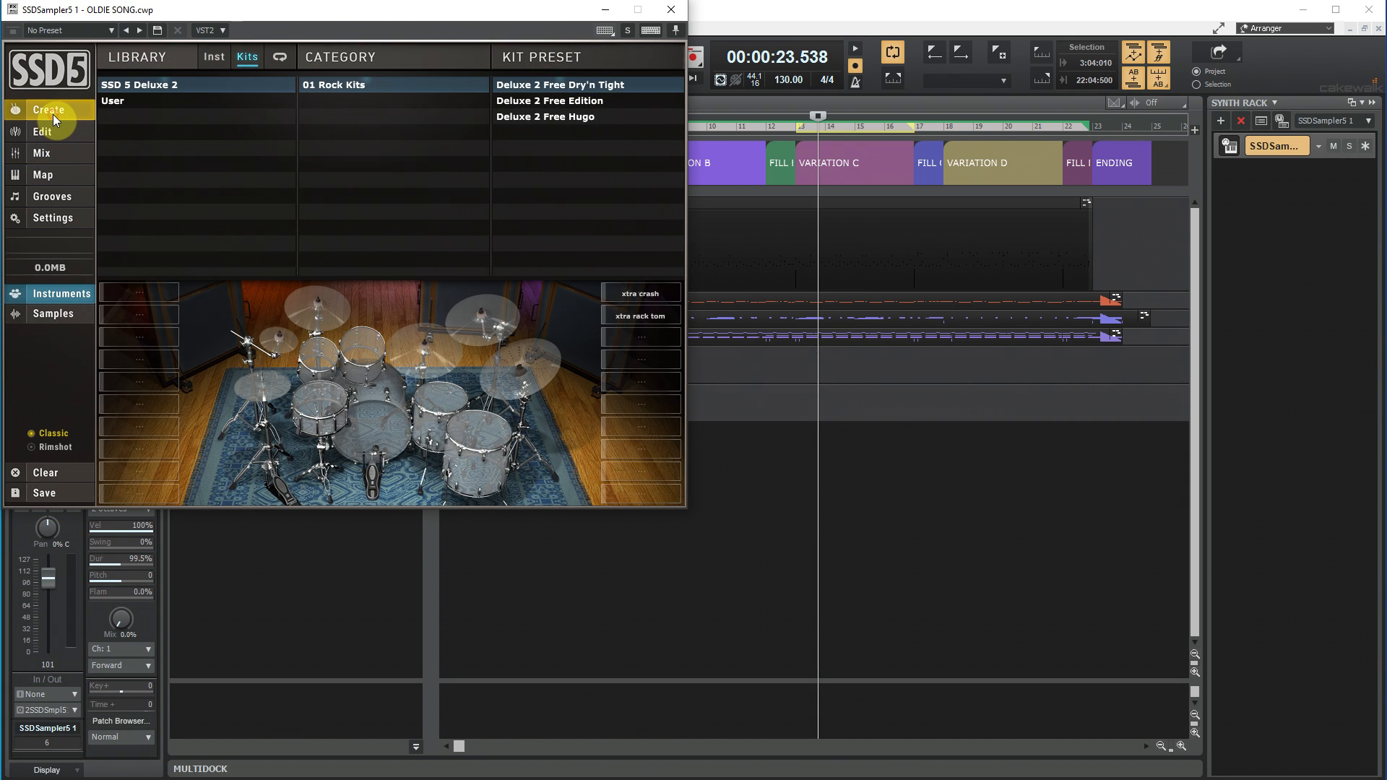
pyautogui.doubleClick(573, 85)
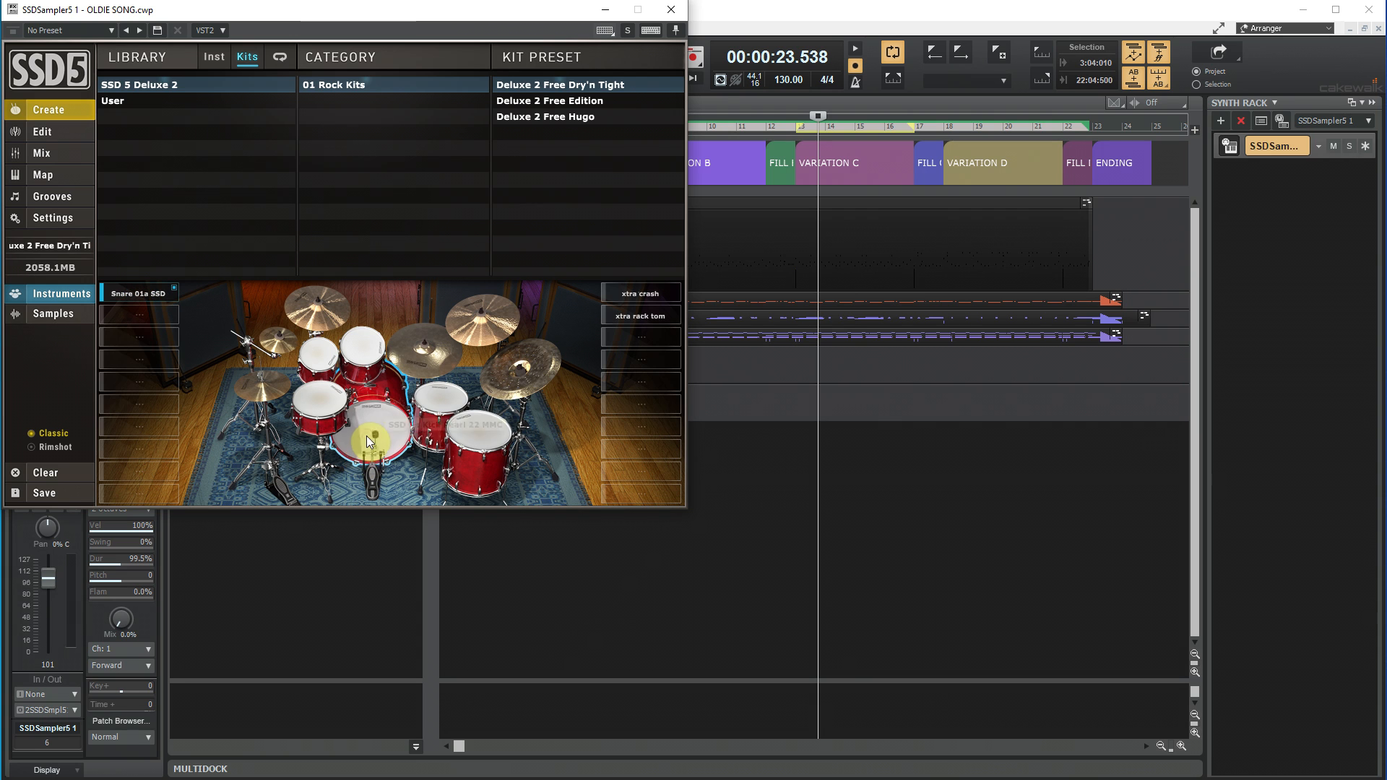
pyautogui.click(331, 398)
pyautogui.click(371, 359)
pyautogui.click(475, 432)
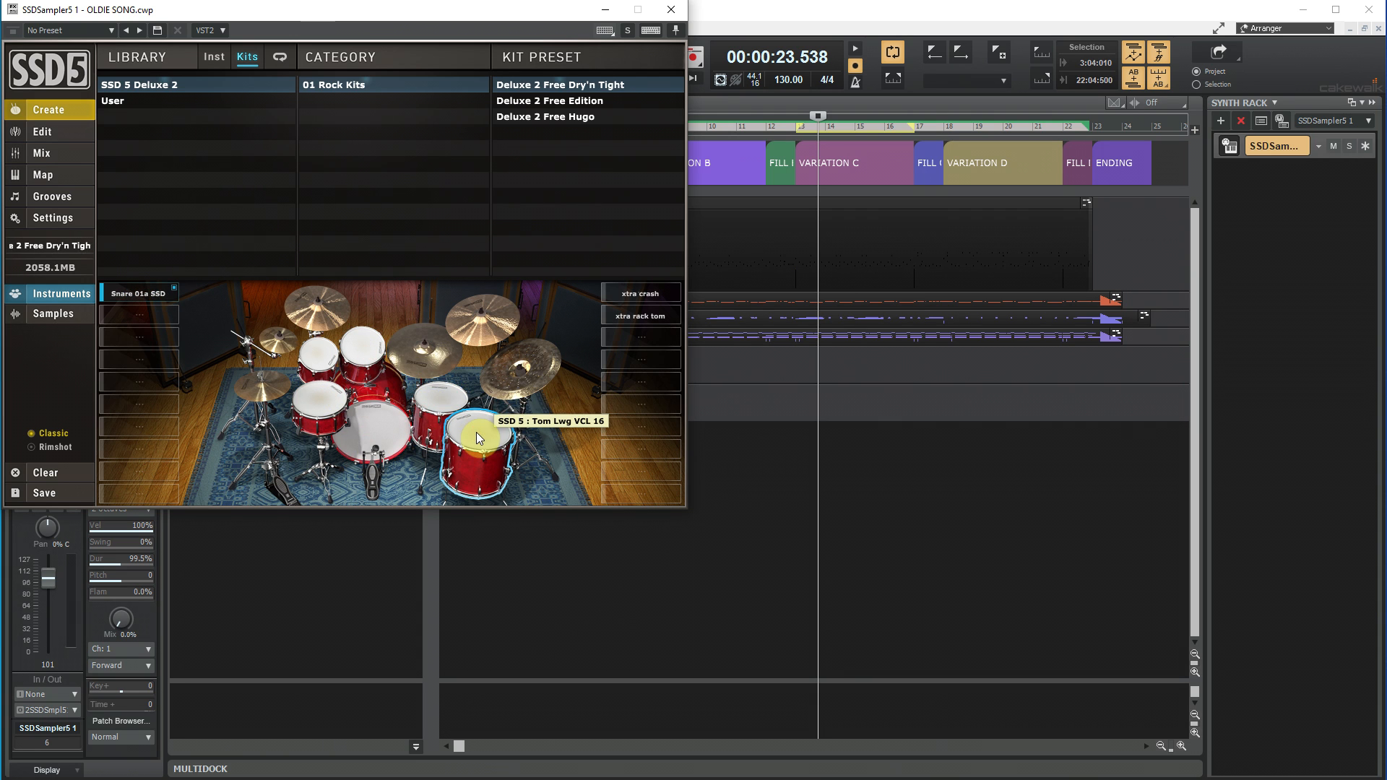
# Move the SSDSampler5 window clear of the track list and enlarge the two new SSDSampler5 tracks
pyautogui.click(282, 23)
pyautogui.moveTo(275, 13); pyautogui.dragTo(942, 268)
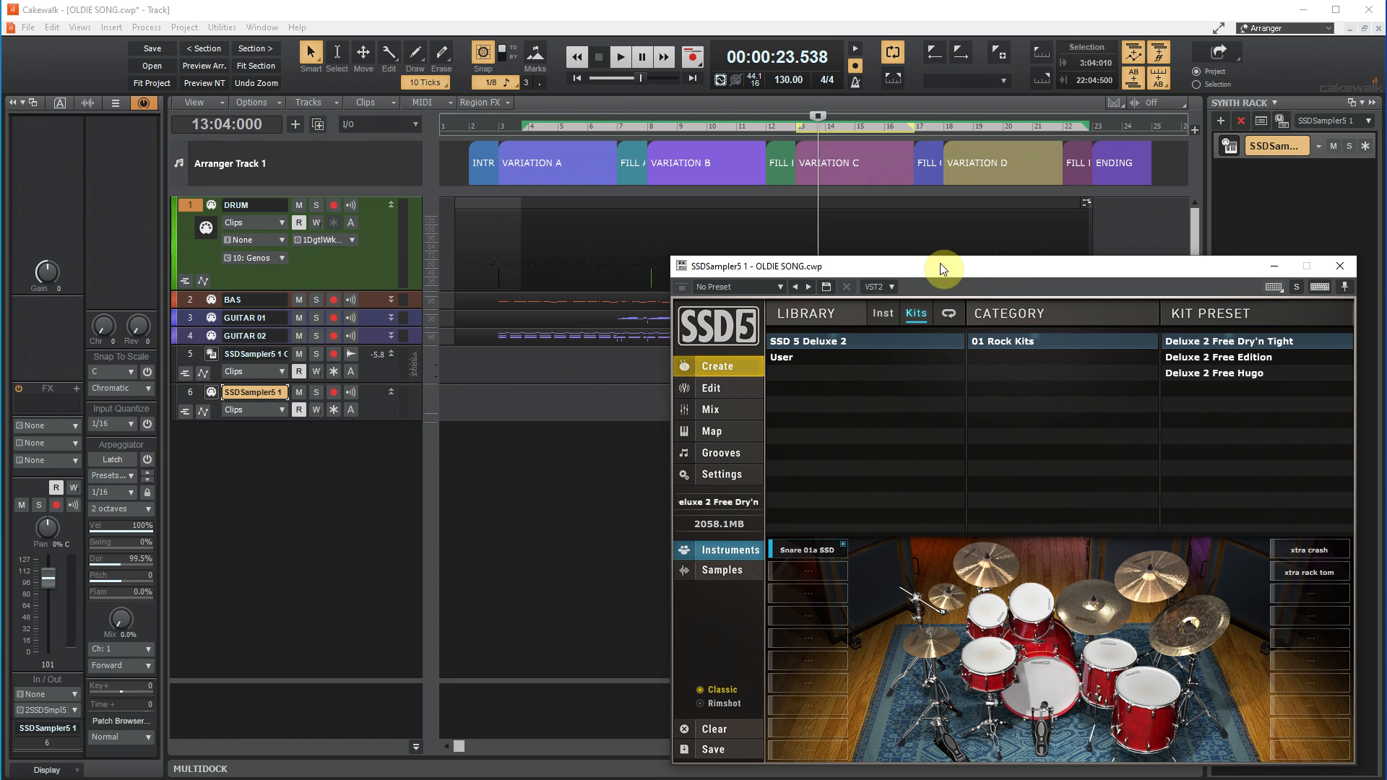
pyautogui.moveTo(393, 383); pyautogui.dragTo(402, 513)
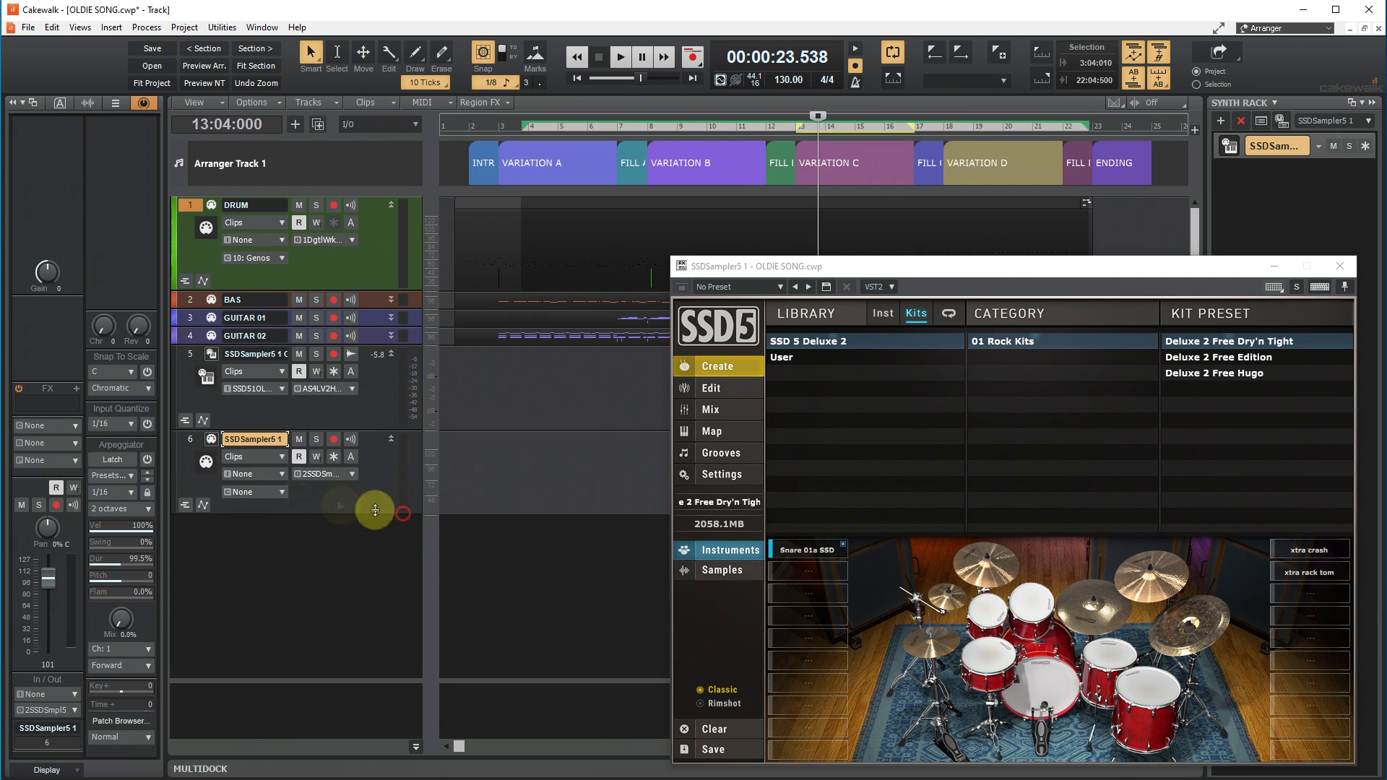
# Place the SSD 5 Core Pop groove Vrs 04 - HH Closed - 4 Bars on track 6 at measure 2
pyautogui.click(192, 449)
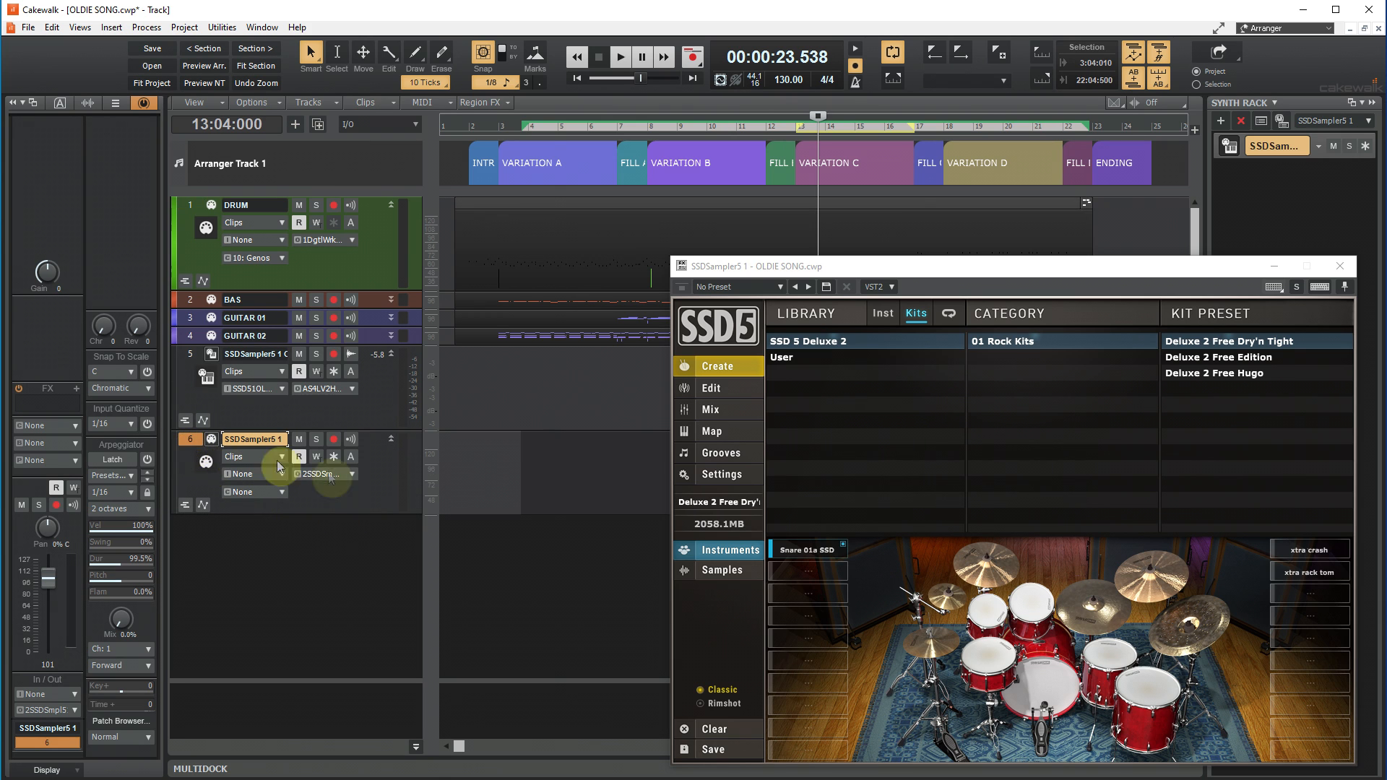
pyautogui.click(714, 455)
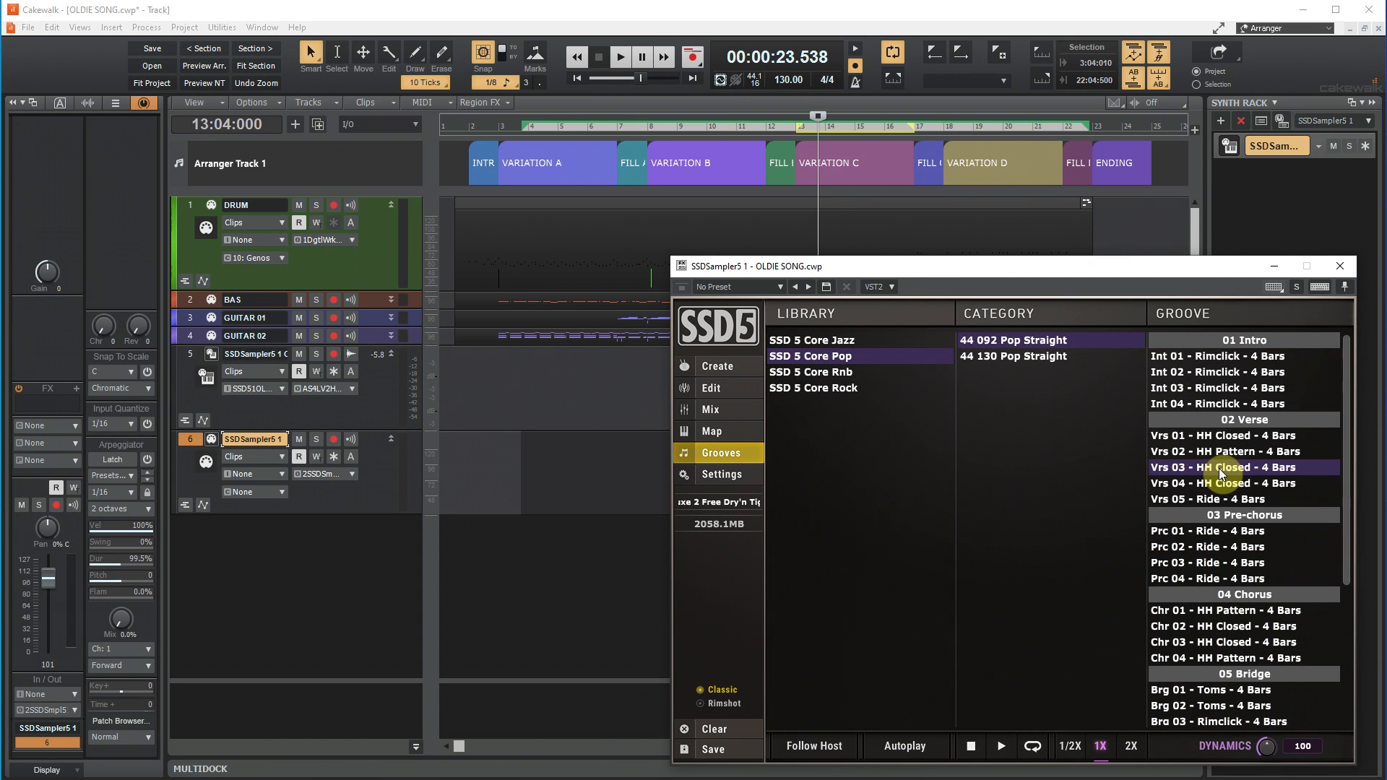
pyautogui.click(1191, 484)
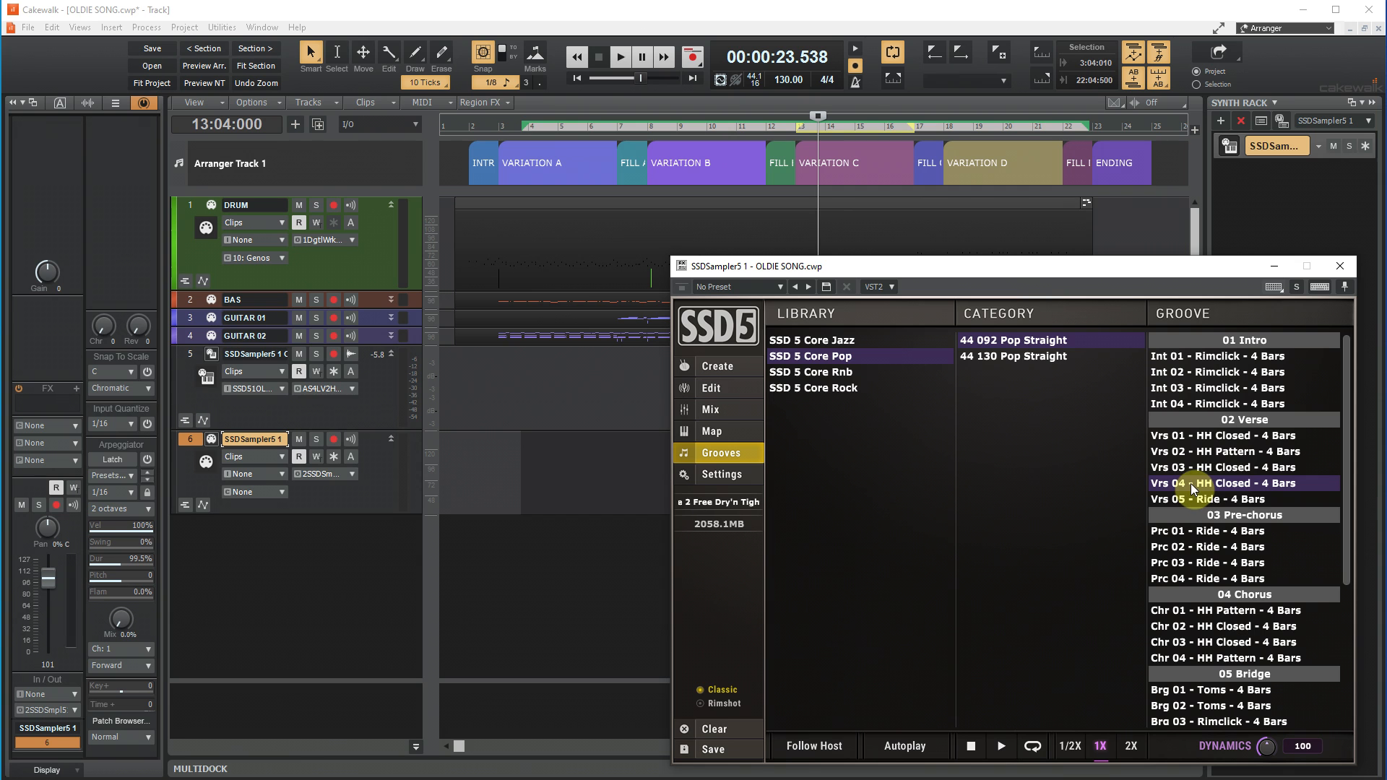
pyautogui.moveTo(891, 445); pyautogui.dragTo(469, 476)
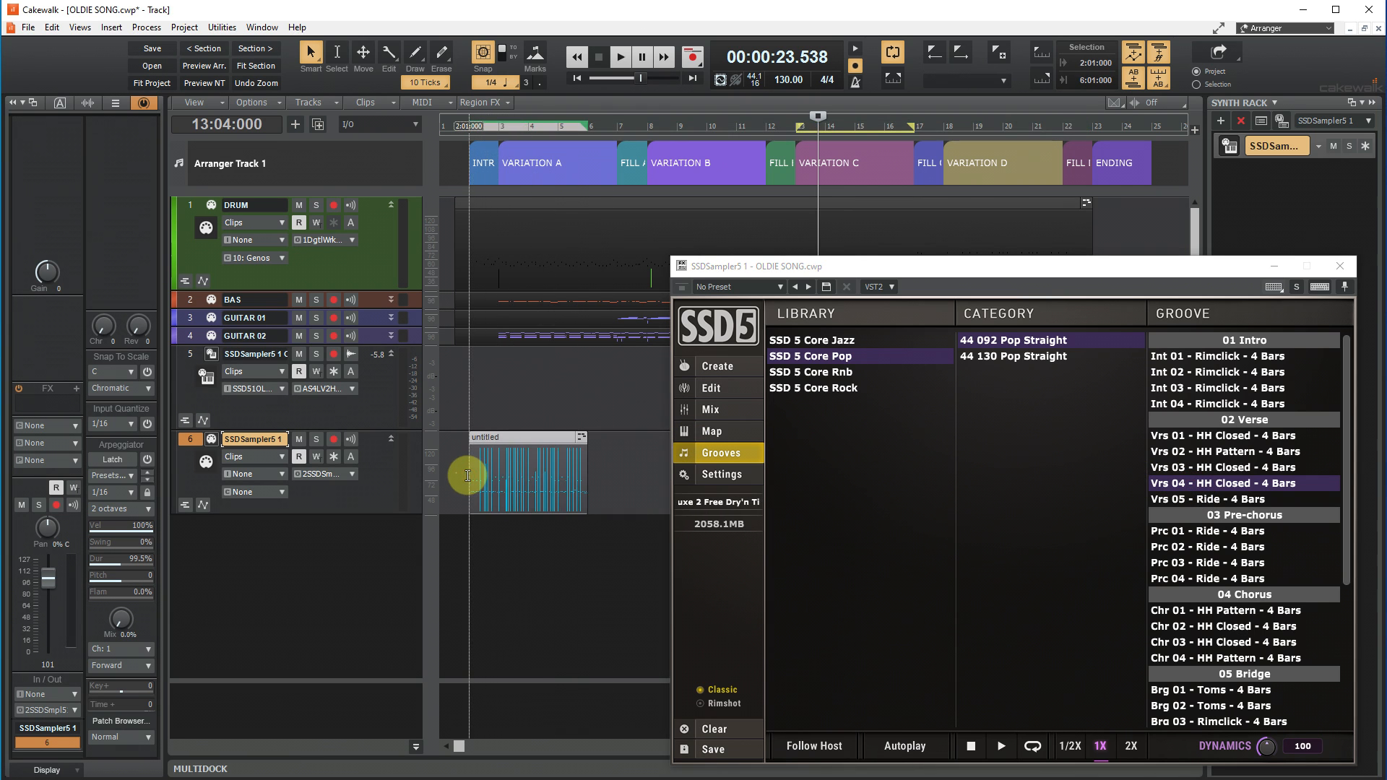
# Solo the SSDSampler5 MIDI track and play the groove clip looped from measure 2 to measure 6
pyautogui.click(316, 440)
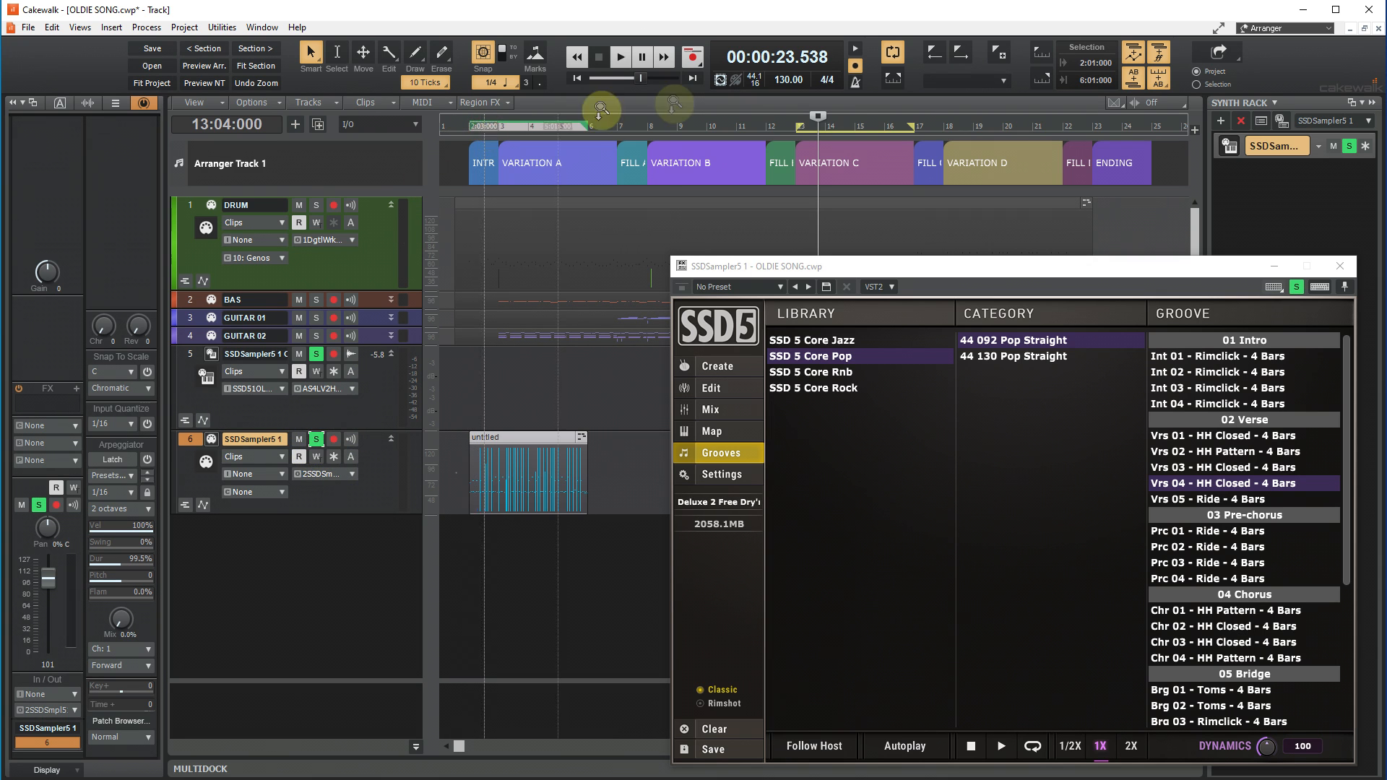
pyautogui.click(896, 77)
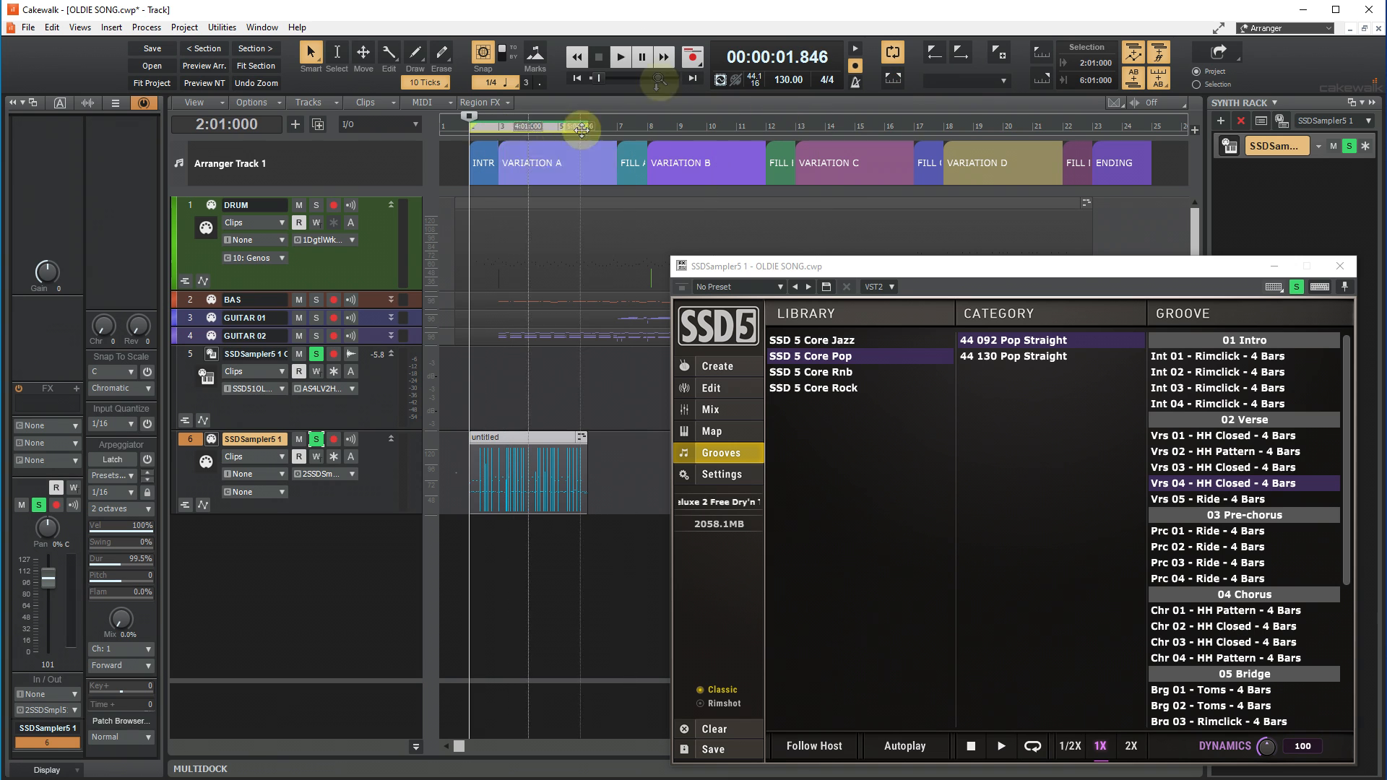
pyautogui.click(621, 59)
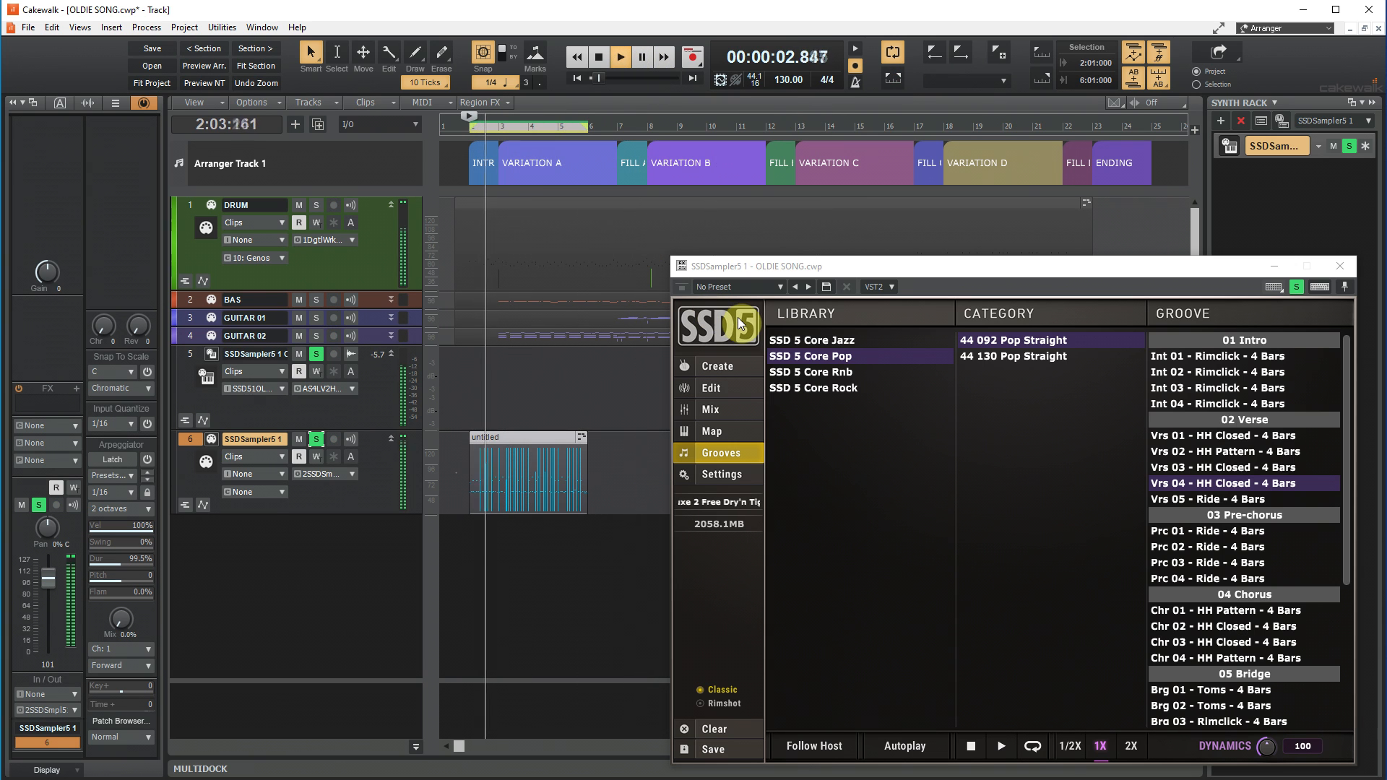
# Return to the SSD5 kit browser and load the Deluxe 2 Free Edition kit while the groove plays
pyautogui.click(718, 366)
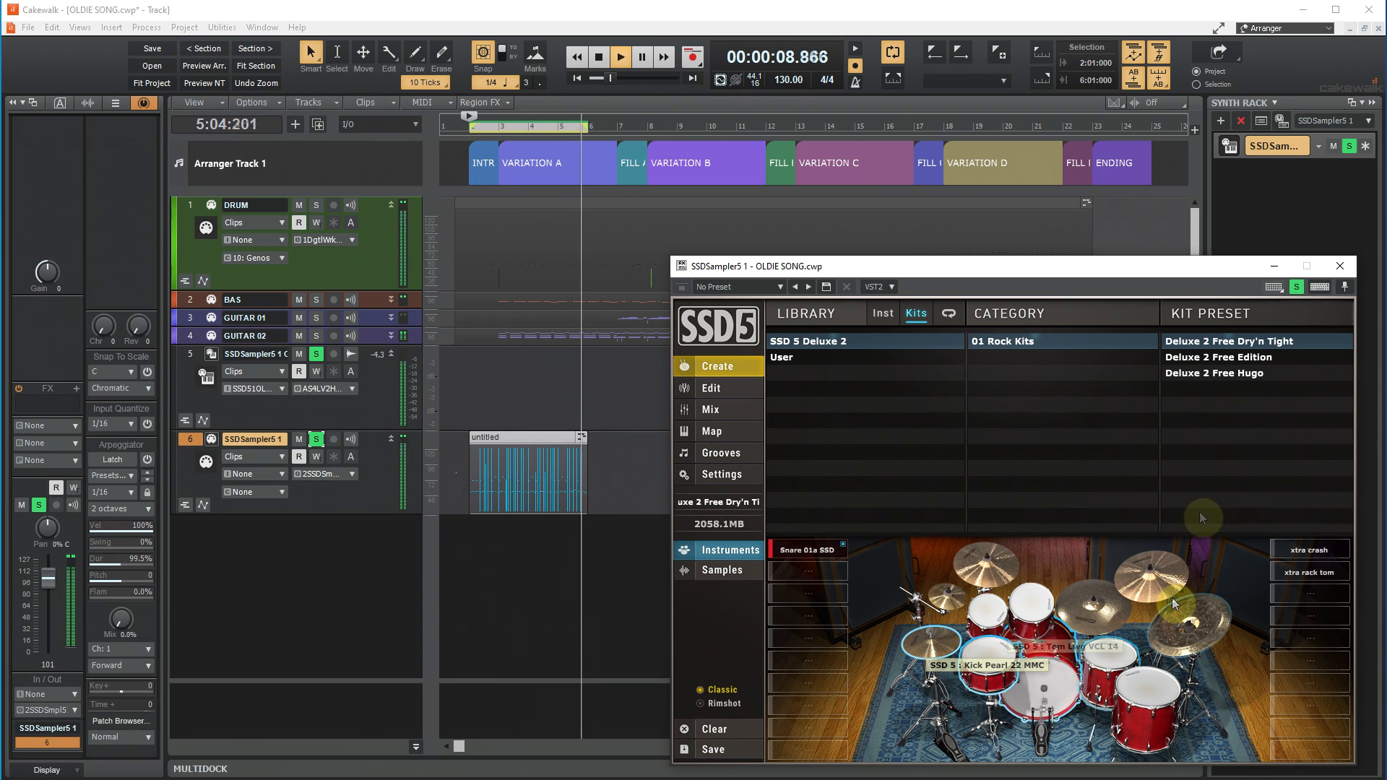
pyautogui.click(1240, 358)
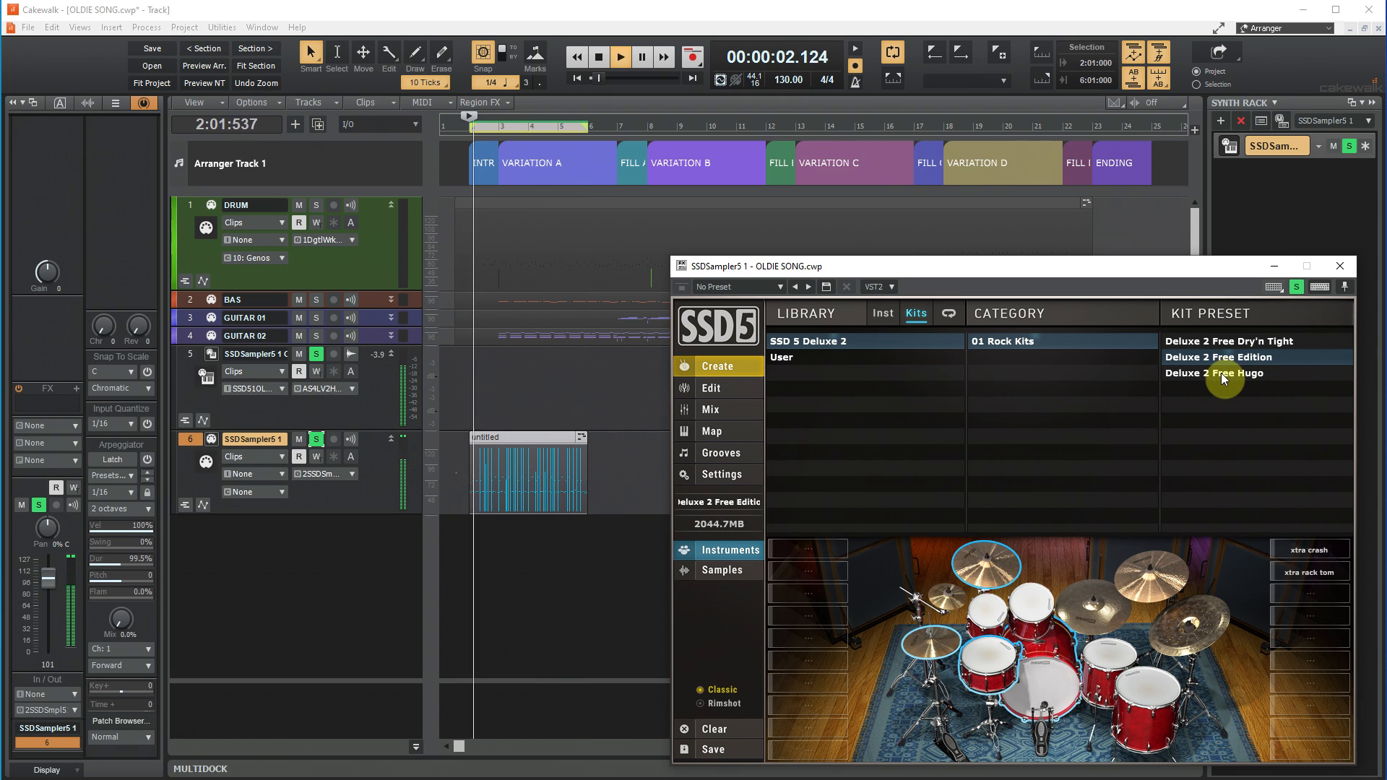
# Load the Deluxe 2 Free Hugo kit, then stop playback and delete the groove clip from the SSDSampler5 MIDI track
pyautogui.click(1221, 376)
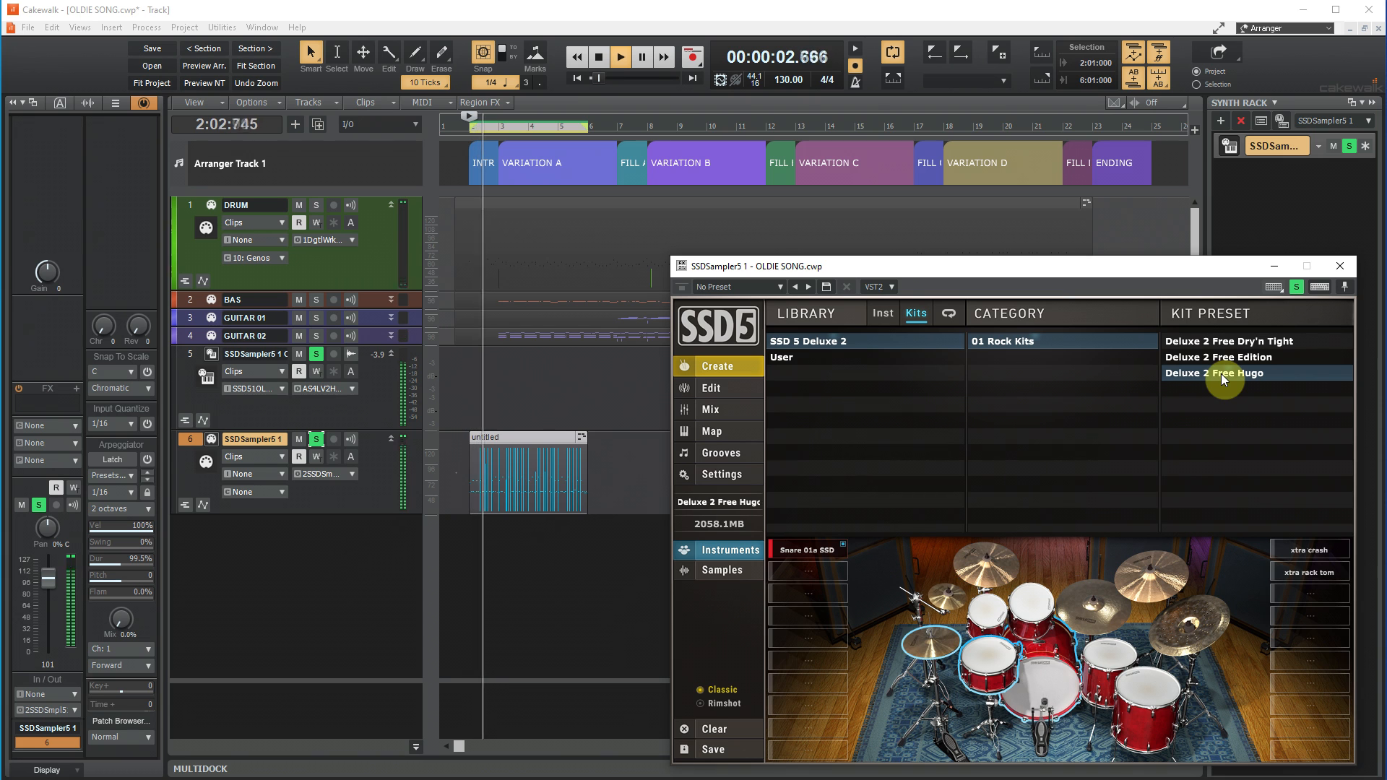
pyautogui.click(602, 59)
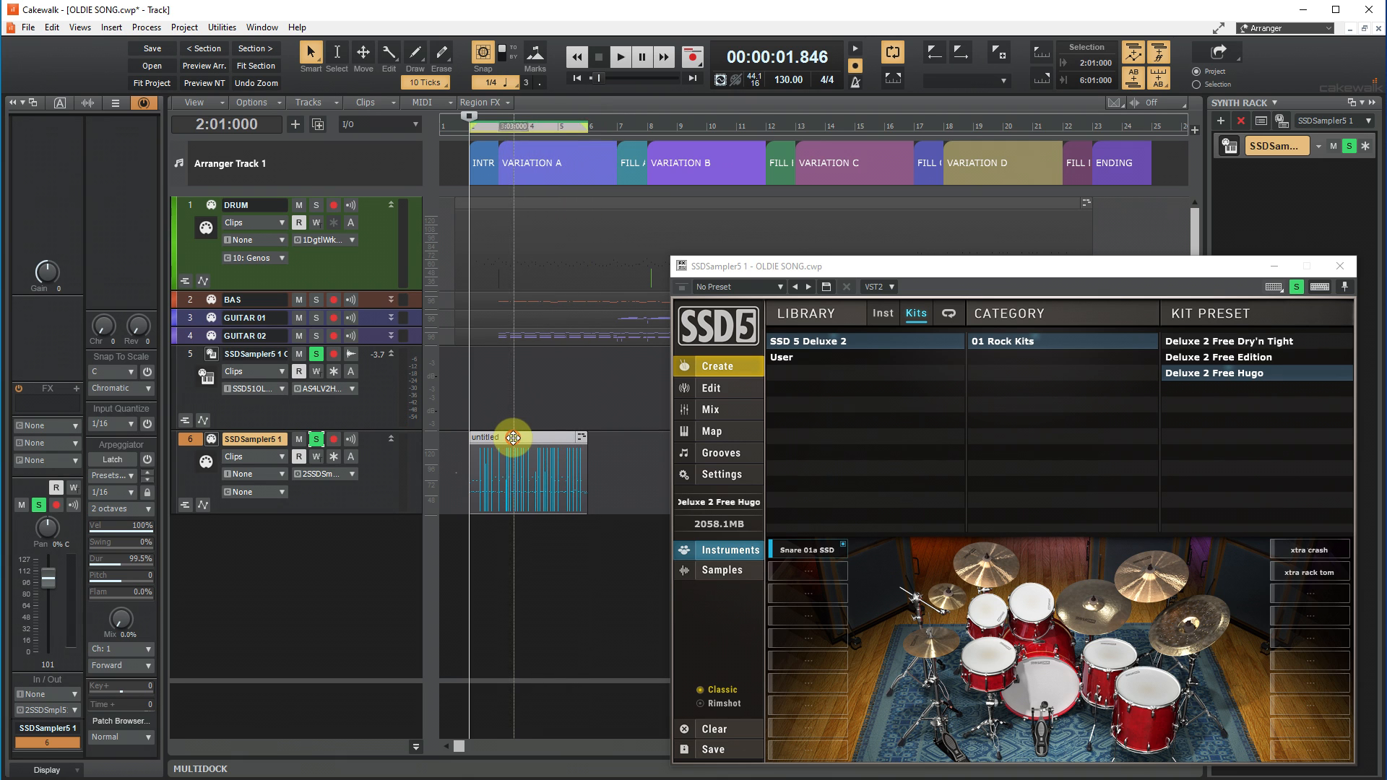
pyautogui.click(53, 31)
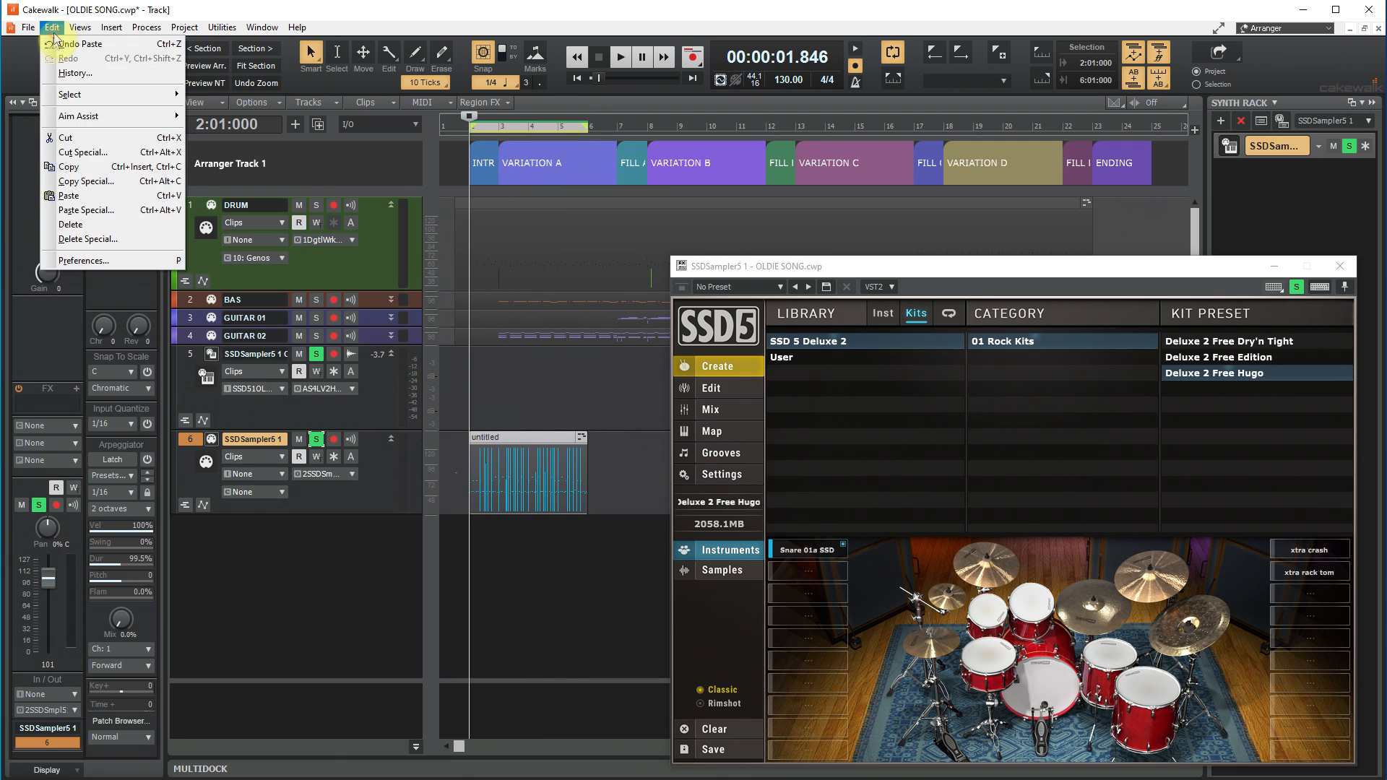
pyautogui.click(83, 225)
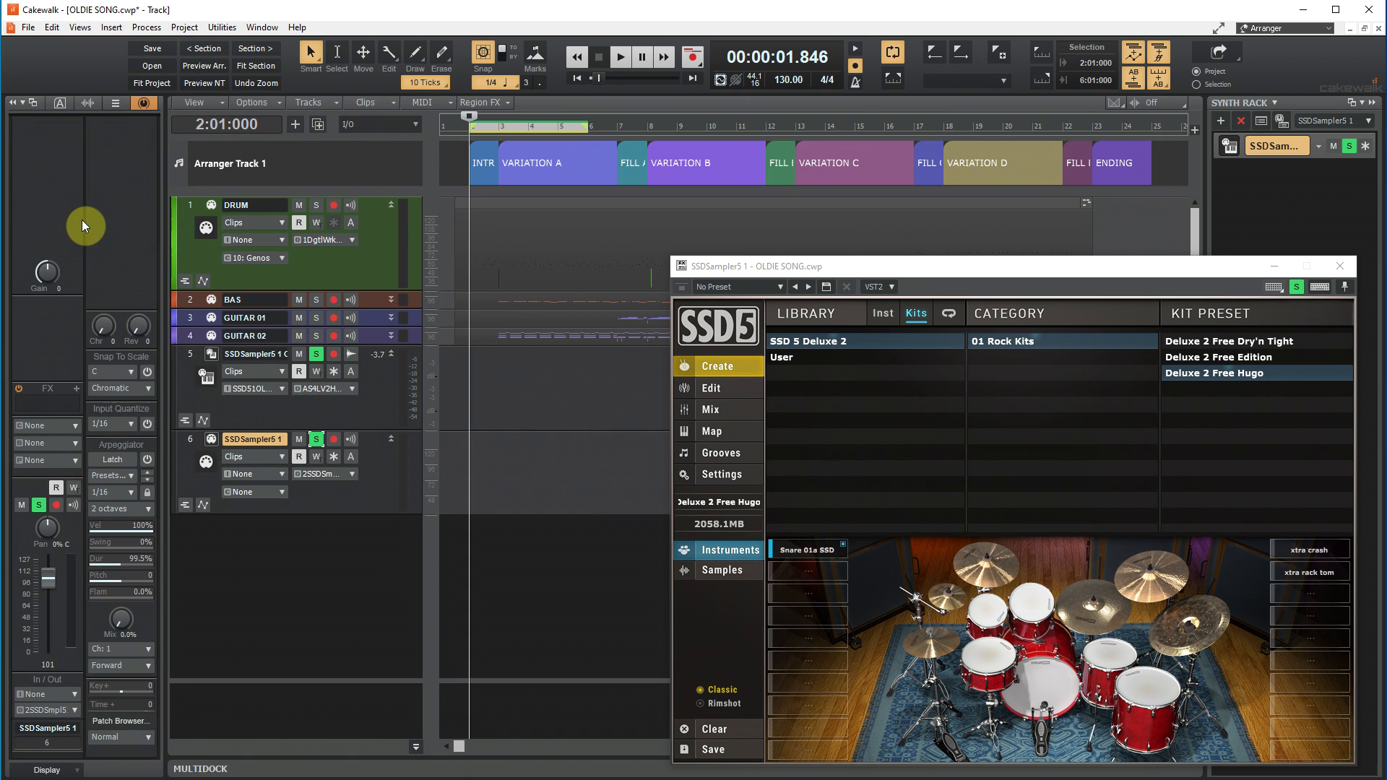
# Copy the DRUM track's clip and paste it onto the SSDSampler5 MIDI track at 1:03:000
pyautogui.click(486, 205)
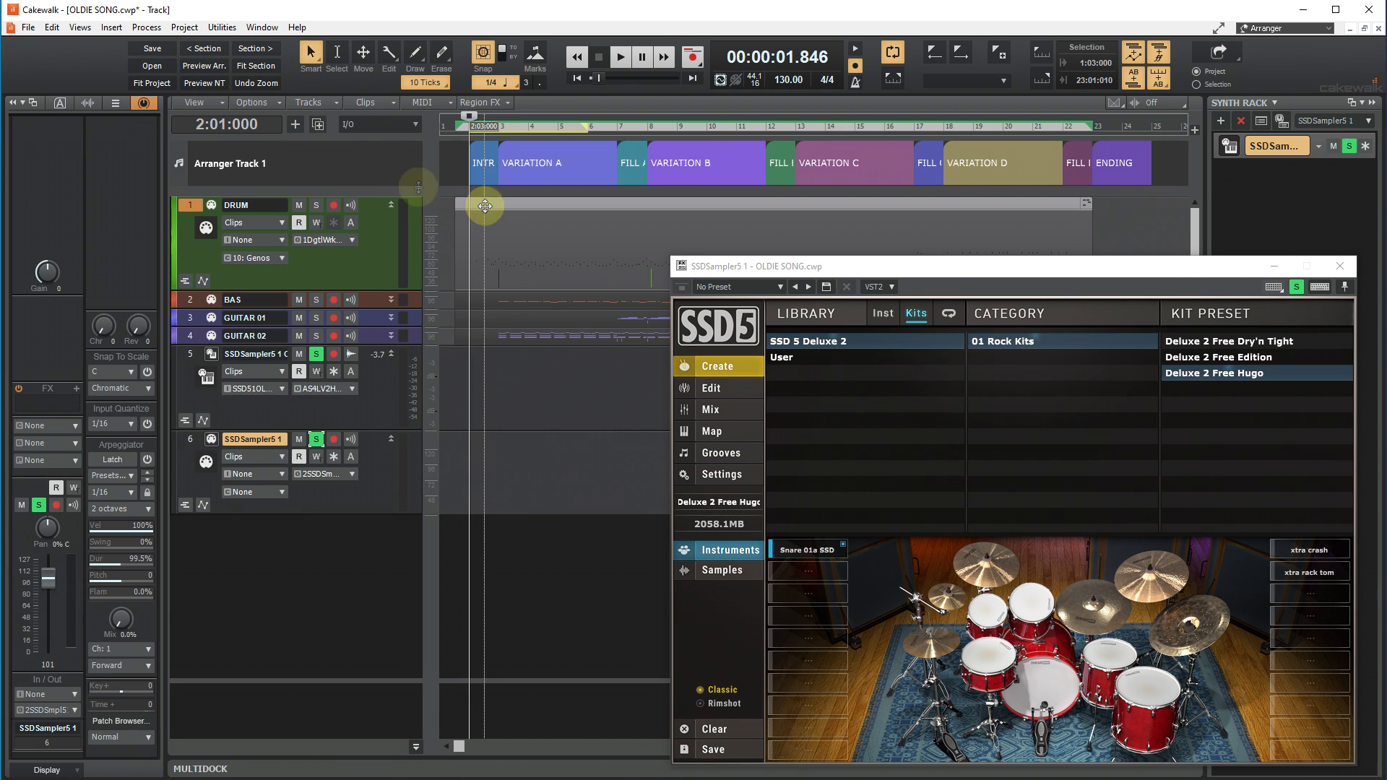
pyautogui.click(52, 26)
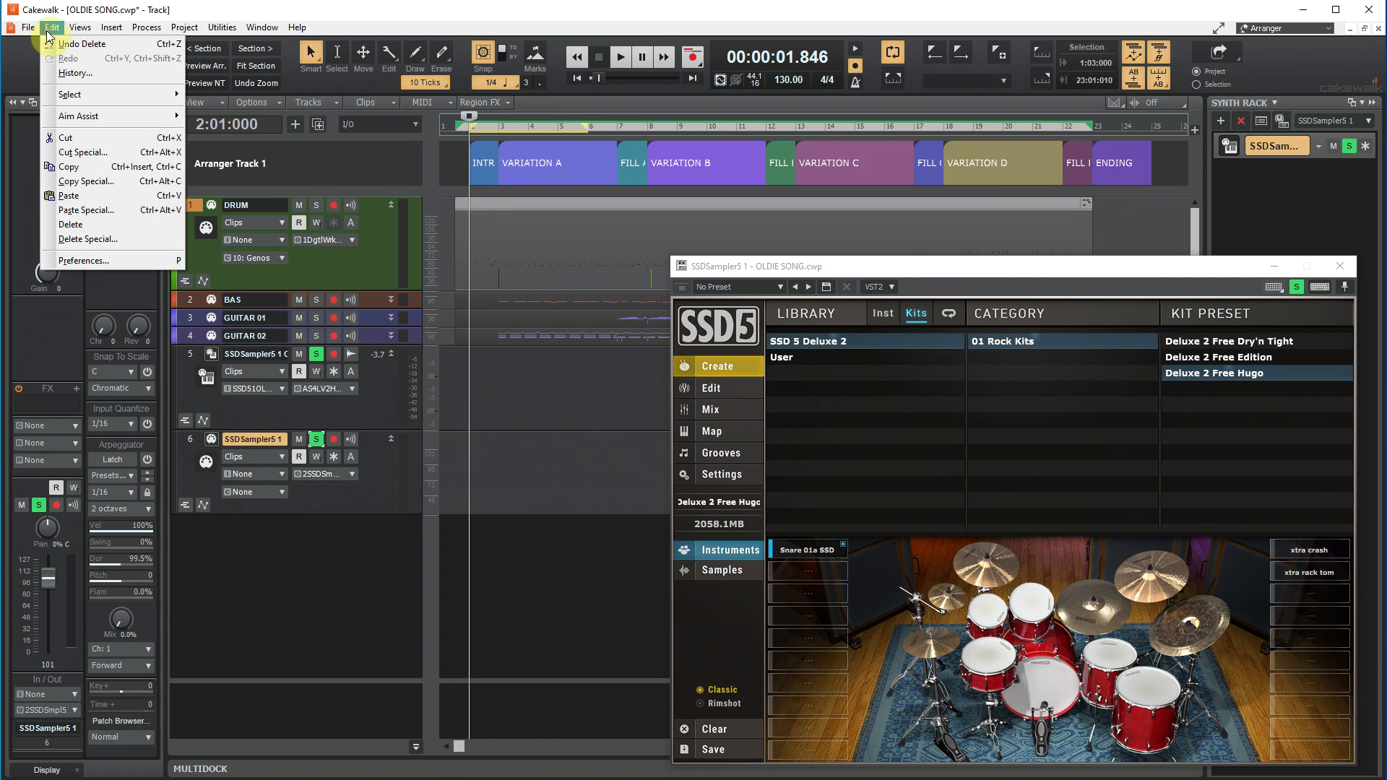
pyautogui.click(76, 169)
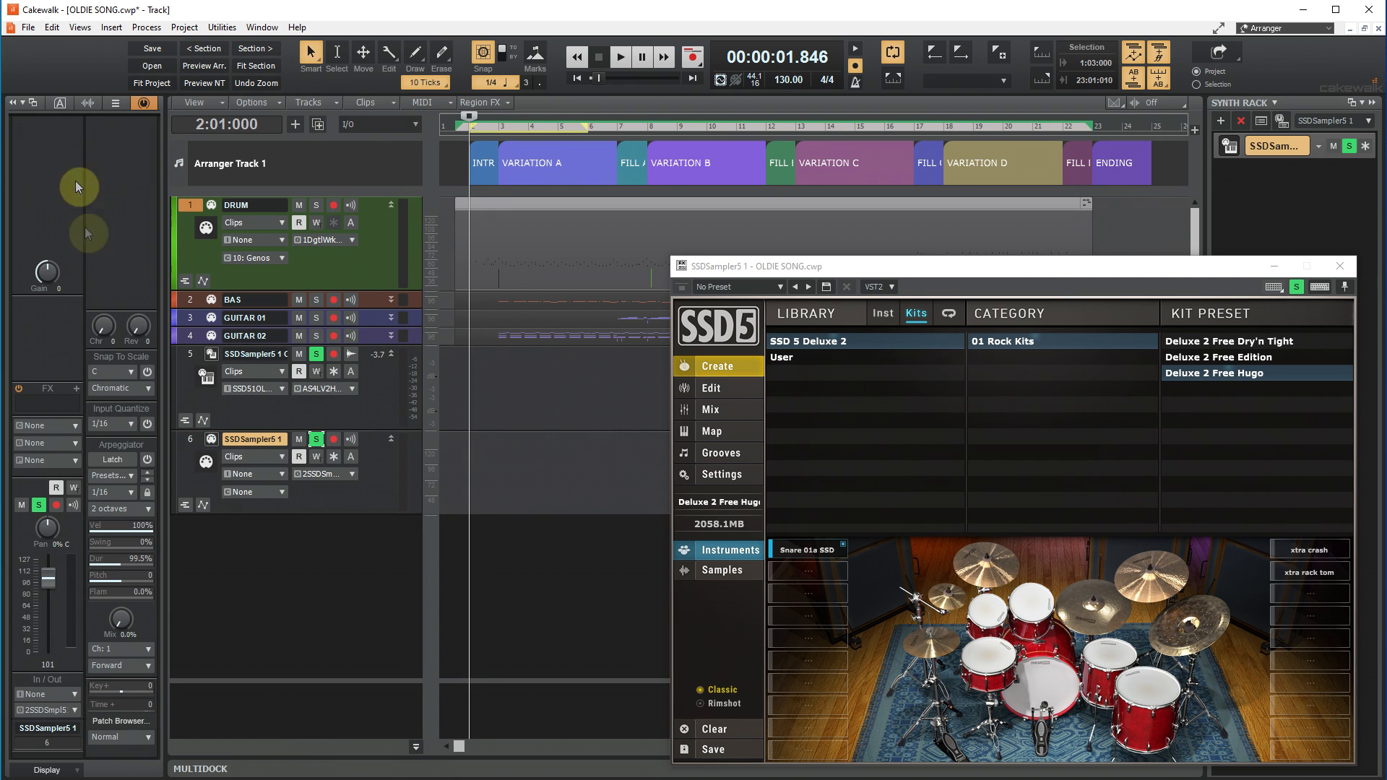
pyautogui.click(190, 439)
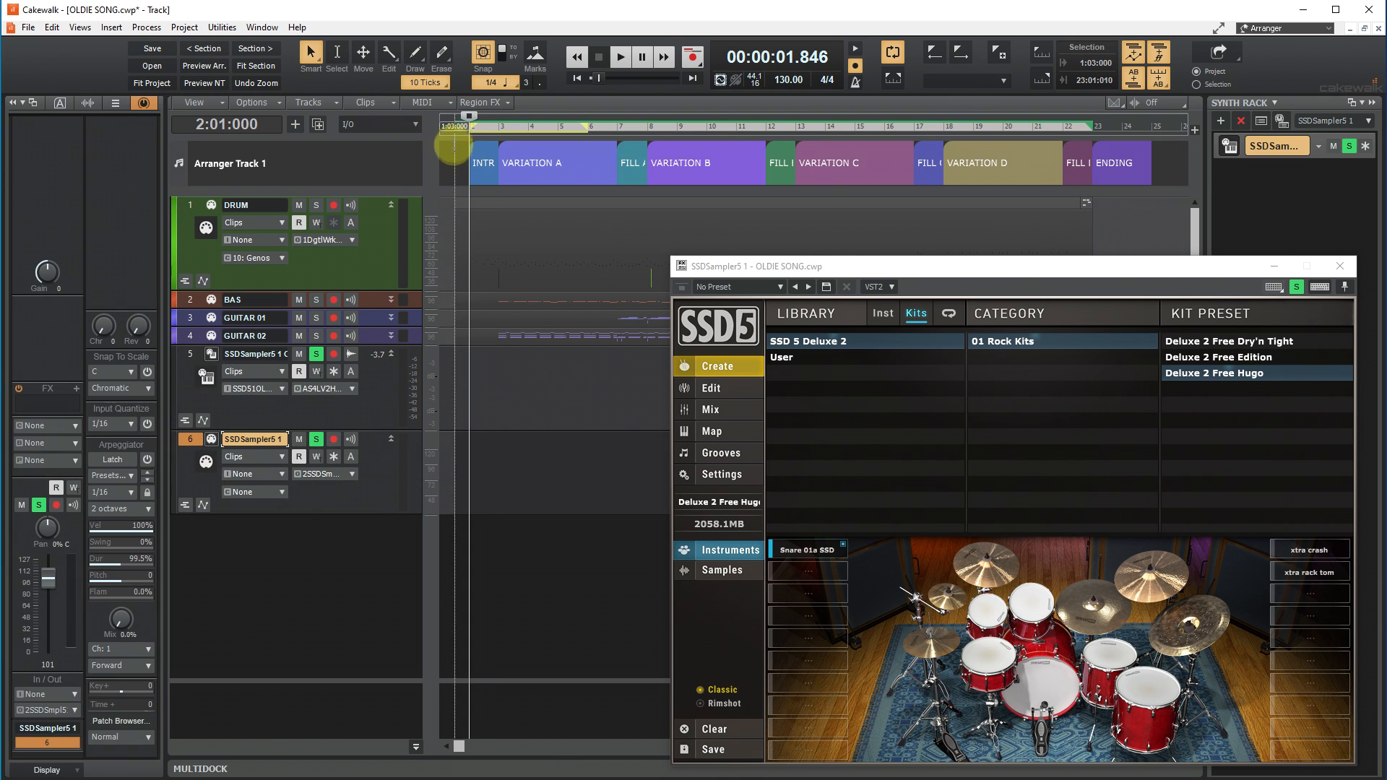
pyautogui.click(455, 128)
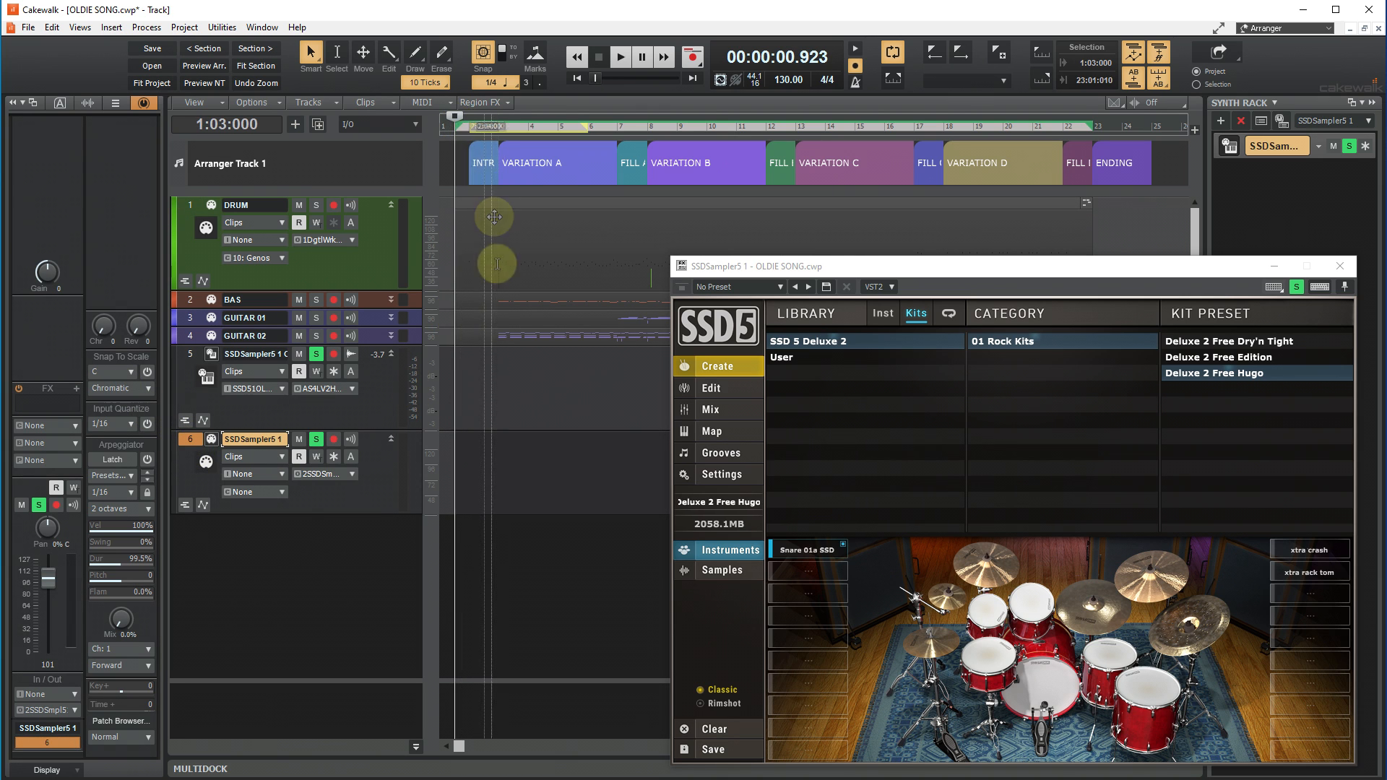
pyautogui.click(52, 29)
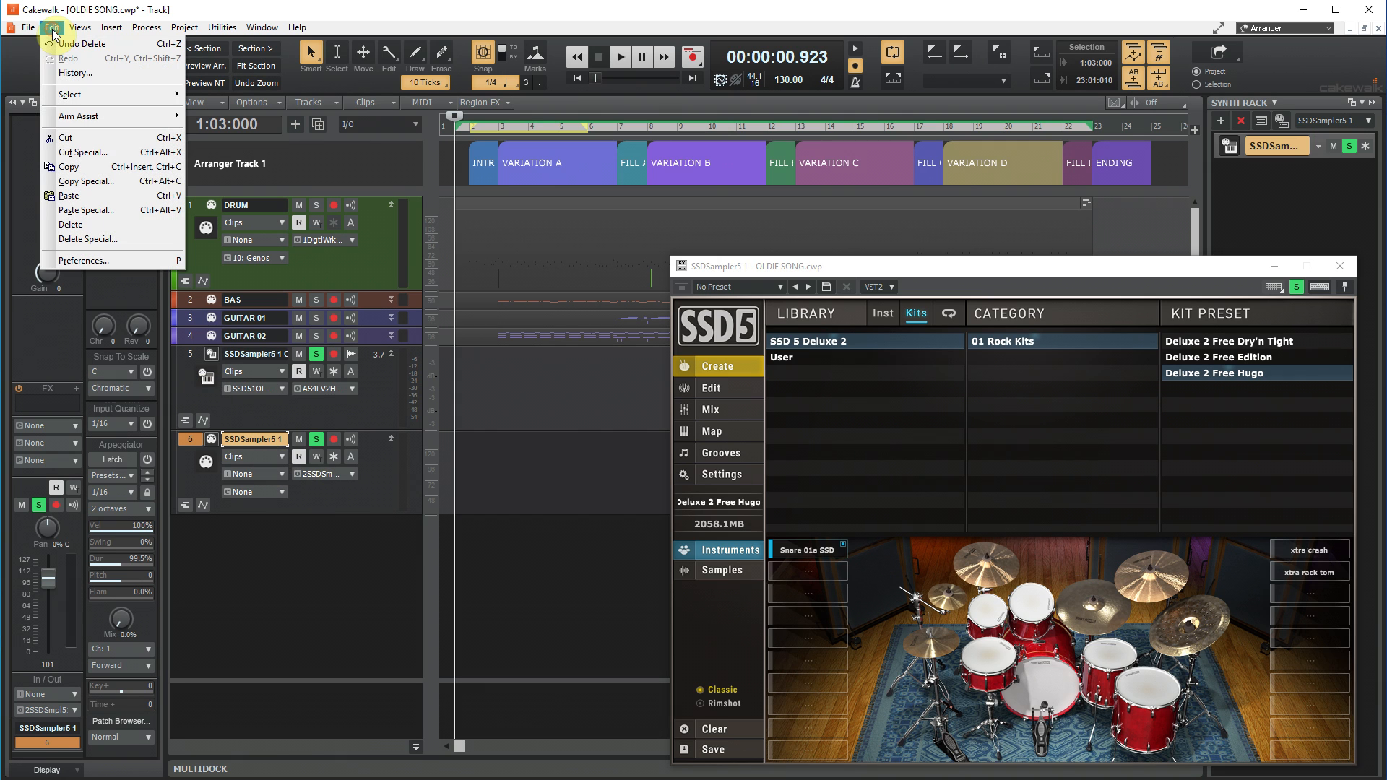
pyautogui.click(81, 201)
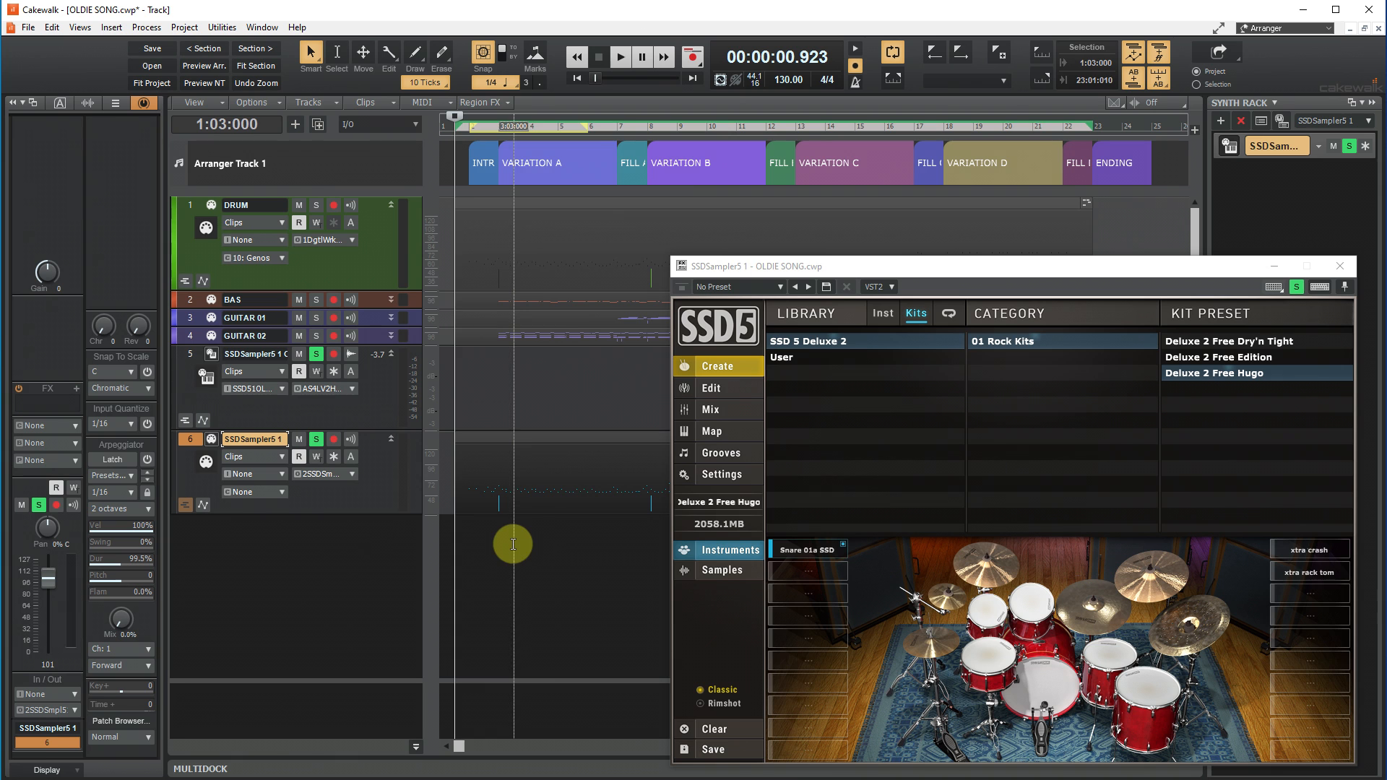
# Play the pasted drum part and loop playback over Variation C, from measure 13 to measure 17
pyautogui.click(622, 58)
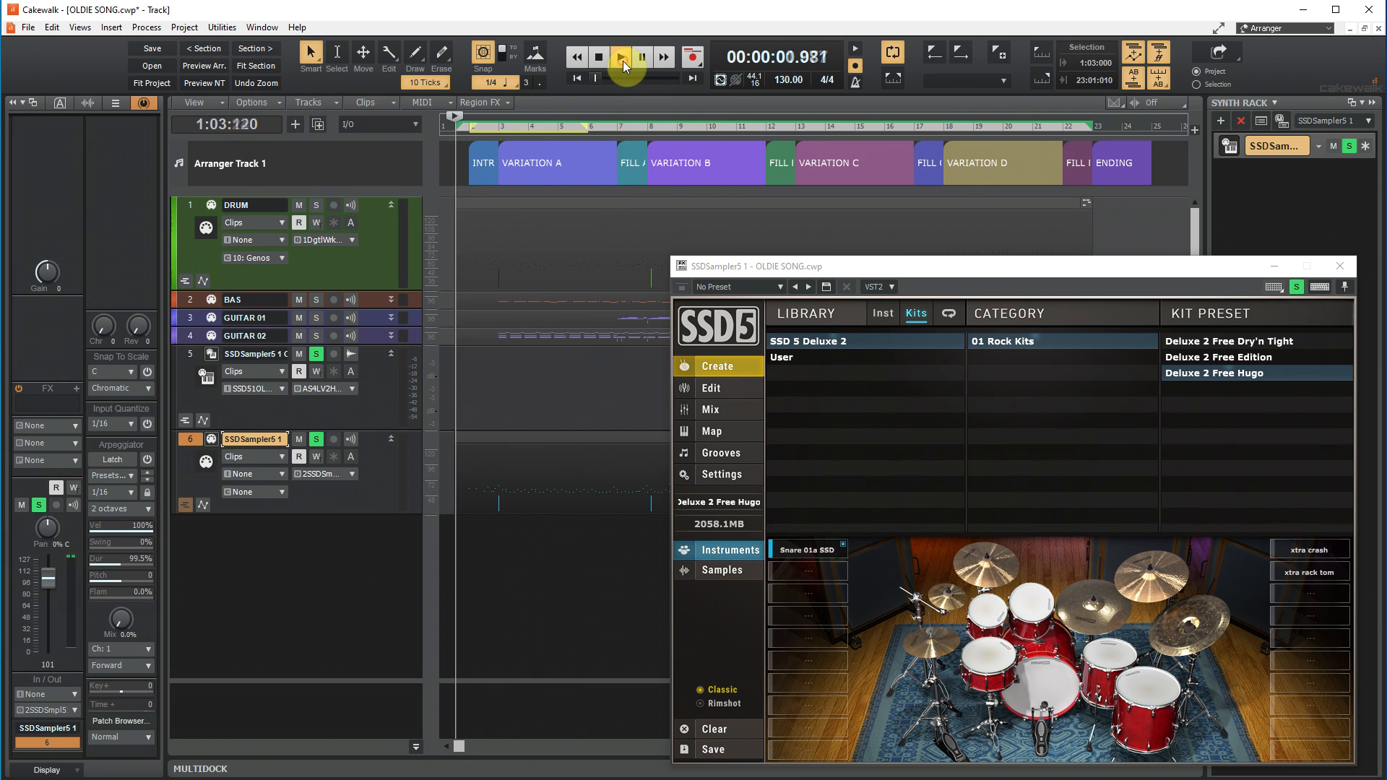
pyautogui.click(896, 58)
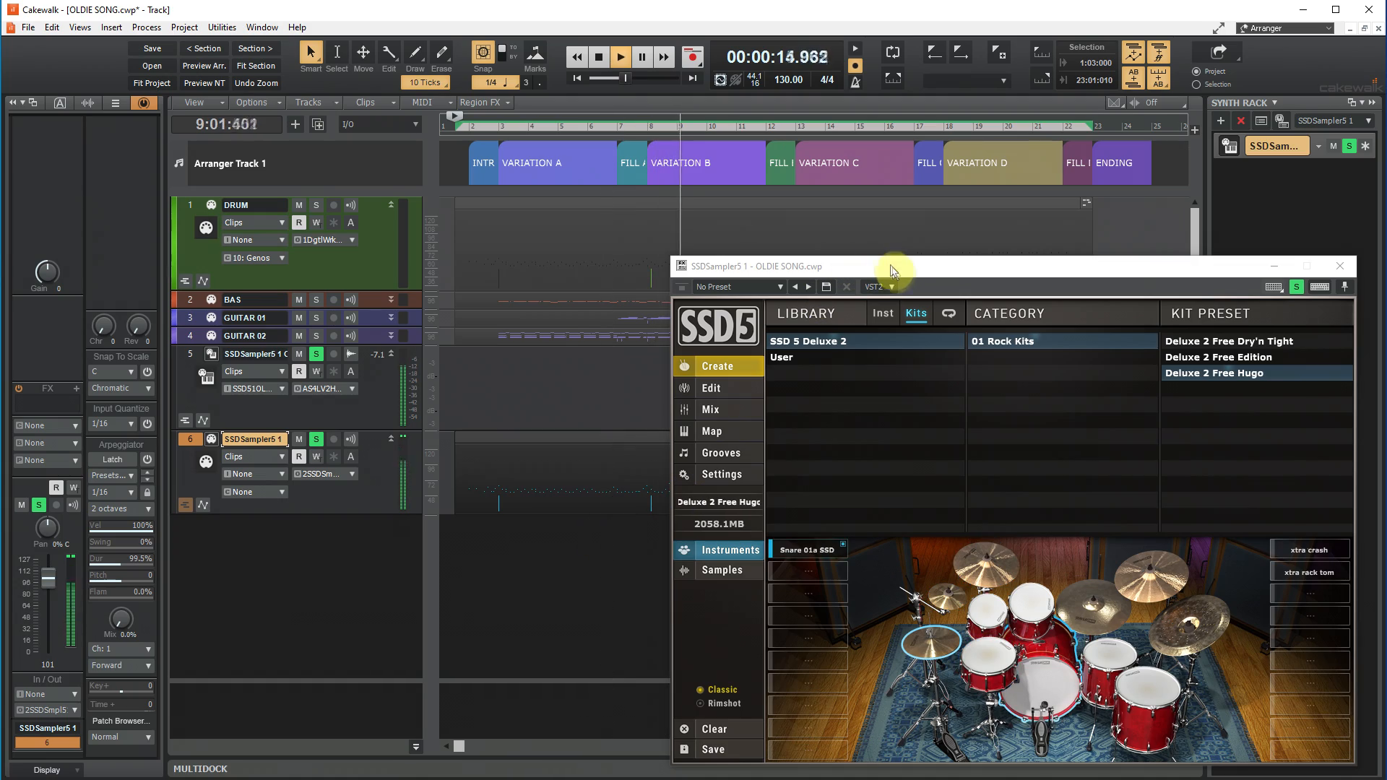
pyautogui.moveTo(898, 269); pyautogui.dragTo(247, 67)
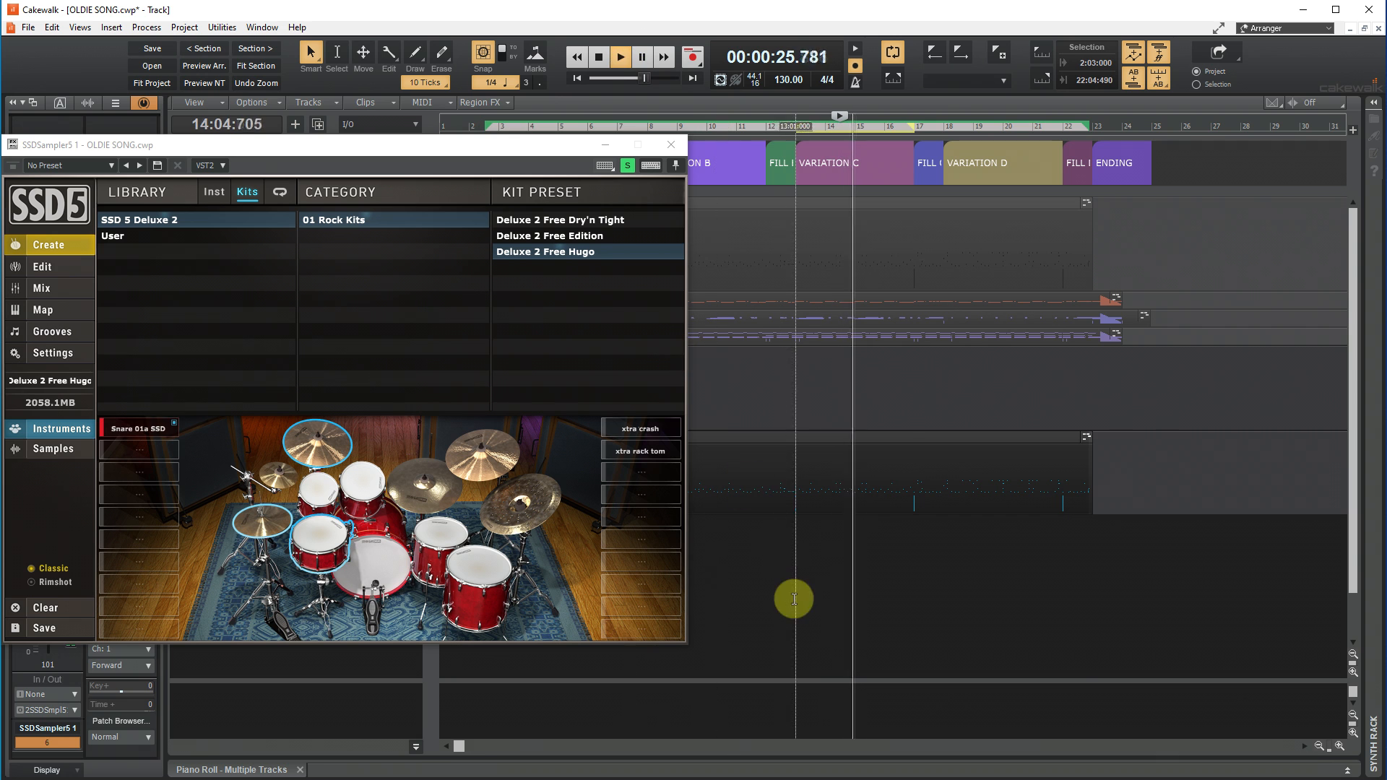
pyautogui.click(1339, 746)
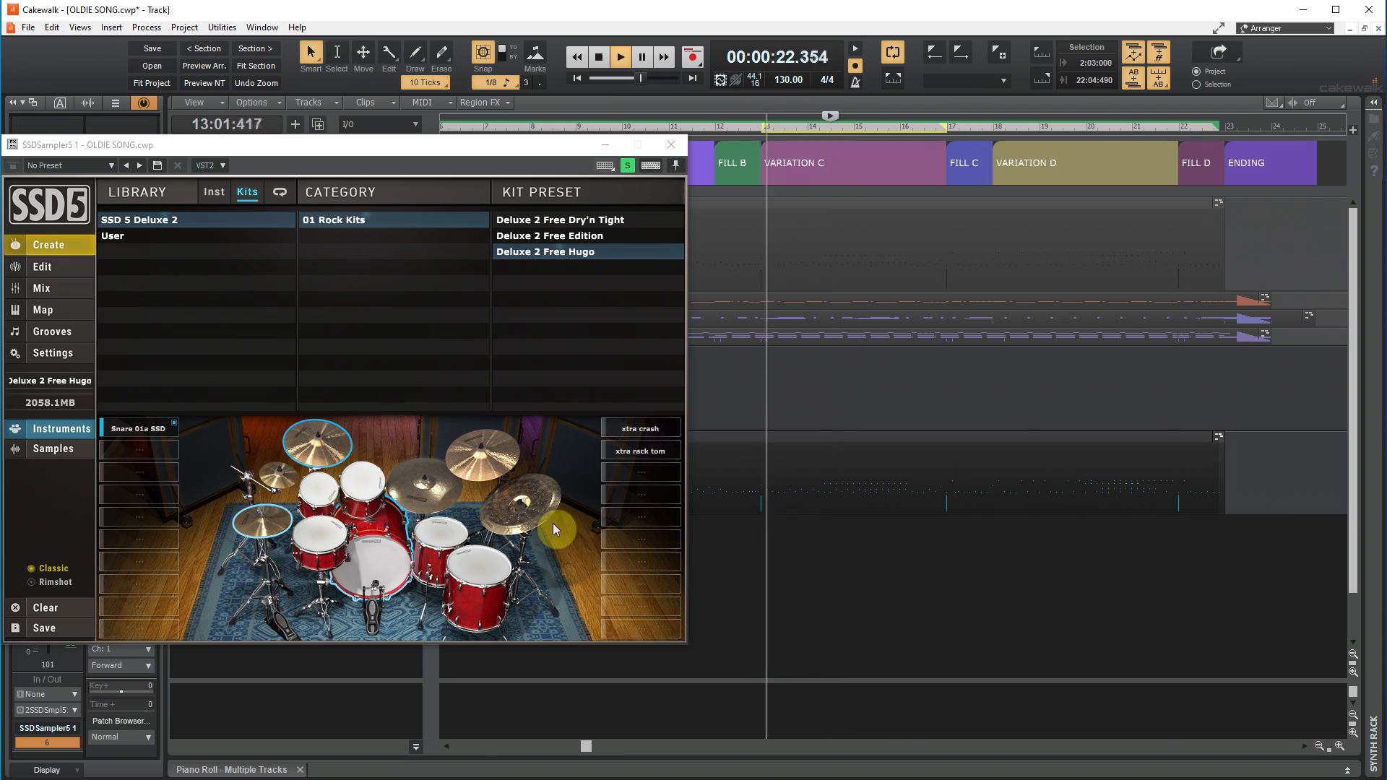
# Show the SSD5 mixer clear of the track list and solo the BAS, GUITAR 01 and GUITAR 02 tracks
pyautogui.click(49, 292)
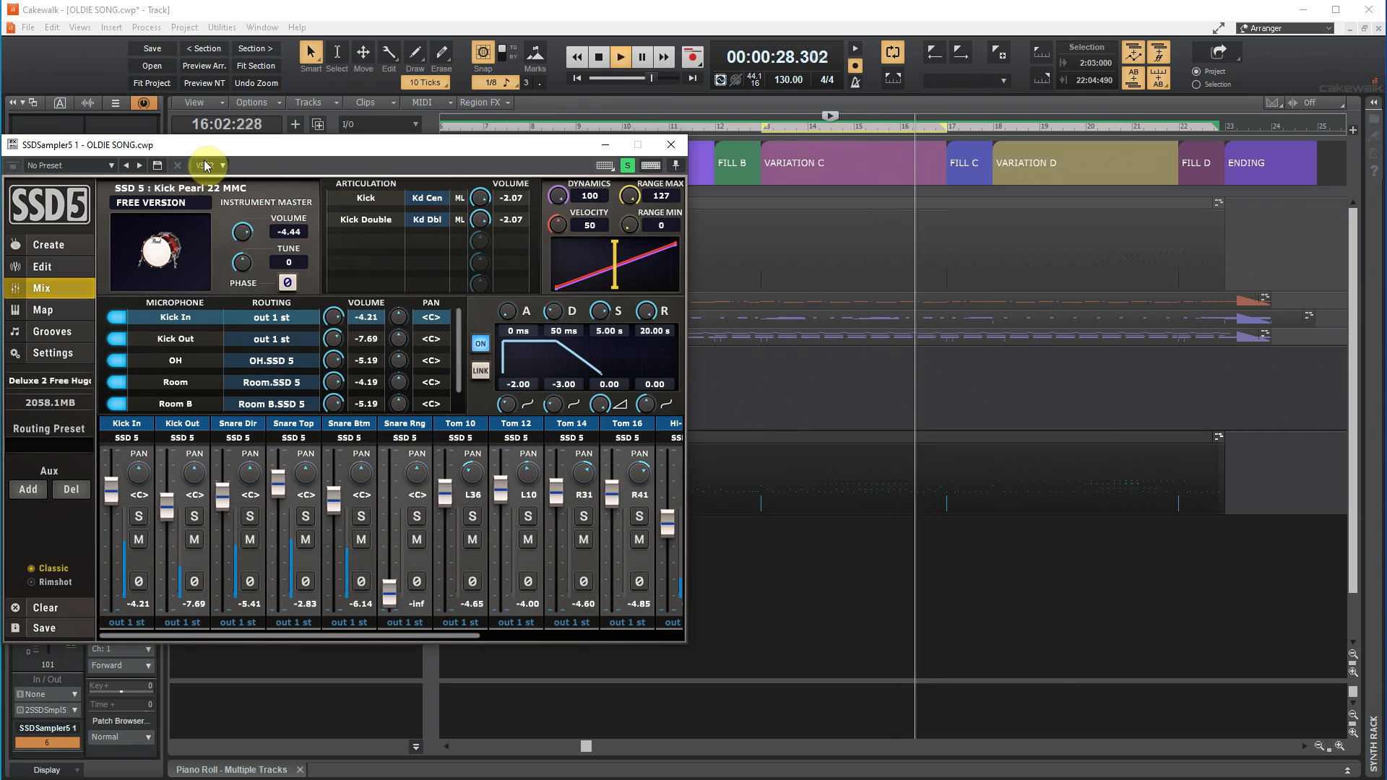
pyautogui.moveTo(204, 147); pyautogui.dragTo(846, 234)
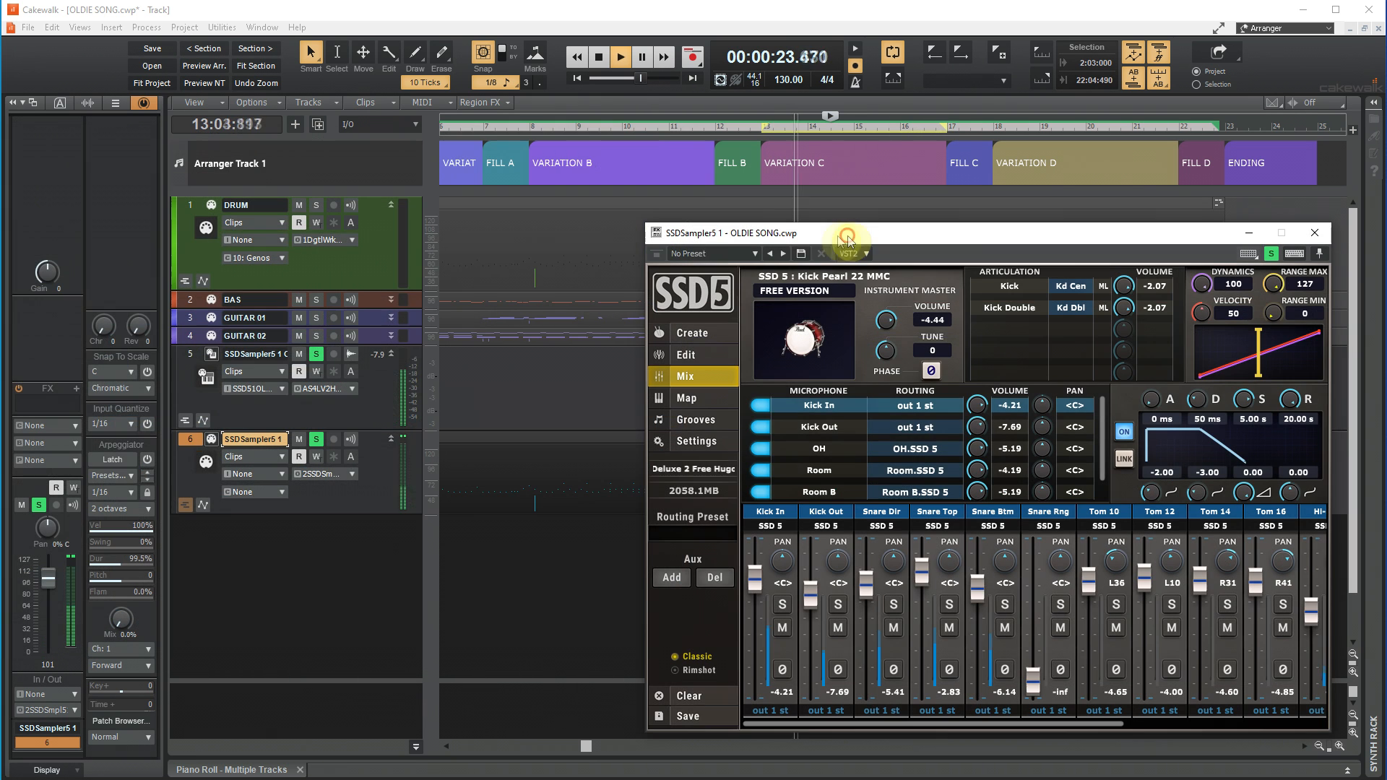
pyautogui.click(316, 301)
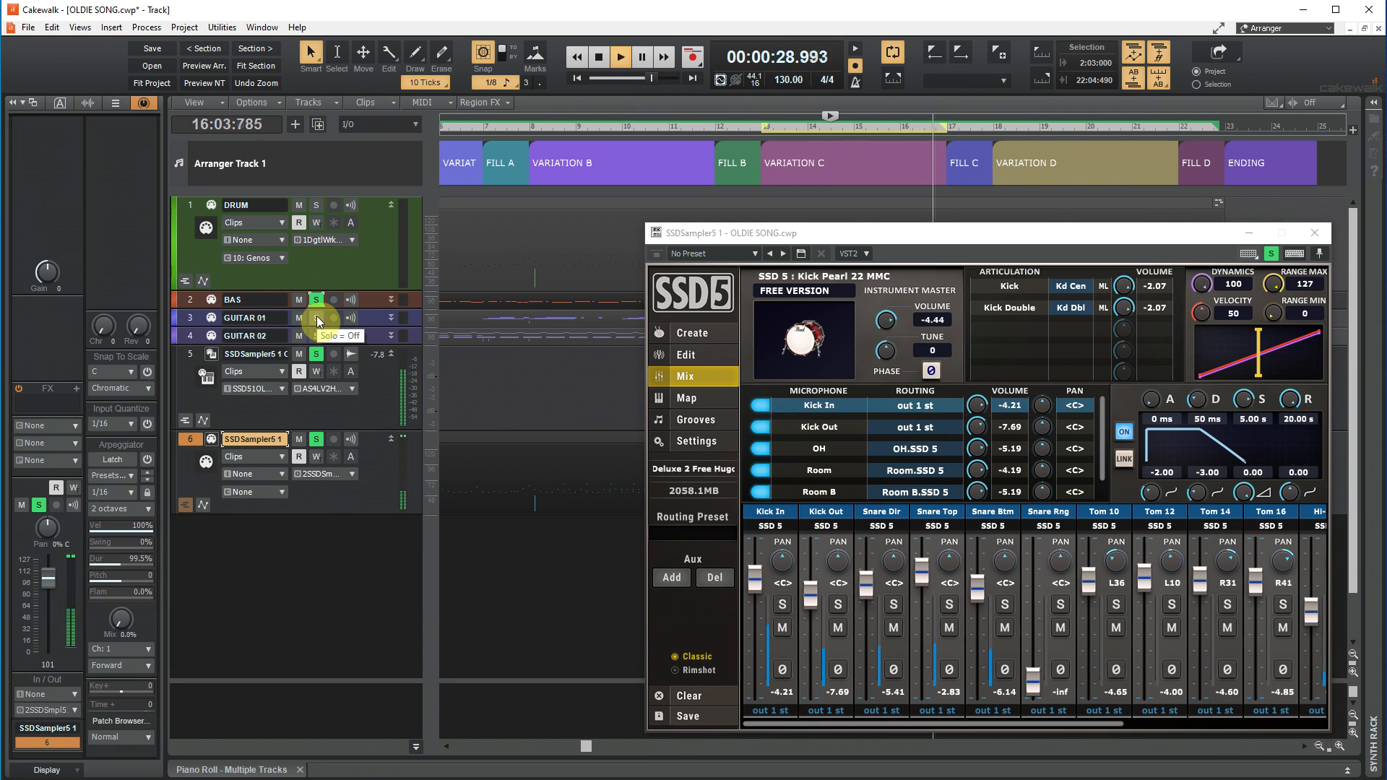
pyautogui.click(316, 318)
pyautogui.click(318, 336)
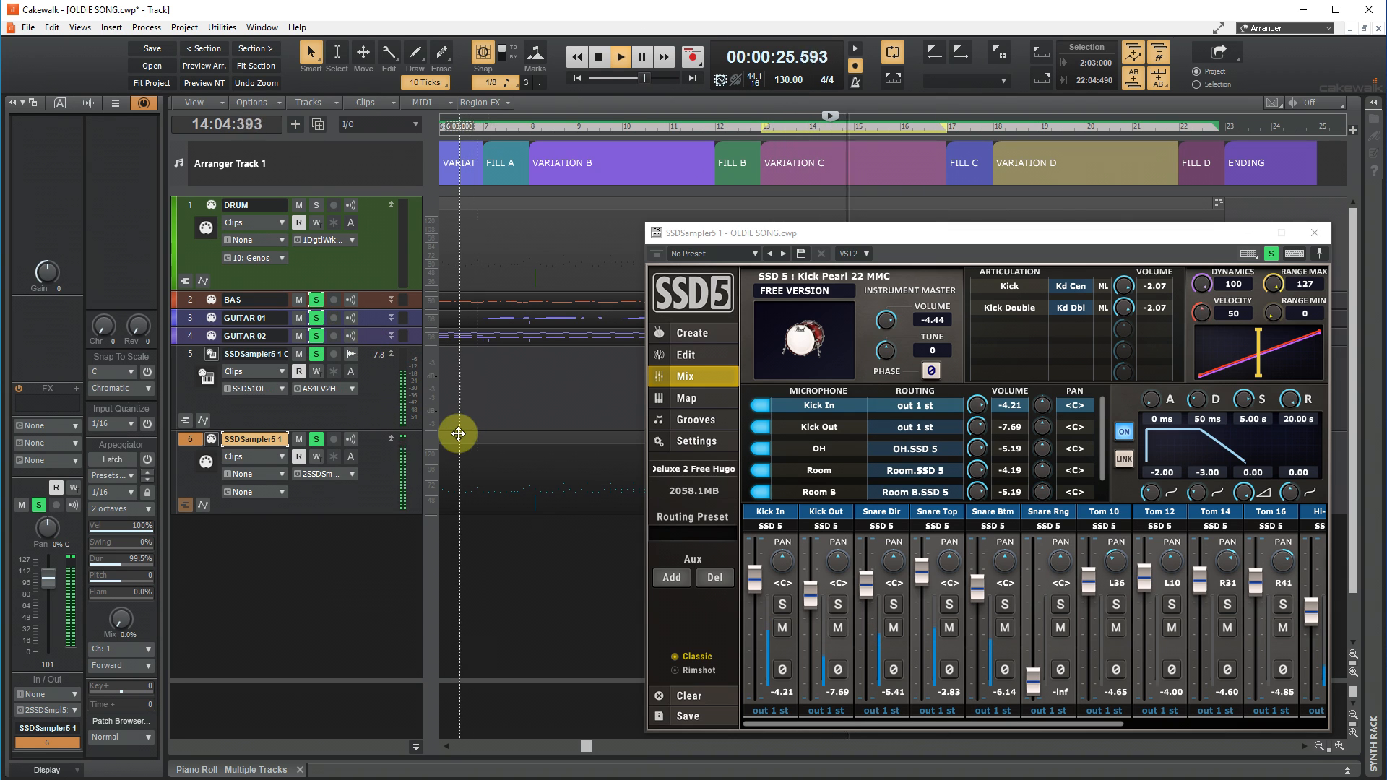
# Set the snare's velocity to 60 and Snare Top to -2.28; set the kick's velocity to 54, Kick In to -3.05 and Kick Out to -14.19
pyautogui.click(937, 511)
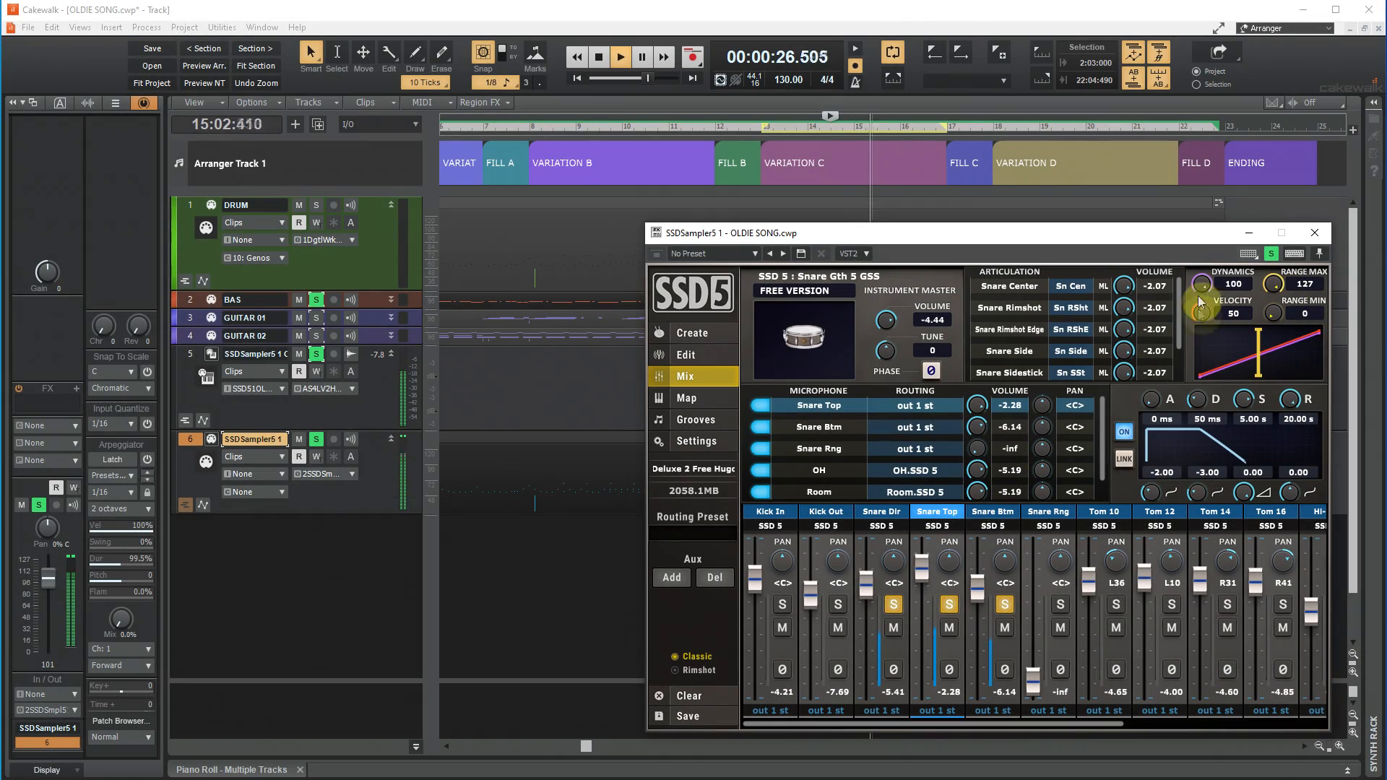
pyautogui.moveTo(1201, 302)
pyautogui.mouseDown()
pyautogui.moveTo(1181, 229)
pyautogui.moveTo(1189, 292)
pyautogui.mouseUp()
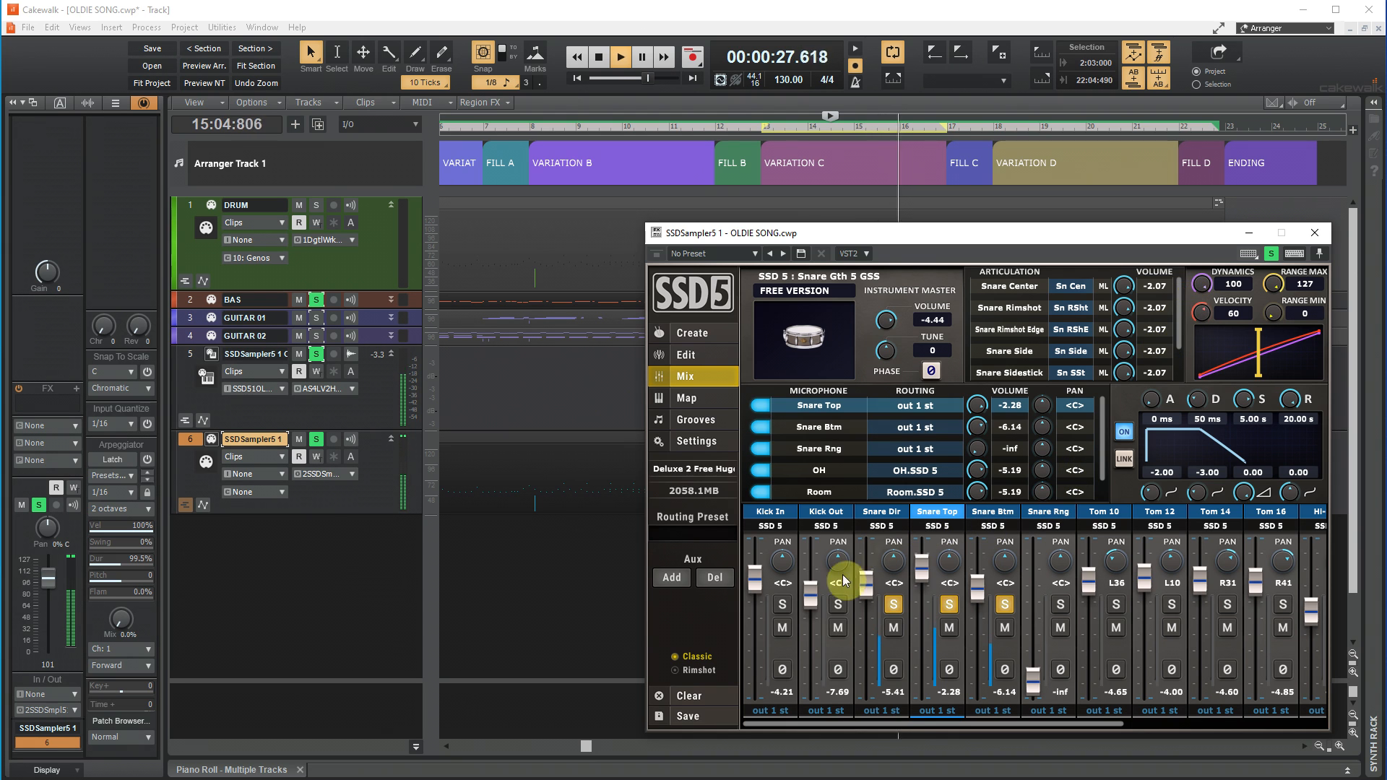
pyautogui.click(839, 606)
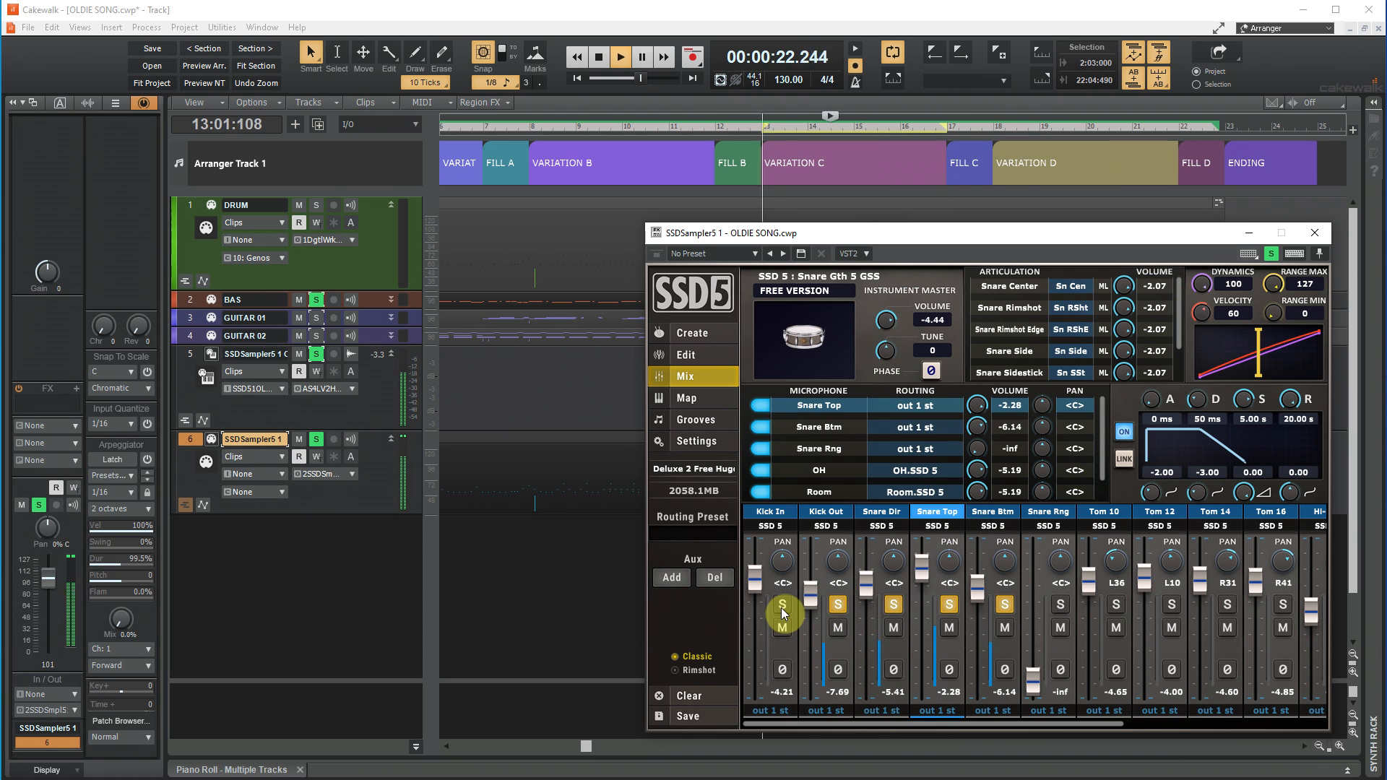
pyautogui.click(769, 515)
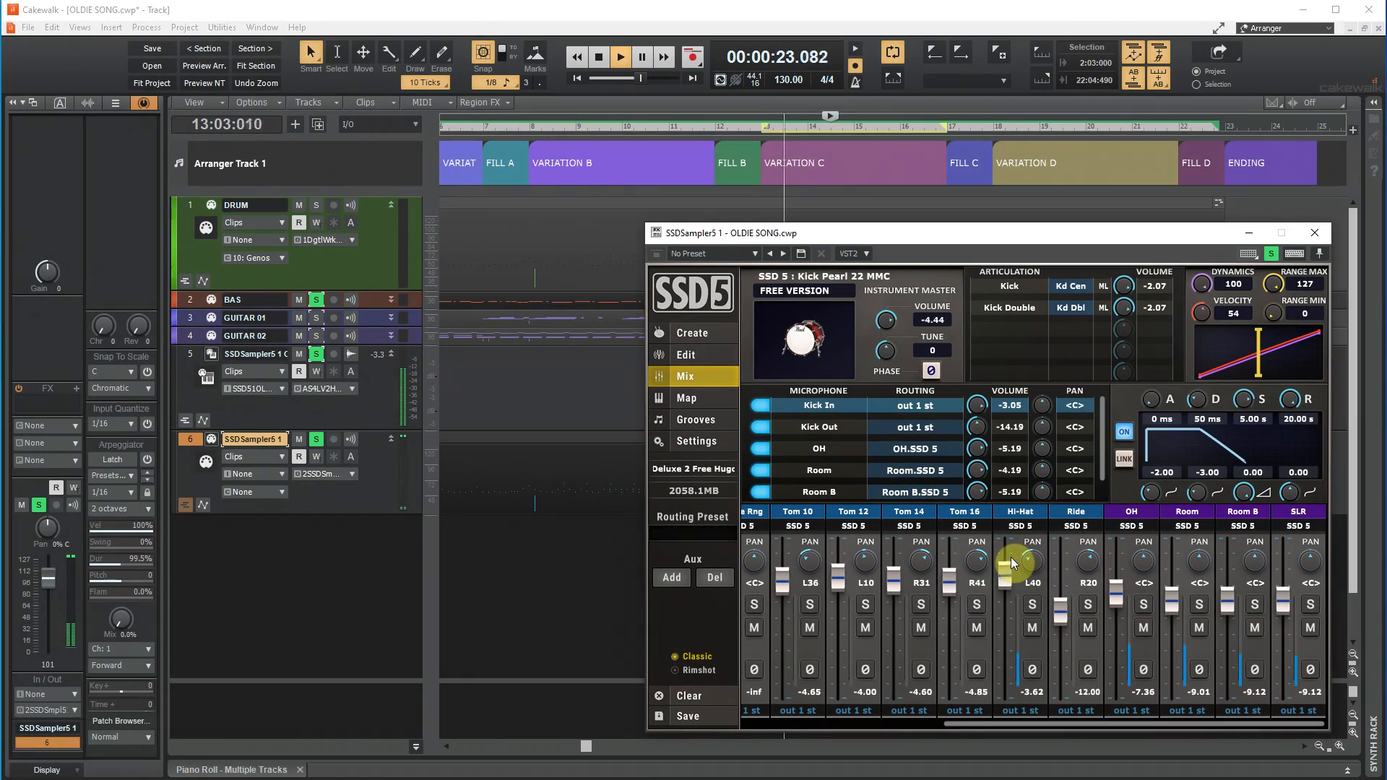
# Set the SSD5 mixer levels to -4.41 for Hi-Hat, -9.65 for Room and -10.16 for SLR
pyautogui.moveTo(1177, 601)
pyautogui.mouseDown()
pyautogui.moveTo(1174, 547)
pyautogui.moveTo(1181, 614)
pyautogui.moveTo(1179, 596)
pyautogui.mouseUp()
pyautogui.moveTo(1283, 601)
pyautogui.mouseDown()
pyautogui.moveTo(1283, 550)
pyautogui.moveTo(1282, 609)
pyautogui.mouseUp()
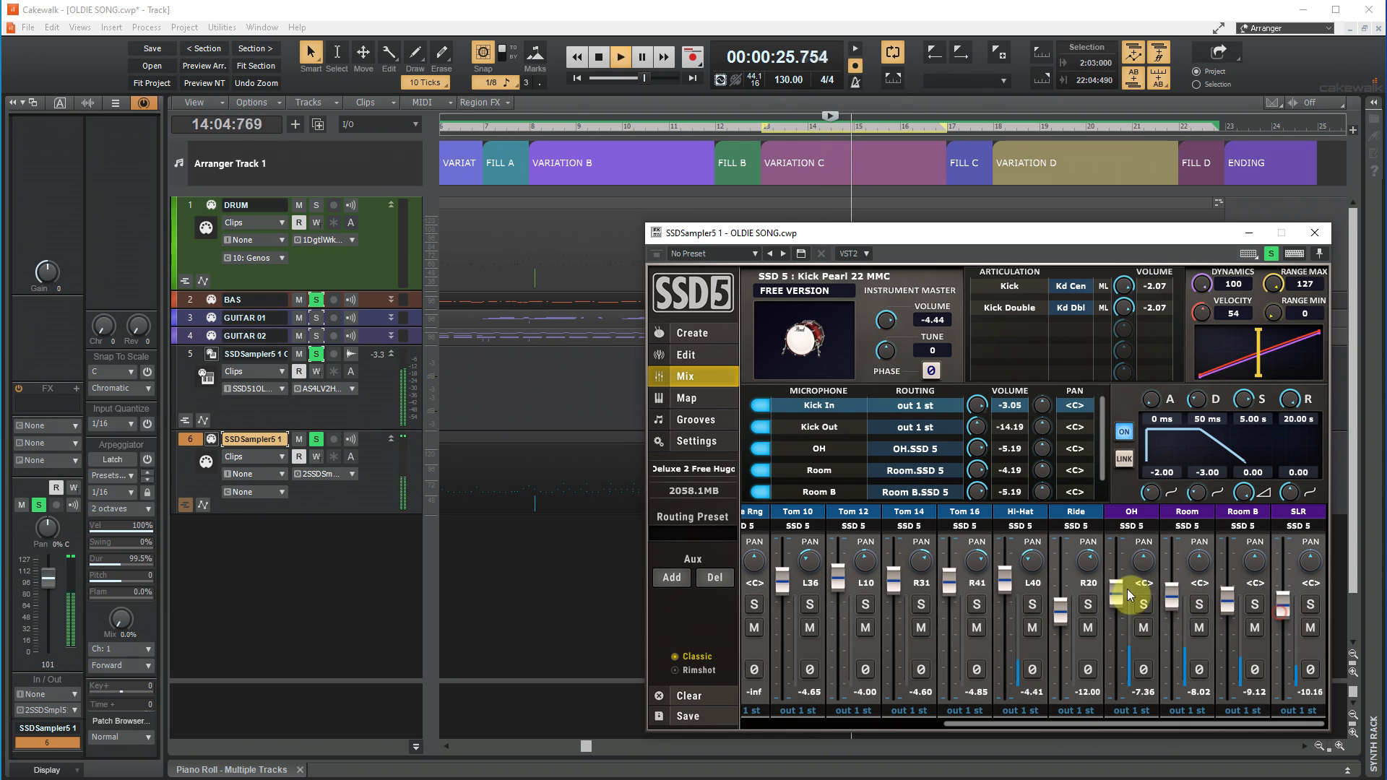
pyautogui.moveTo(1174, 602); pyautogui.dragTo(1176, 607)
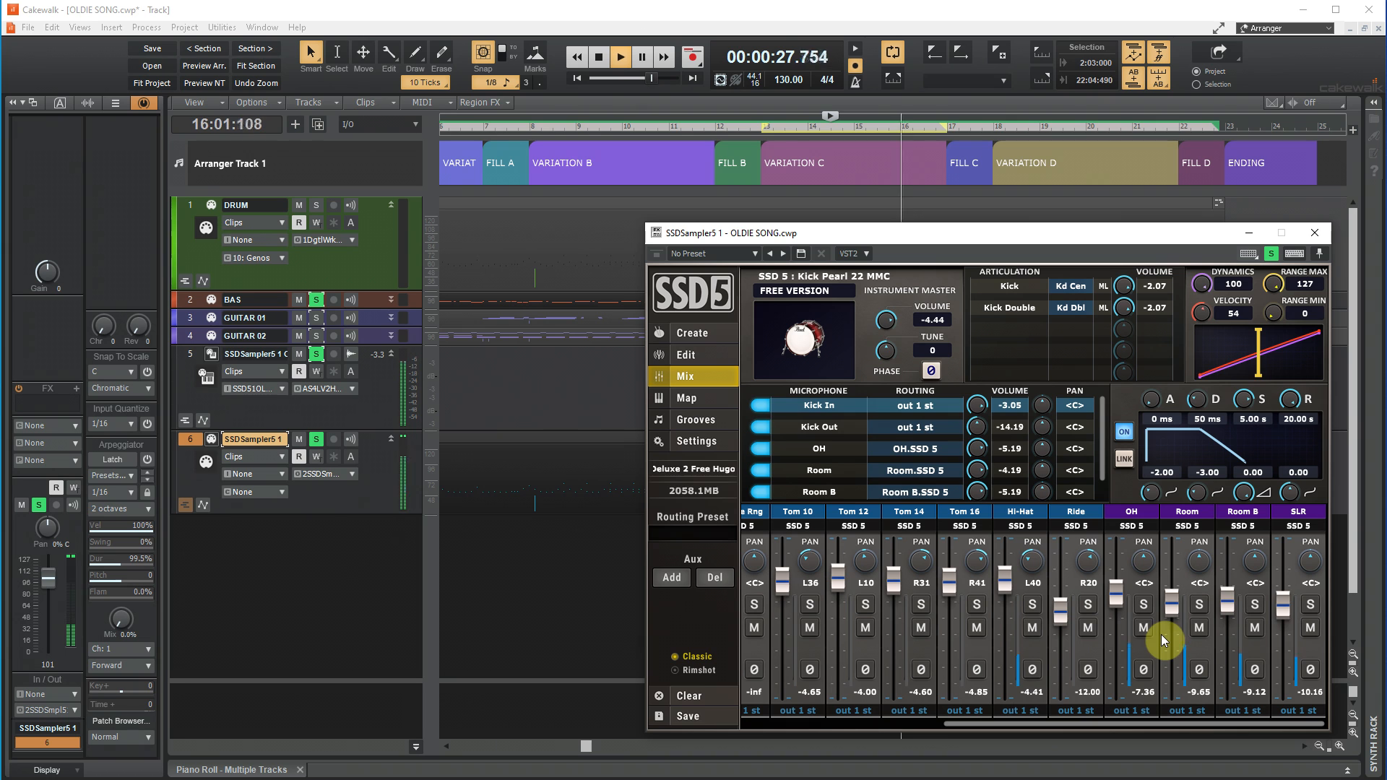
# Solo GUITAR 01 and GUITAR 02 again and put the SSDSampler5 window away
pyautogui.click(315, 318)
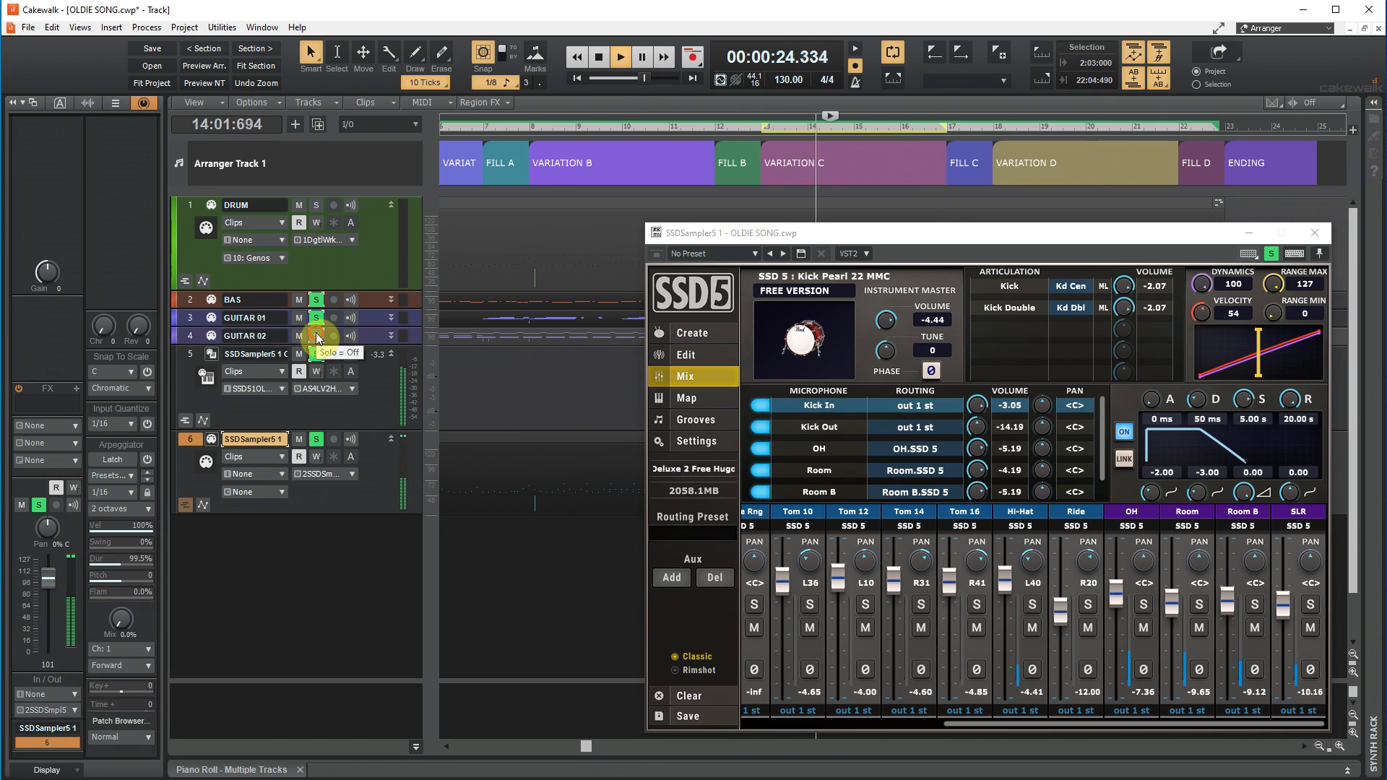
pyautogui.click(316, 336)
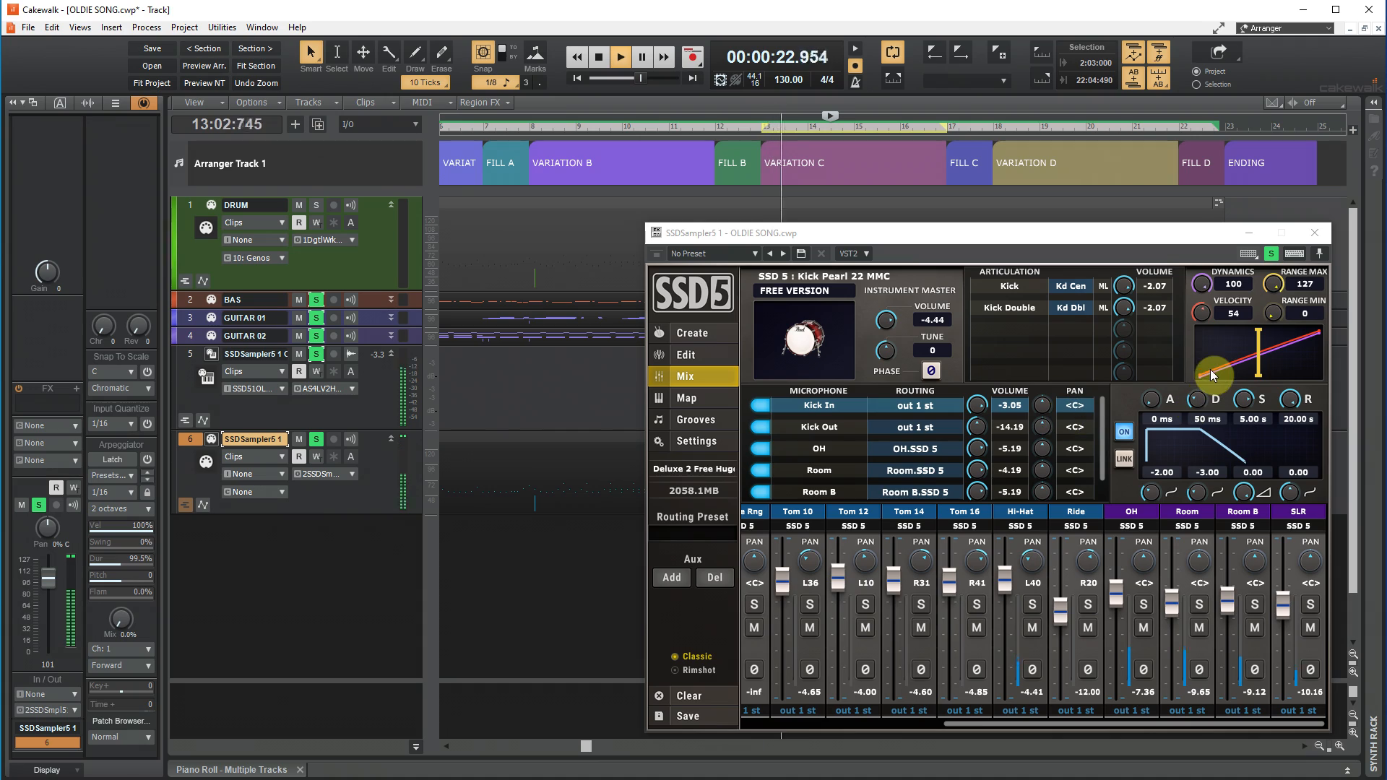
pyautogui.click(1243, 233)
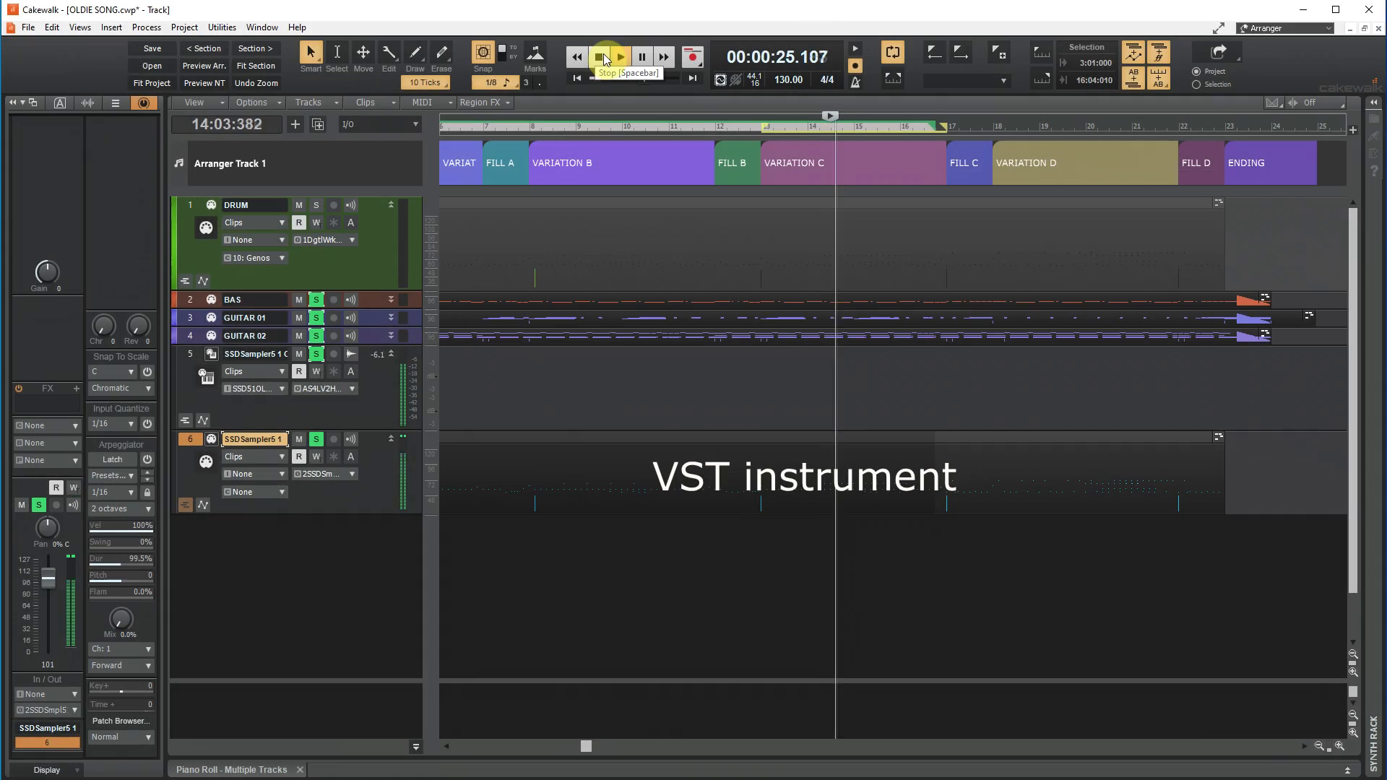
# Compare the two drum sounds by switching the solo from SSDSampler5 to the Genos DRUM track and back
pyautogui.click(317, 440)
pyautogui.click(319, 206)
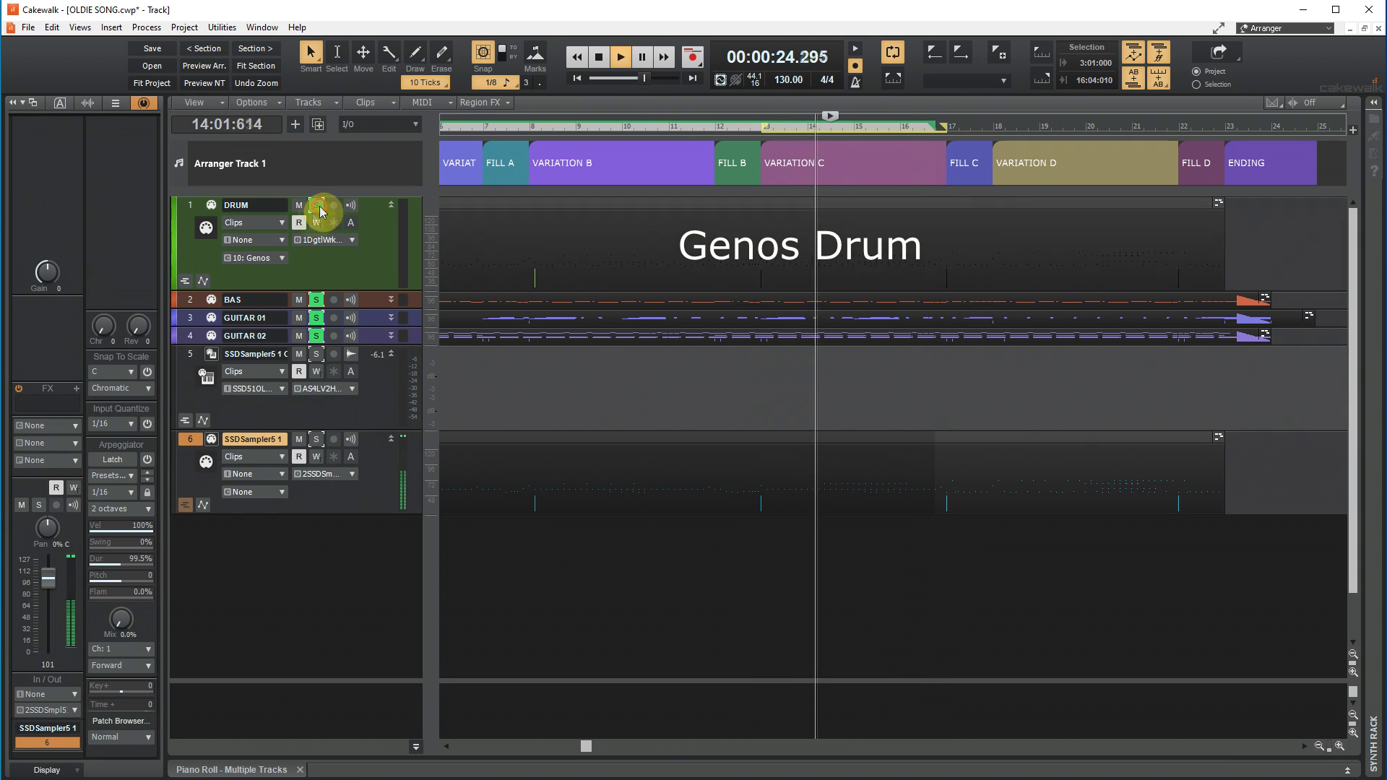
pyautogui.click(320, 205)
pyautogui.click(315, 439)
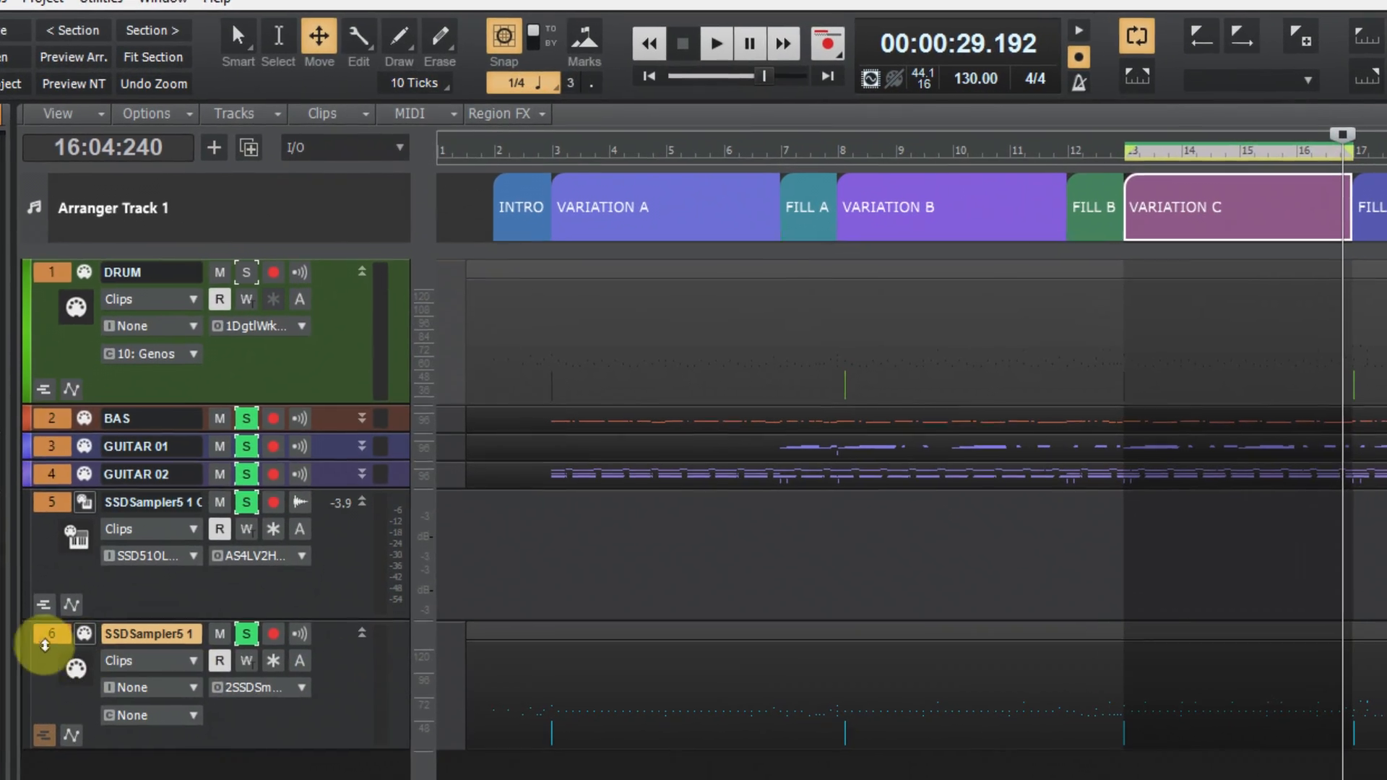
# Select the SSDSampler5 MIDI track and freeze its synth to render the drums as audio
pyautogui.click(141, 503)
pyautogui.doubleClick(38, 647)
pyautogui.click(35, 647)
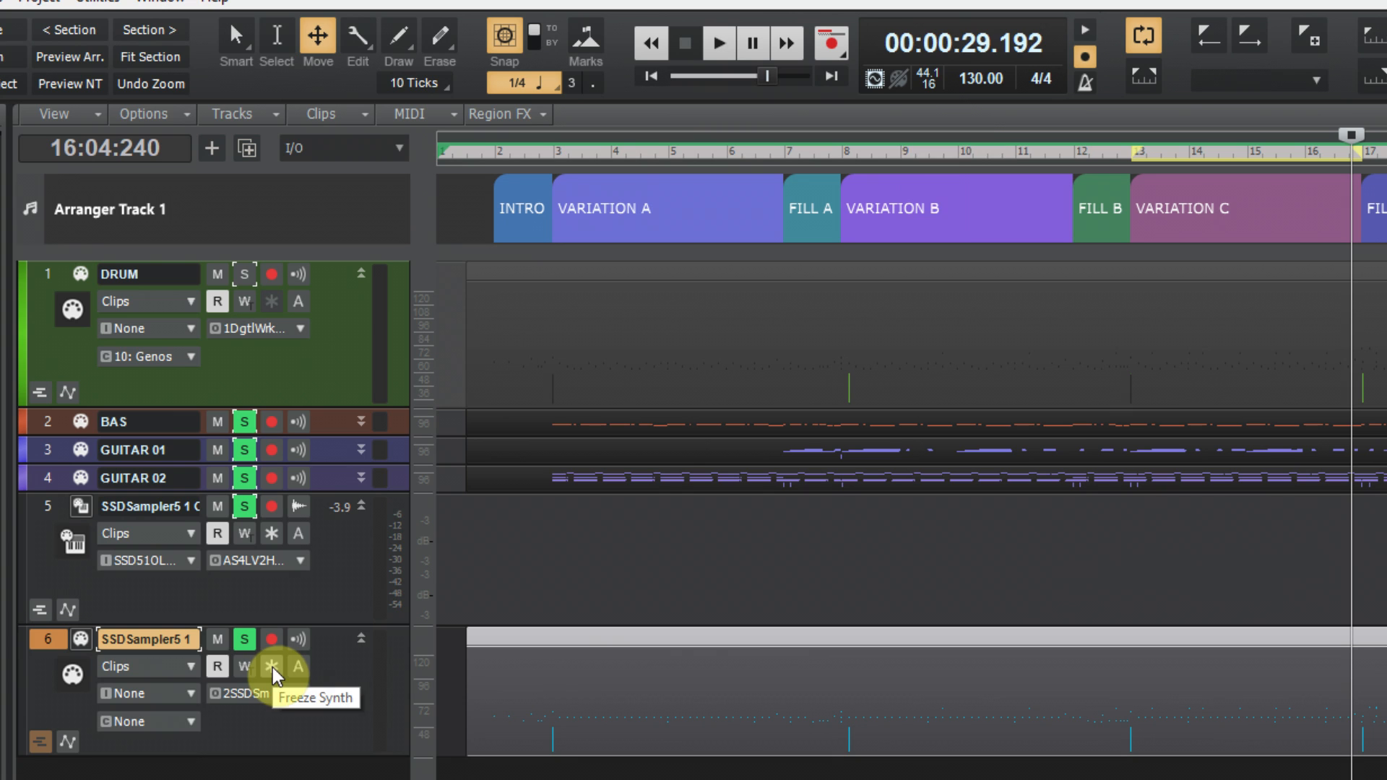
pyautogui.click(272, 670)
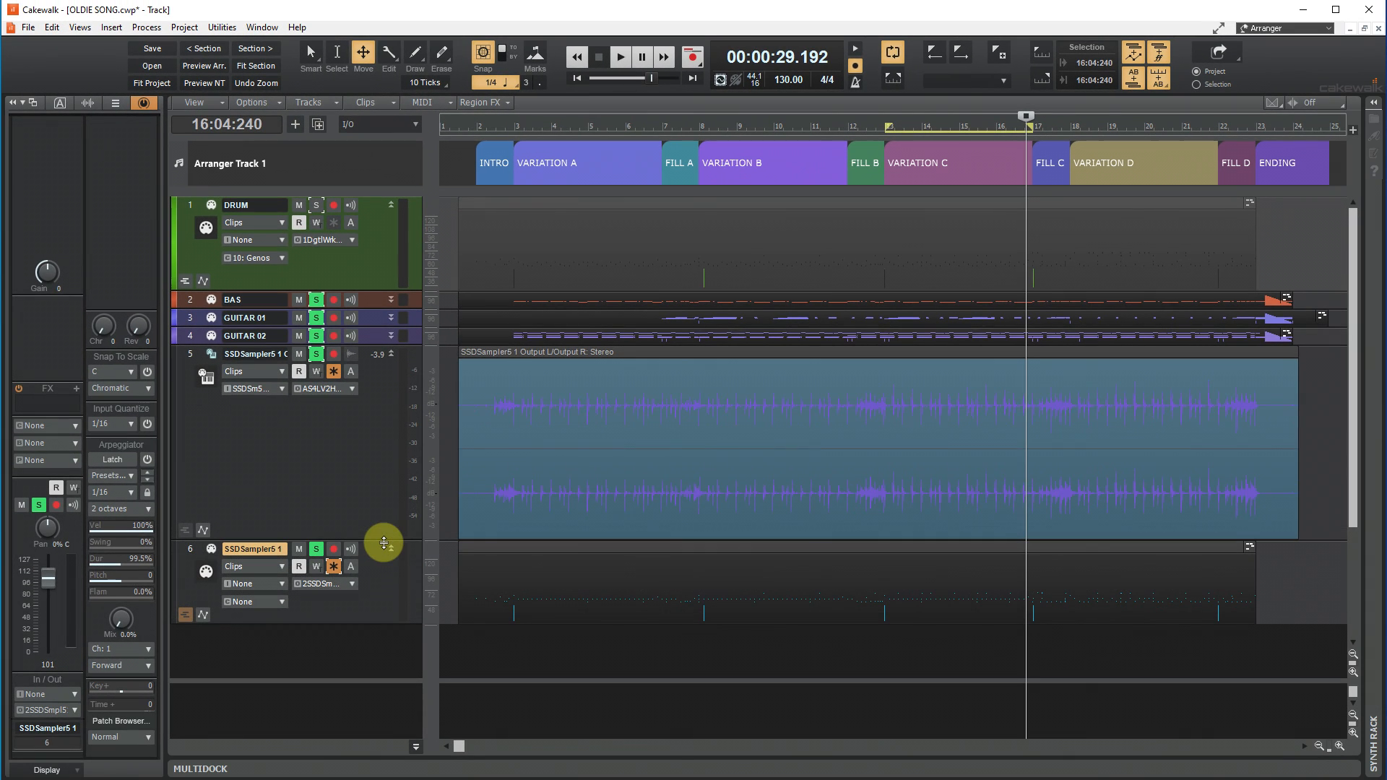
# Loop playback from measure 8 to measure 17 and check the frozen drums by switching their solo off and on
pyautogui.moveTo(889, 122); pyautogui.dragTo(700, 119)
pyautogui.click(896, 81)
pyautogui.click(622, 58)
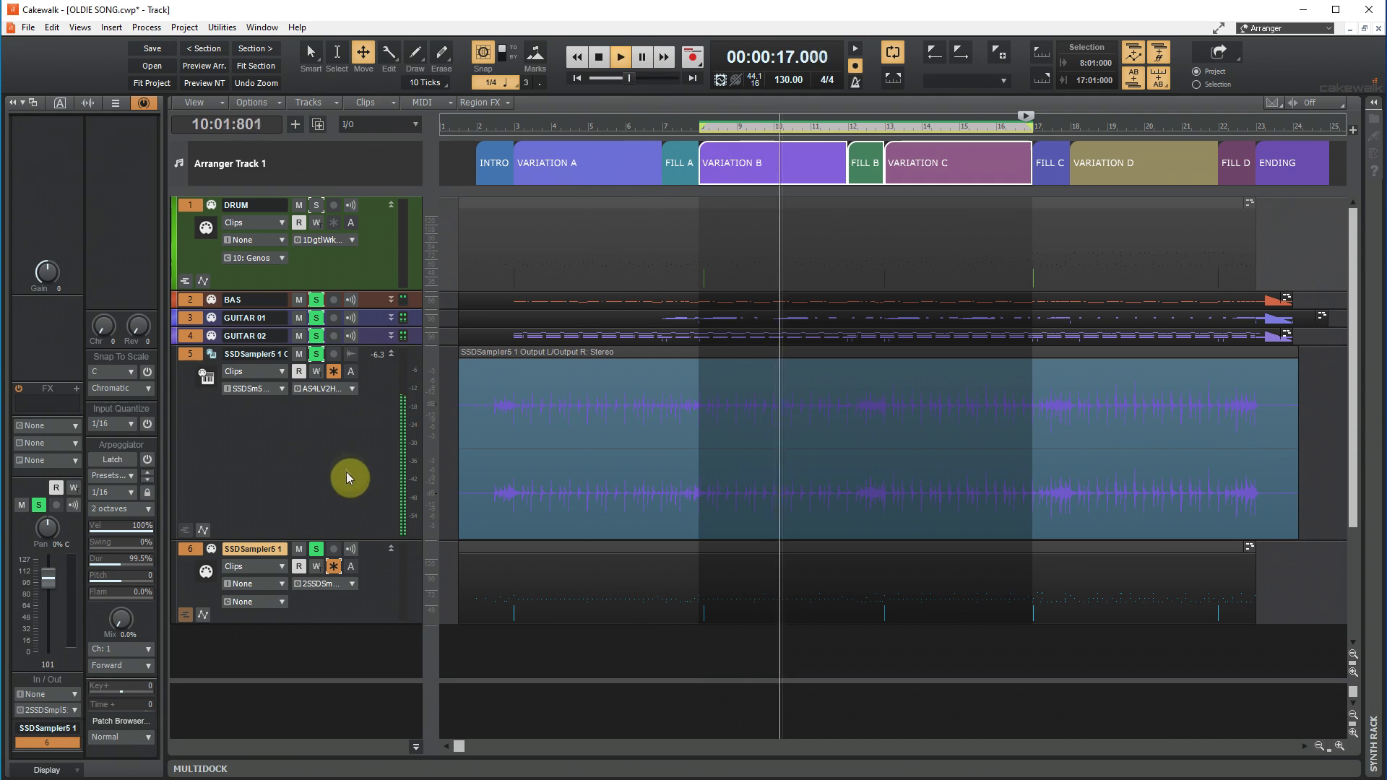
pyautogui.click(317, 354)
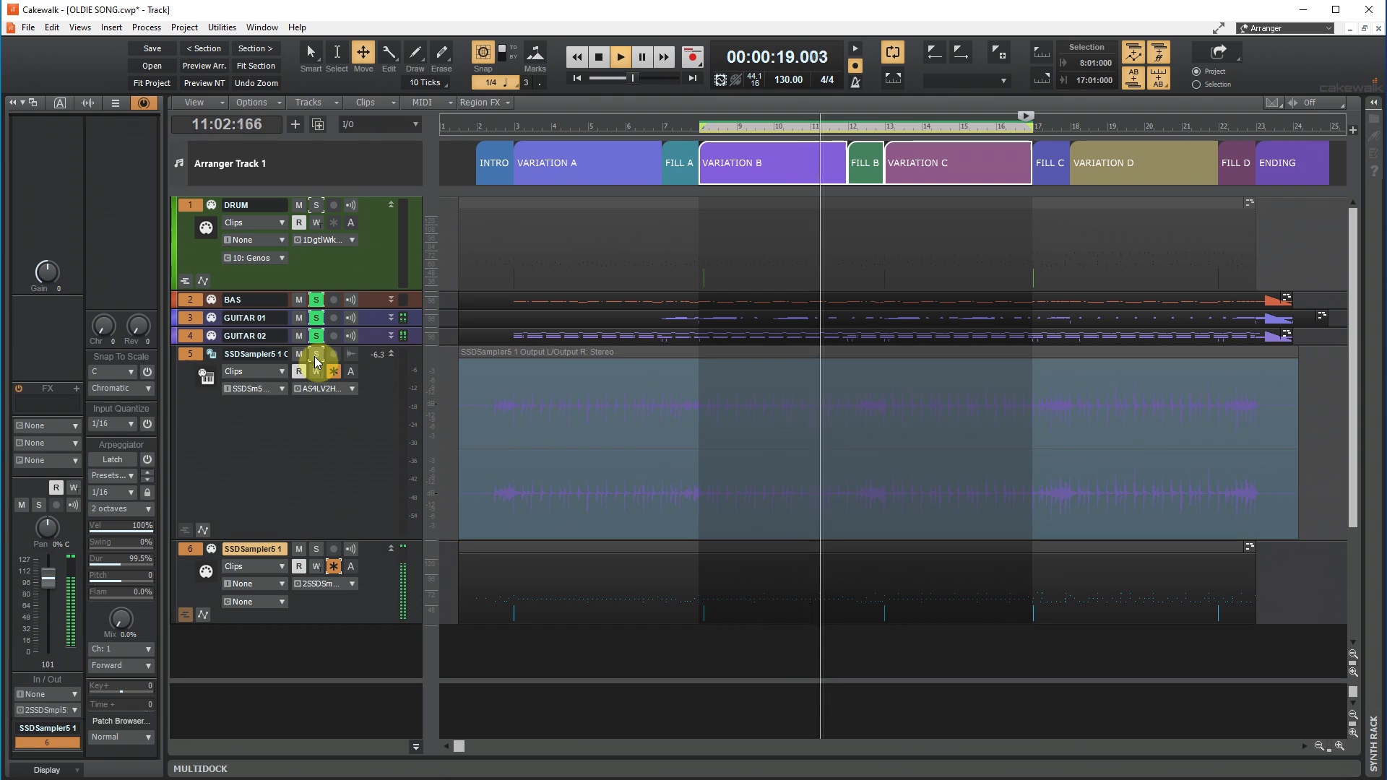
pyautogui.click(317, 354)
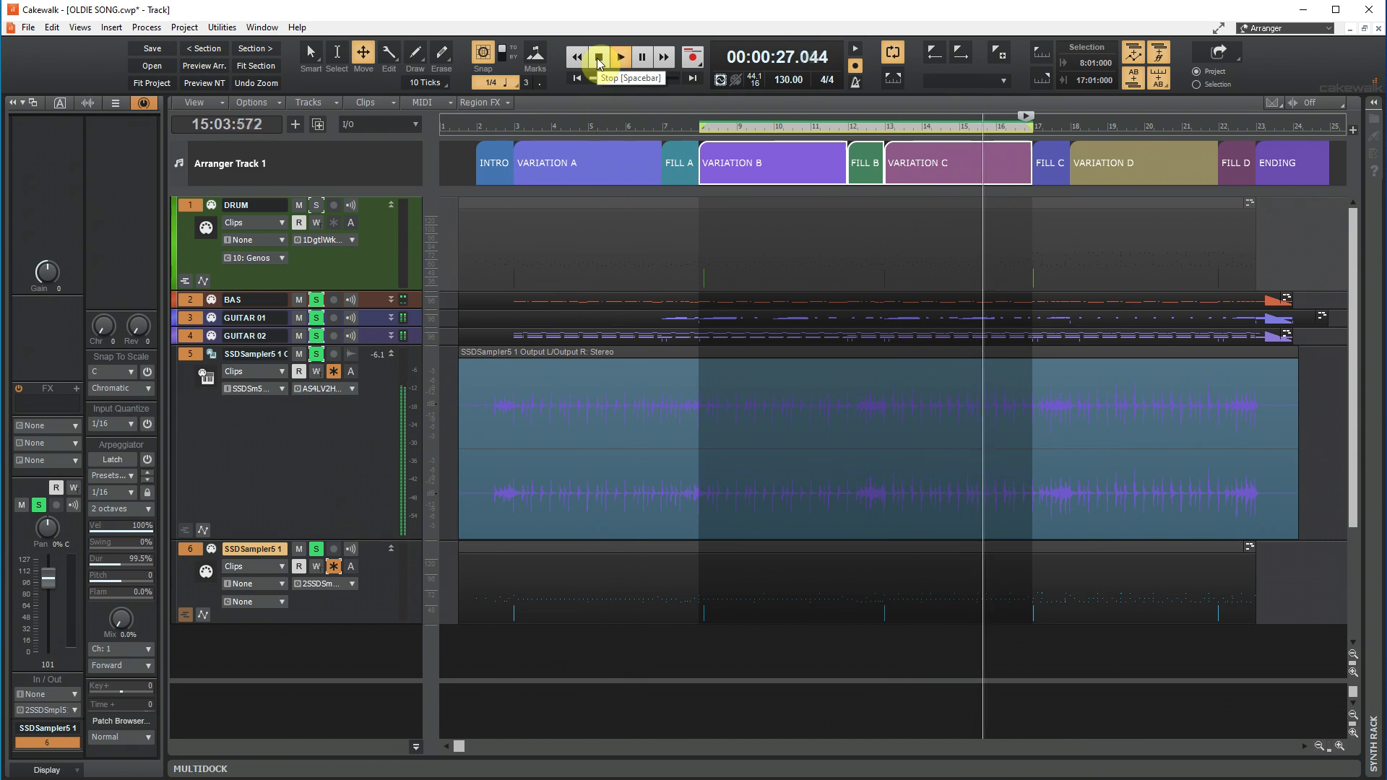
# Select all tracks and export the entire mix as the 16-bit Wave file "audio drum01" in the Audio Library folder
pyautogui.hotkey('ctrl', 'a')
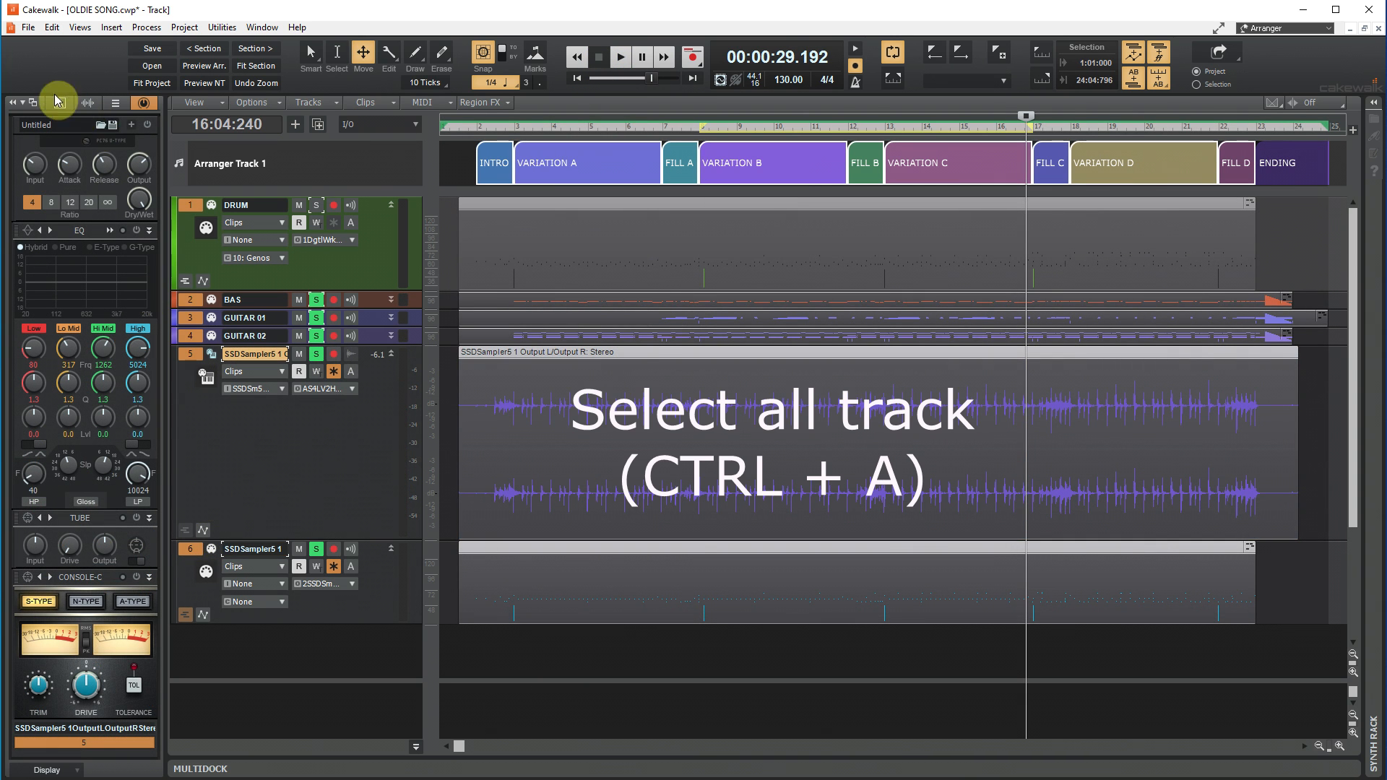
pyautogui.click(28, 27)
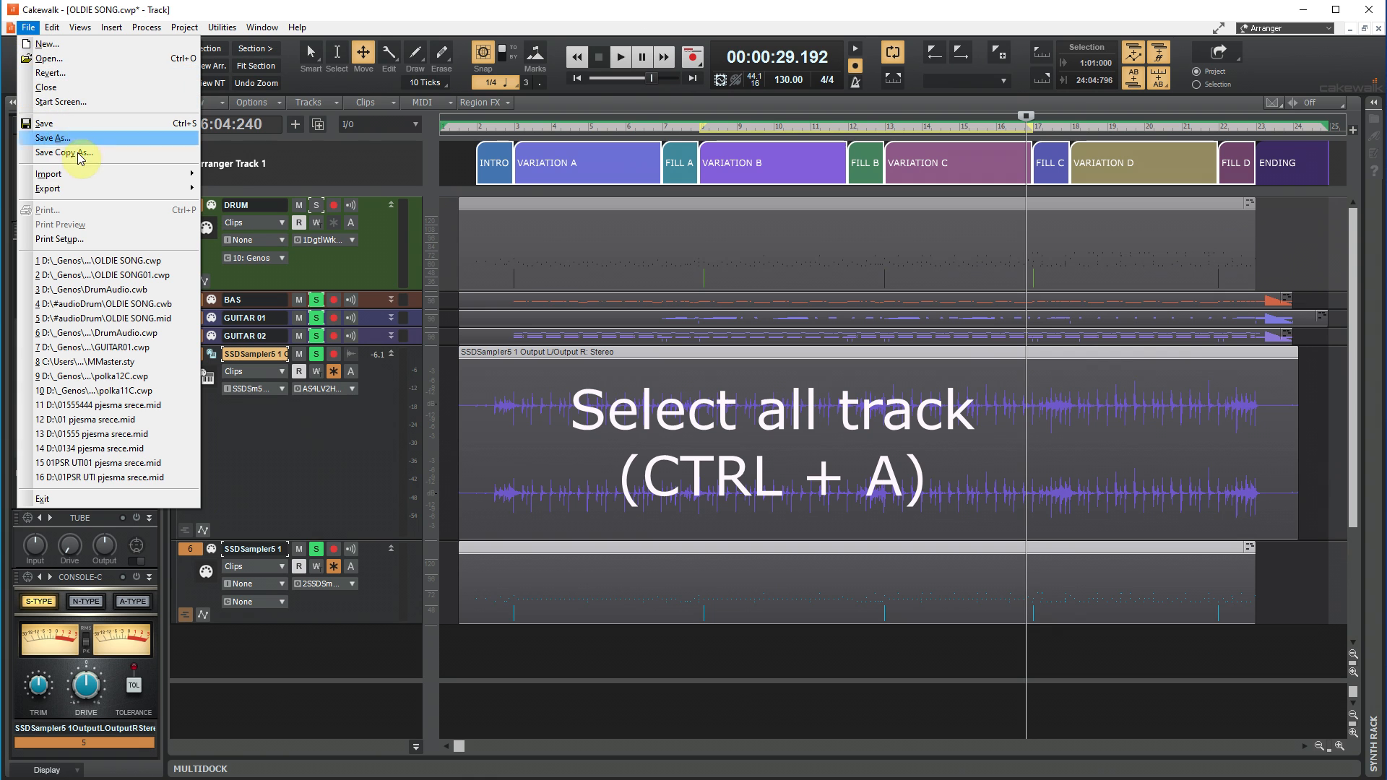
pyautogui.moveTo(105, 193)
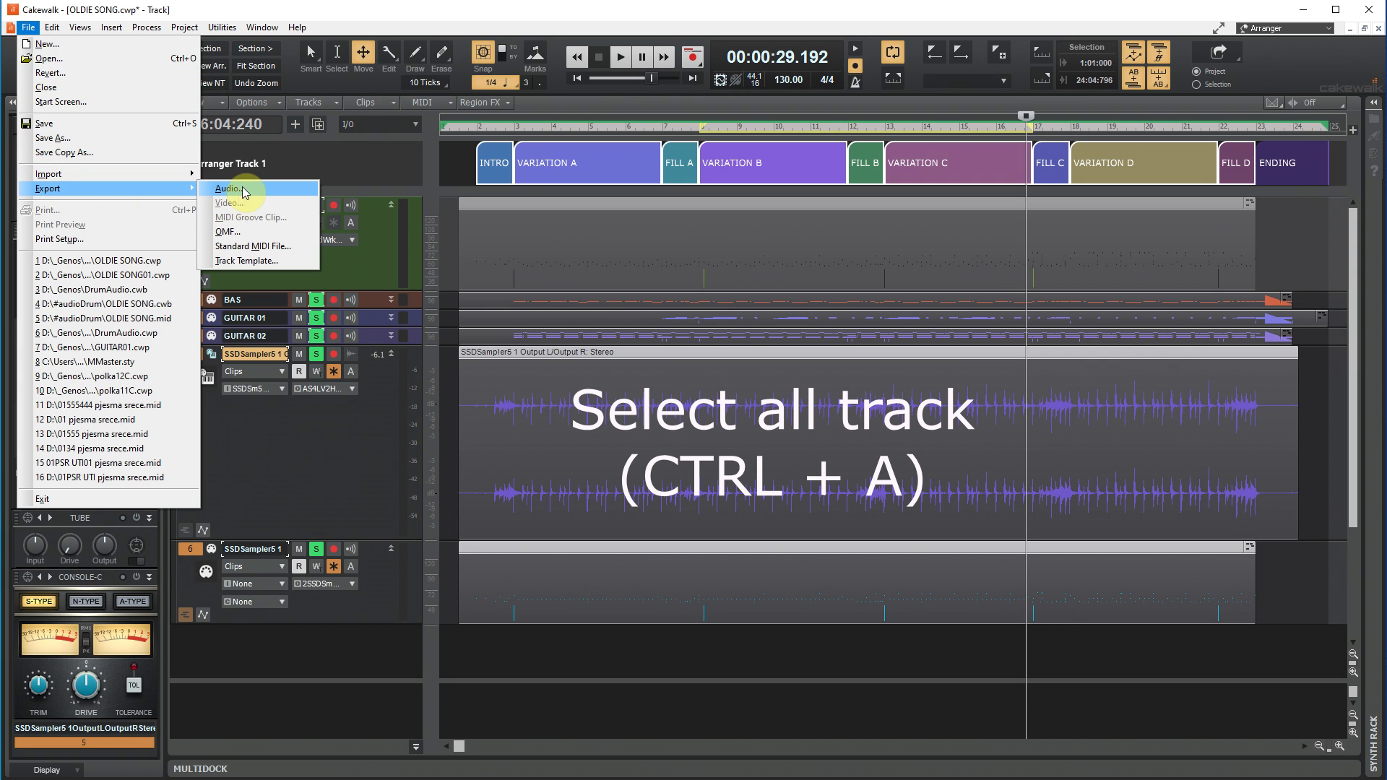
pyautogui.click(252, 190)
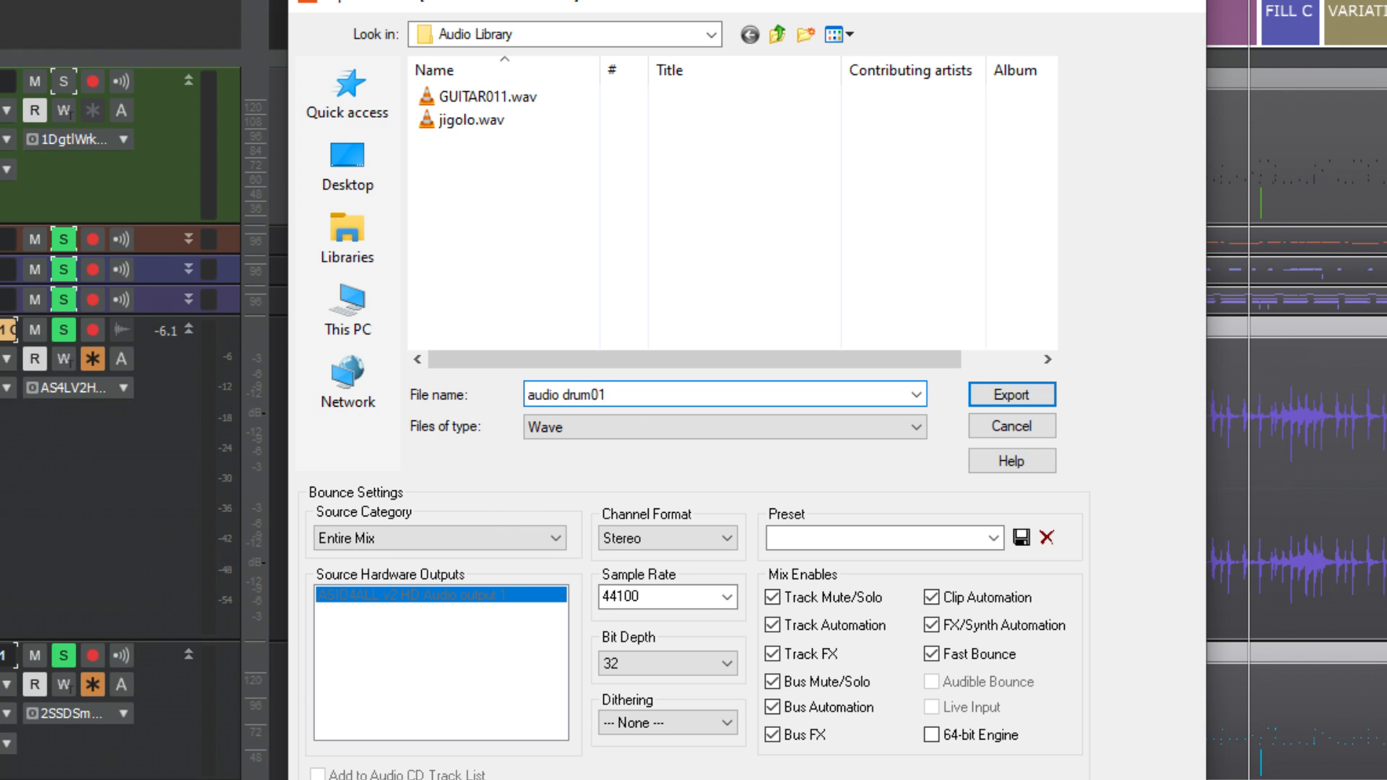
pyautogui.click(729, 663)
pyautogui.click(656, 684)
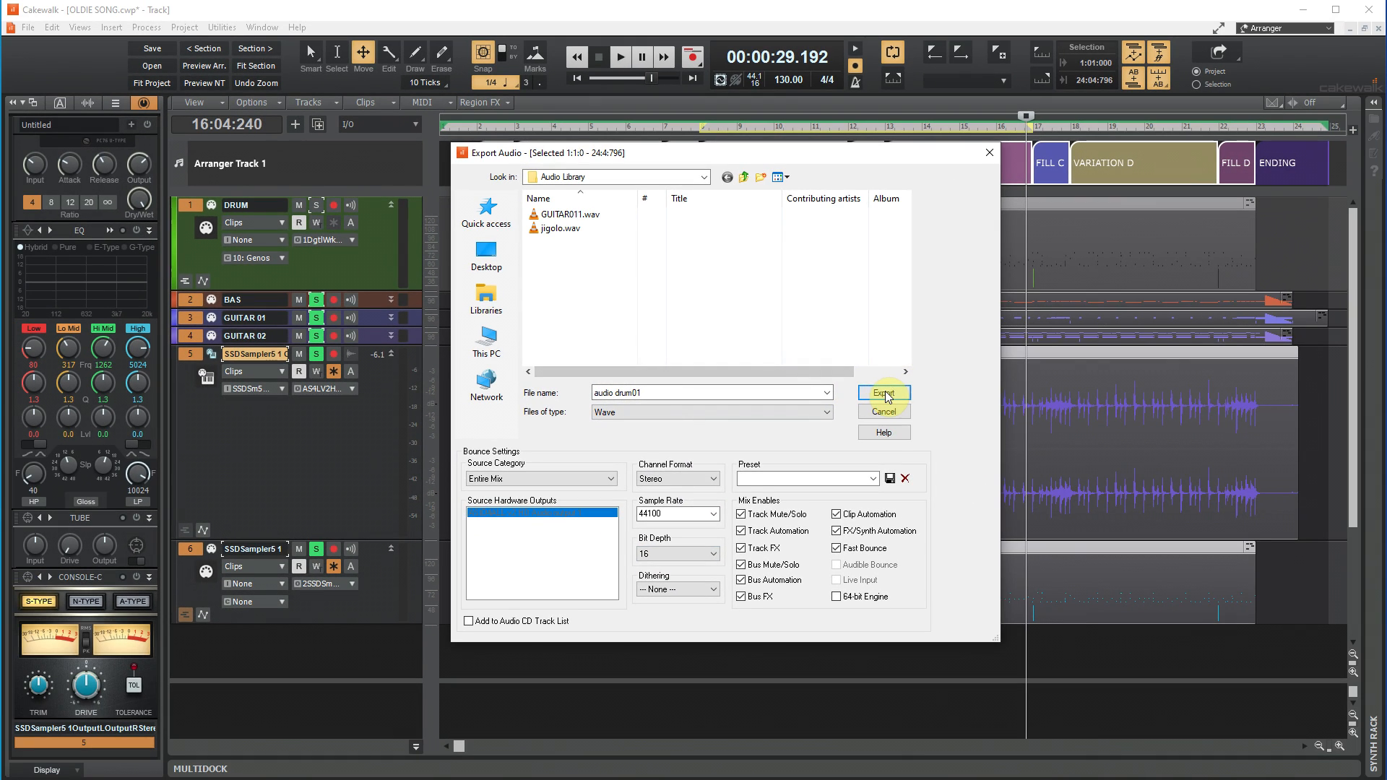
pyautogui.click(1015, 399)
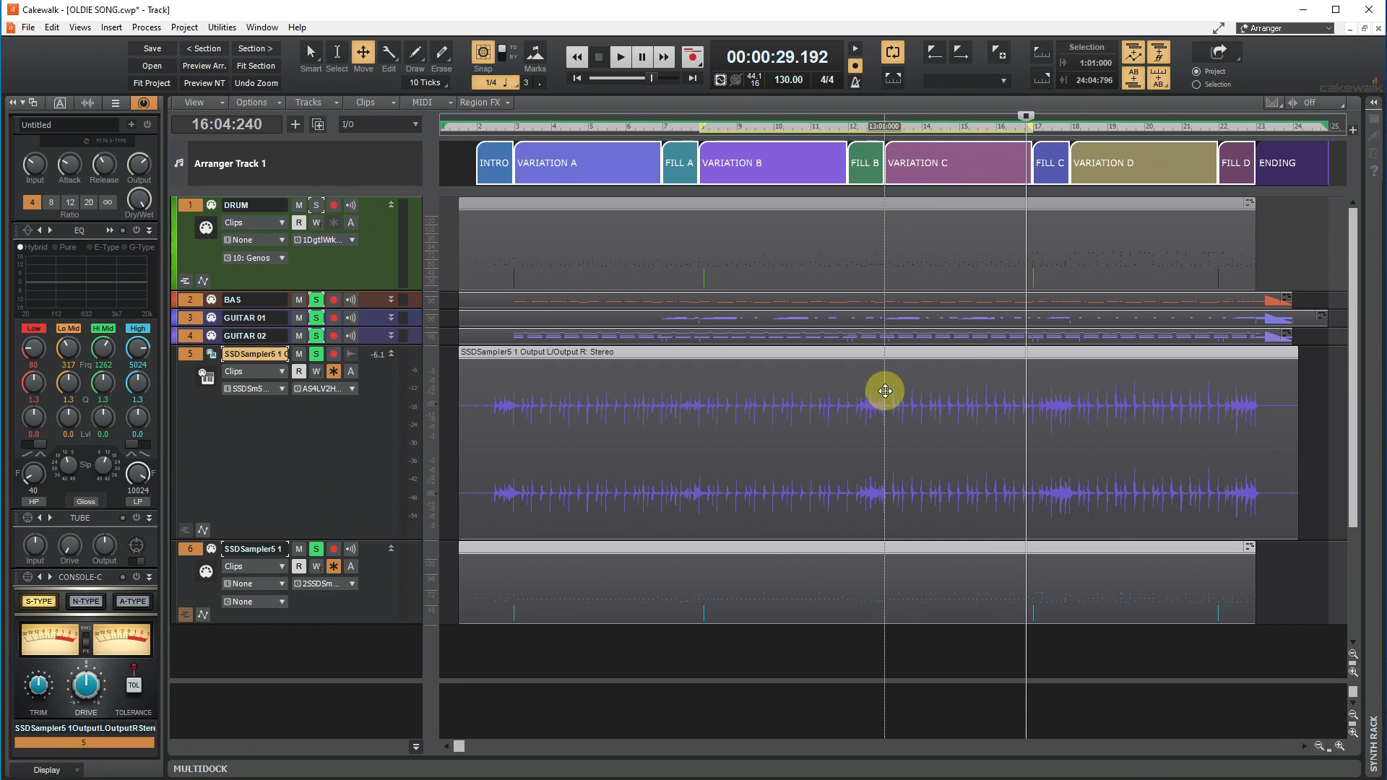
# Save the project under the new name OLDIE SONG2.cwp and close Cakewalk
pyautogui.click(28, 27)
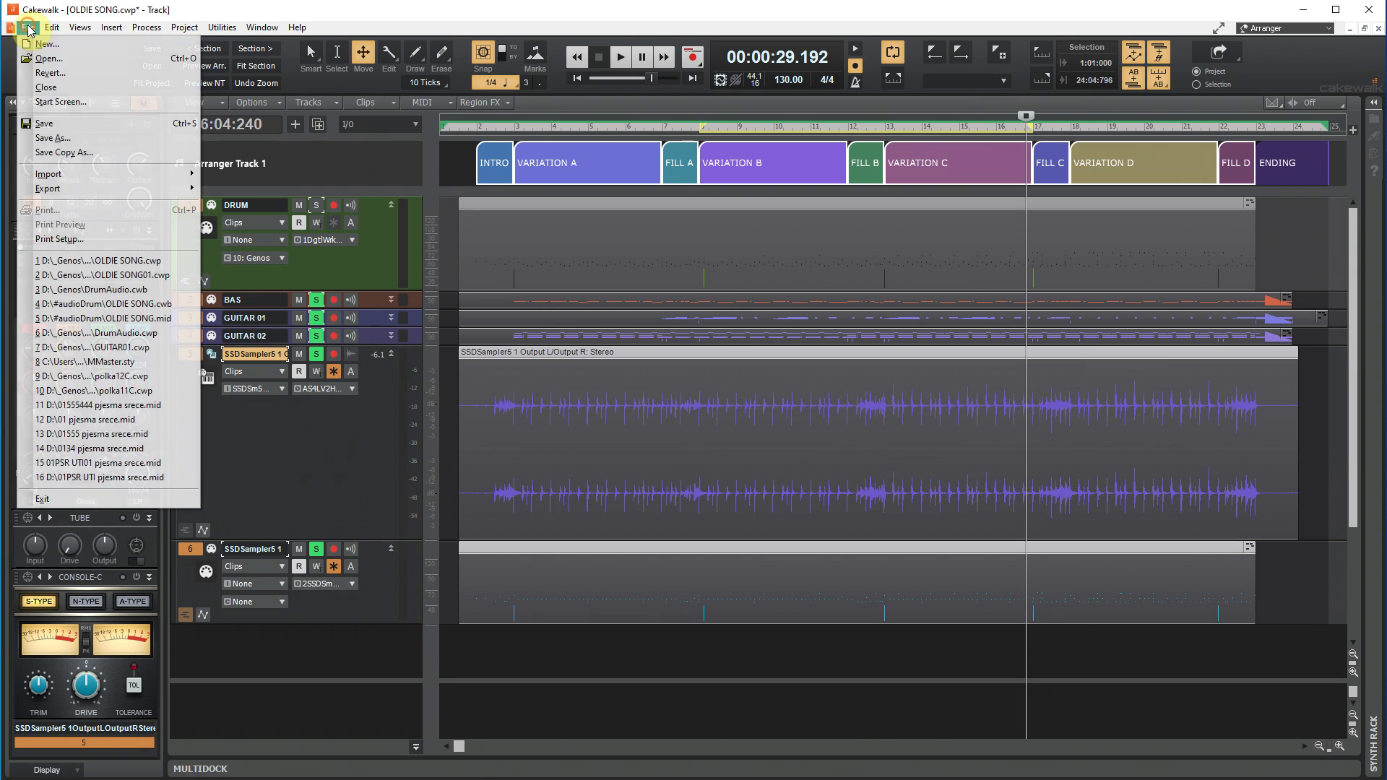
pyautogui.click(75, 144)
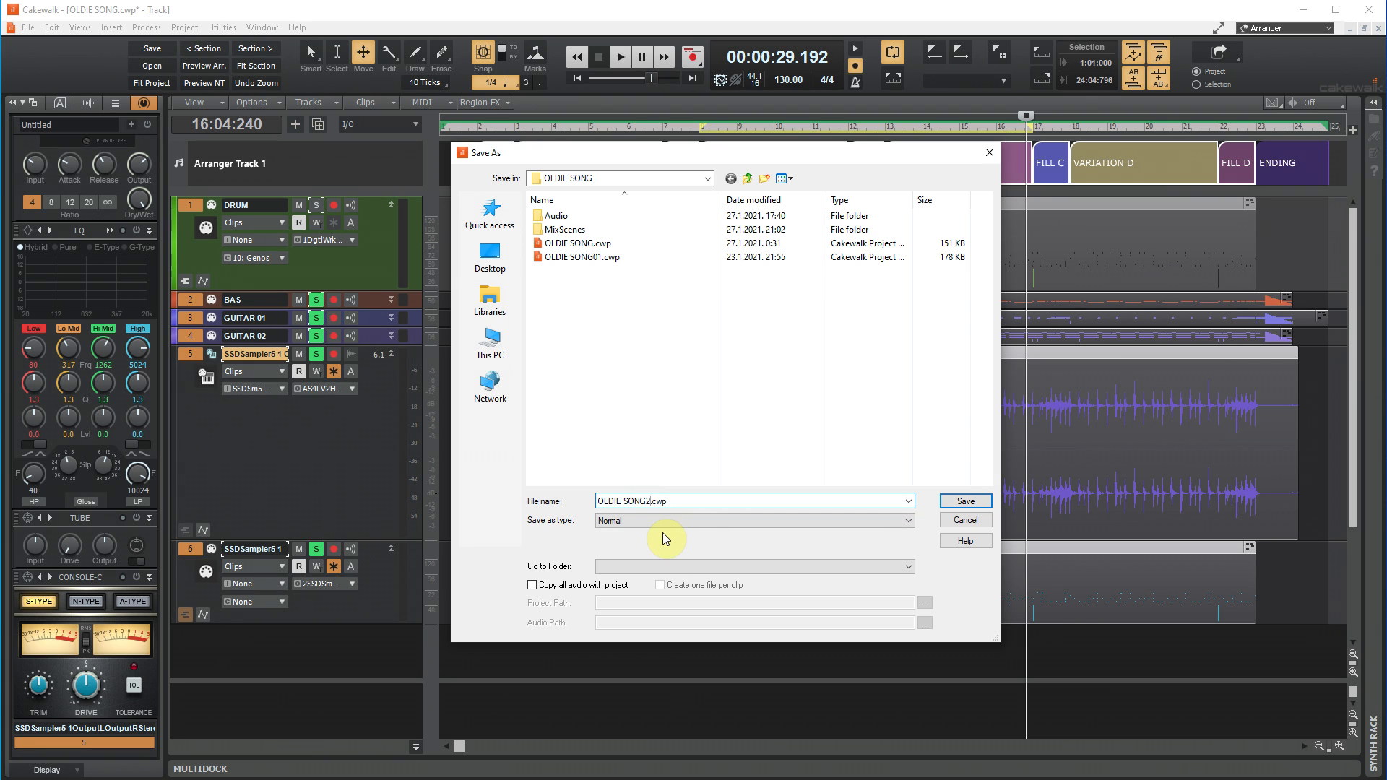
pyautogui.click(966, 504)
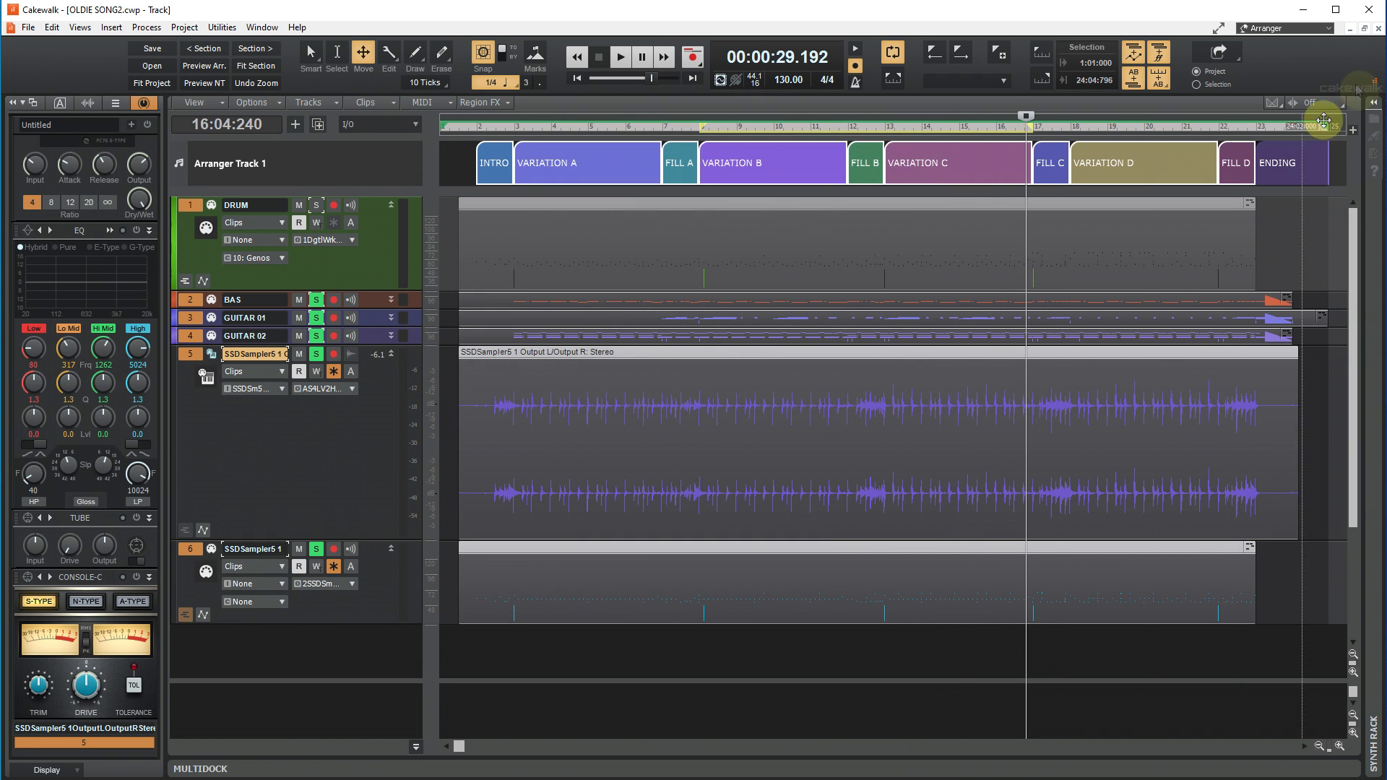
pyautogui.click(1371, 10)
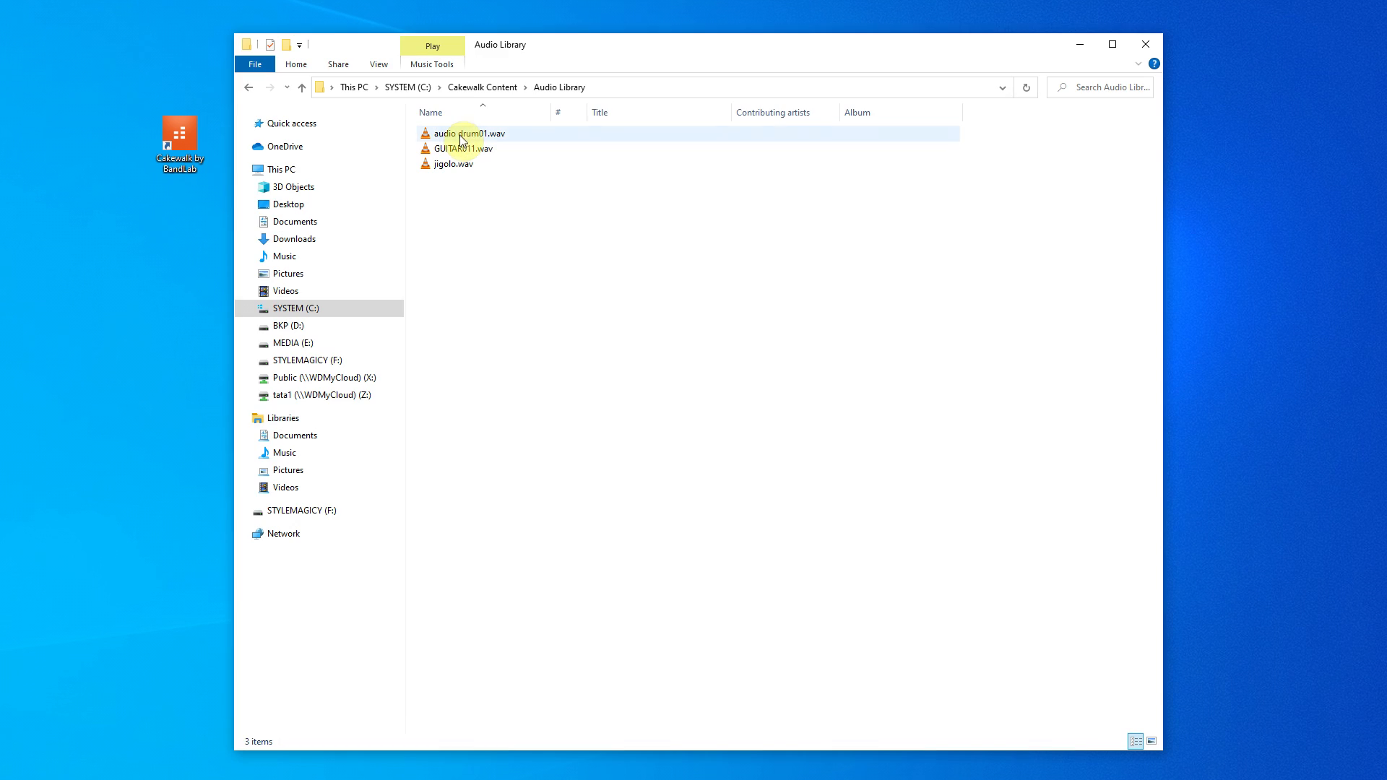
# Play audio drum01.wav from the Audio Library folder in VLC to check the exported mix, and pause it
pyautogui.click(463, 135)
pyautogui.doubleClick(463, 135)
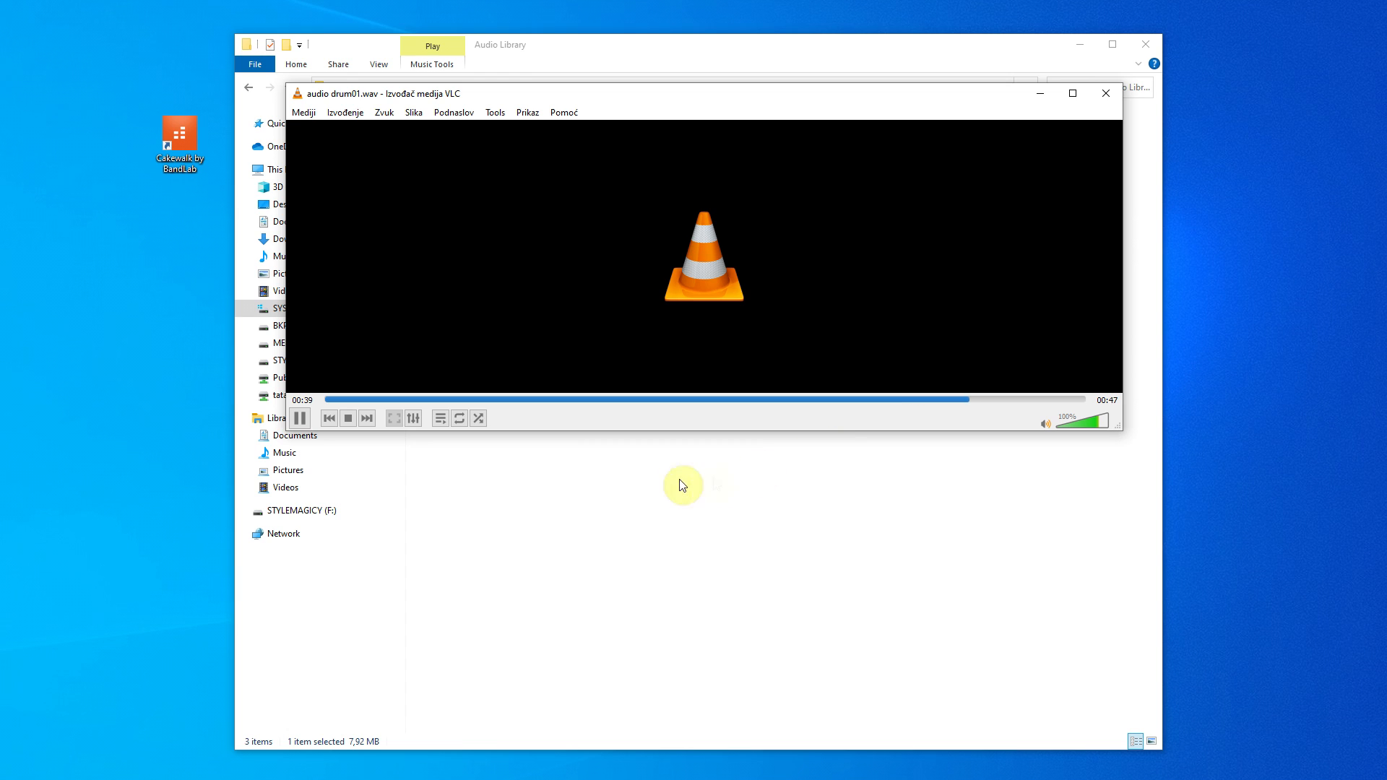
pyautogui.click(301, 418)
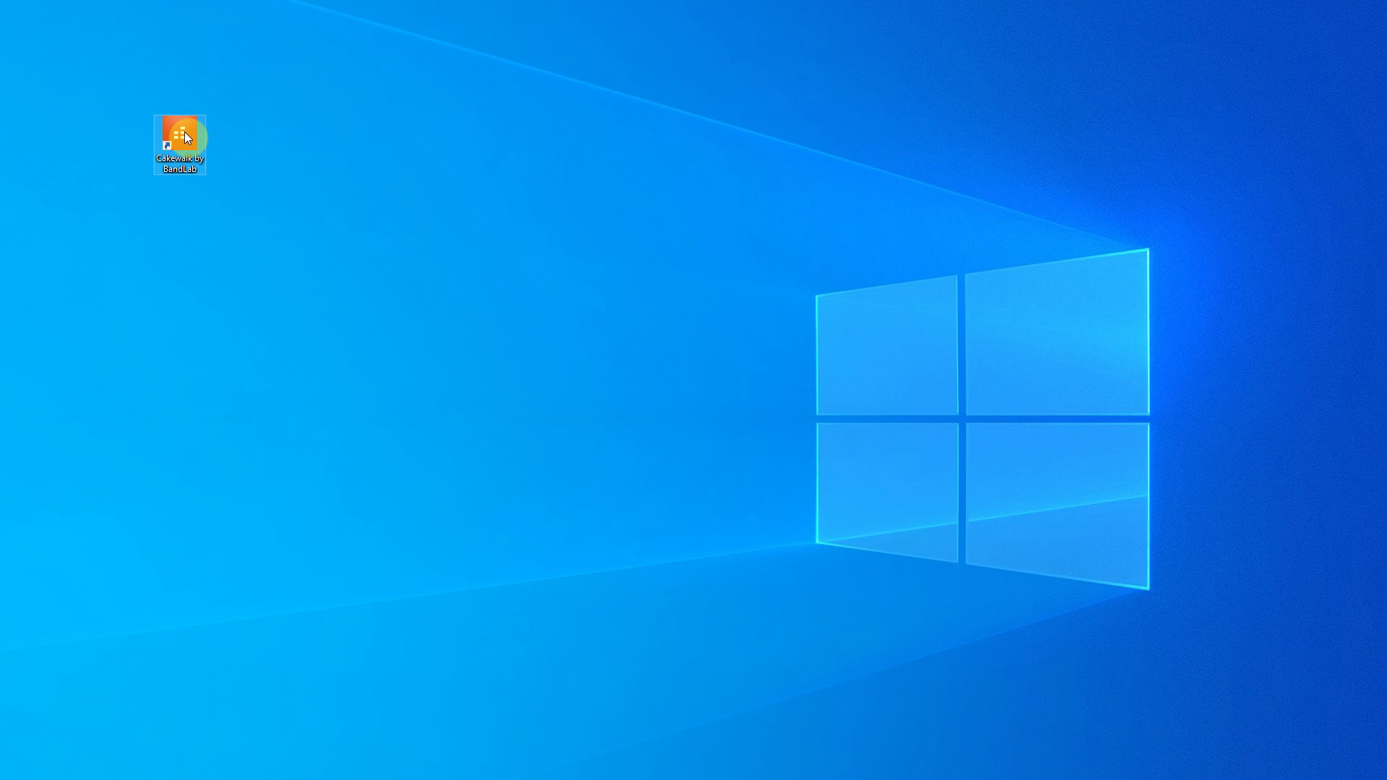
# Start Cakewalk, reopen the recent project OLDIE SONG2.cwp and unfreeze the SSDSampler5 track
pyautogui.doubleClick(184, 134)
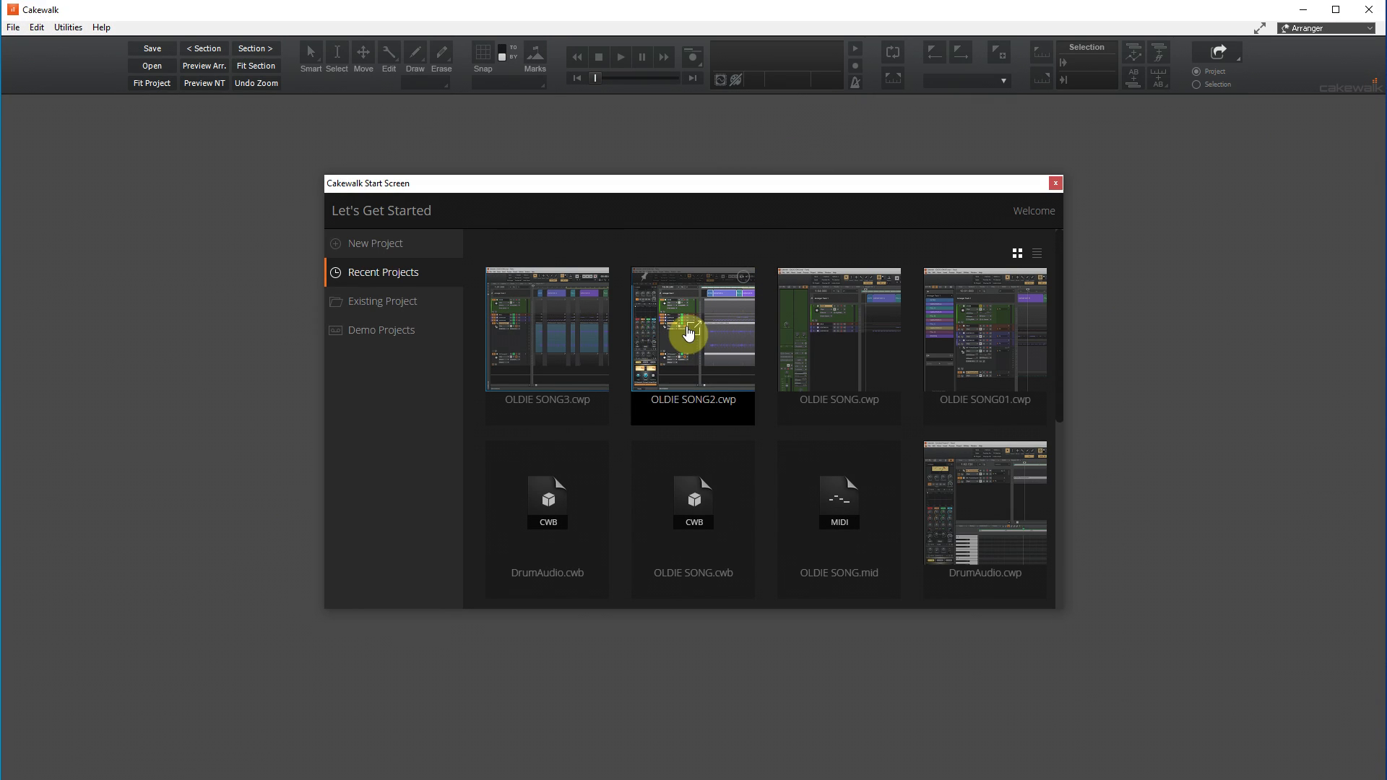
pyautogui.click(687, 331)
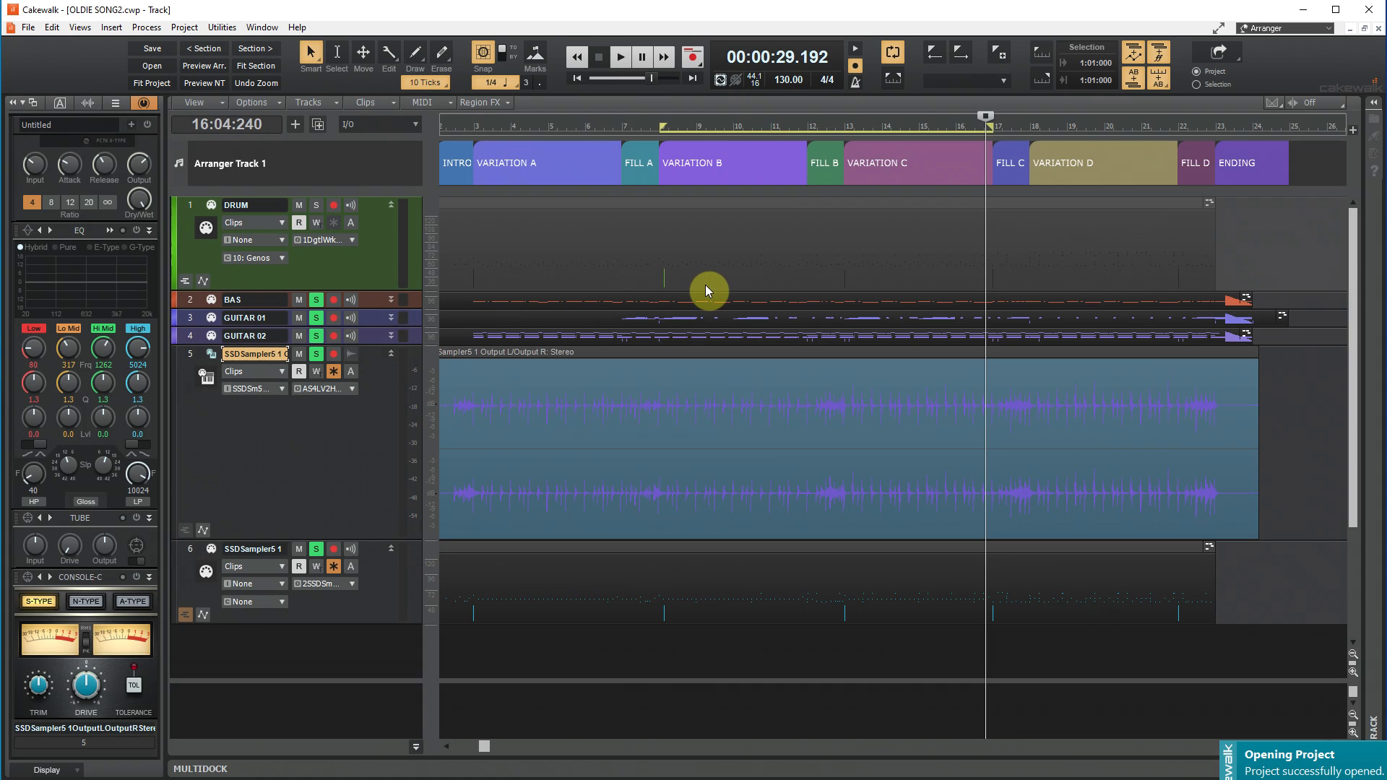
pyautogui.click(491, 354)
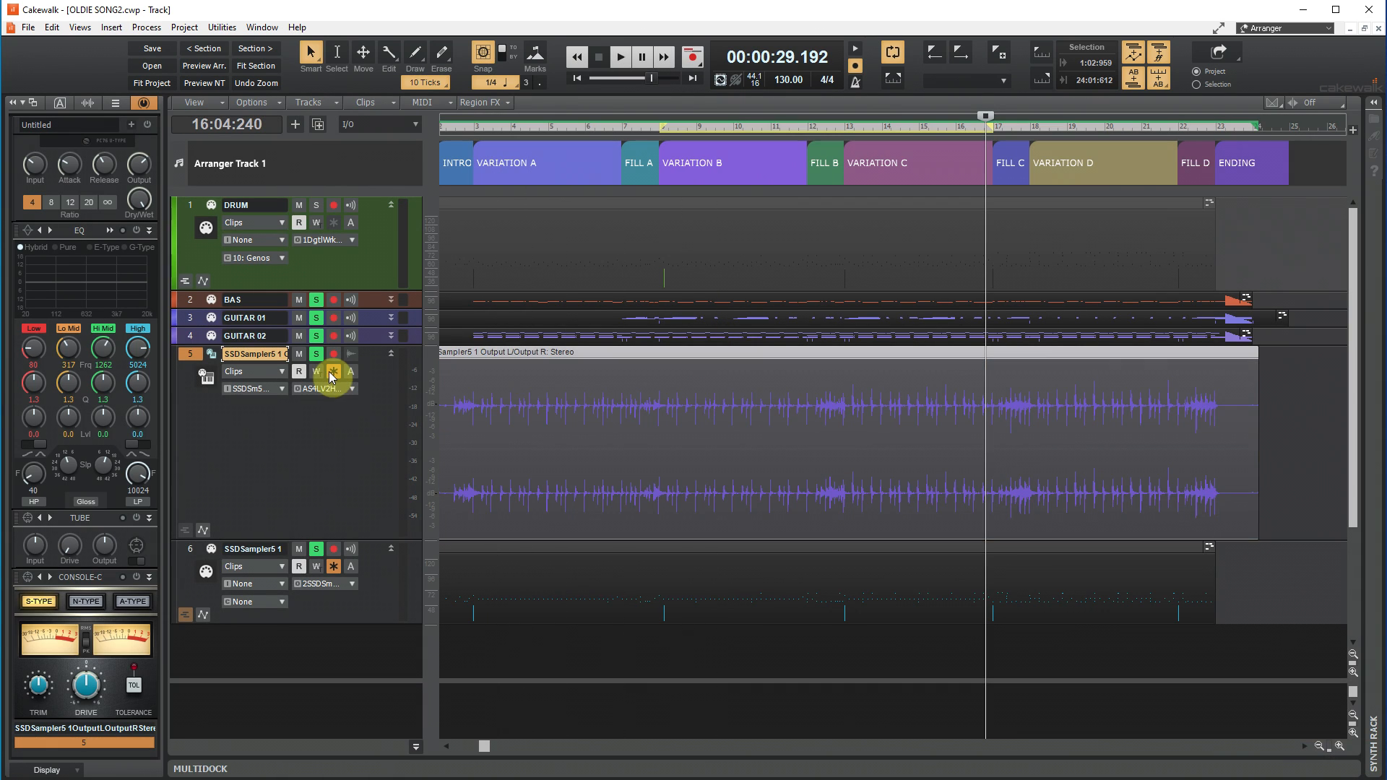
pyautogui.click(331, 371)
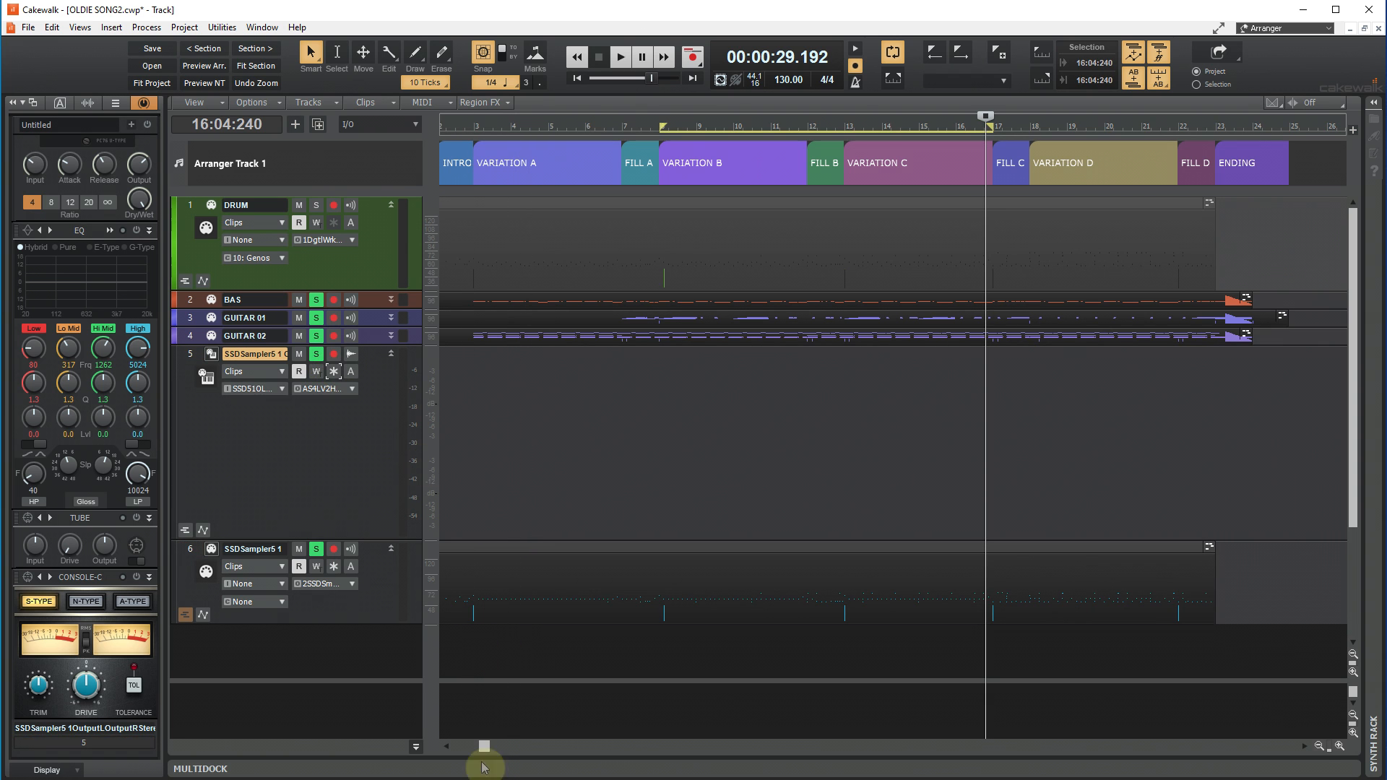
# Collapse the Inspector to widen the track view and set the snap resolution to 1/1
pyautogui.moveTo(487, 746); pyautogui.dragTo(448, 746)
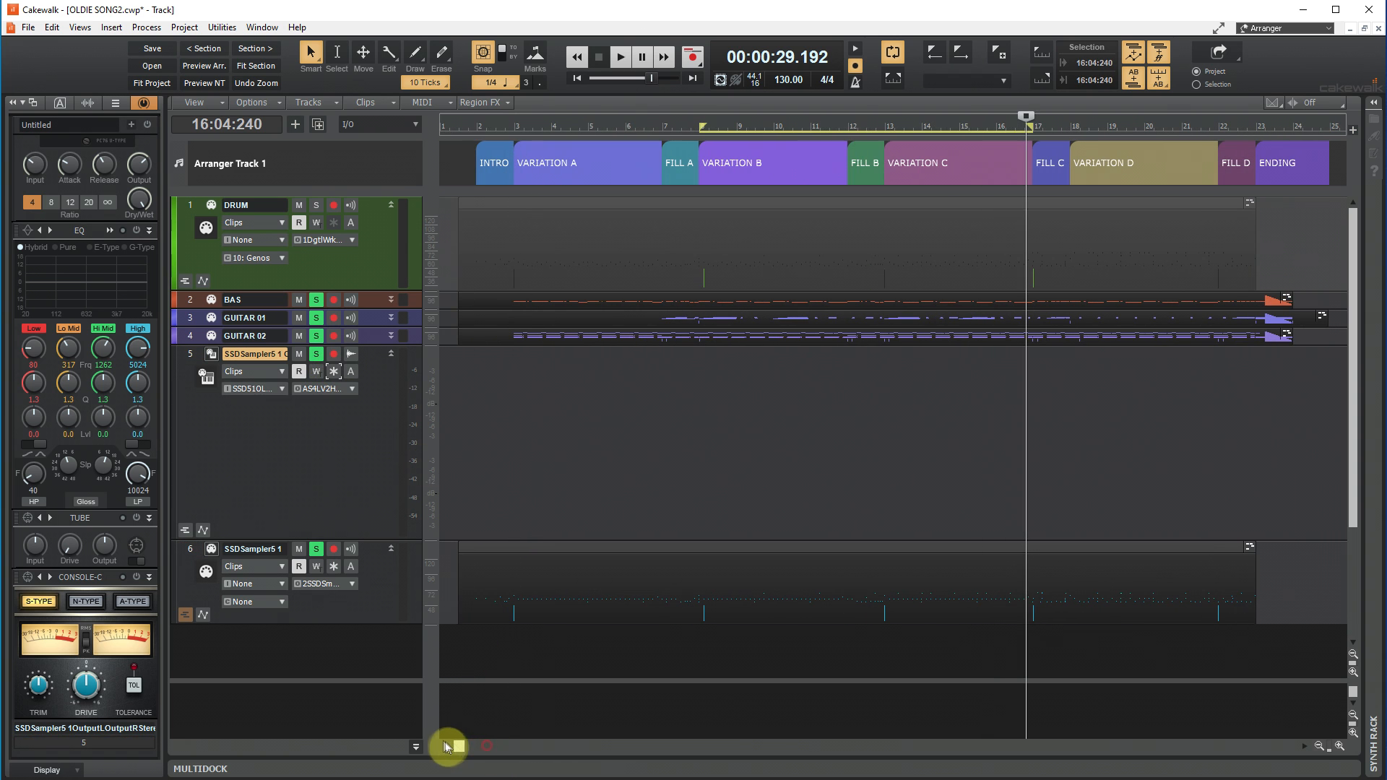
pyautogui.click(10, 105)
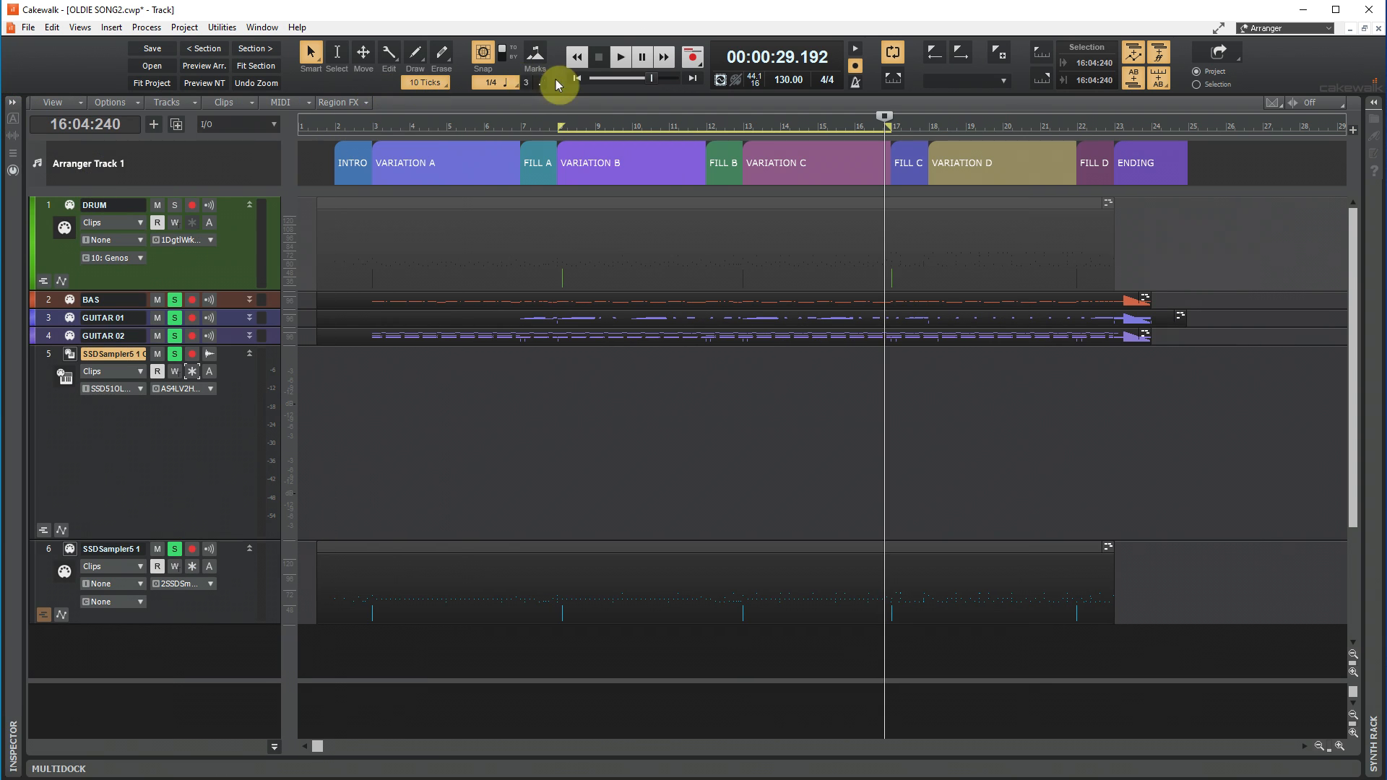
pyautogui.click(500, 82)
pyautogui.click(506, 122)
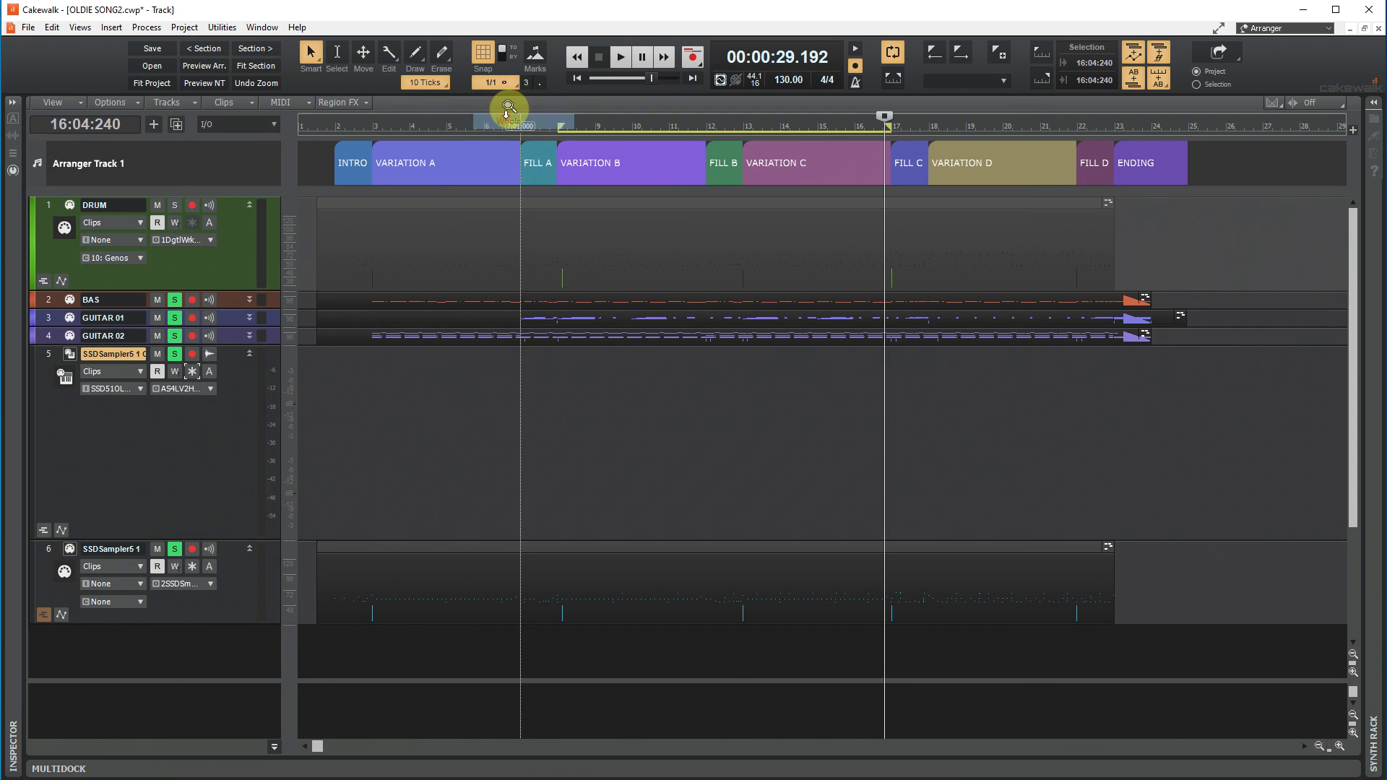
# Spread the arranger sections from VARIATION A to ENDING apart so that a one-measure gap separates each from the previous section
pyautogui.click(354, 167)
pyautogui.click(440, 160)
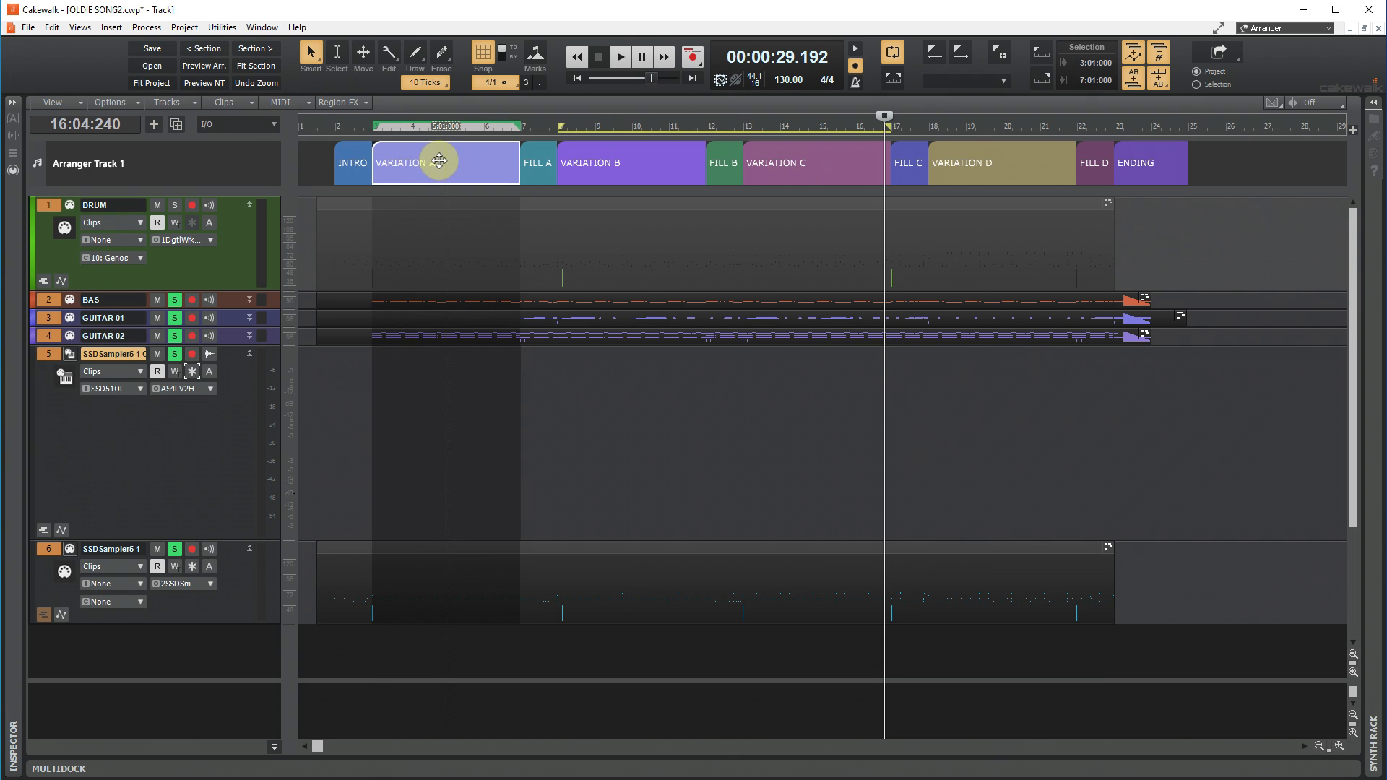
pyautogui.moveTo(430, 160); pyautogui.dragTo(571, 153)
pyautogui.moveTo(576, 156); pyautogui.dragTo(614, 160)
pyautogui.moveTo(709, 164); pyautogui.dragTo(963, 155)
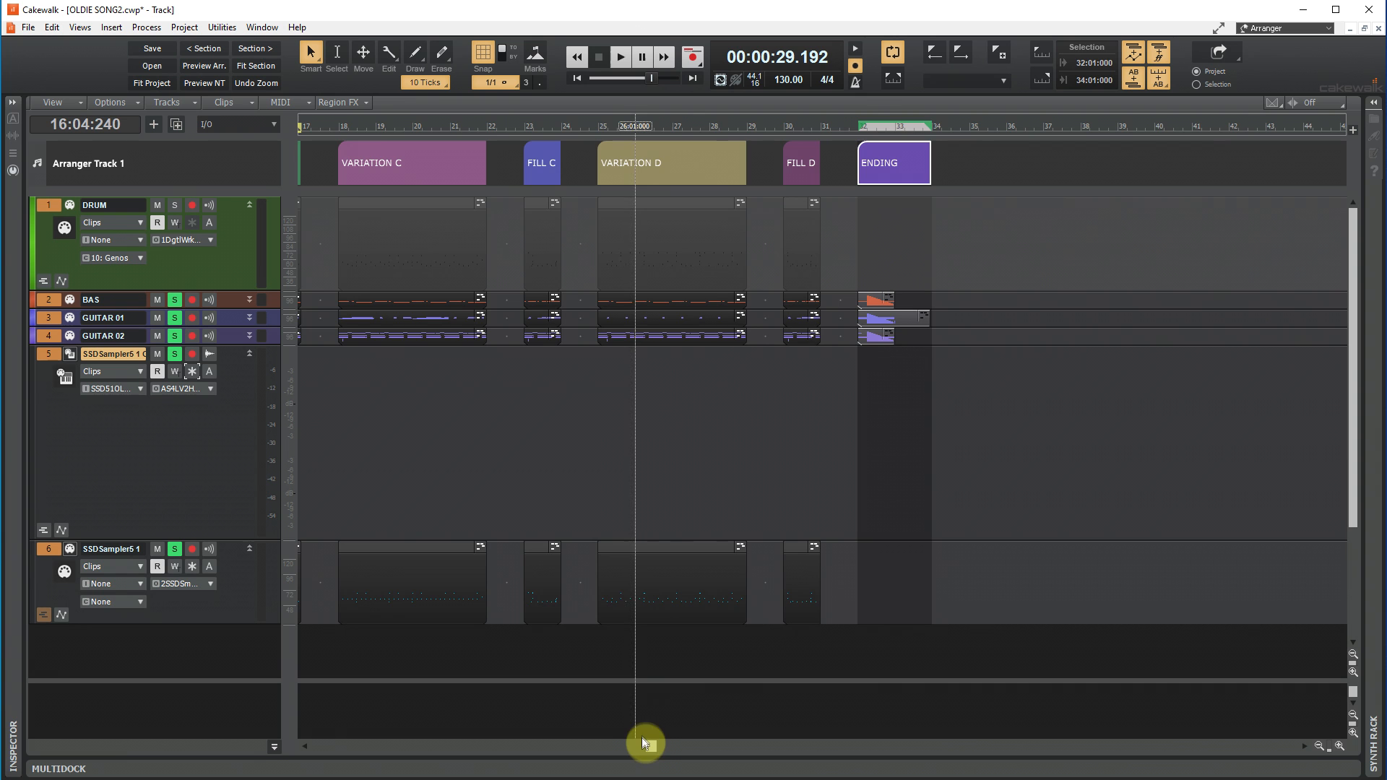
pyautogui.moveTo(645, 743); pyautogui.dragTo(234, 743)
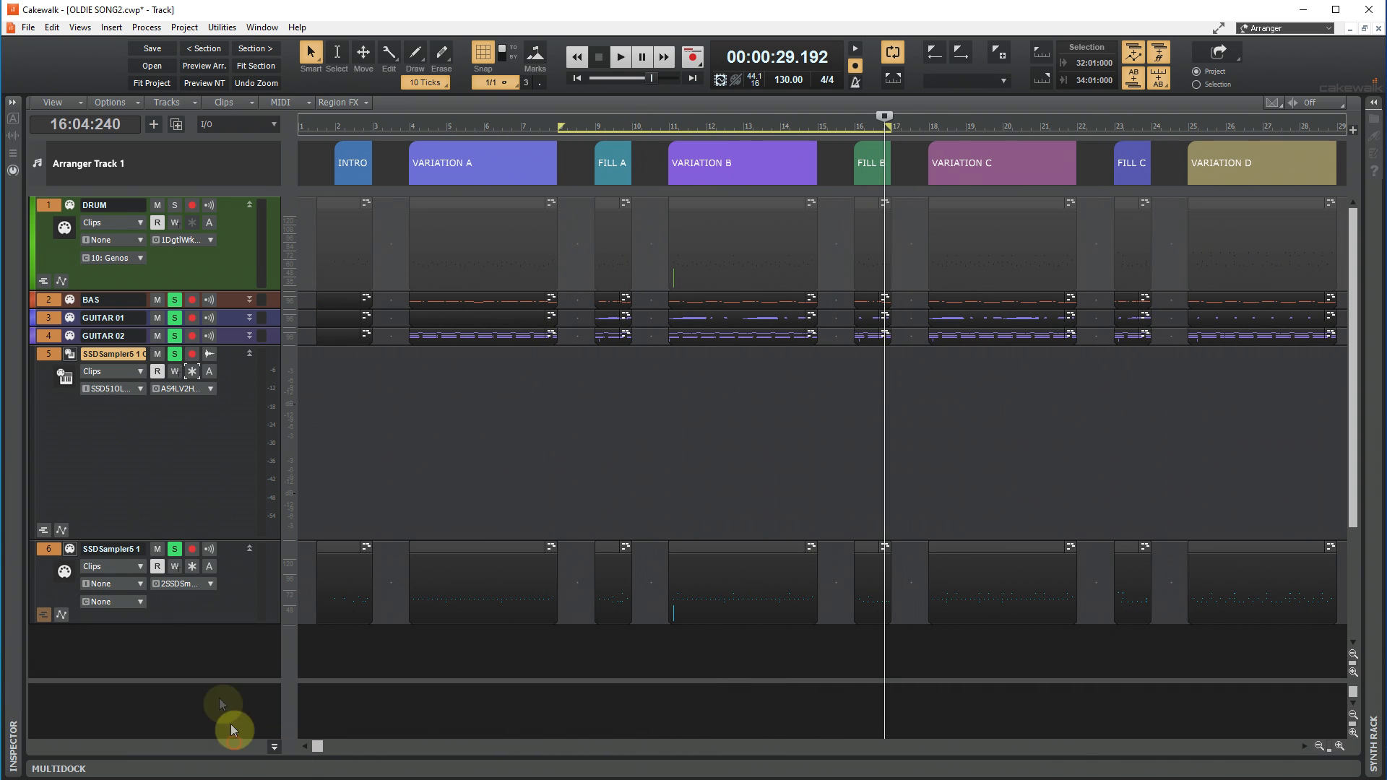
# Freeze the SSDSampler5 synth again and audition the spaced-out song from measure 2
pyautogui.click(192, 566)
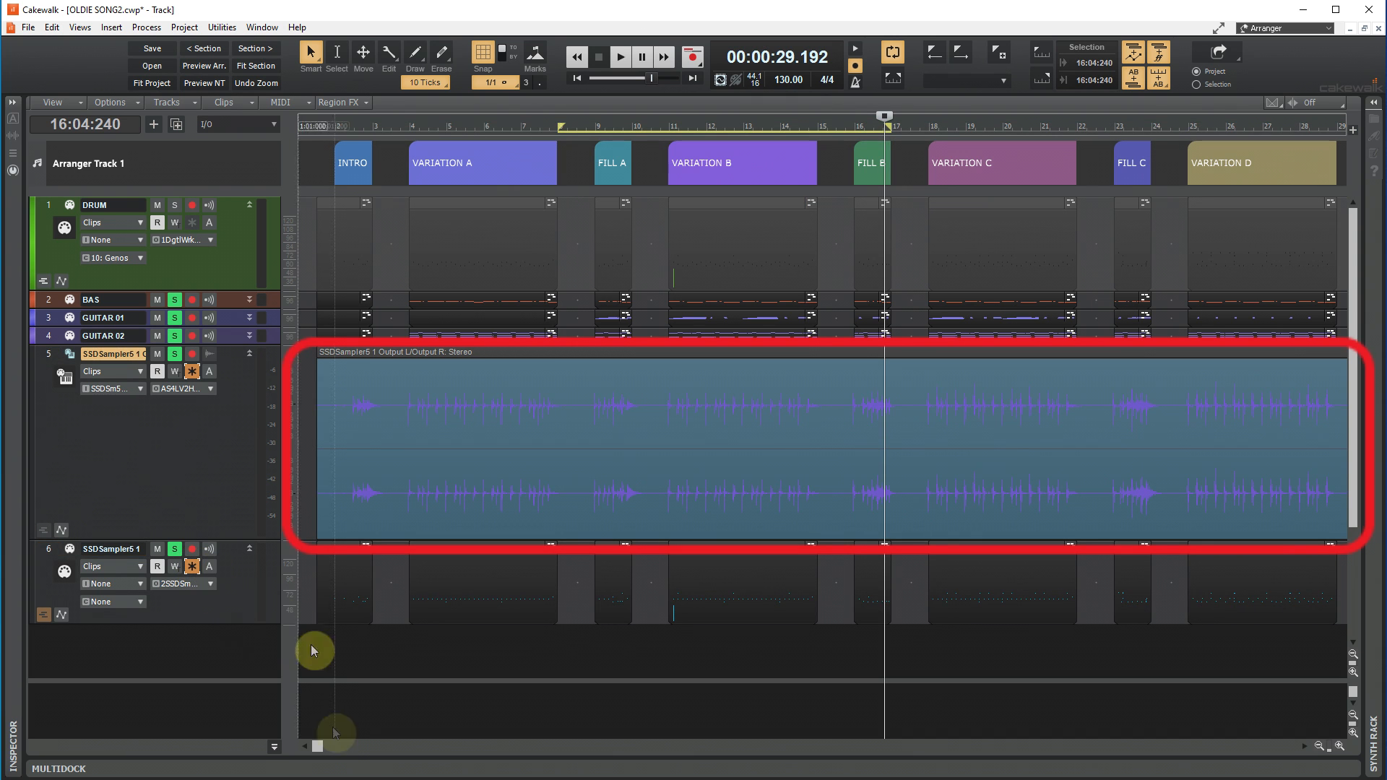
pyautogui.moveTo(315, 744)
pyautogui.mouseDown()
pyautogui.moveTo(688, 756)
pyautogui.moveTo(311, 755)
pyautogui.moveTo(273, 772)
pyautogui.mouseUp()
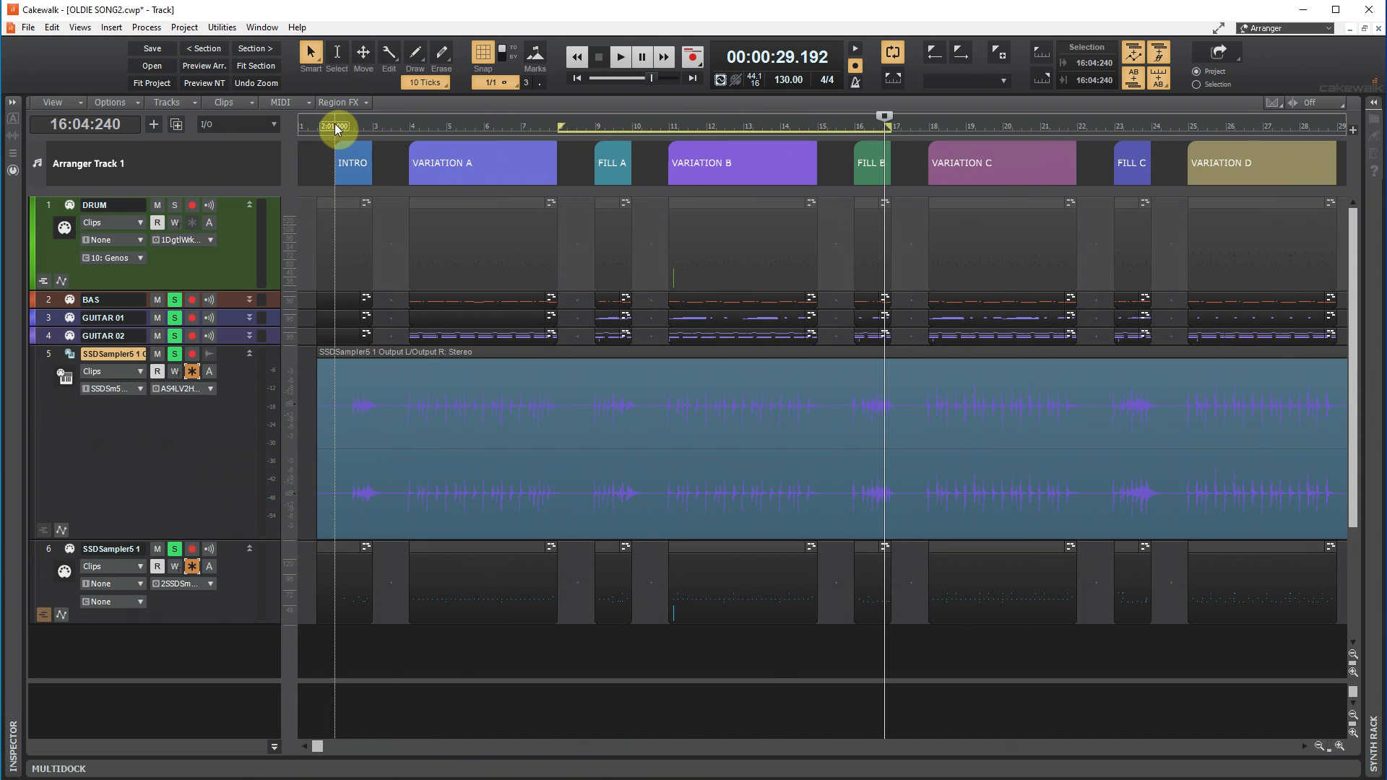
pyautogui.click(336, 129)
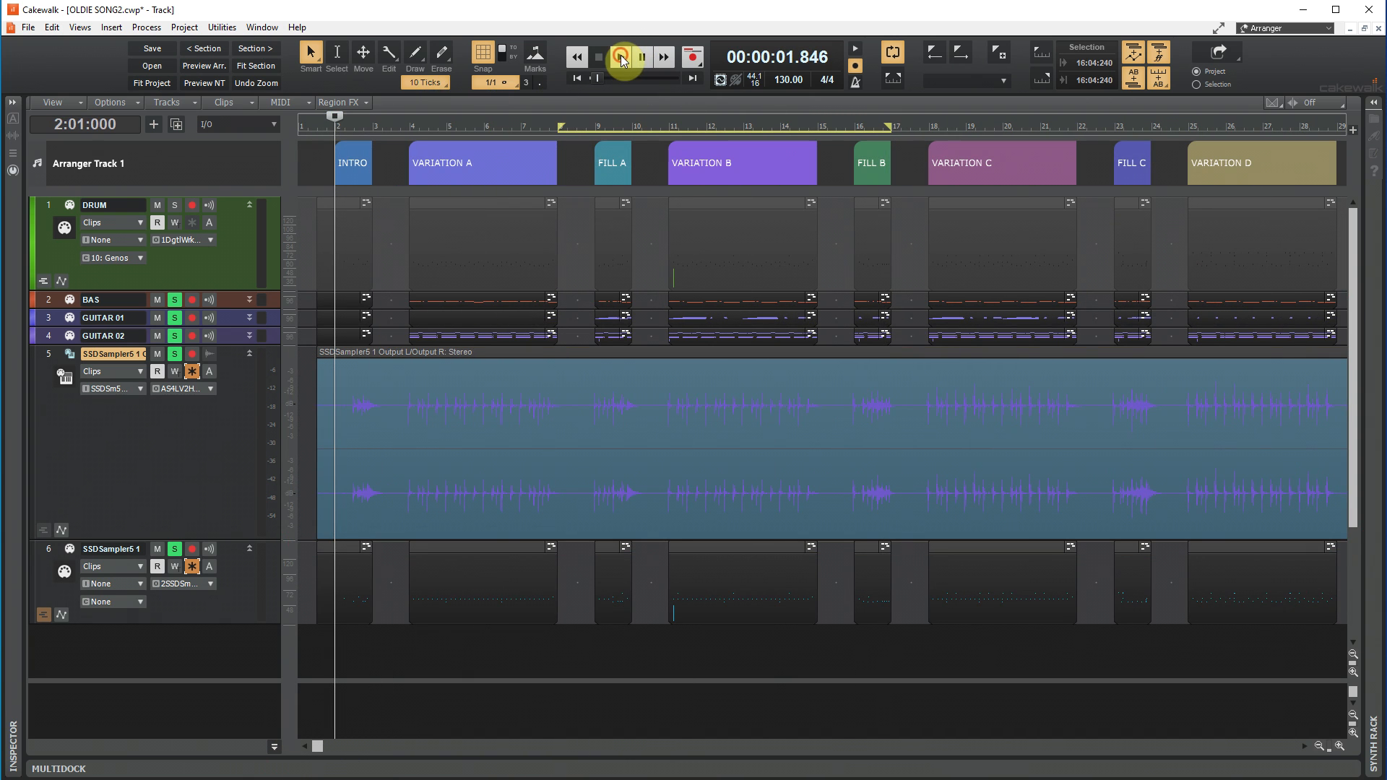
pyautogui.click(620, 57)
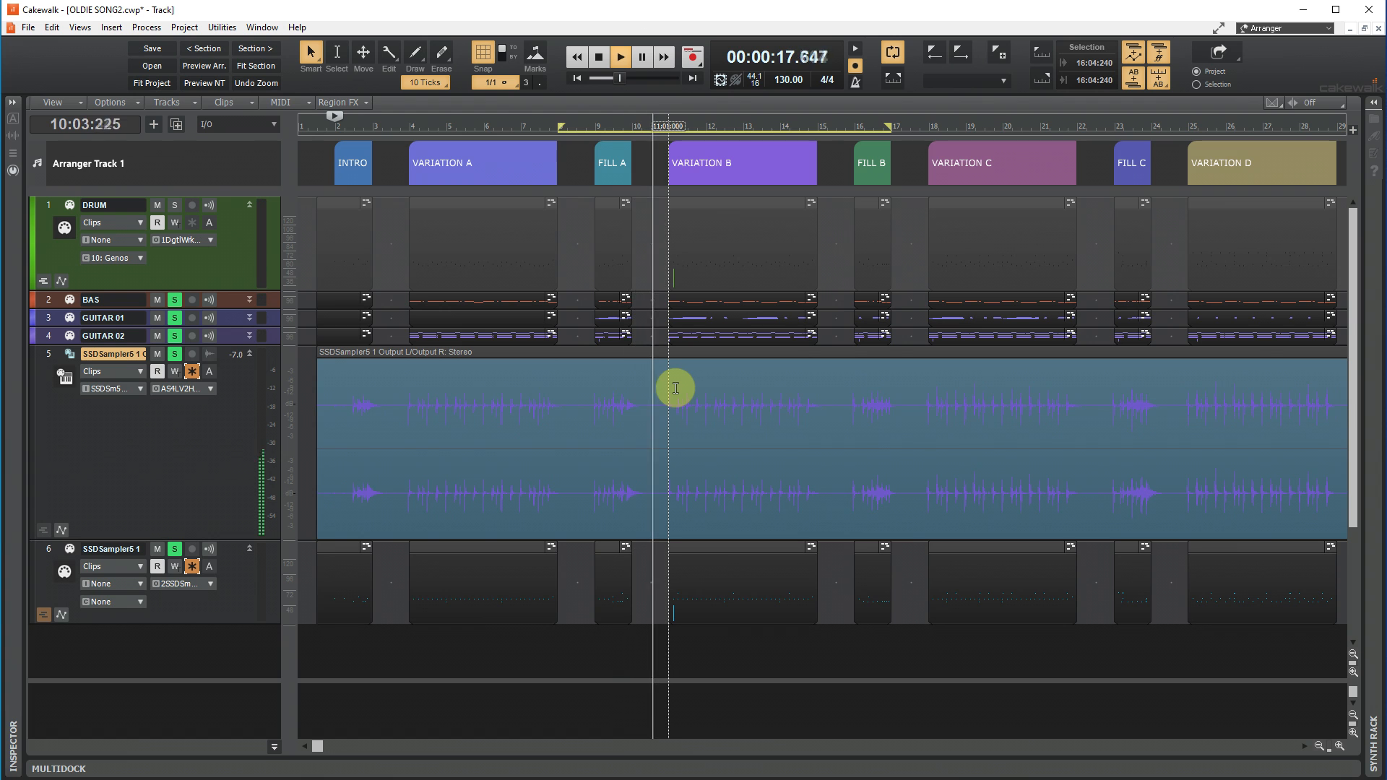
pyautogui.click(599, 57)
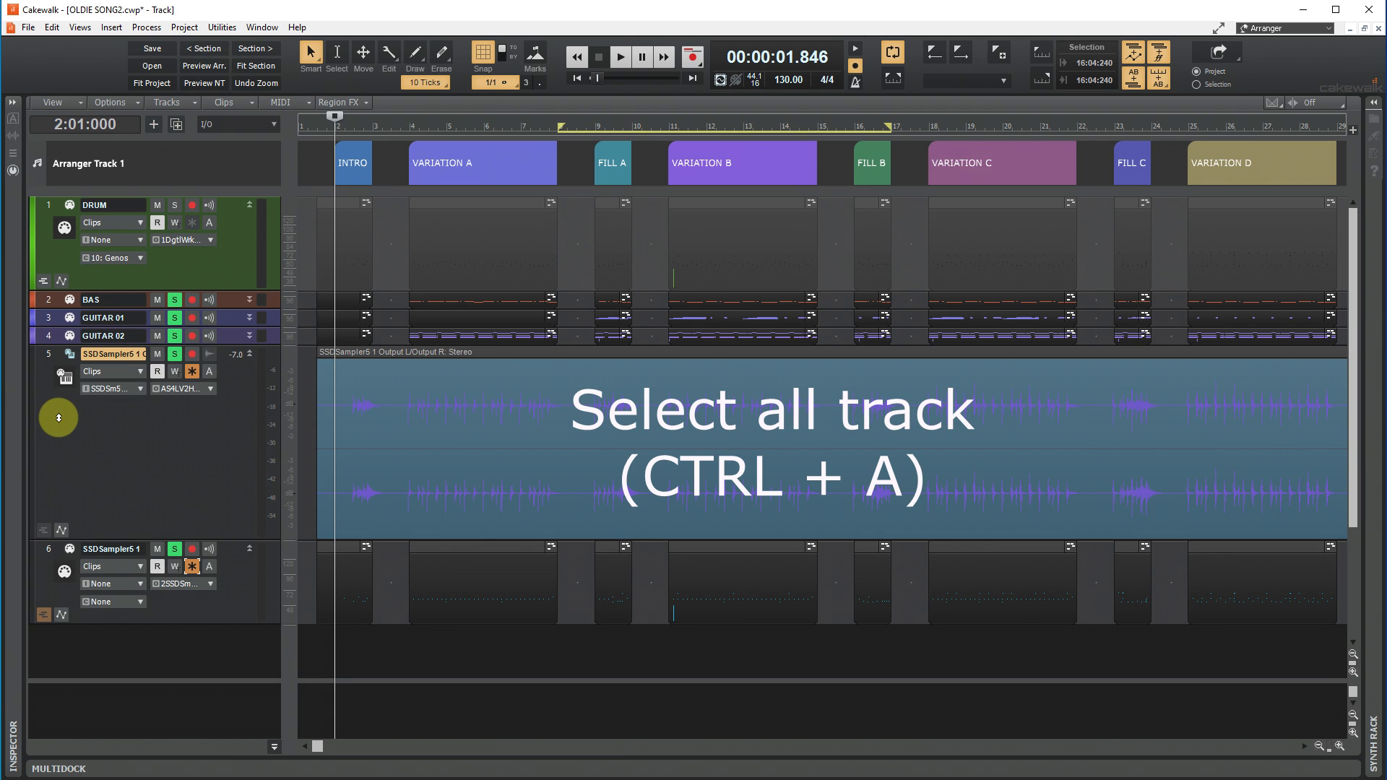
# Select all tracks and export the entire mix as the 16-bit Wave file "audio drum02.wav" in the Audio Library folder
pyautogui.hotkey('ctrl', 'a')
pyautogui.click(25, 29)
pyautogui.moveTo(80, 197)
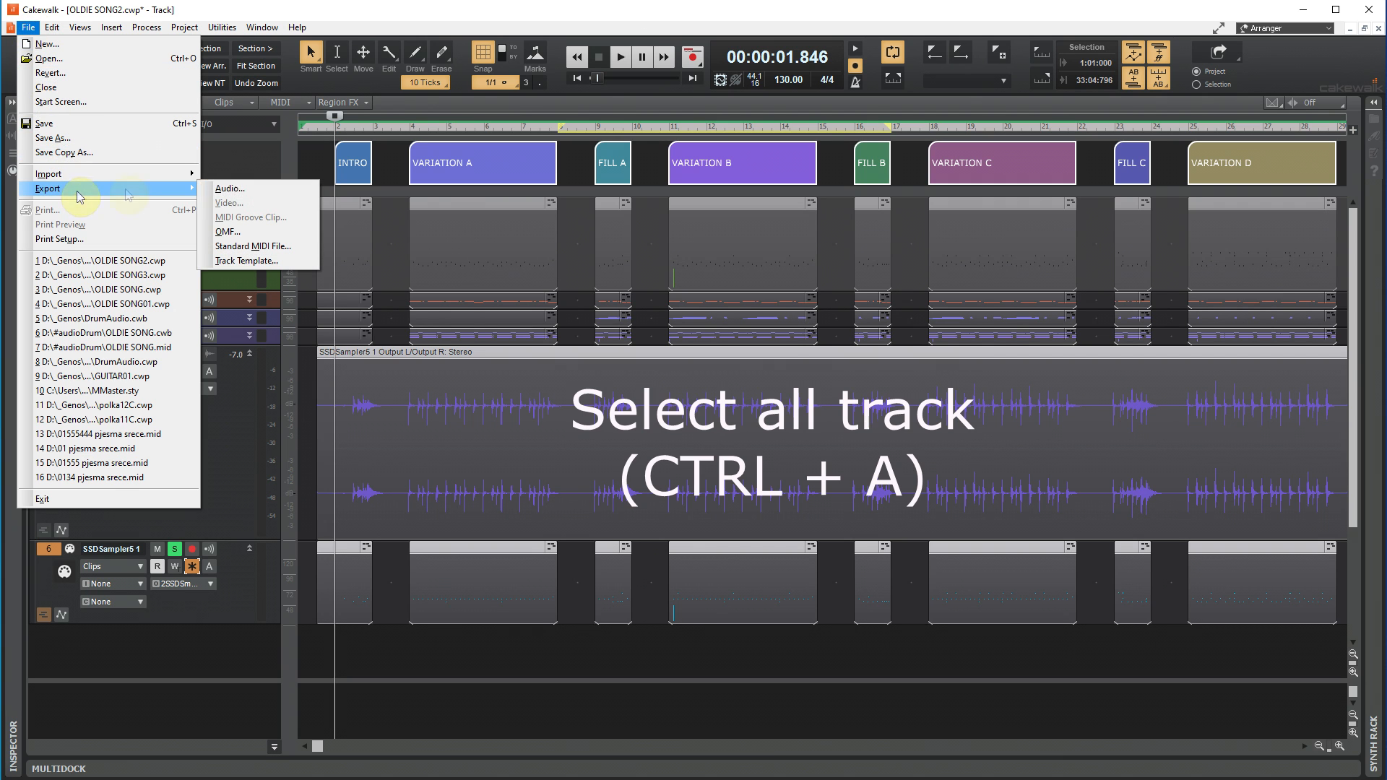
pyautogui.click(237, 189)
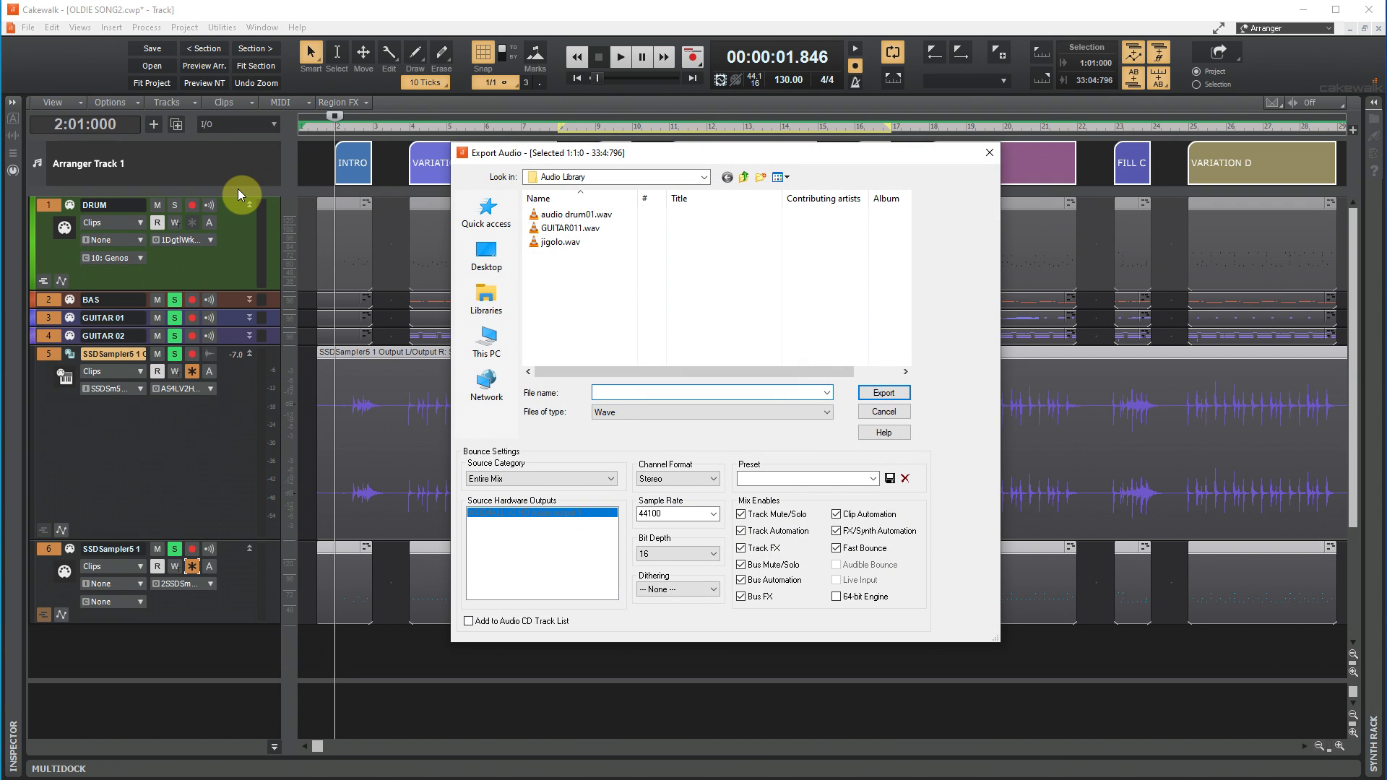
pyautogui.click(586, 217)
pyautogui.click(638, 395)
pyautogui.click(638, 394)
pyautogui.write('2')
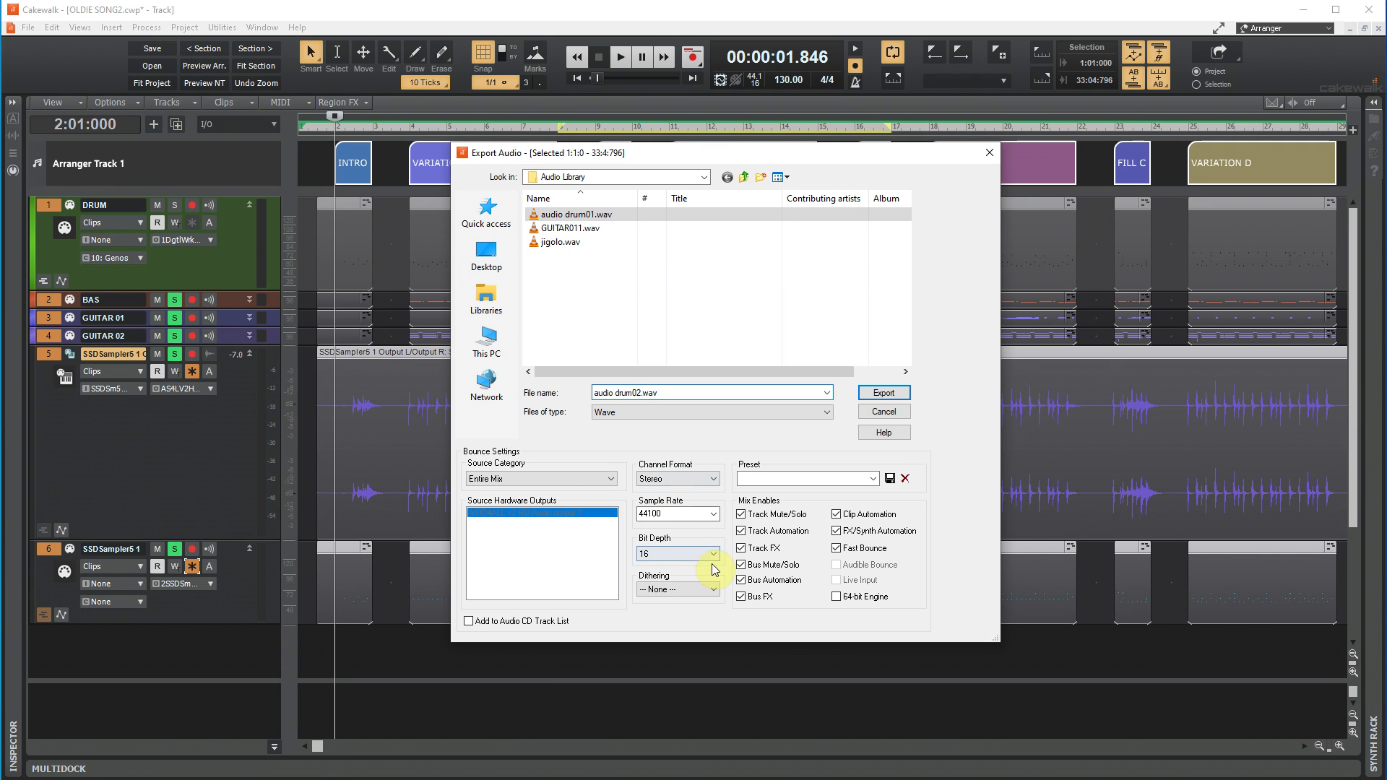
pyautogui.click(895, 391)
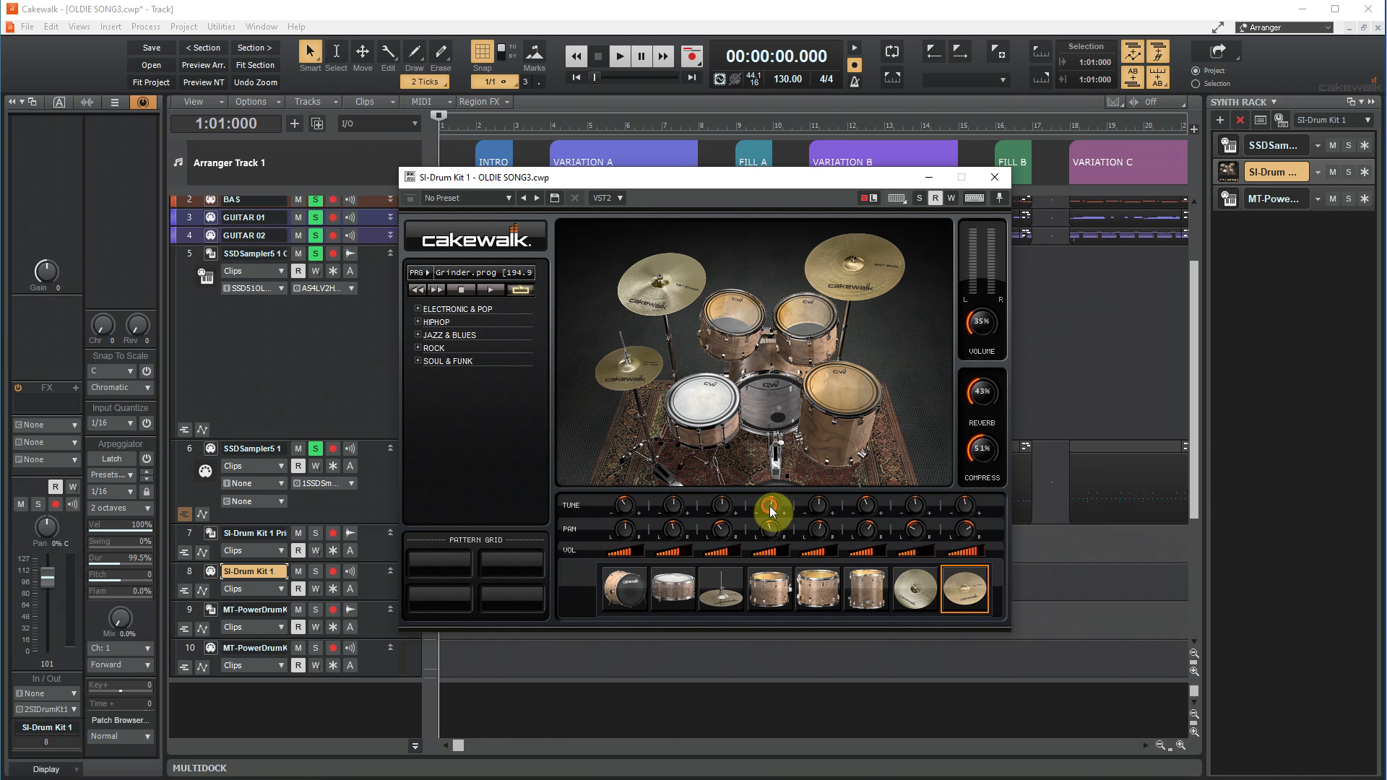
# Set the volume of SI-Drum Kit 1 to 45% in the OLDIE SONG3 project
pyautogui.moveTo(985, 326); pyautogui.dragTo(987, 324)
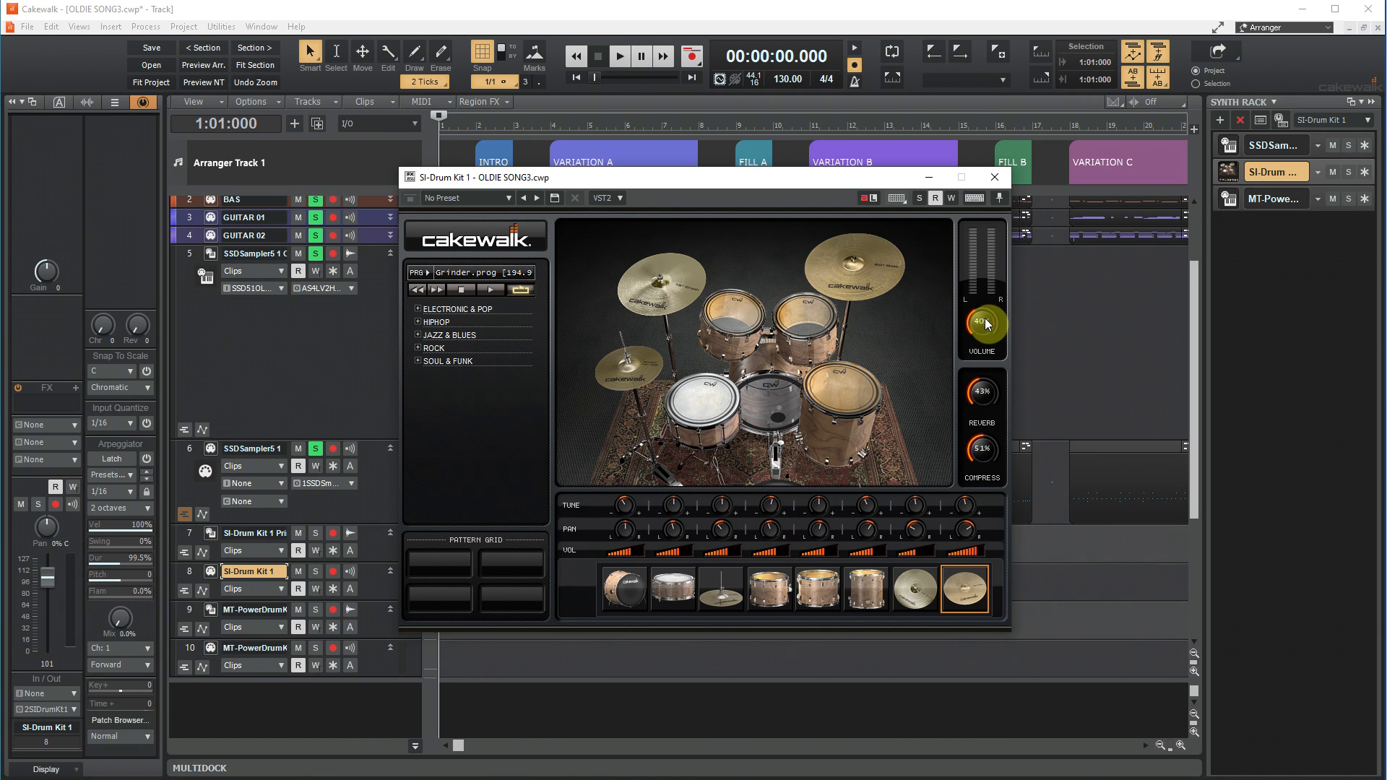
pyautogui.moveTo(987, 324); pyautogui.dragTo(987, 325)
pyautogui.moveTo(983, 400); pyautogui.dragTo(984, 405)
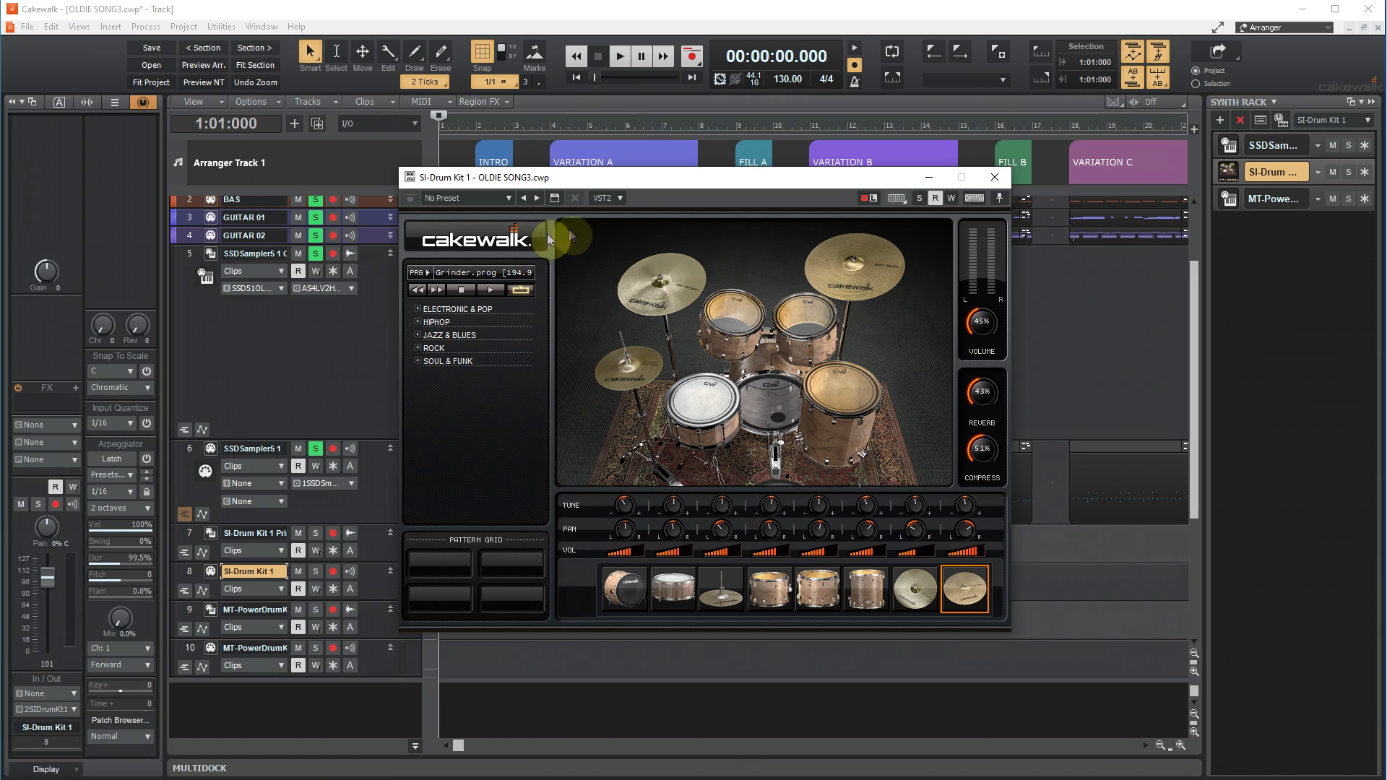
# View the credits of the SI-Drum Kit and open the MT-PowerDrumKit instrument's mixer window
pyautogui.click(521, 238)
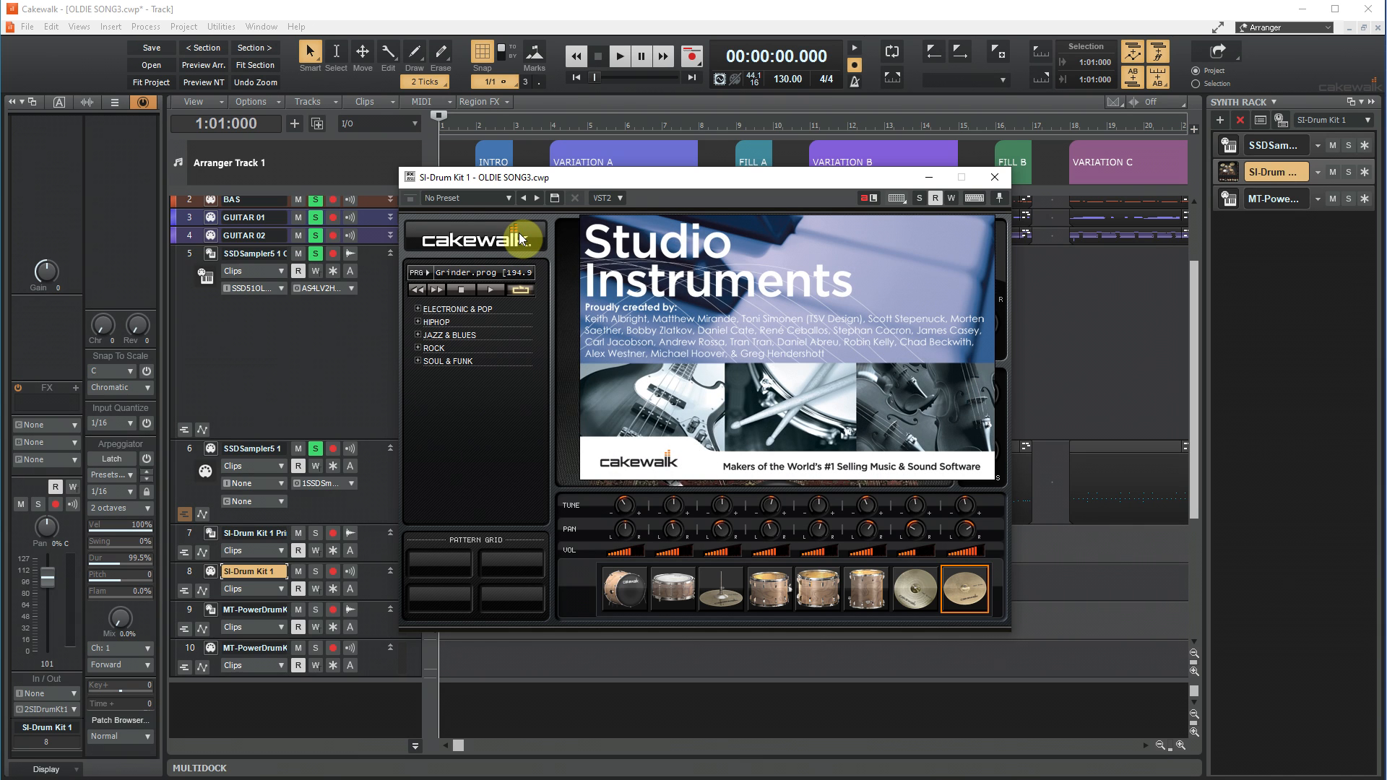
pyautogui.click(1230, 198)
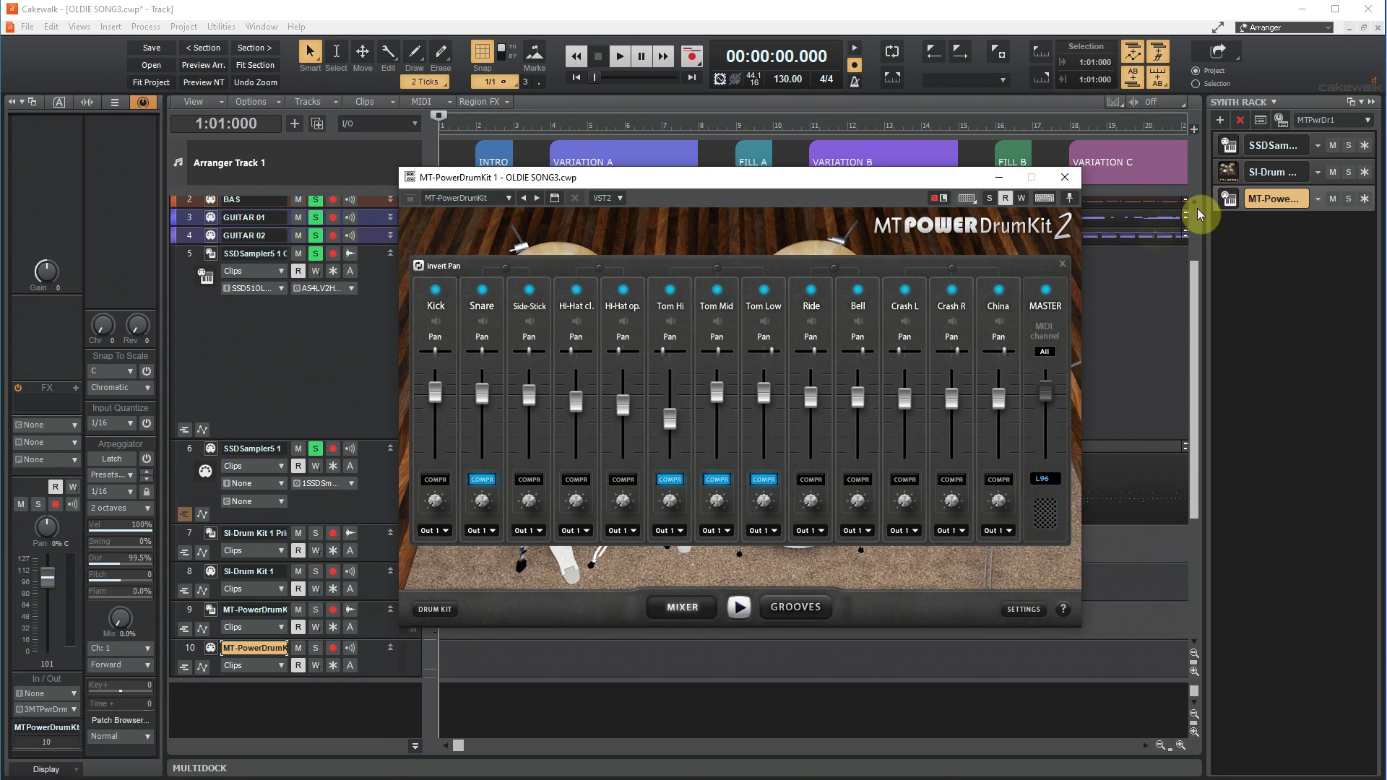
# Close the MT-PowerDrumKit mixer to view the plug-in's credits, and bring up the SSDSampler5 instrument's Edit page
pyautogui.click(1062, 264)
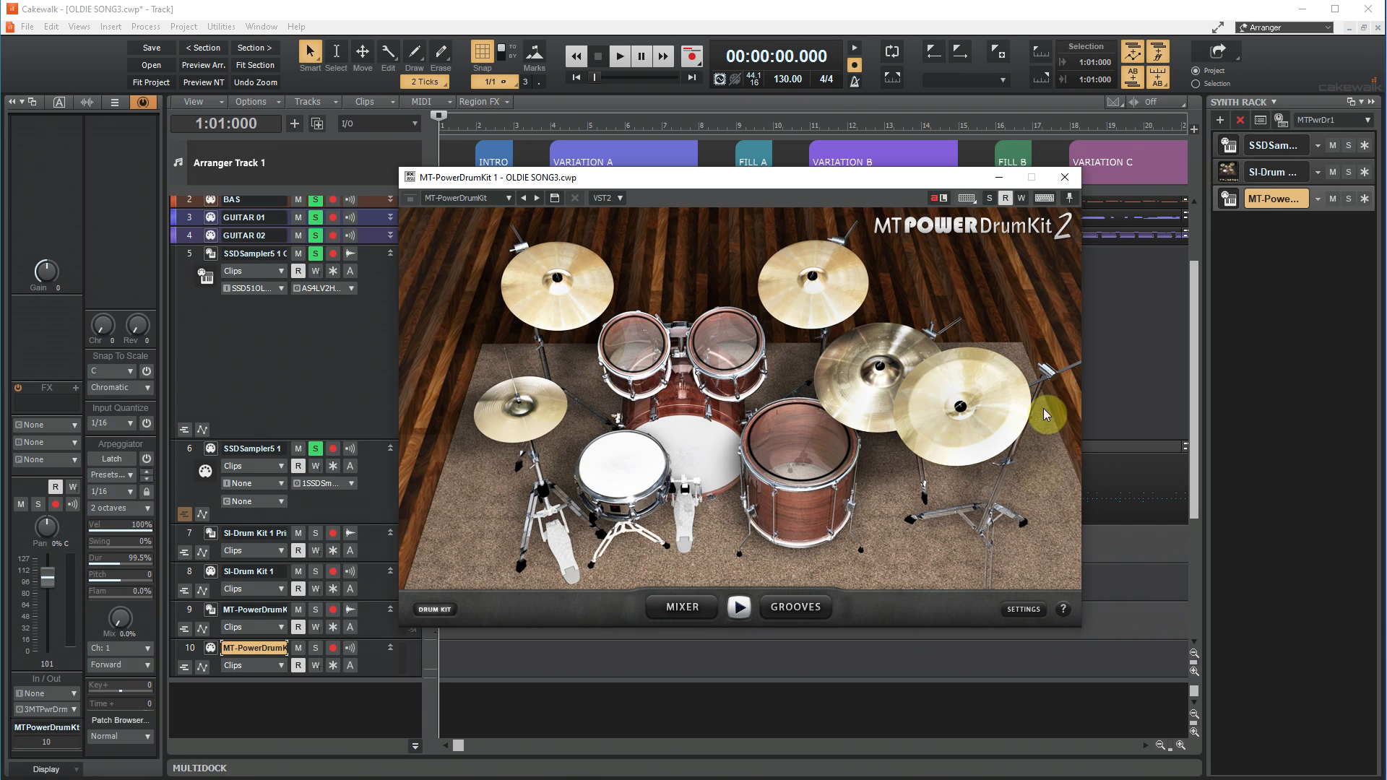
pyautogui.click(1063, 609)
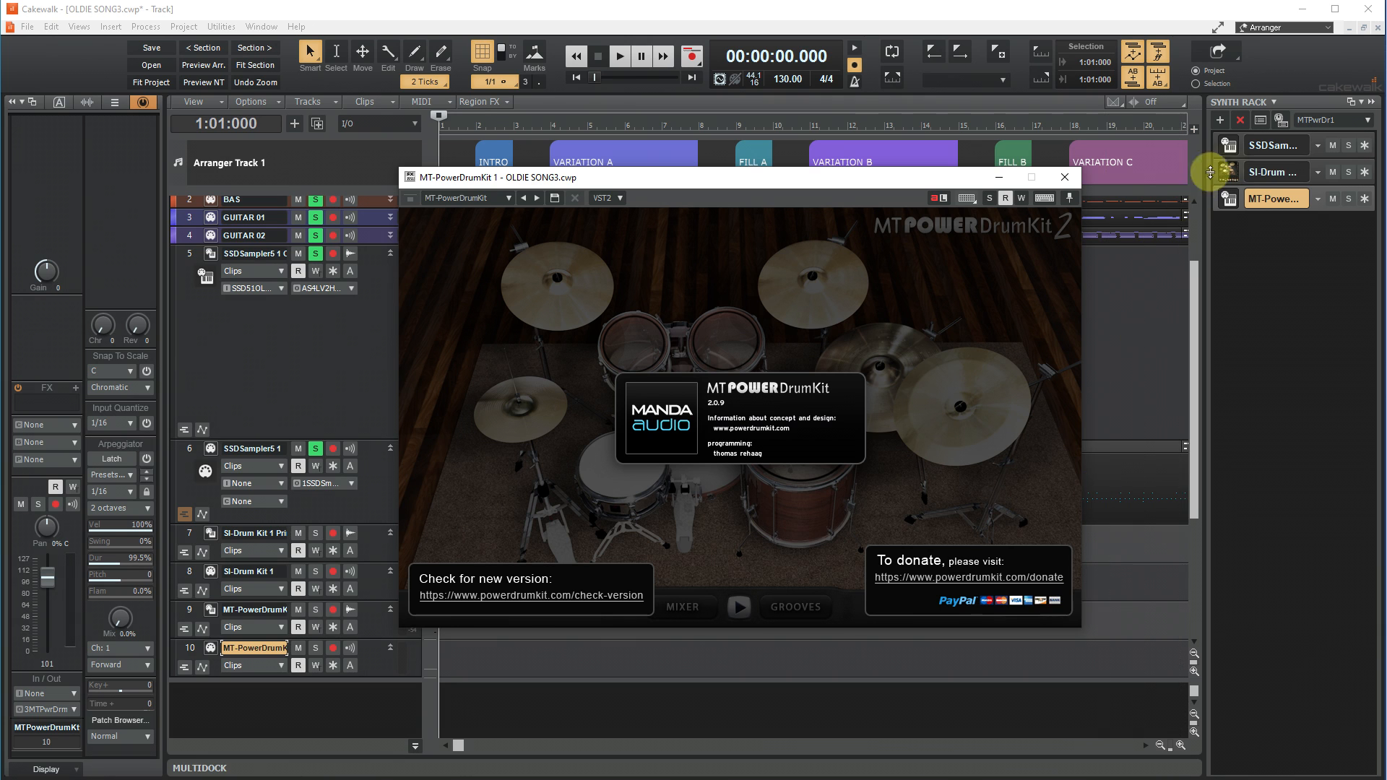
pyautogui.click(1230, 149)
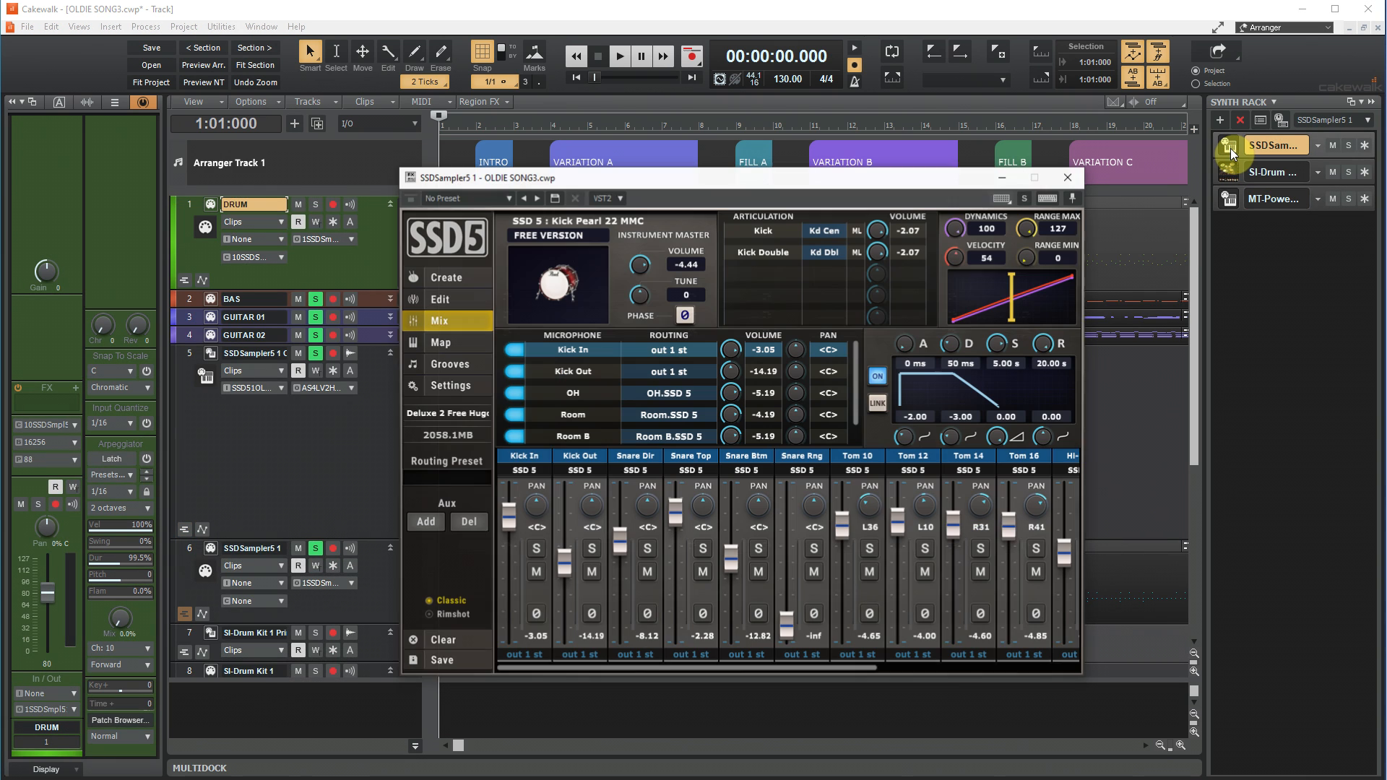
pyautogui.click(436, 298)
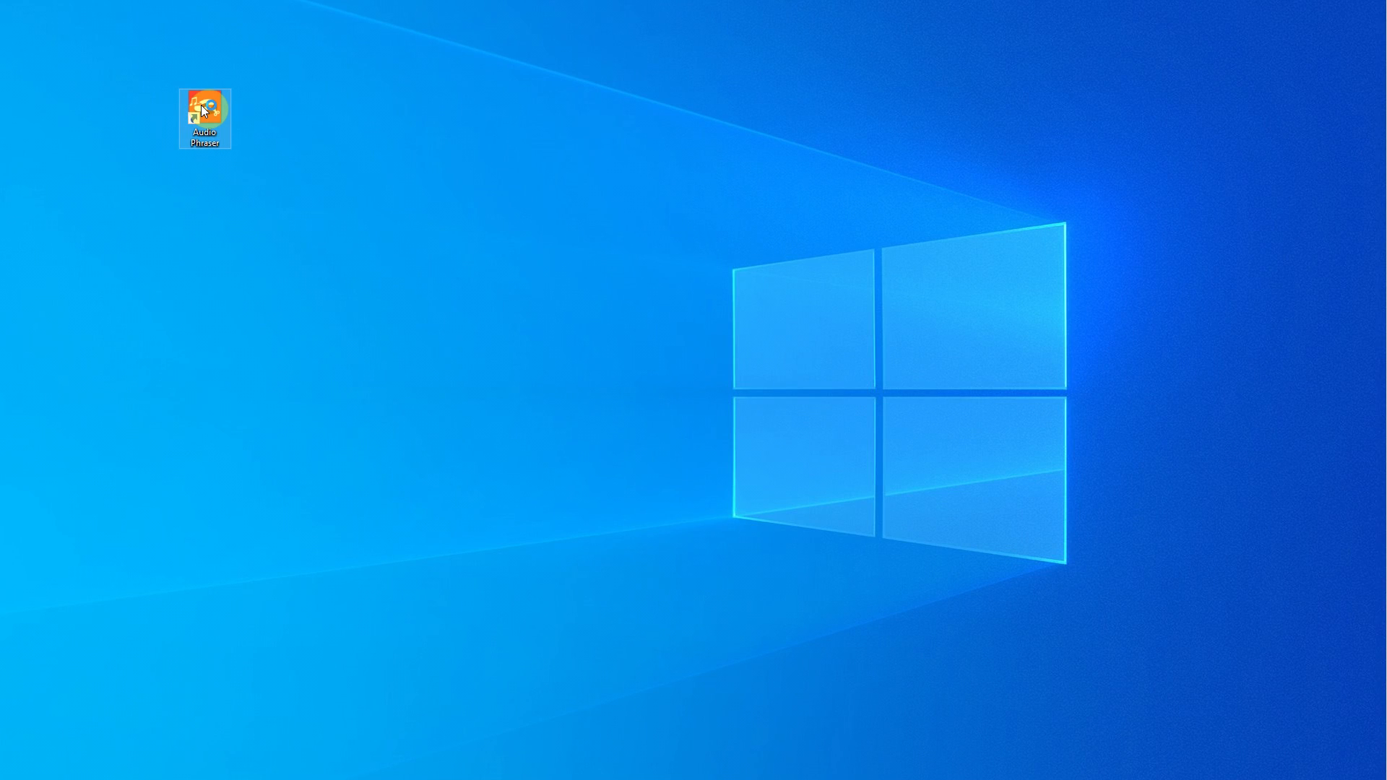
# Launch Audio Phraser and load the Wave file "audio drum02.wav" from the audio style folder
pyautogui.doubleClick(201, 105)
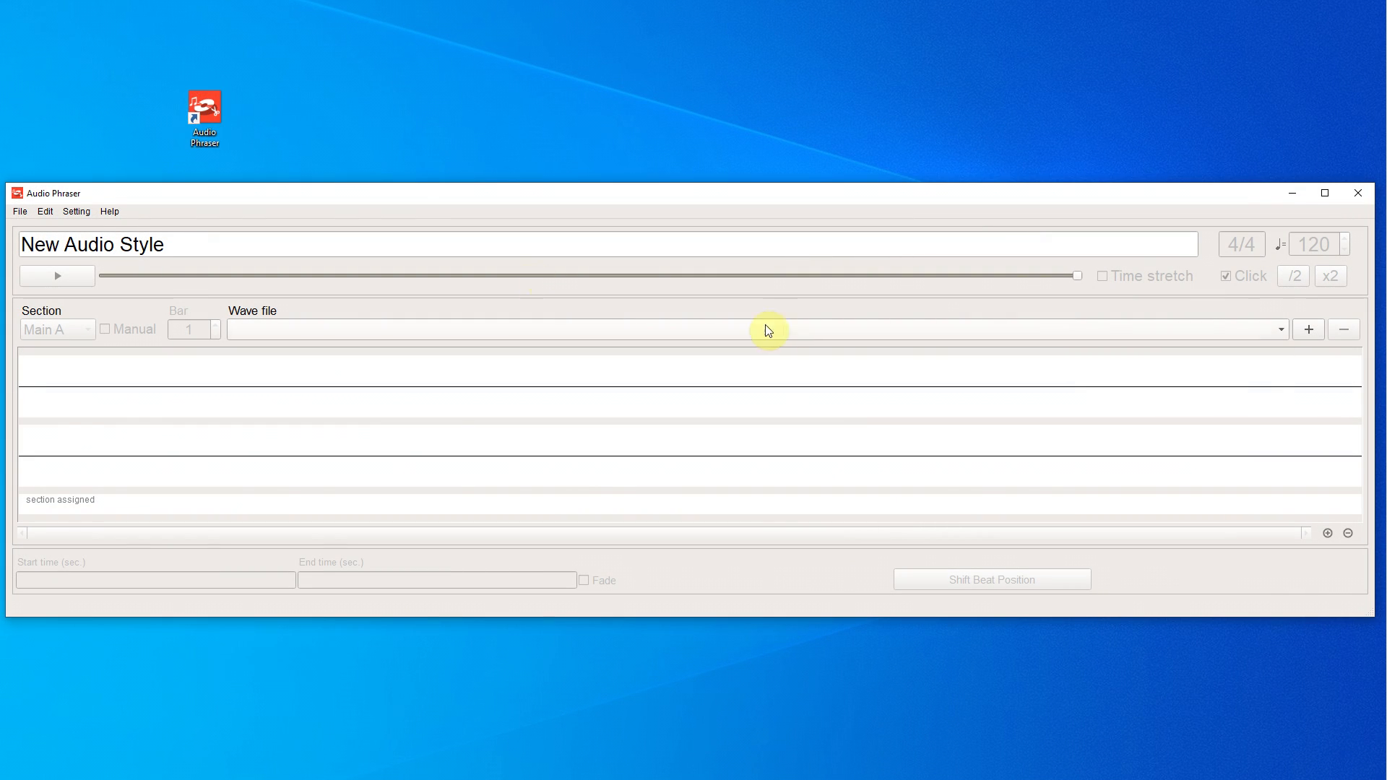
pyautogui.click(1314, 333)
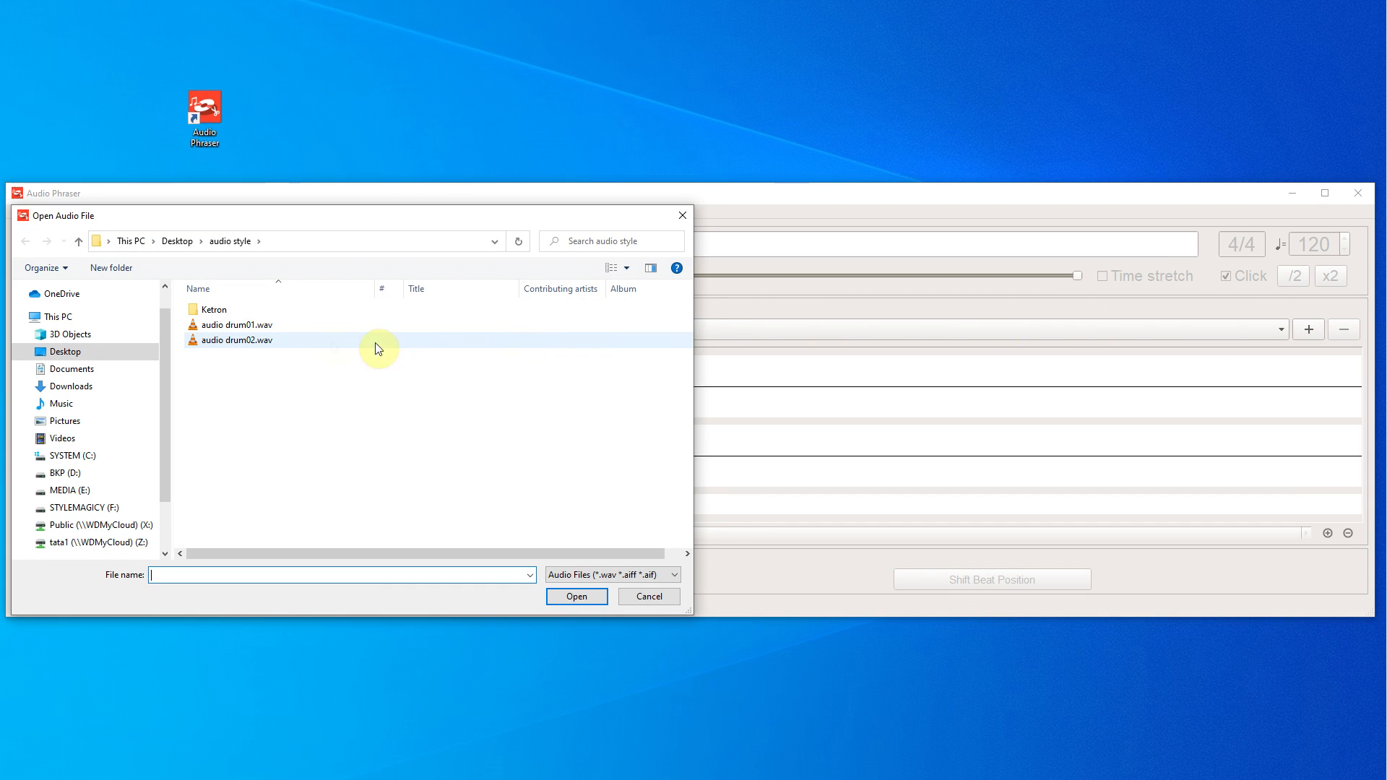
pyautogui.click(244, 341)
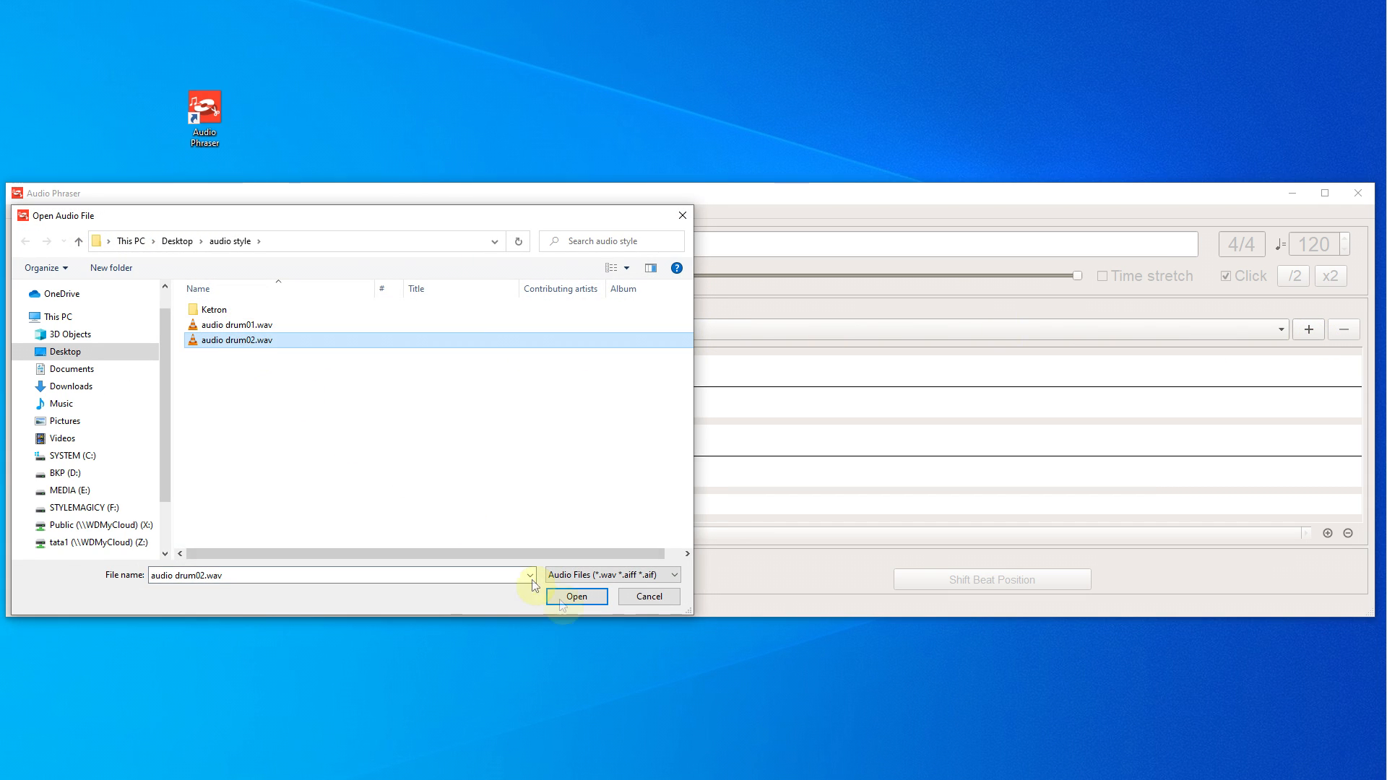
pyautogui.click(571, 594)
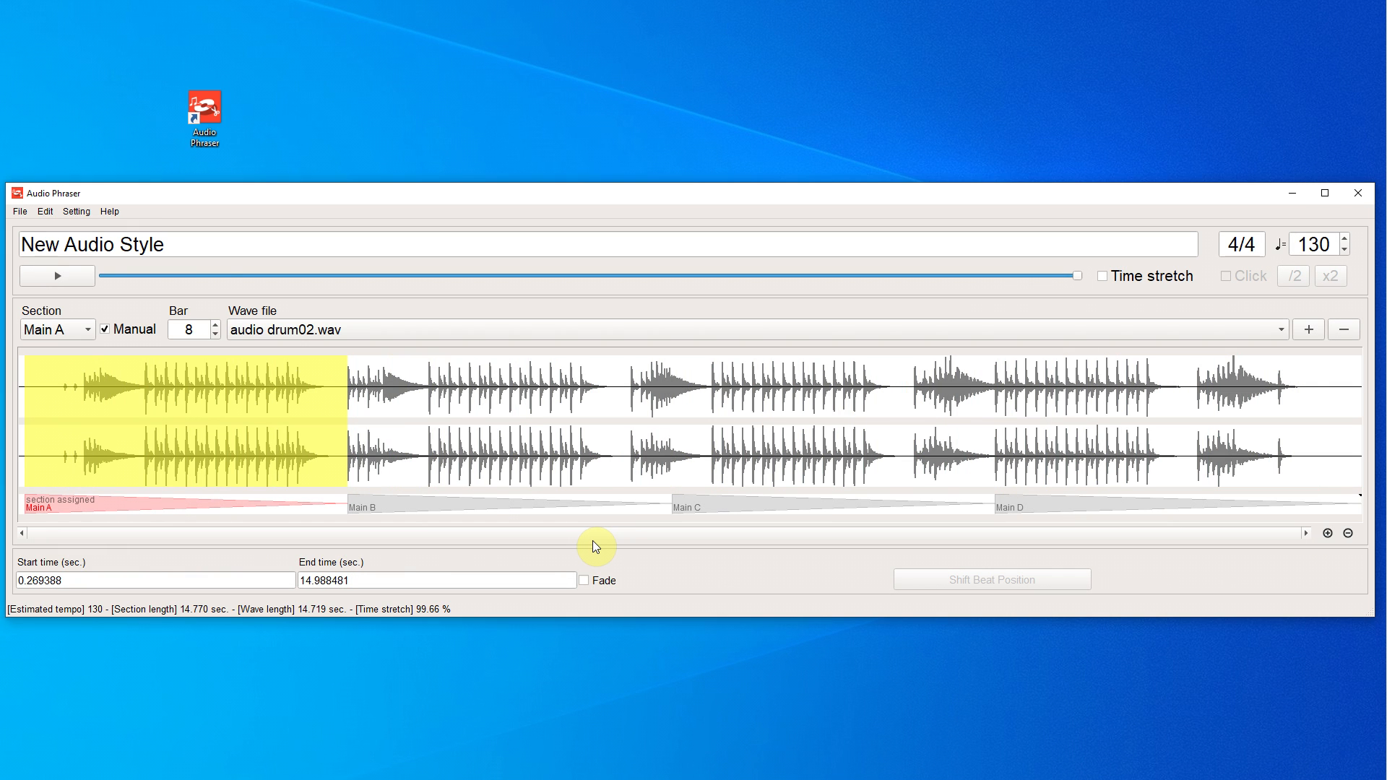
# Turn off manual mode and assign Main A to the first four-bar groove, from about 5.78 to 13.14 seconds
pyautogui.click(104, 330)
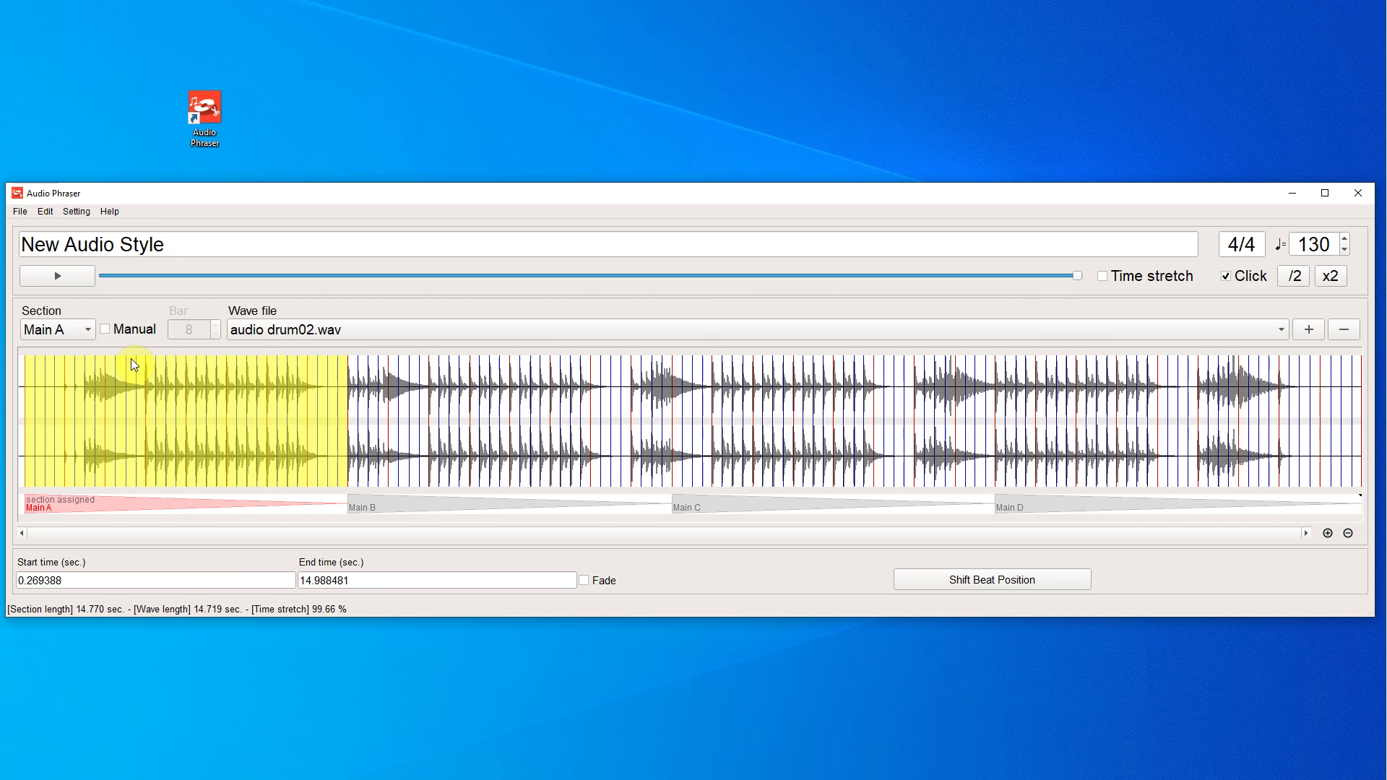
pyautogui.click(86, 332)
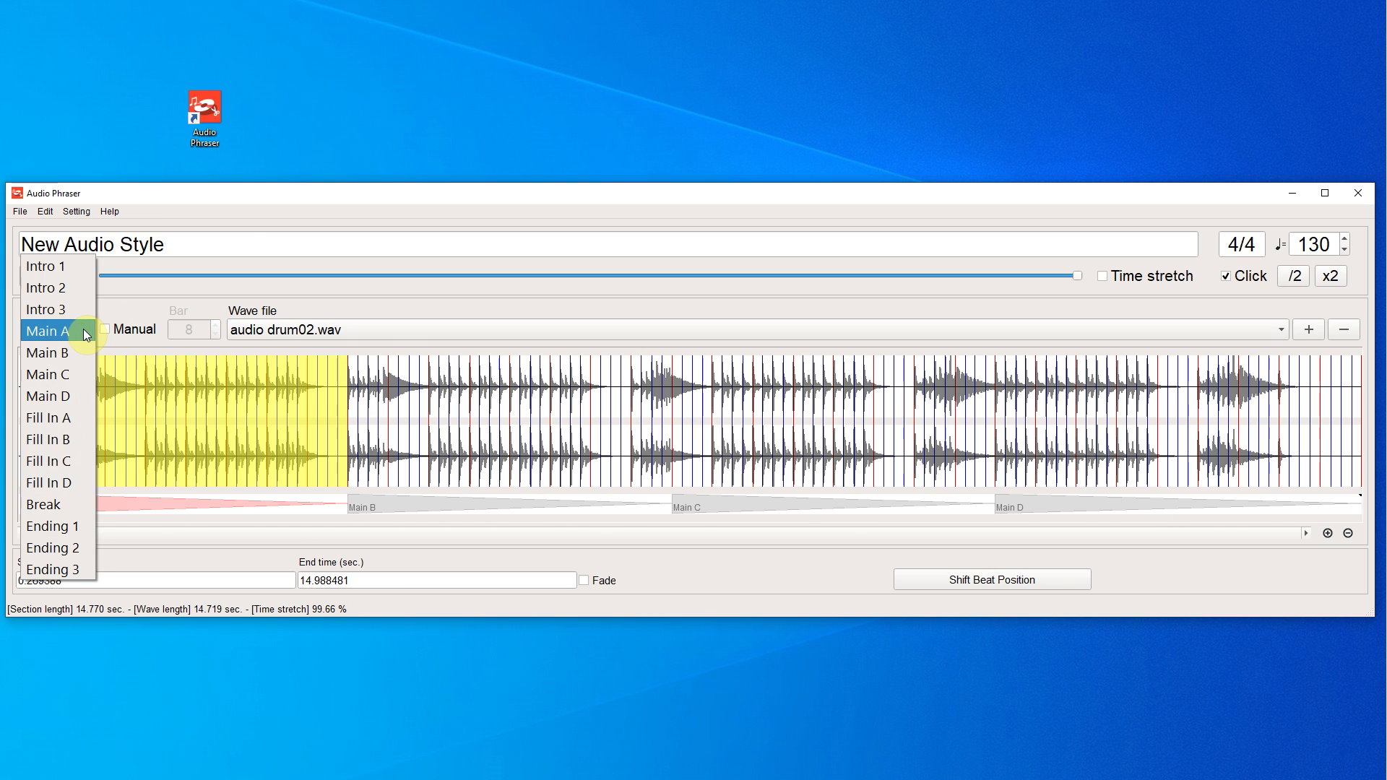
pyautogui.click(84, 331)
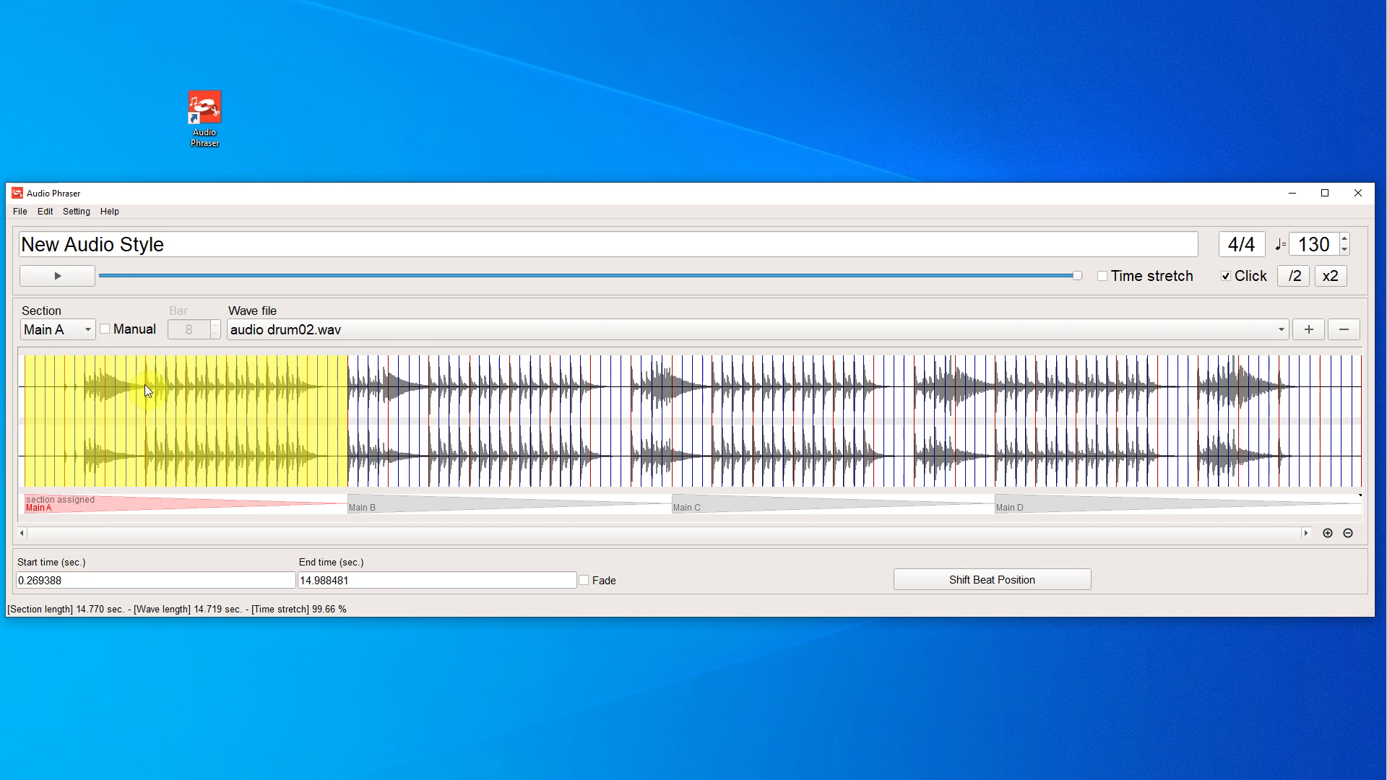
pyautogui.moveTo(146, 389); pyautogui.dragTo(306, 411)
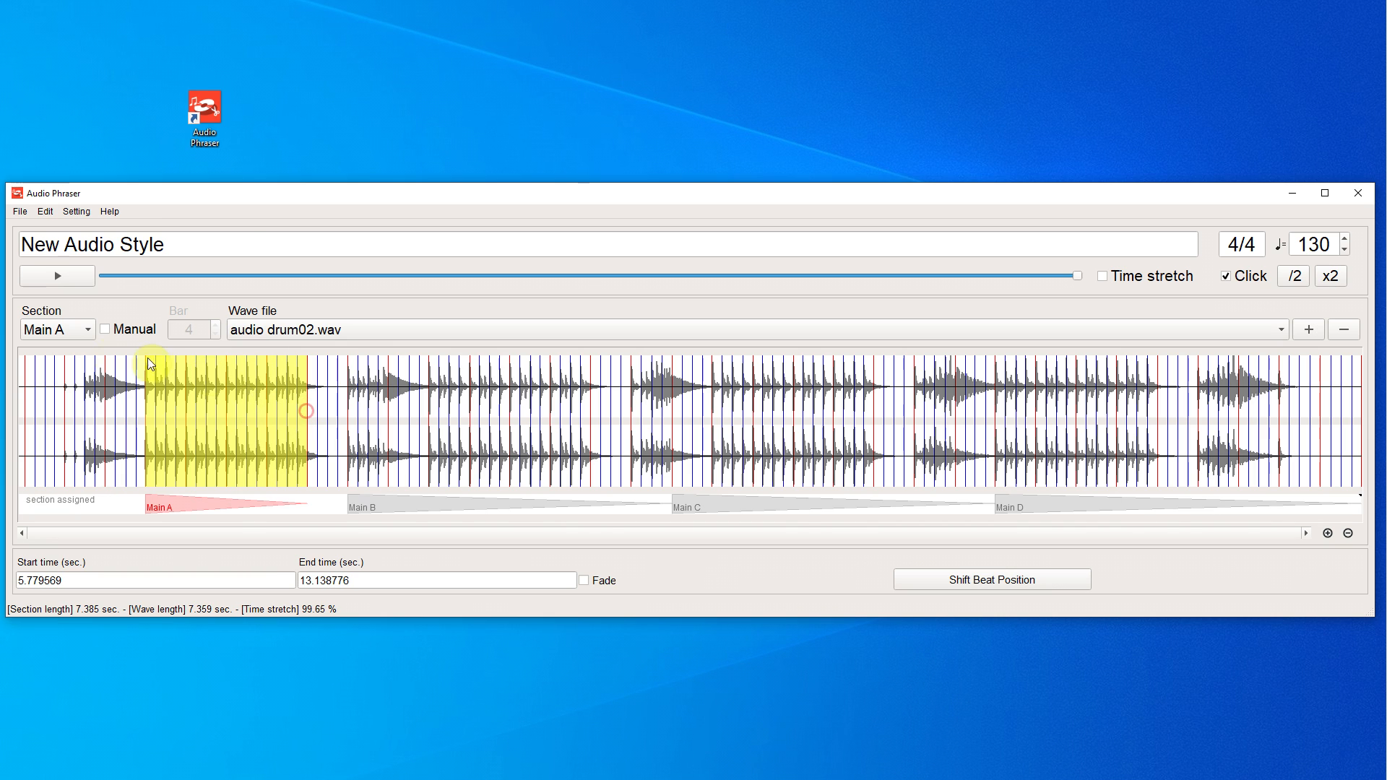
# Audition the Main A section and turn off the click during playback
pyautogui.click(62, 277)
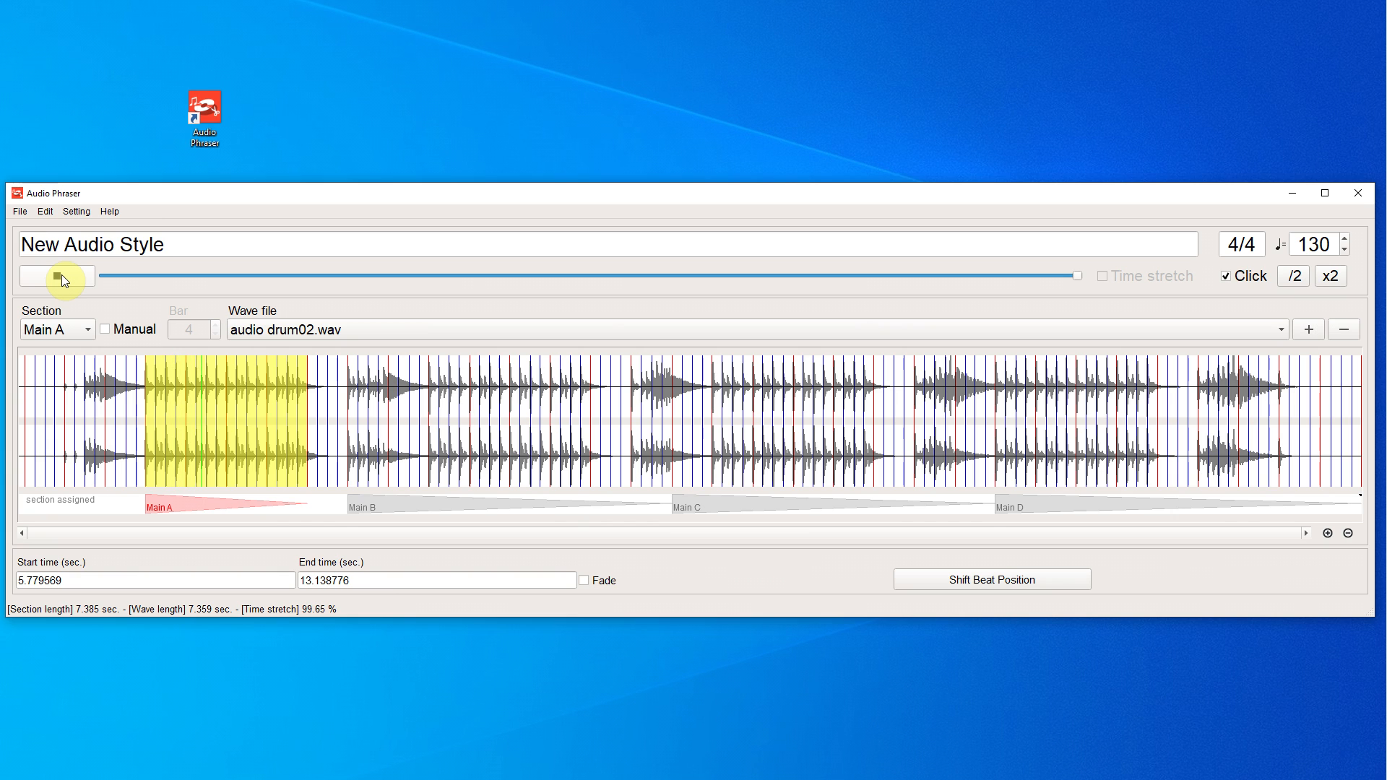
pyautogui.click(1228, 277)
pyautogui.click(1228, 277)
pyautogui.click(52, 282)
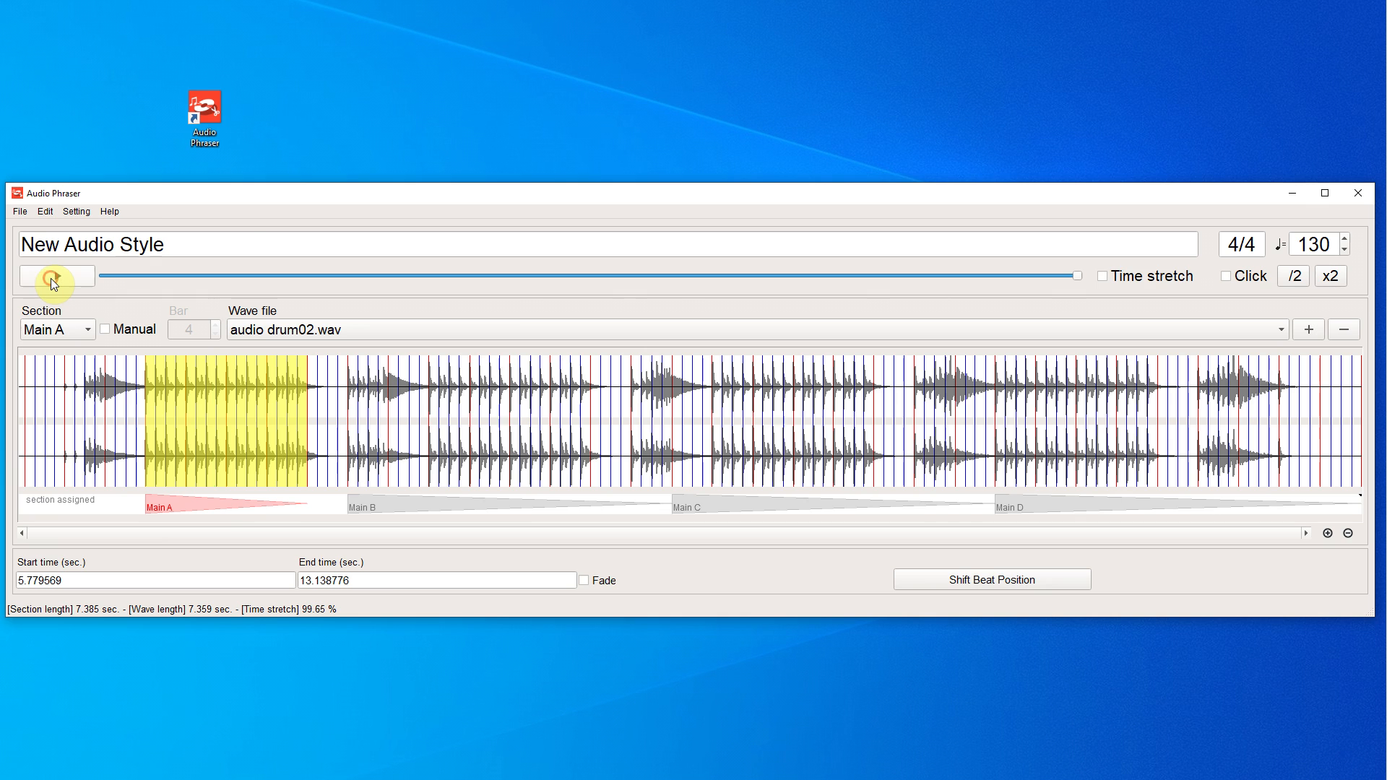
# Switch Main A to manual mode and nudge its start slightly earlier, to the onset of the first drum hit
pyautogui.click(1328, 534)
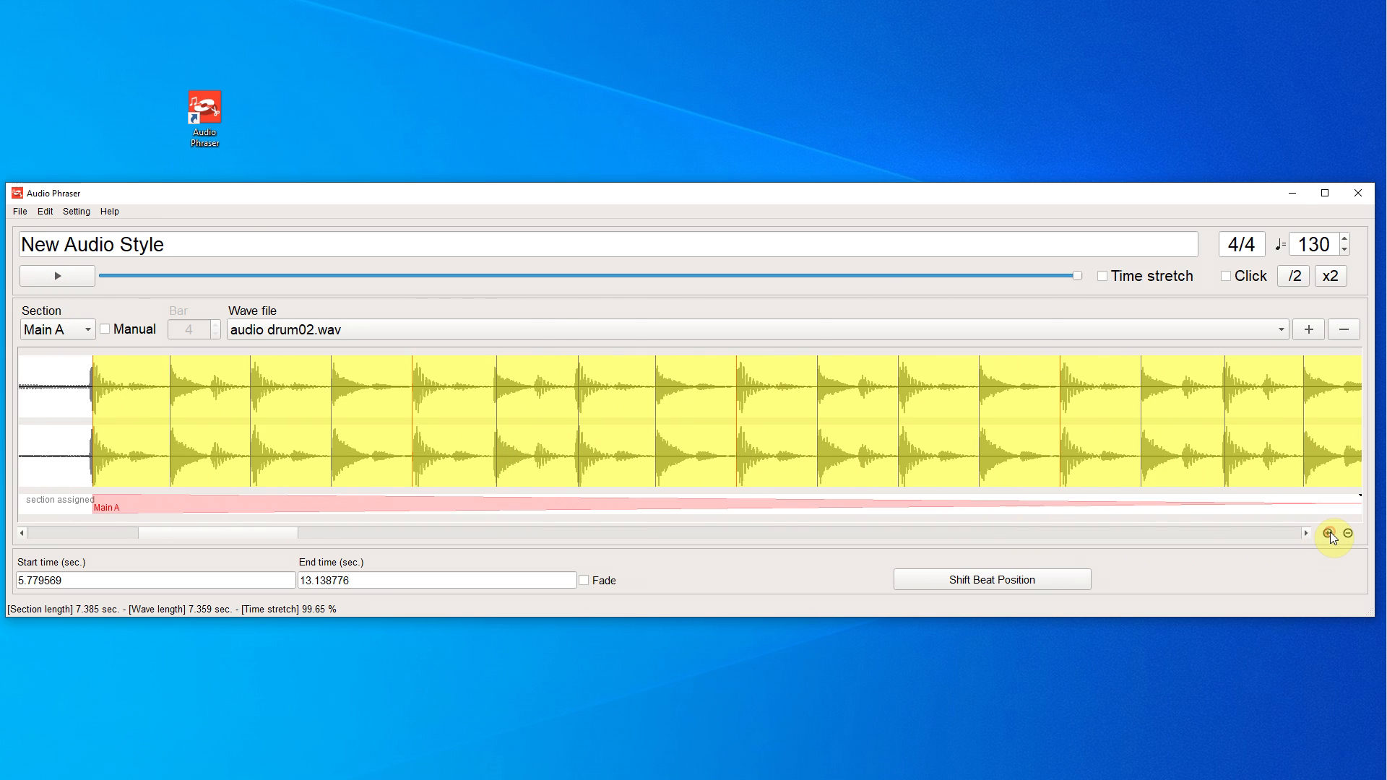
pyautogui.moveTo(285, 535); pyautogui.dragTo(237, 544)
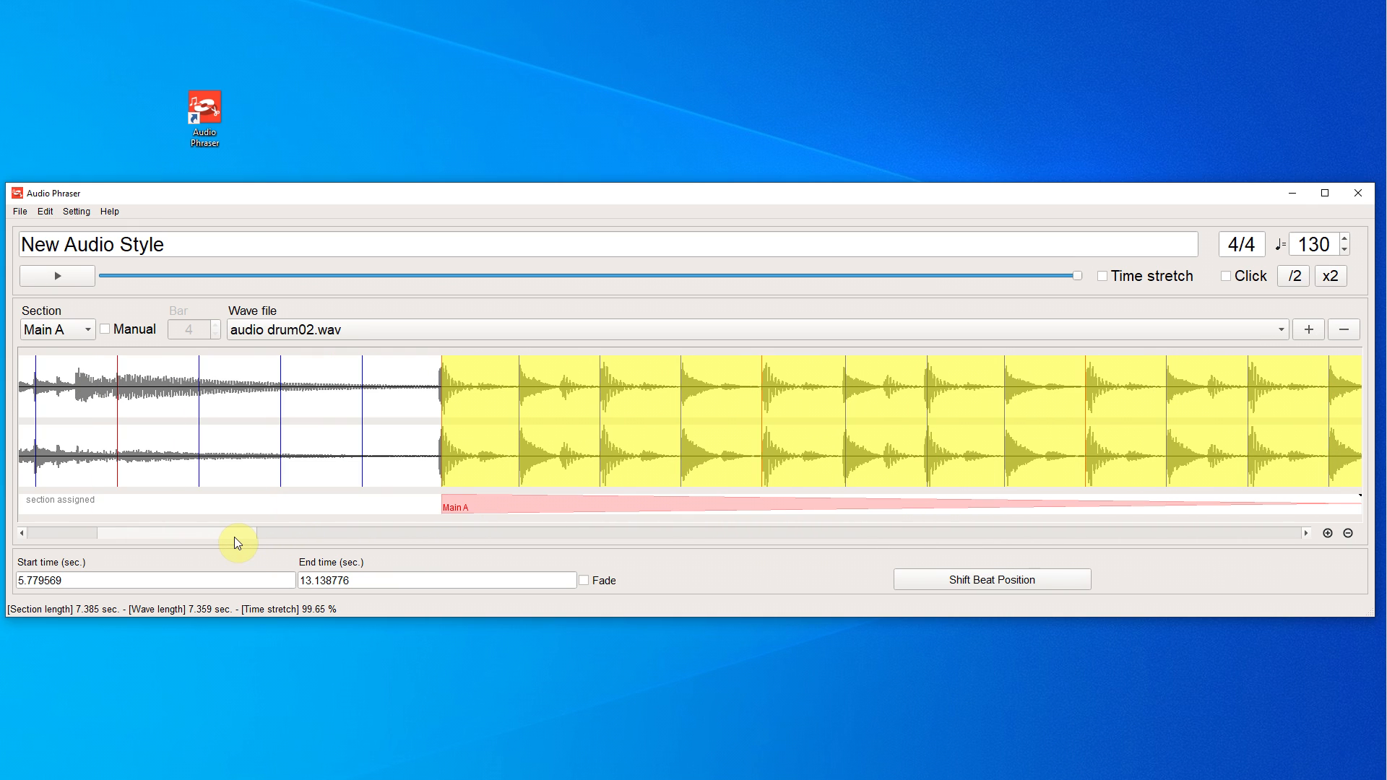
pyautogui.click(105, 329)
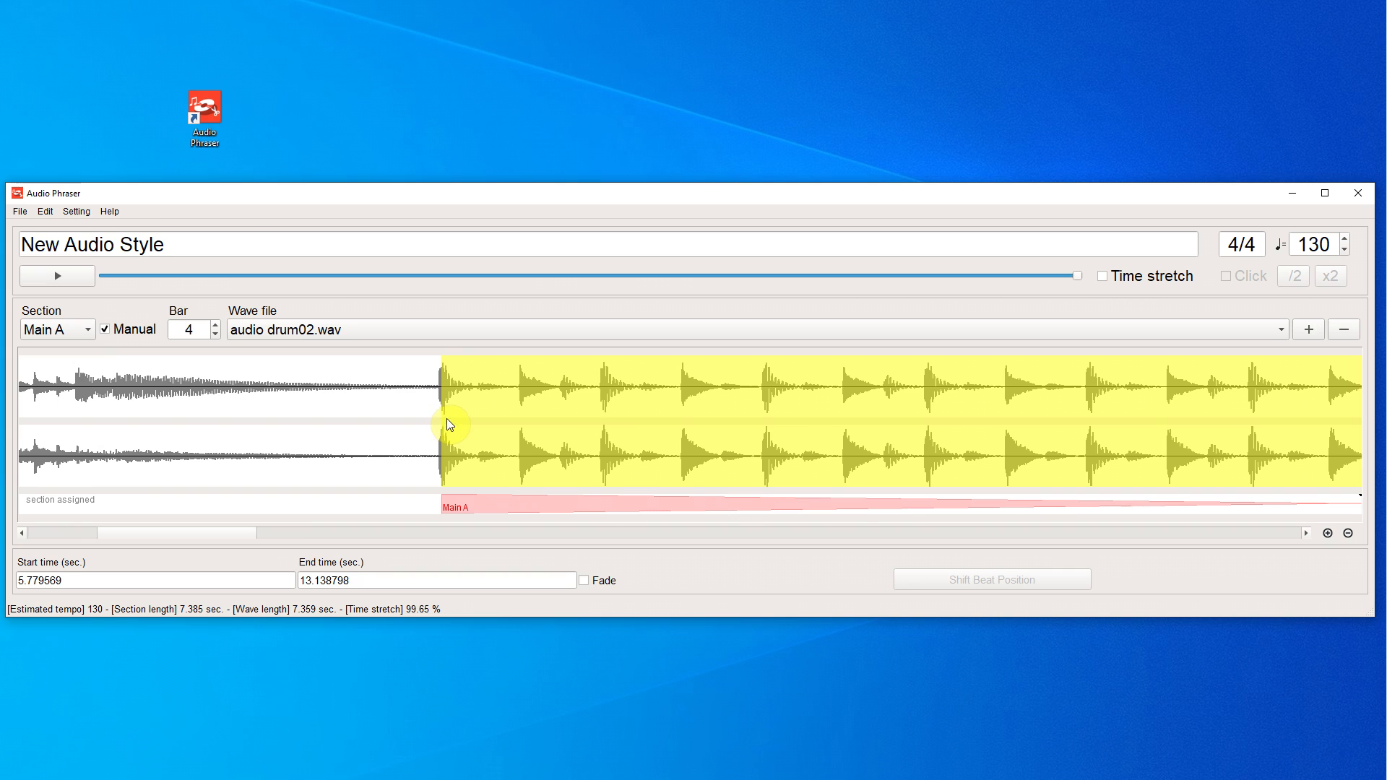
pyautogui.moveTo(443, 402); pyautogui.dragTo(439, 401)
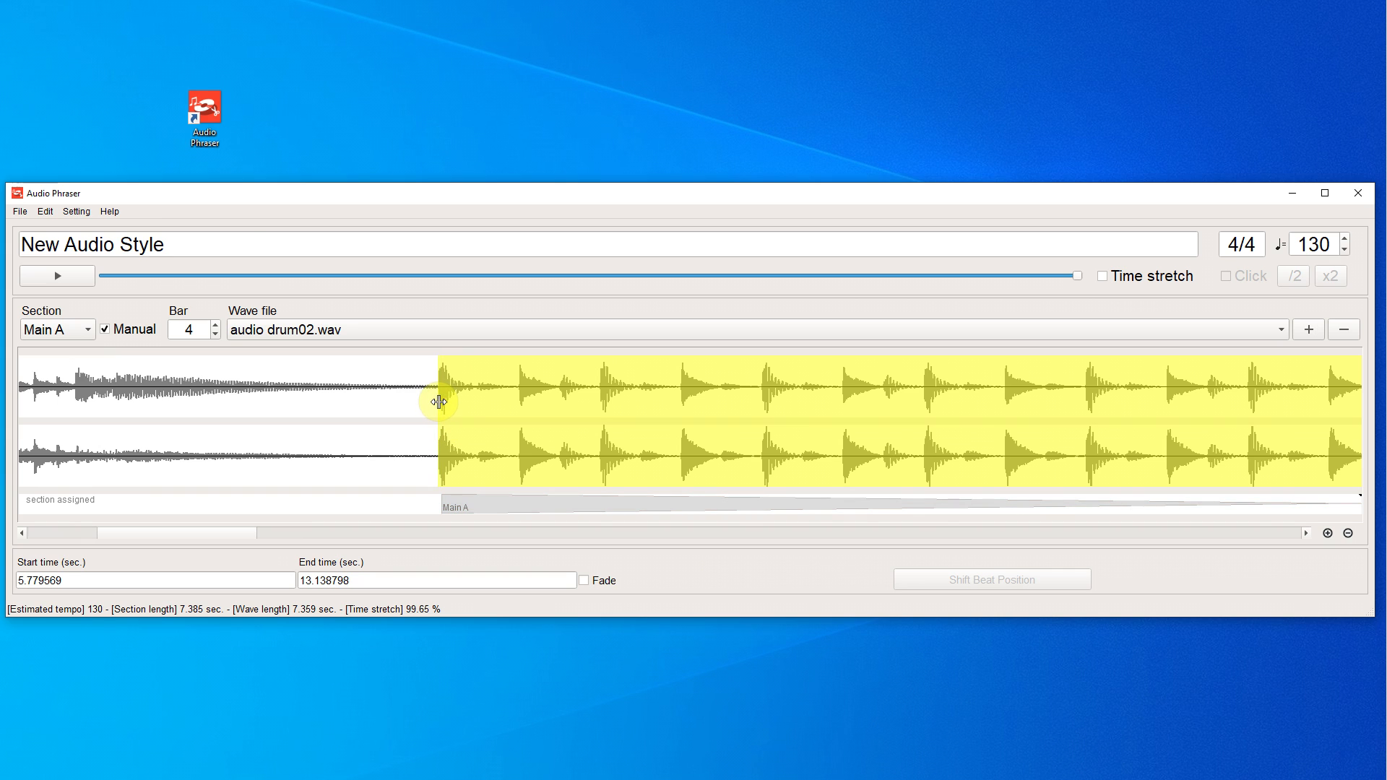
pyautogui.moveTo(439, 402); pyautogui.dragTo(438, 403)
# Audition the manually adjusted Main A section and stop playback
pyautogui.click(72, 280)
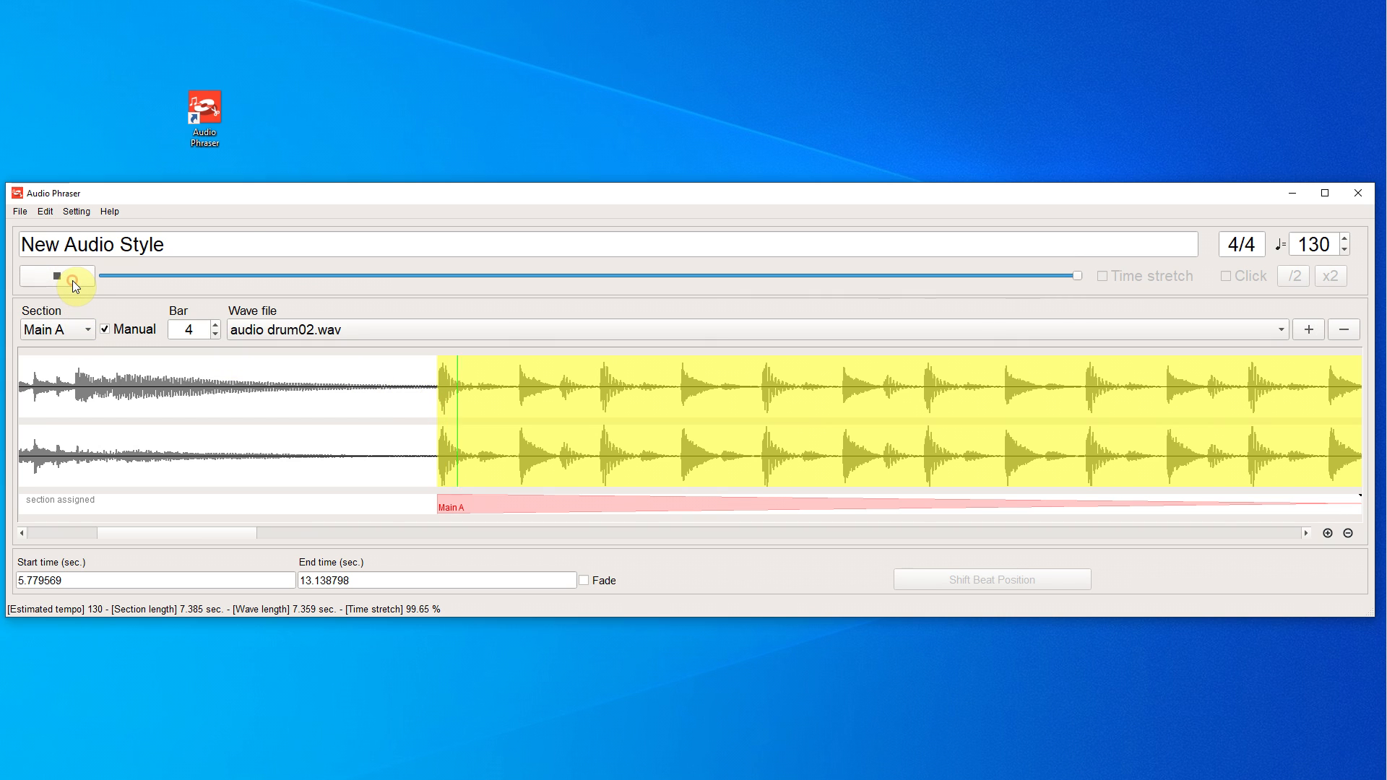
pyautogui.click(1348, 534)
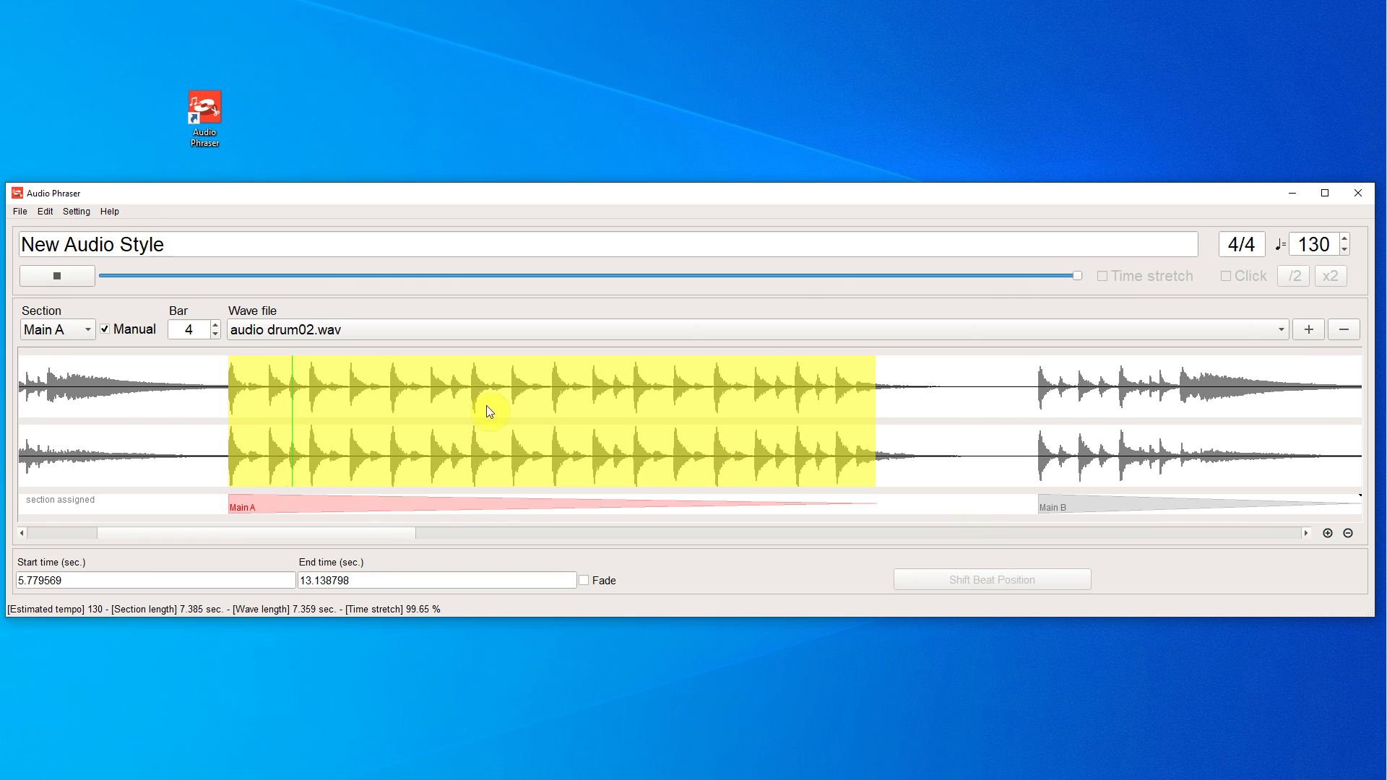
pyautogui.click(57, 273)
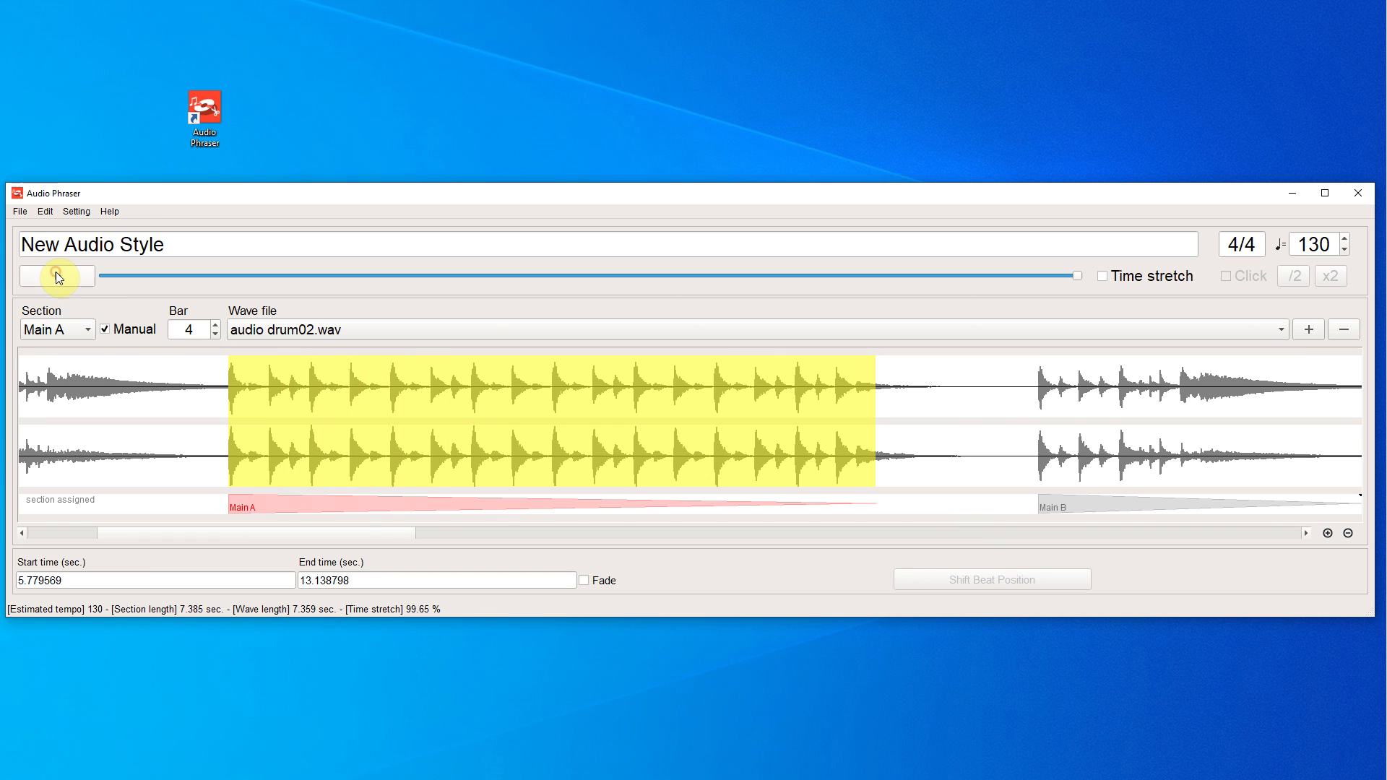
# Assign Main B to the second four-bar groove, from about 18.68 to 26.07 seconds, and audition it
pyautogui.click(84, 330)
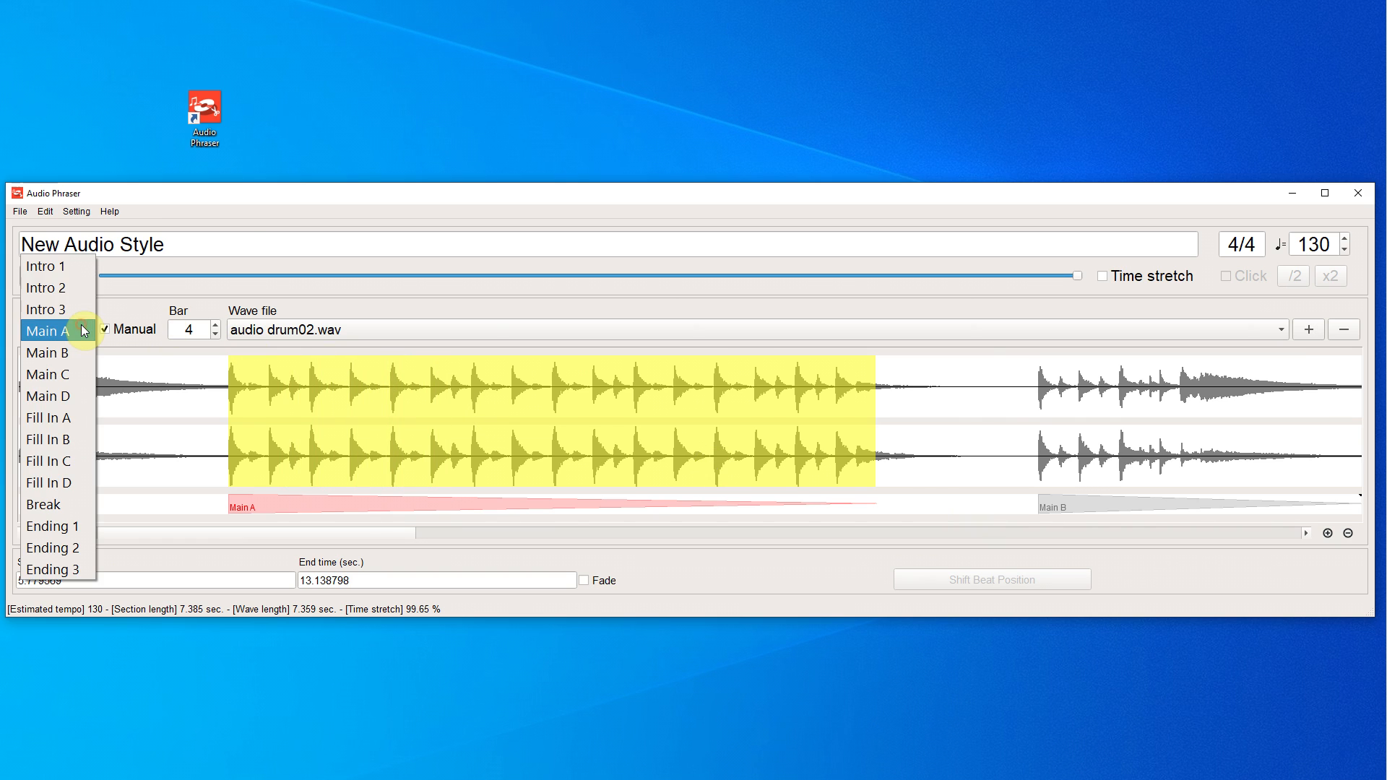
pyautogui.click(69, 353)
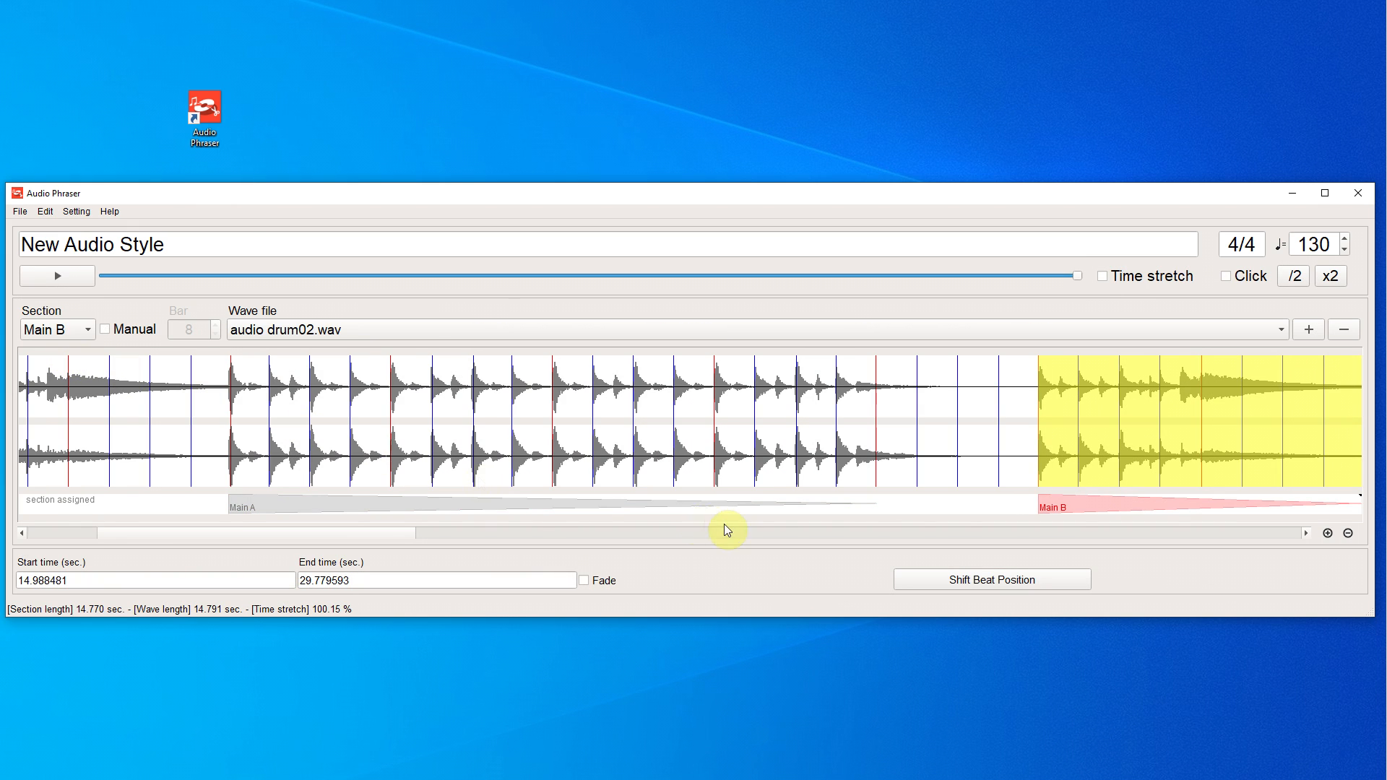
pyautogui.moveTo(399, 536); pyautogui.dragTo(611, 557)
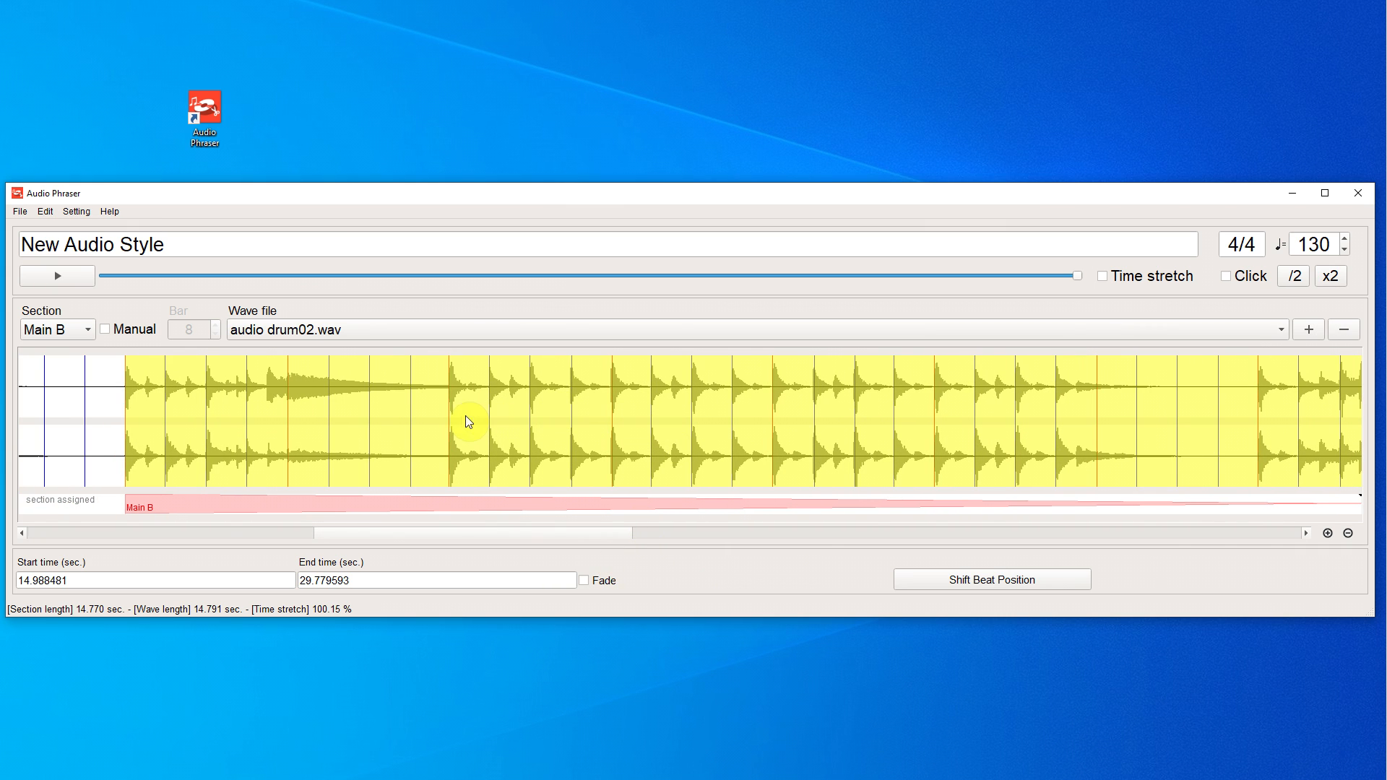
pyautogui.moveTo(454, 423); pyautogui.dragTo(1091, 418)
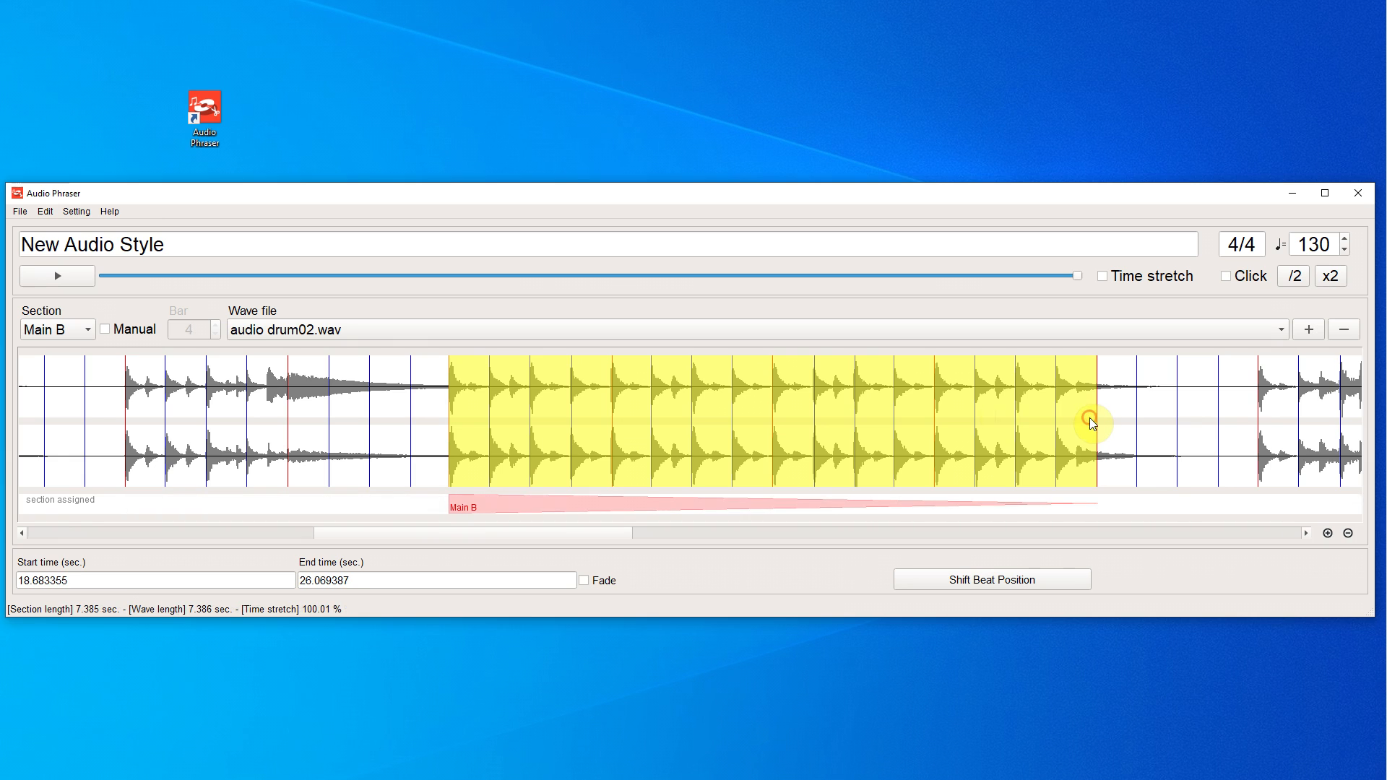
pyautogui.click(62, 279)
pyautogui.click(63, 279)
# Assign Main C to the third four-bar groove, from about 31.61 to 38.99 seconds, and audition it
pyautogui.click(72, 328)
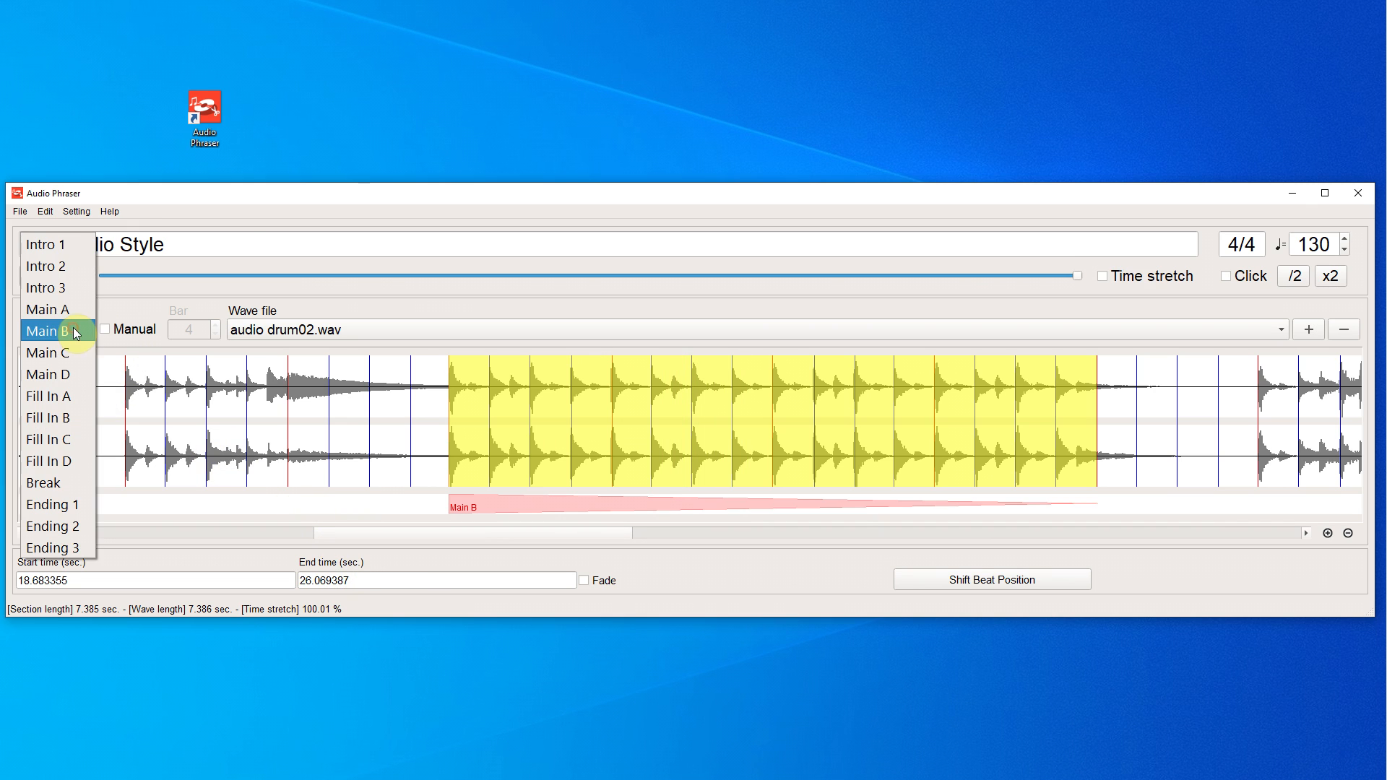
pyautogui.click(68, 357)
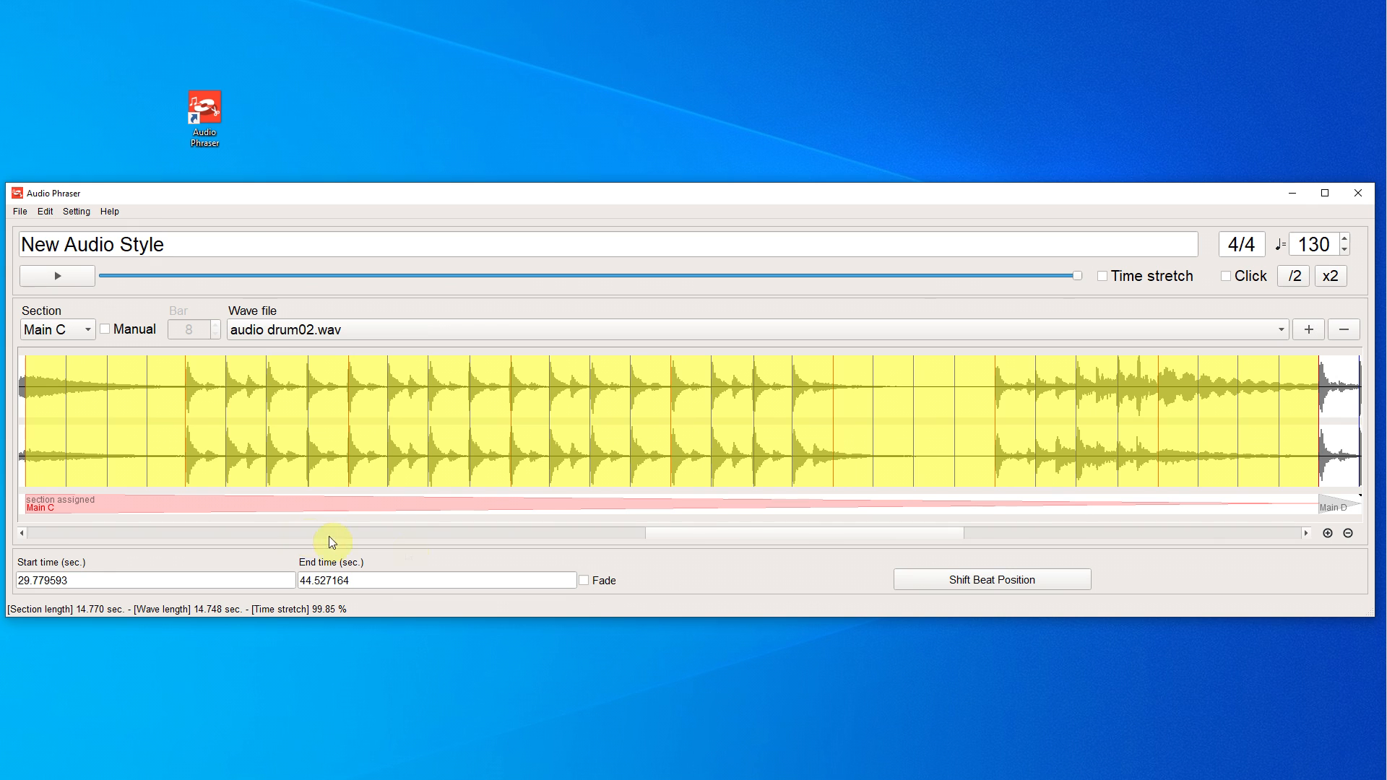
pyautogui.click(1348, 534)
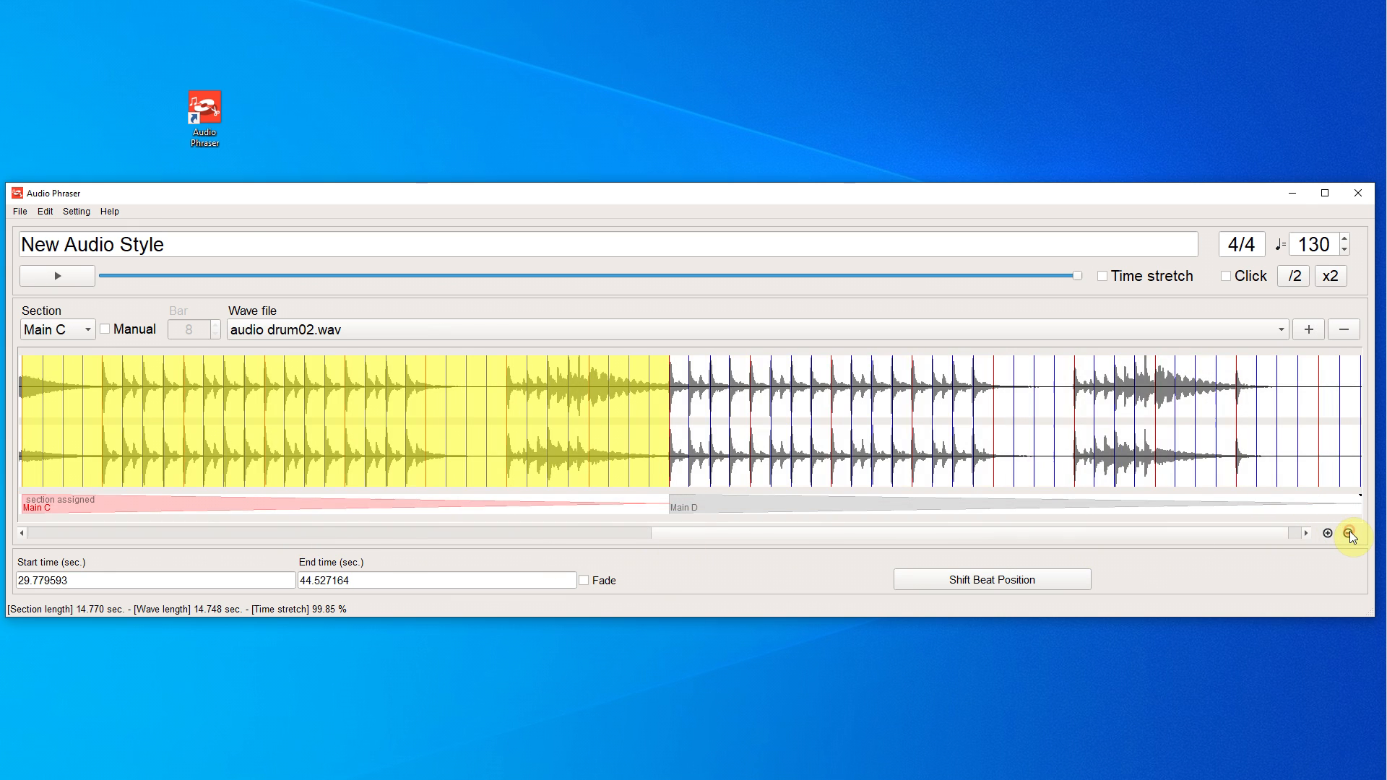
pyautogui.click(1348, 534)
pyautogui.moveTo(713, 400); pyautogui.dragTo(873, 417)
pyautogui.click(58, 275)
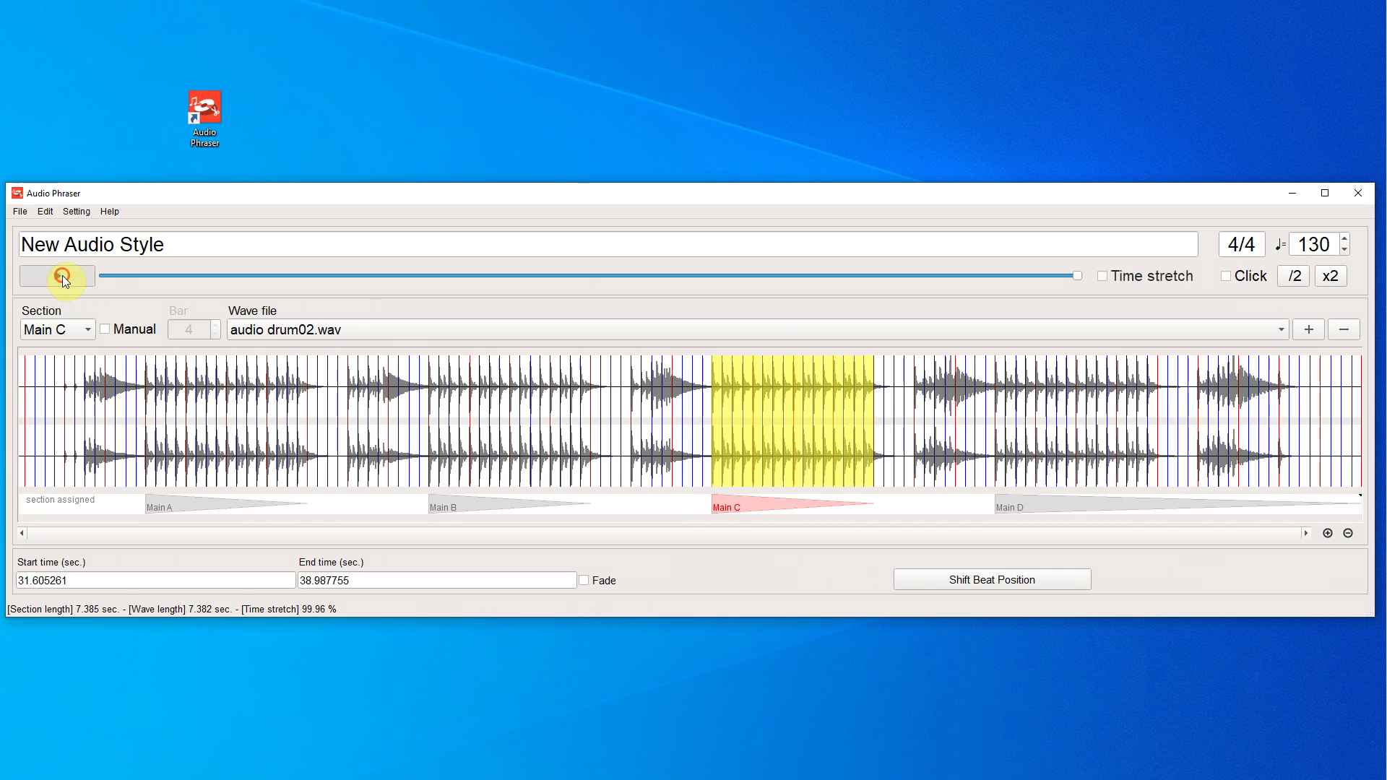
# Assign Main D to the fourth four-bar groove, from about 44.53 to 51.93 seconds, and audition it
pyautogui.click(1328, 533)
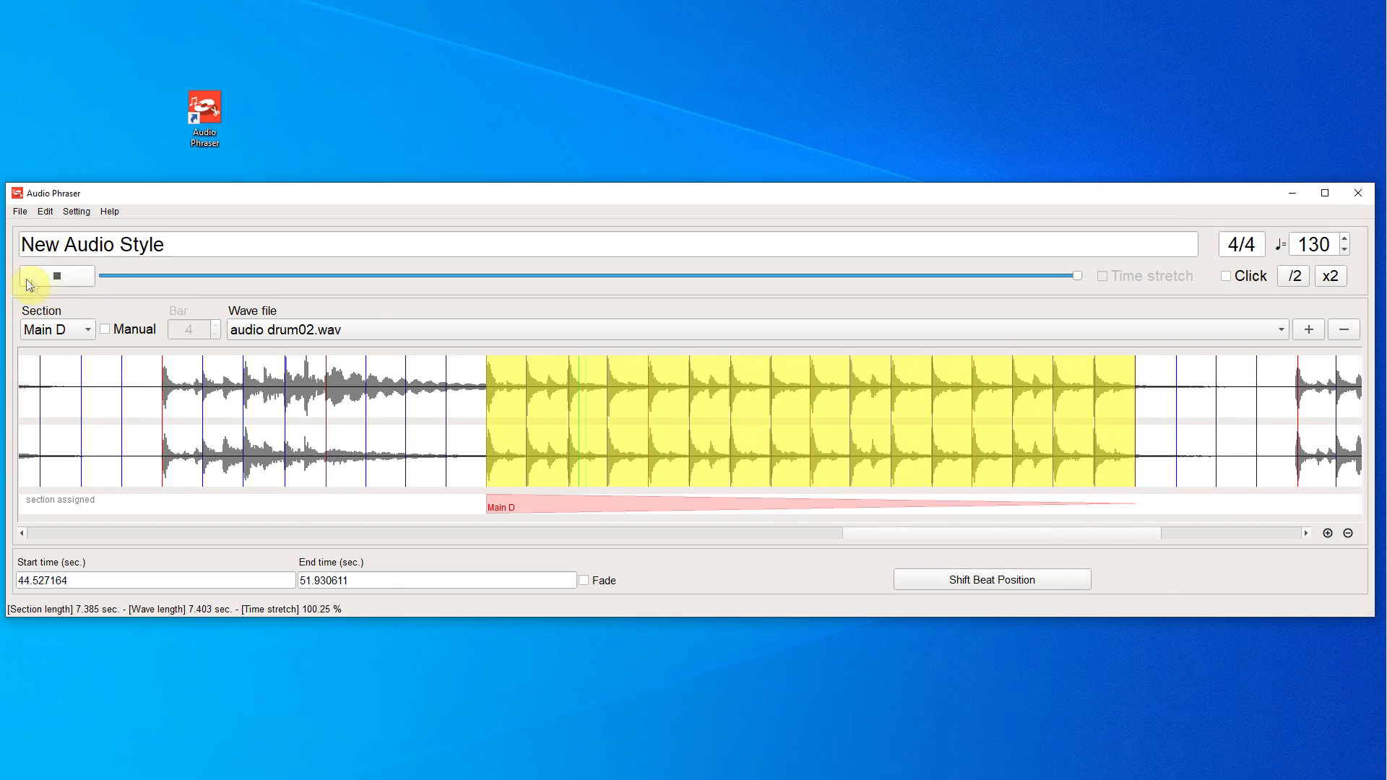
pyautogui.click(49, 272)
# Save the audio style project as "oldie audio01" in the audio style folder
pyautogui.click(20, 211)
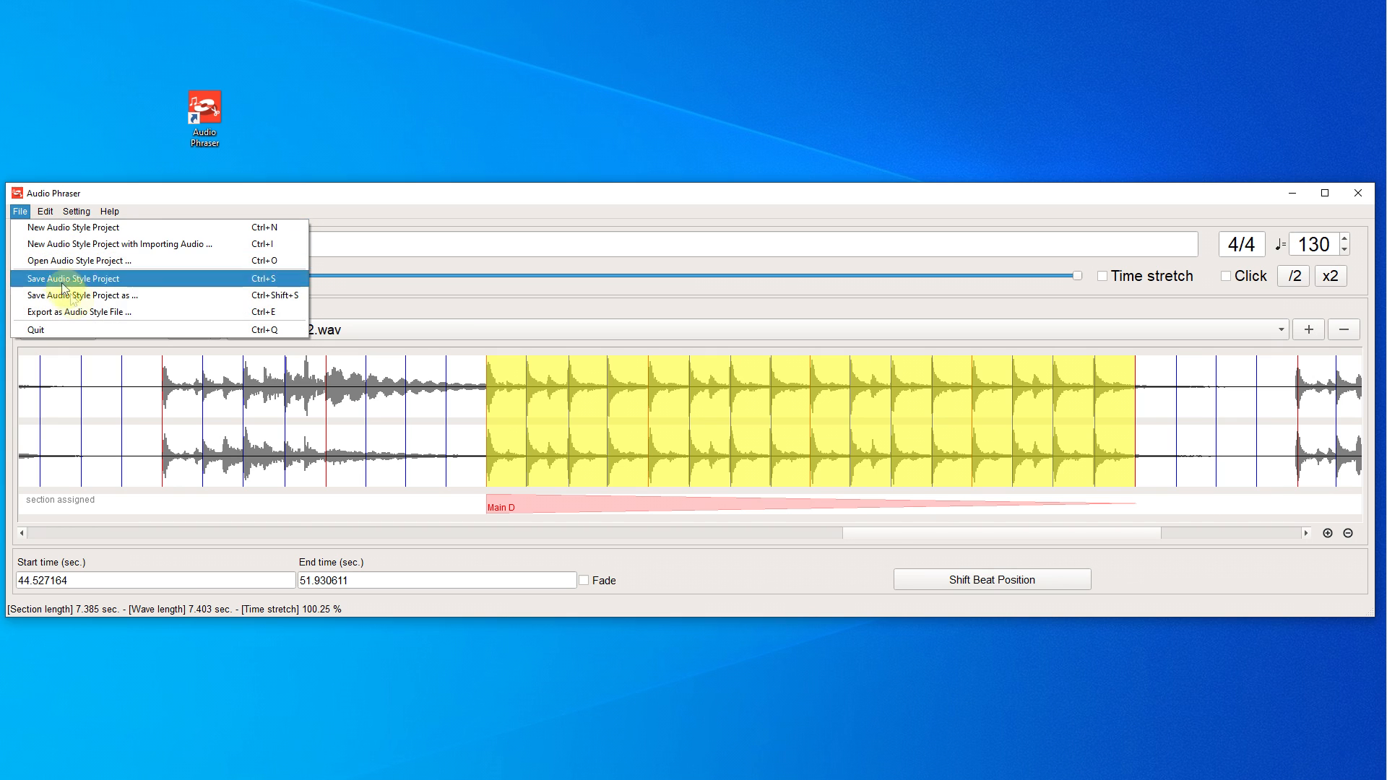
pyautogui.click(107, 295)
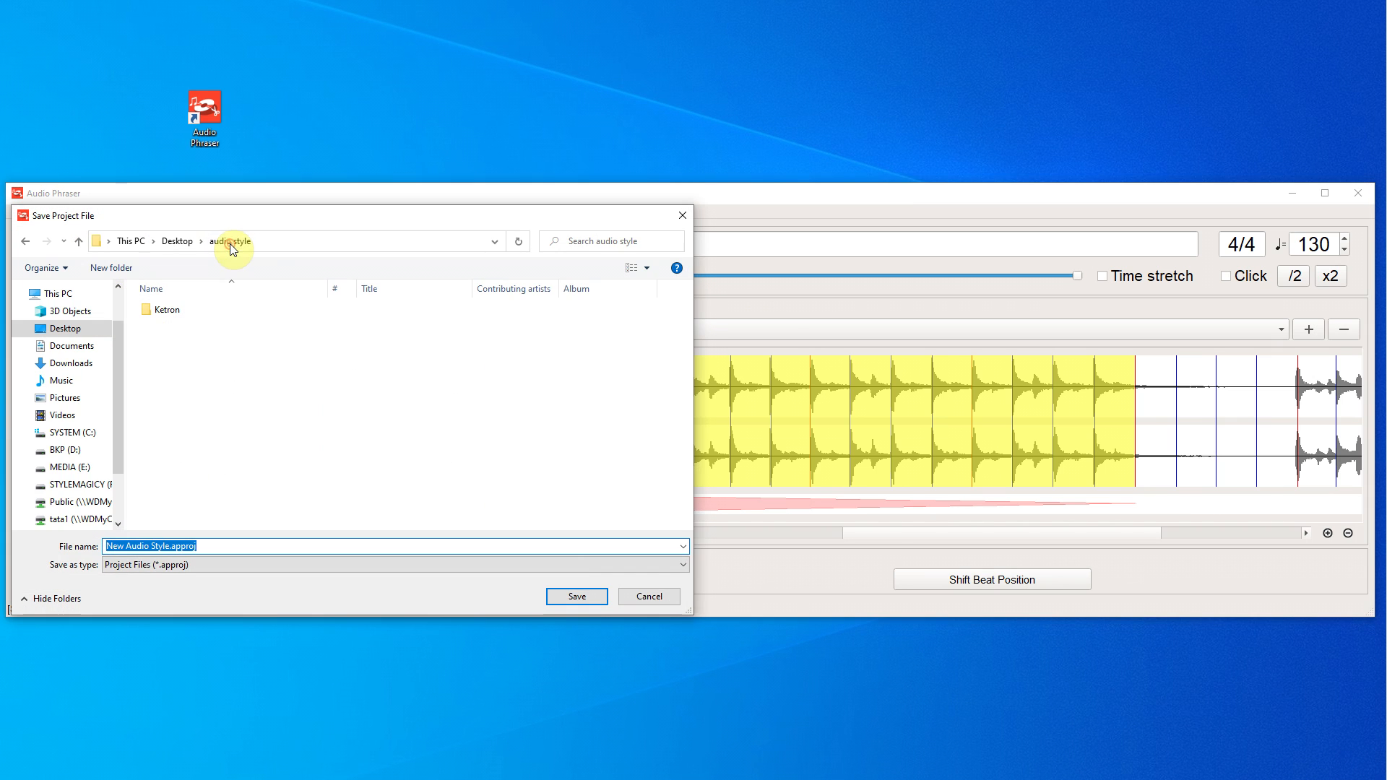
pyautogui.click(168, 546)
pyautogui.moveTo(168, 547); pyautogui.dragTo(72, 546)
pyautogui.write('oldie audi')
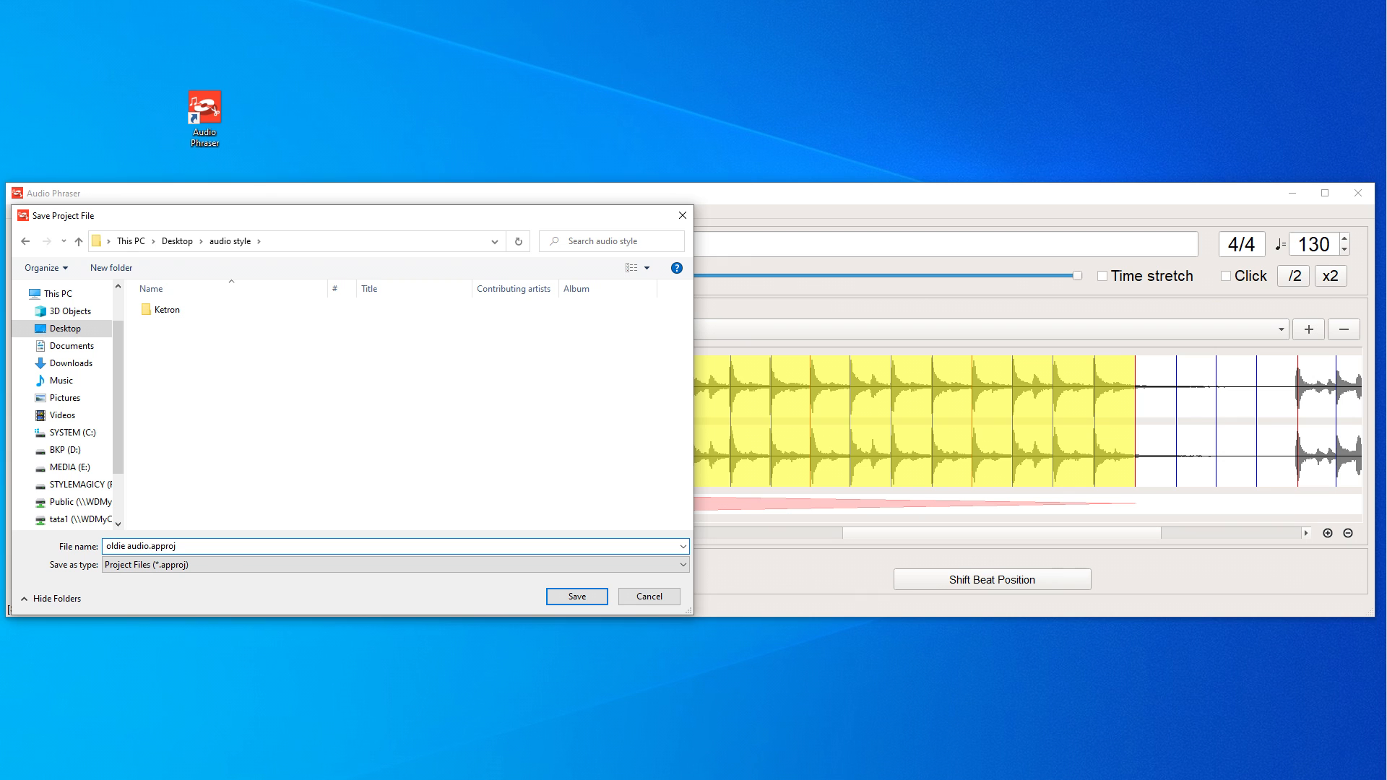
pyautogui.press('Return')
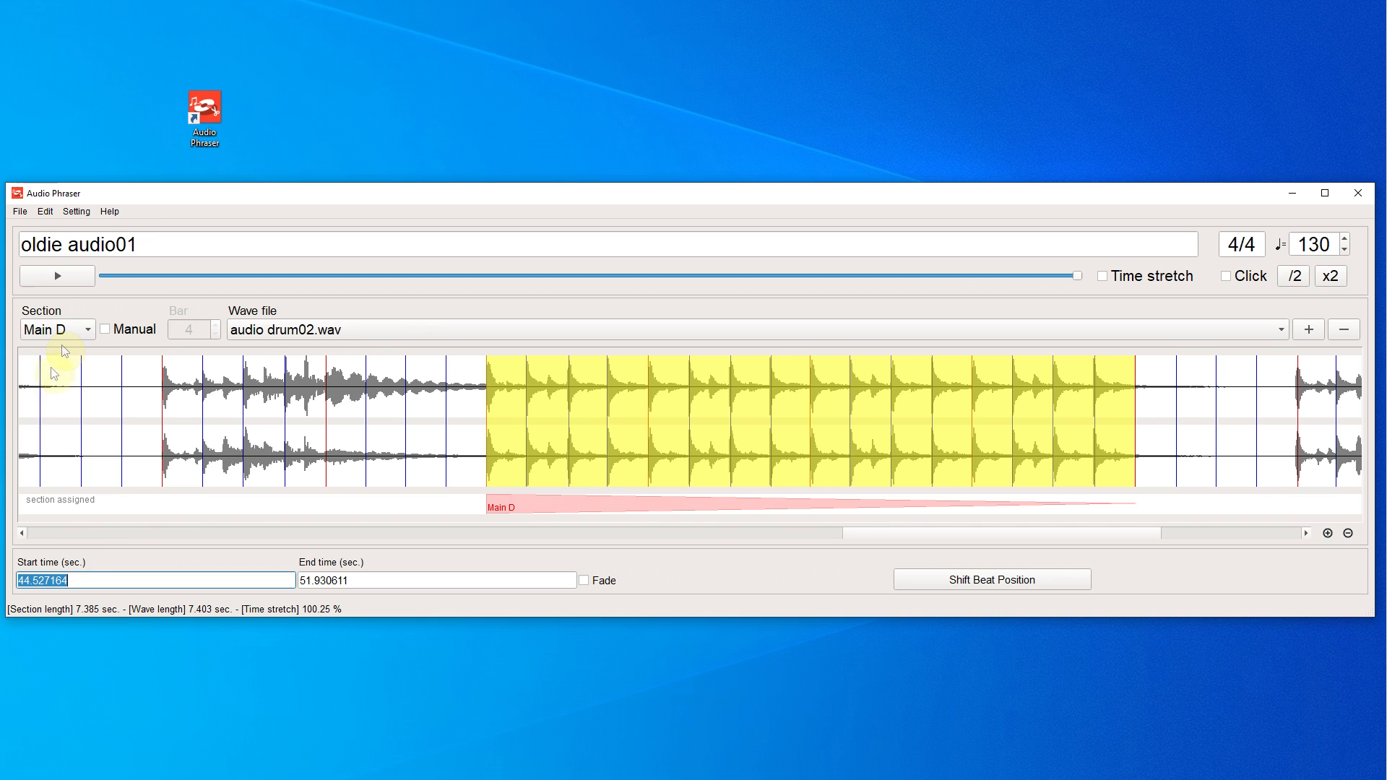
# Assign Intro 1 to the one-bar pickup of audio drum02.wav, from about 2.07 to 3.93 seconds, and audition it
pyautogui.click(86, 331)
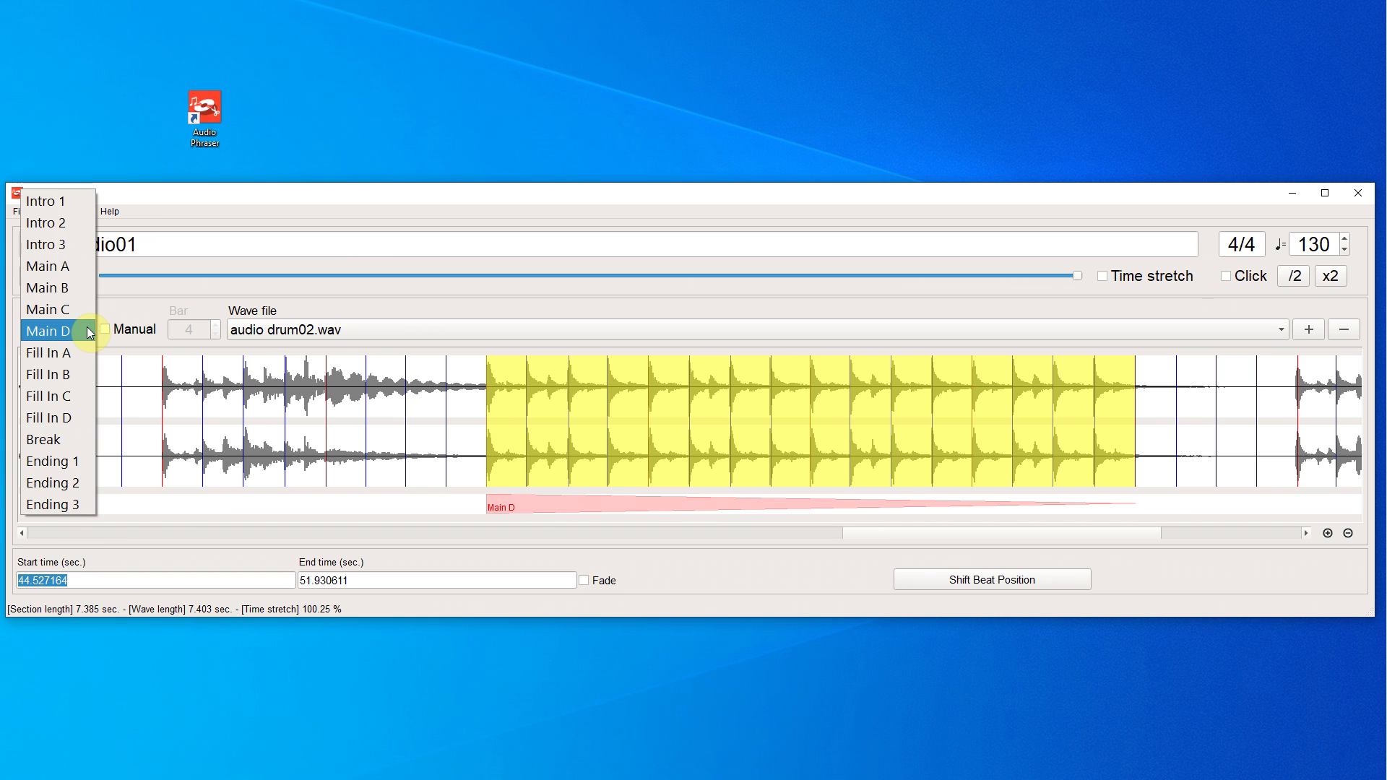
pyautogui.click(62, 201)
pyautogui.click(1305, 330)
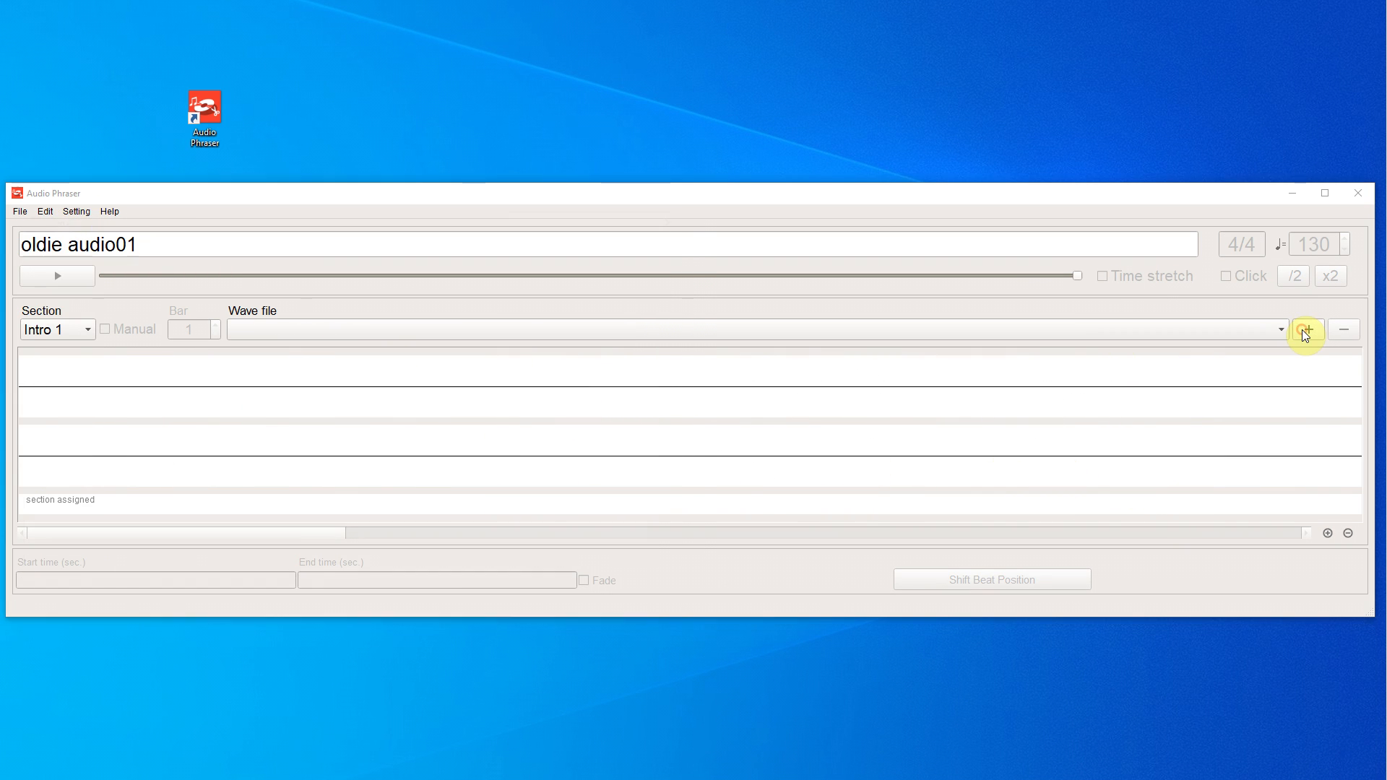
pyautogui.doubleClick(264, 338)
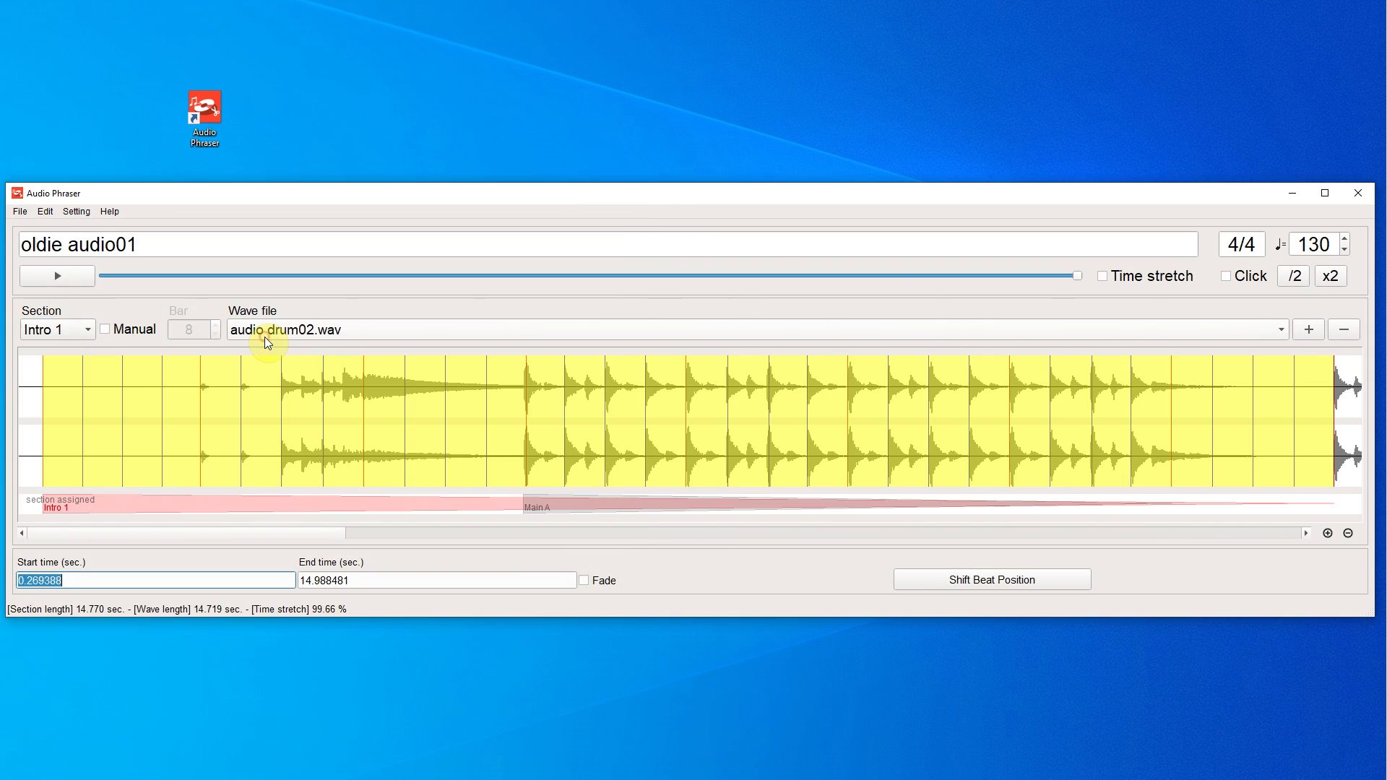
pyautogui.click(1349, 534)
pyautogui.click(1349, 534)
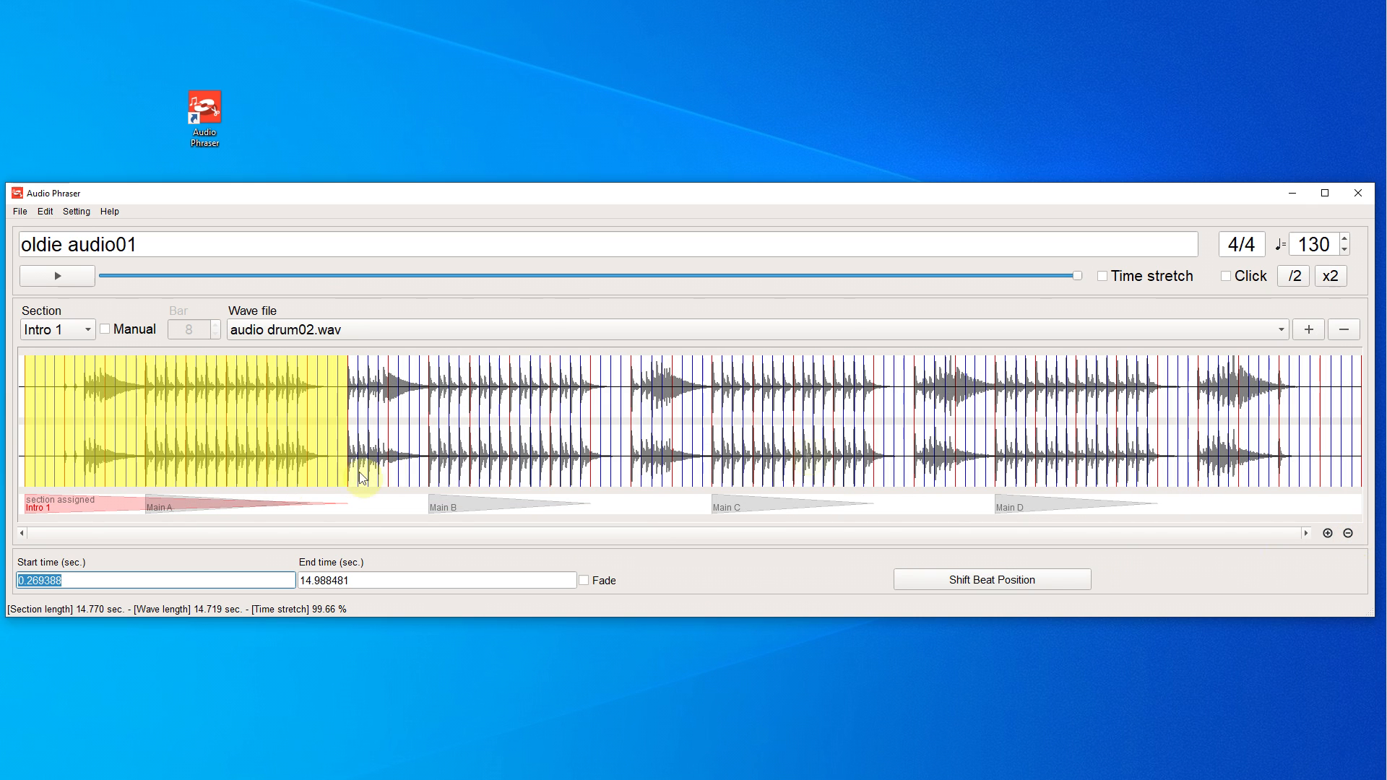
pyautogui.moveTo(65, 396); pyautogui.dragTo(105, 396)
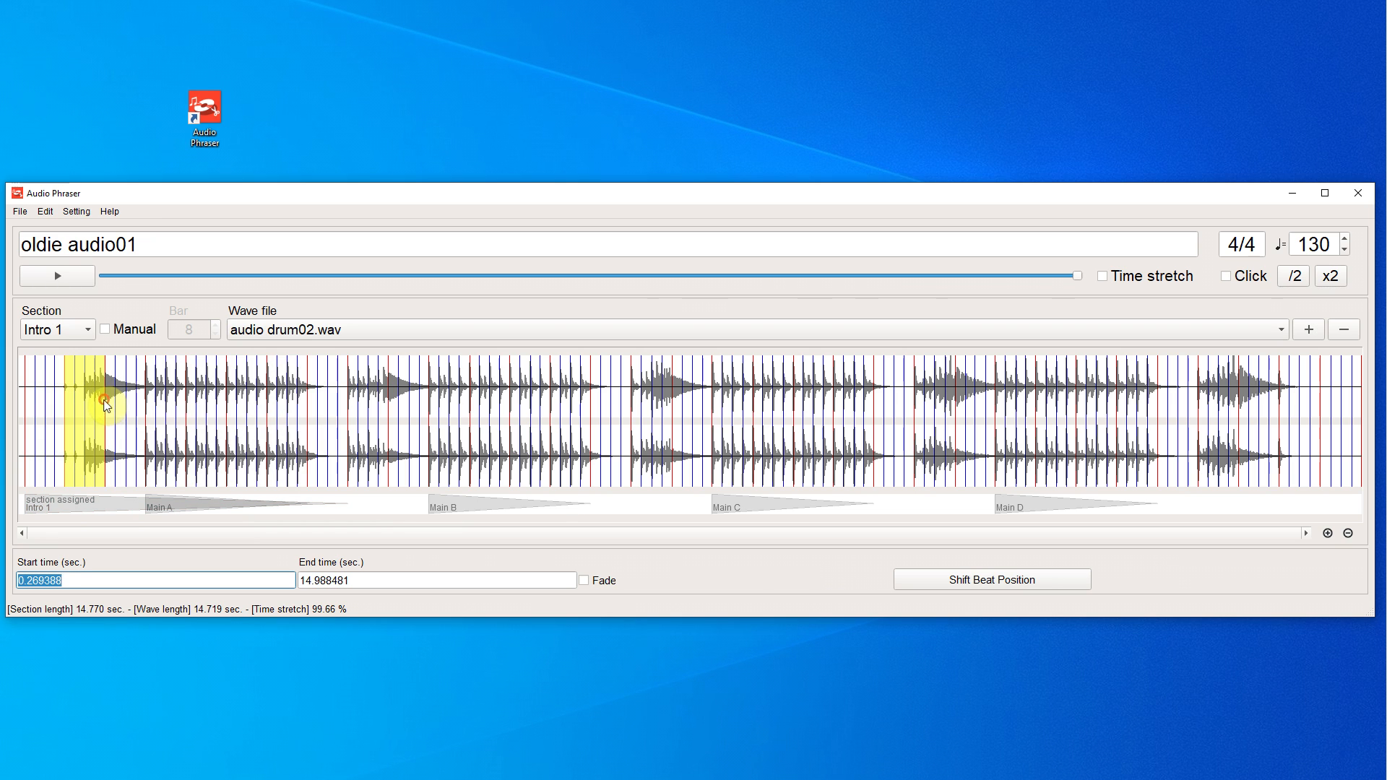
pyautogui.click(52, 275)
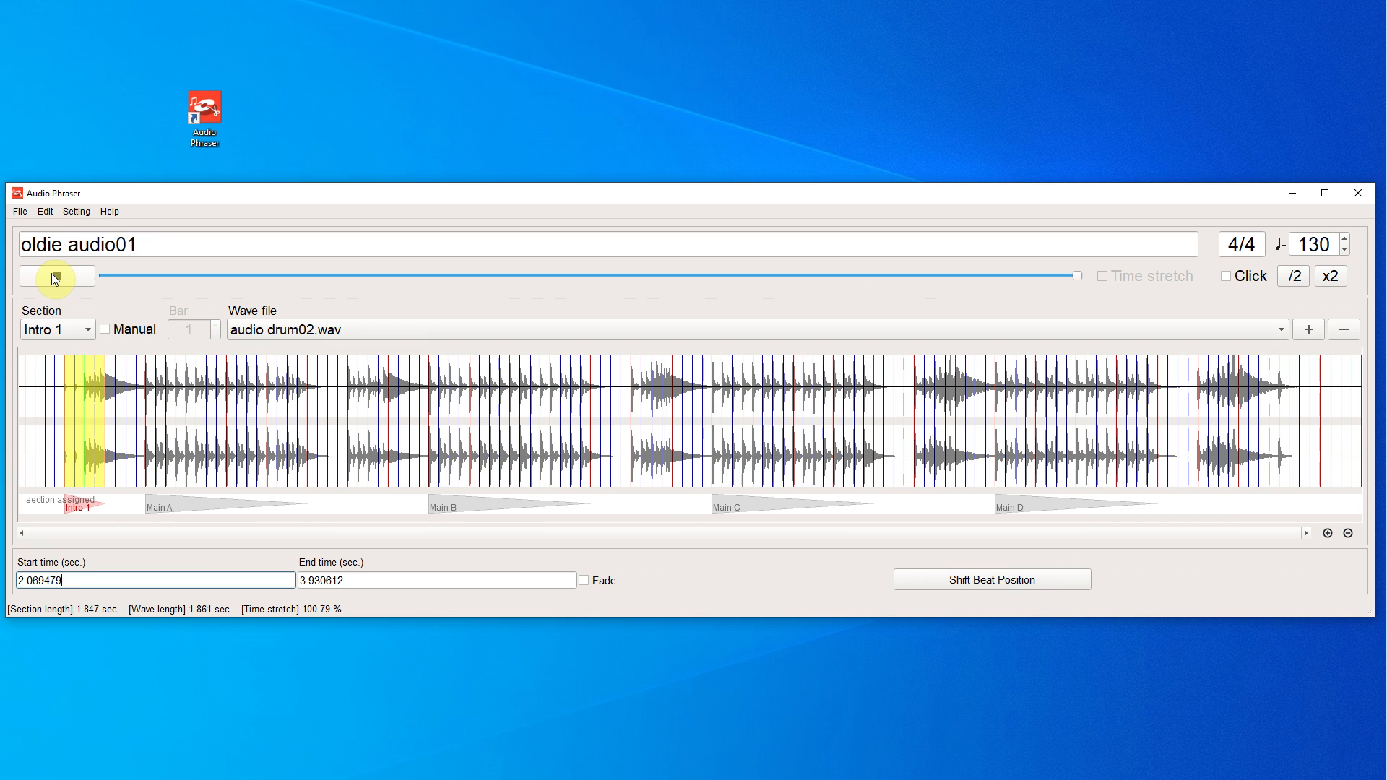
pyautogui.click(52, 275)
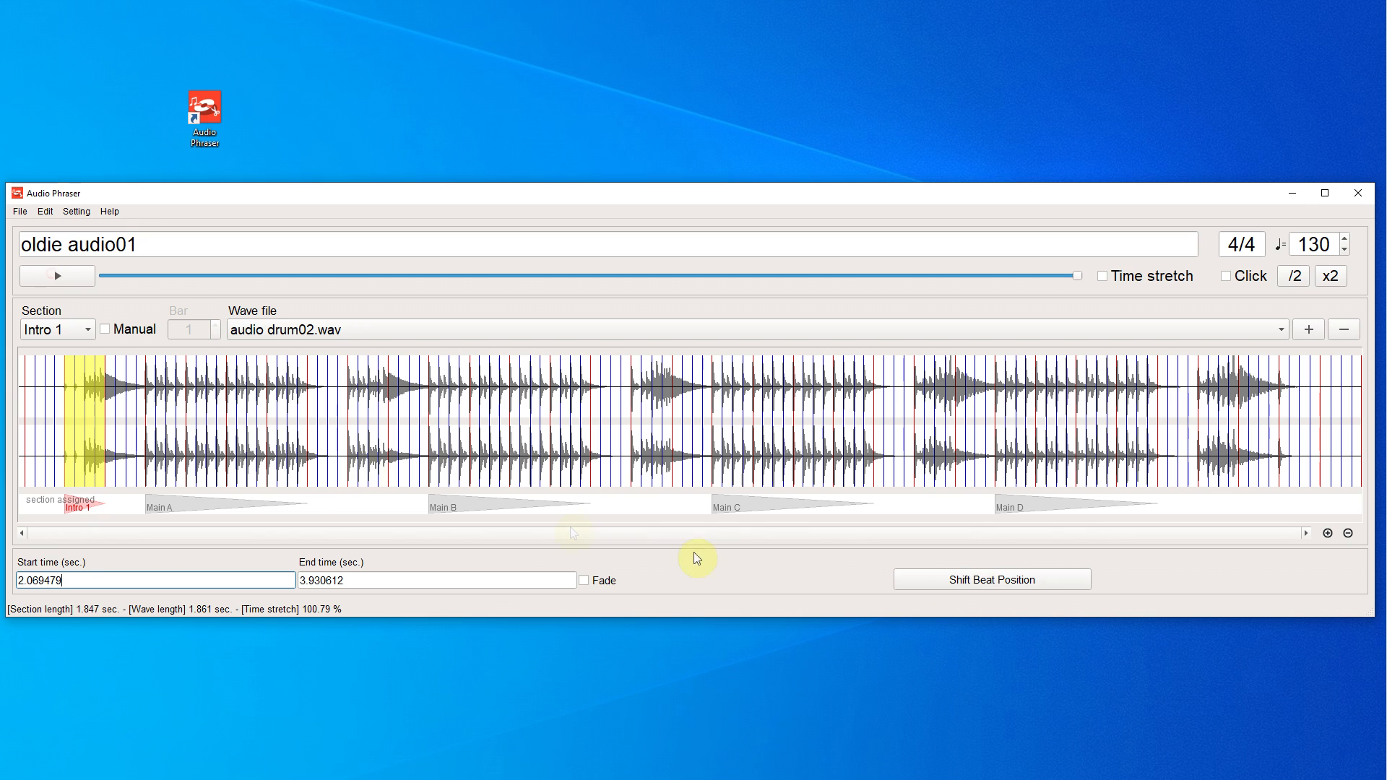
# Switch Intro 1 to manual range editing, trim its end to just before the next hit, and audition it
pyautogui.click(1328, 533)
pyautogui.click(1328, 533)
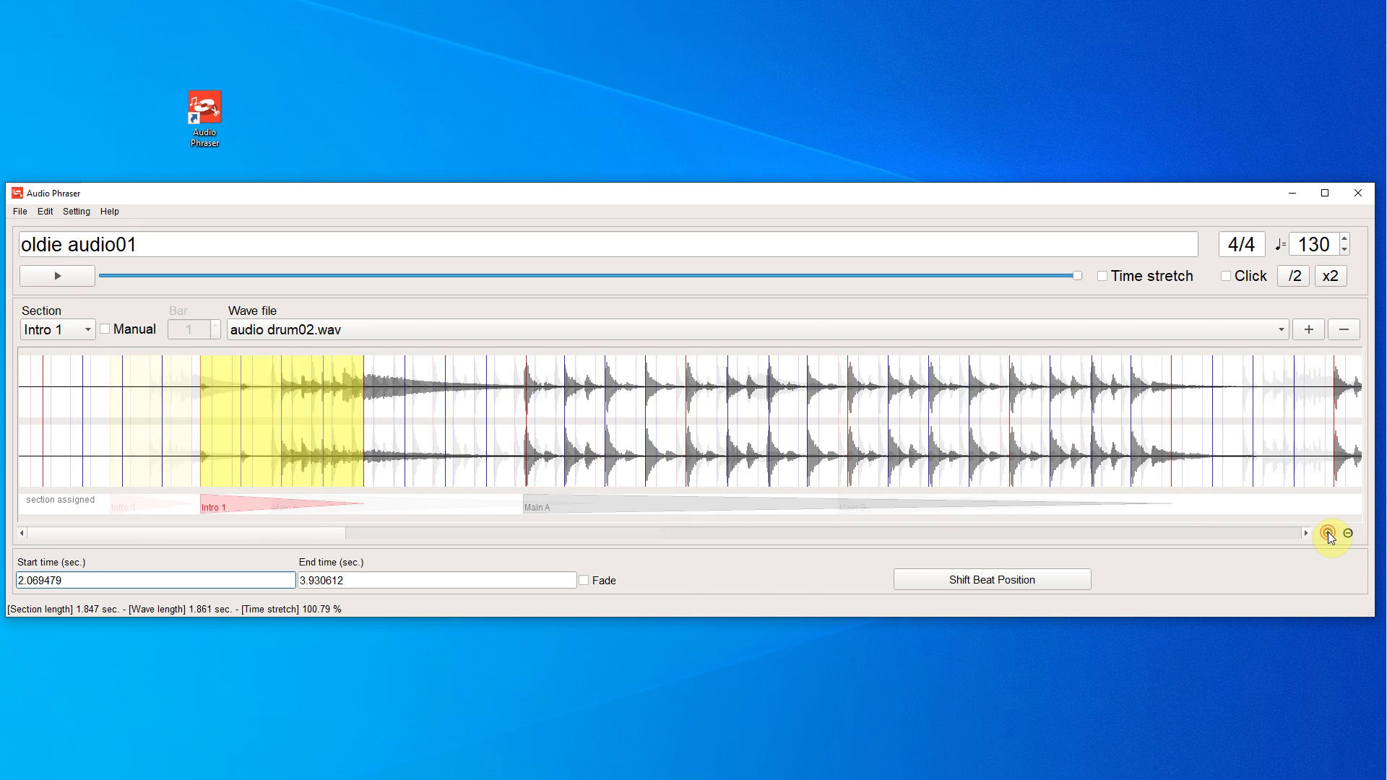
pyautogui.click(1328, 533)
pyautogui.click(1328, 532)
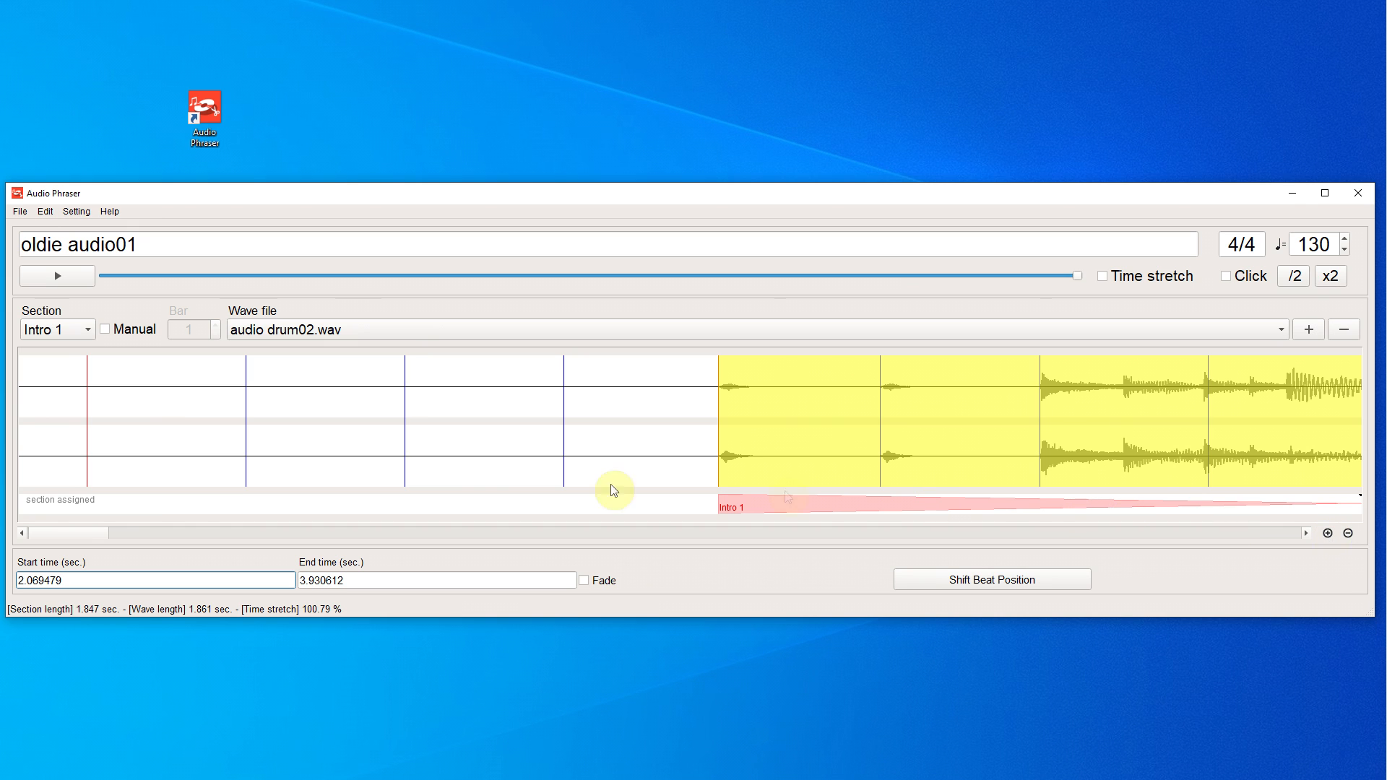
pyautogui.moveTo(92, 533); pyautogui.dragTo(127, 548)
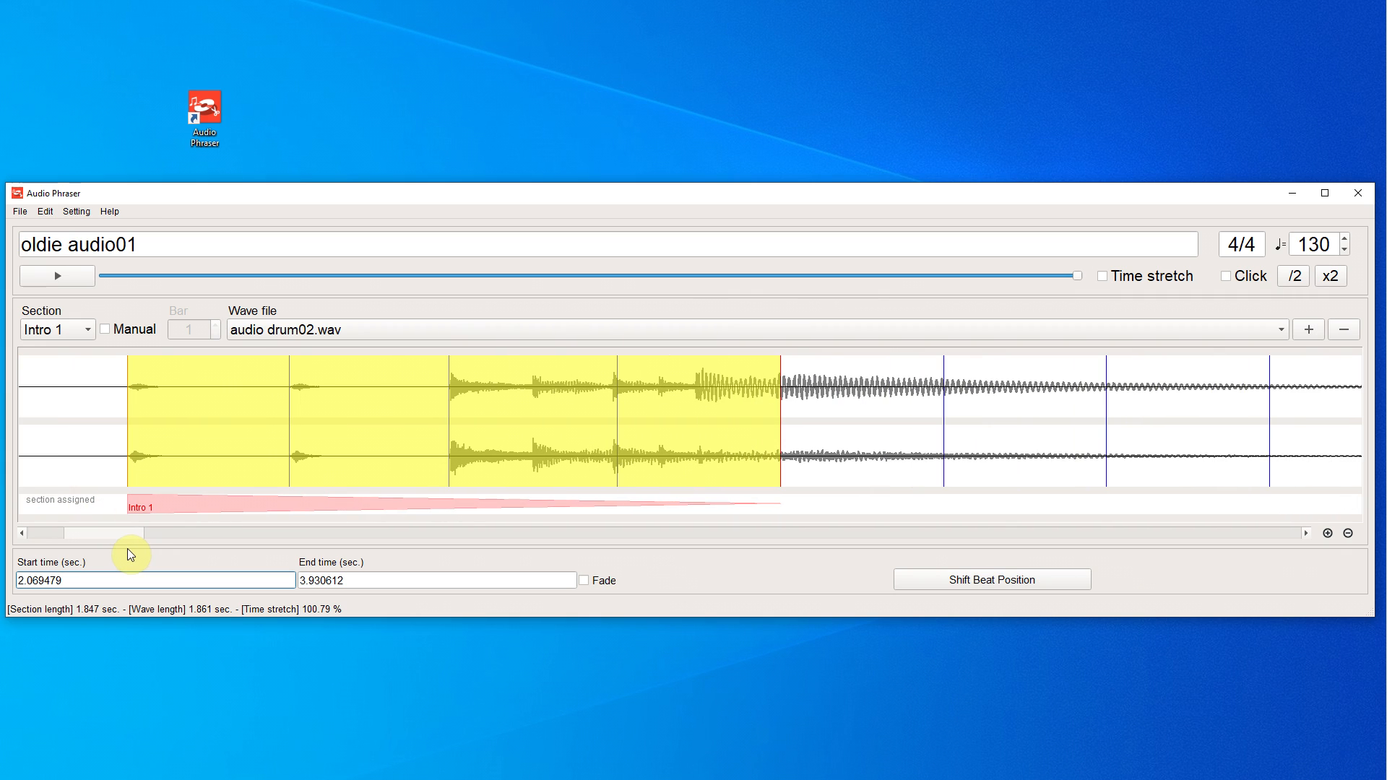
pyautogui.click(106, 331)
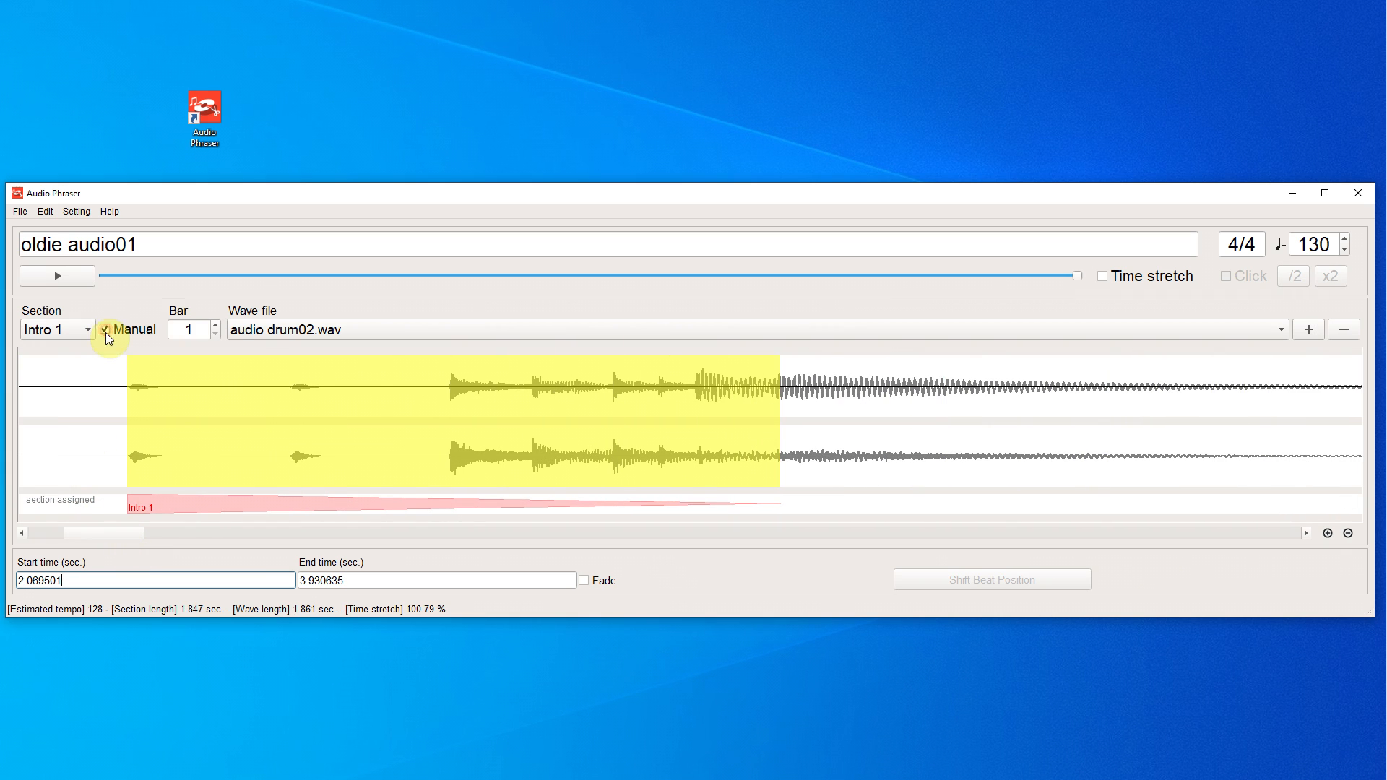
pyautogui.moveTo(779, 421); pyautogui.dragTo(771, 421)
pyautogui.click(55, 275)
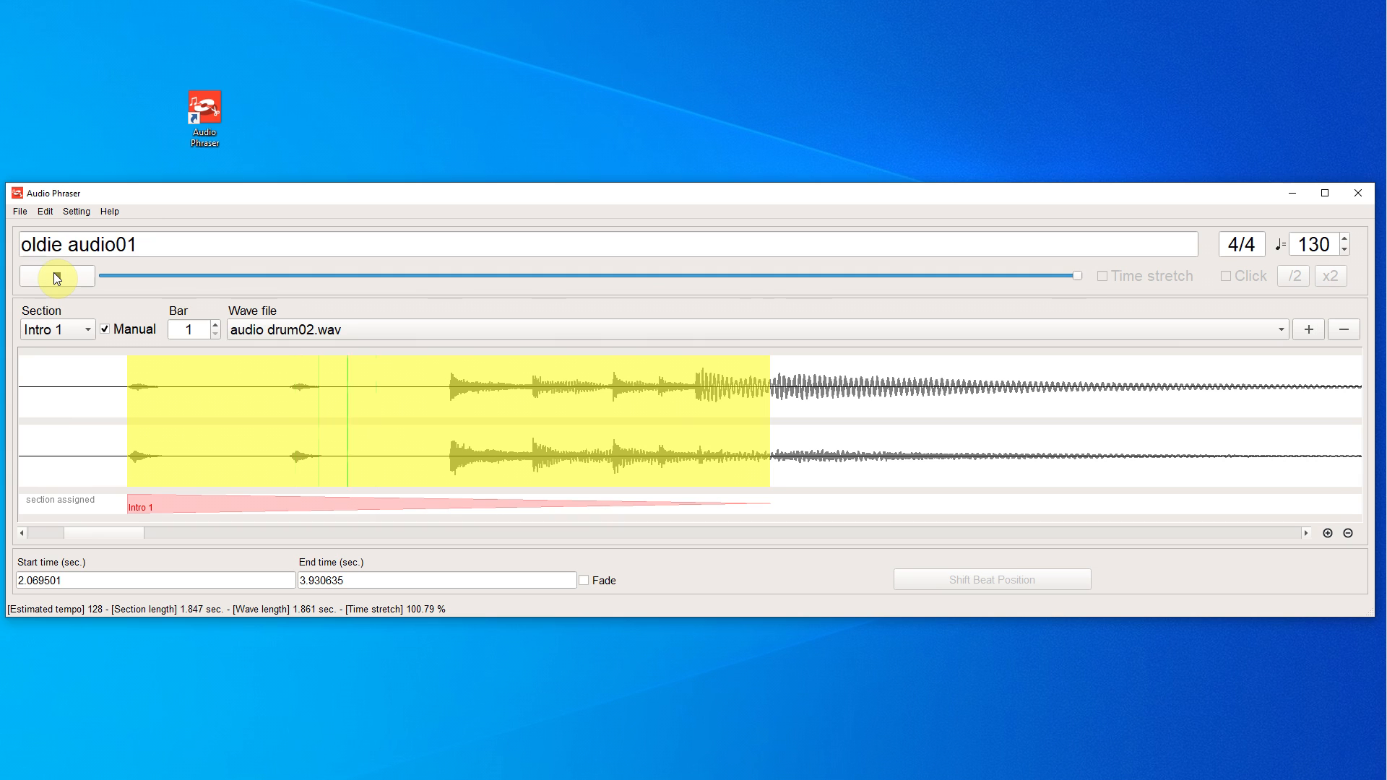
pyautogui.click(56, 276)
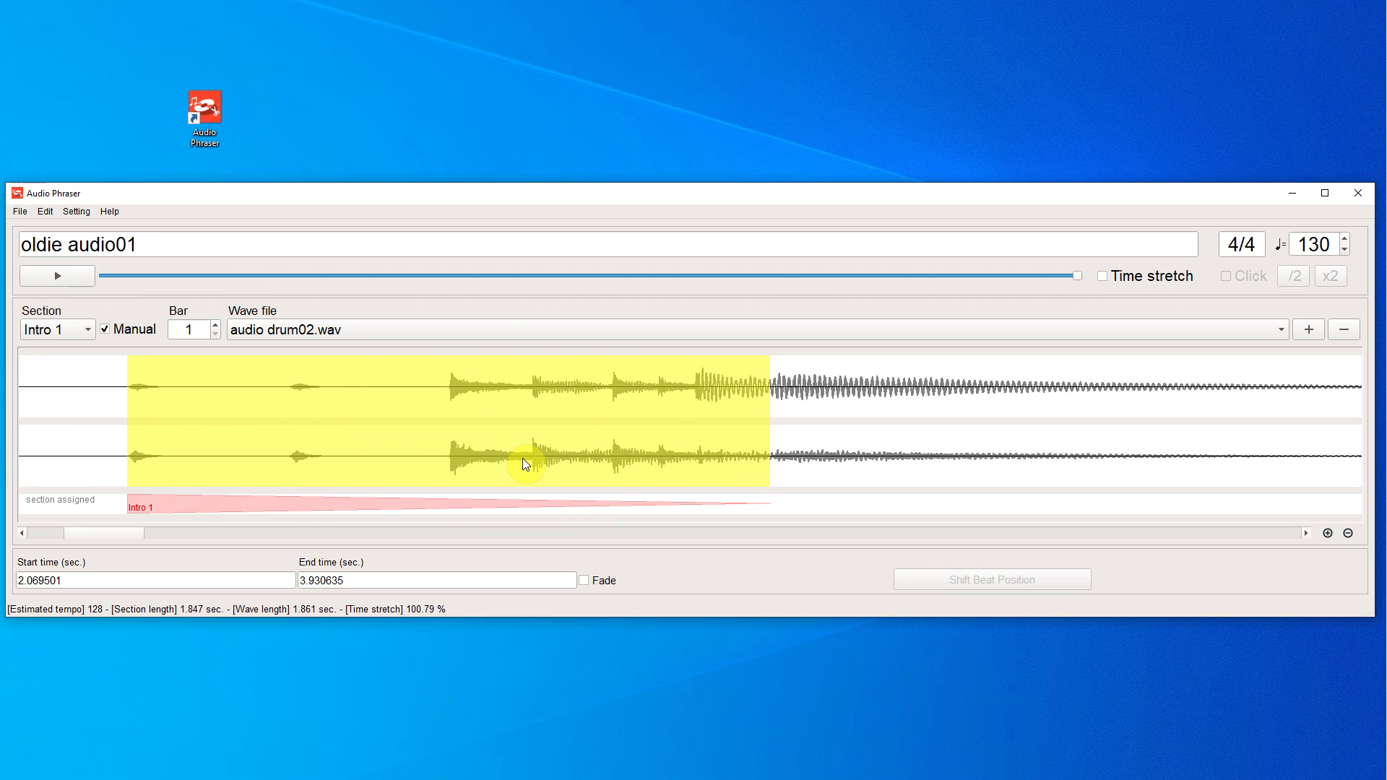
# Assign Fill In A to the one-bar fill of audio drum02.wav, from about 14.99 to 16.85 seconds, and audition it
pyautogui.click(84, 333)
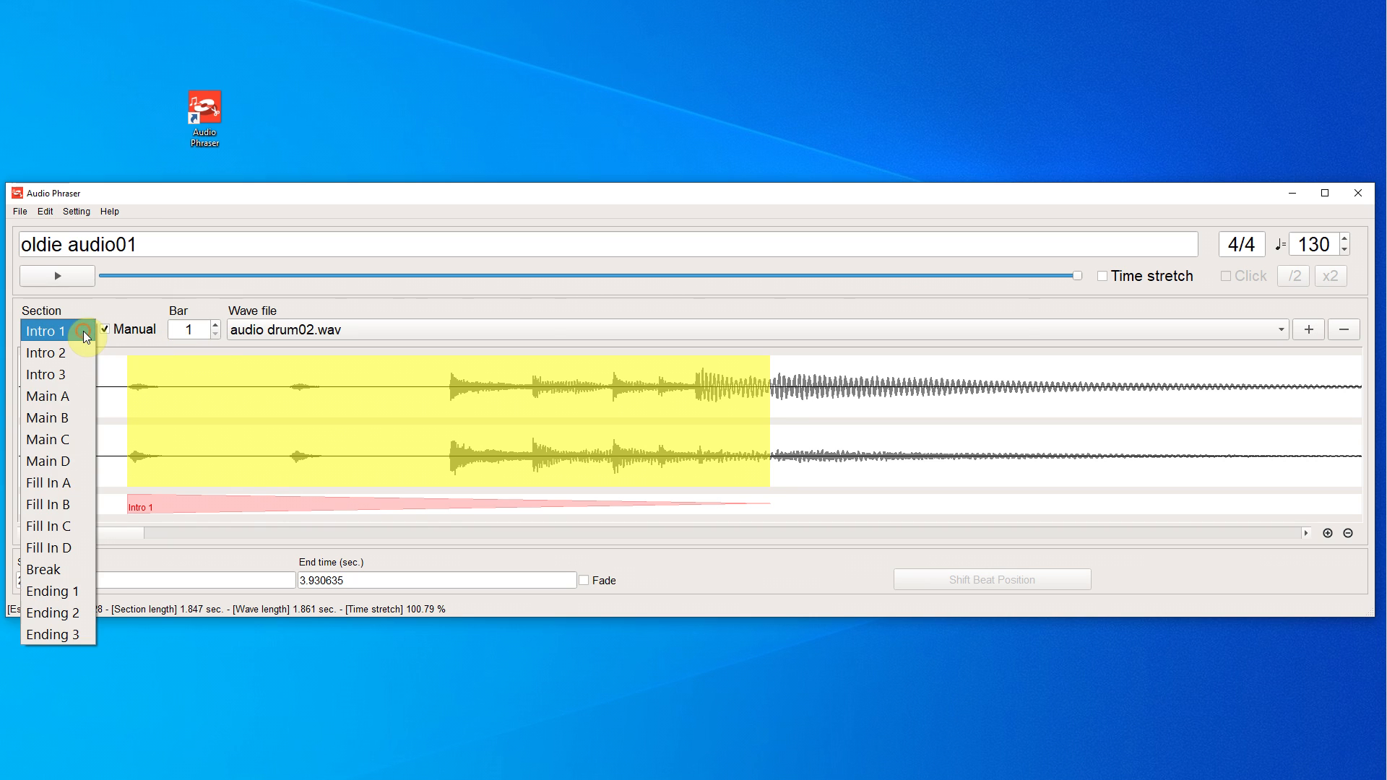
pyautogui.click(70, 484)
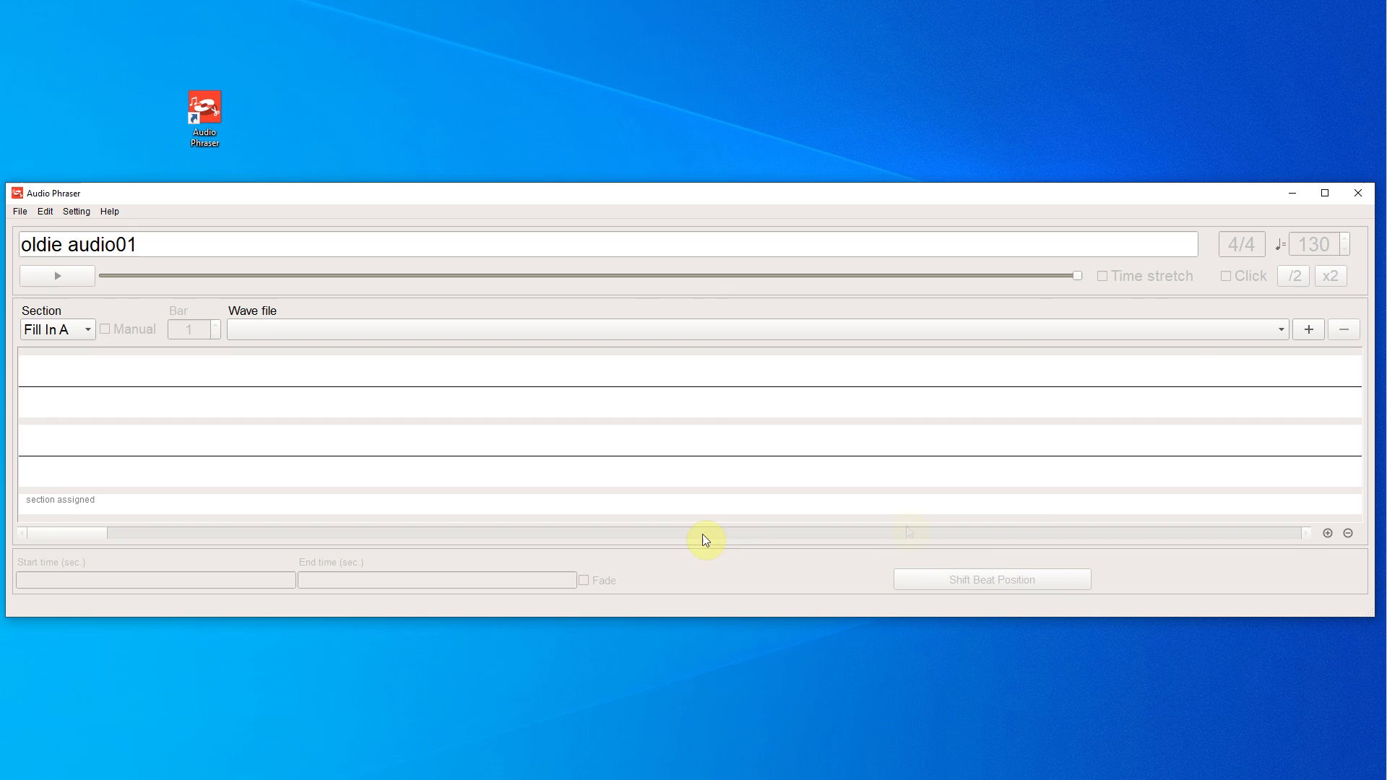
pyautogui.click(1286, 333)
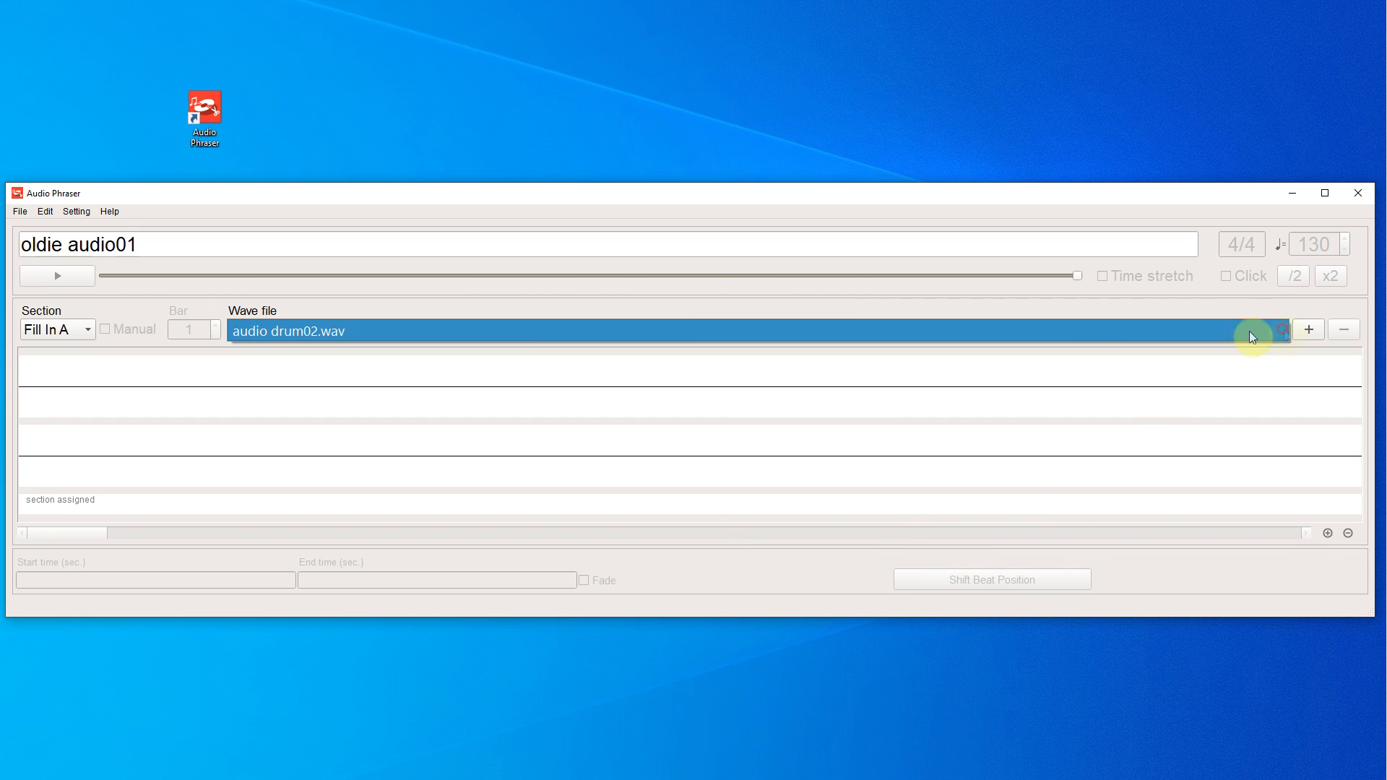
pyautogui.click(413, 334)
pyautogui.click(1349, 535)
pyautogui.click(1350, 536)
pyautogui.click(1350, 536)
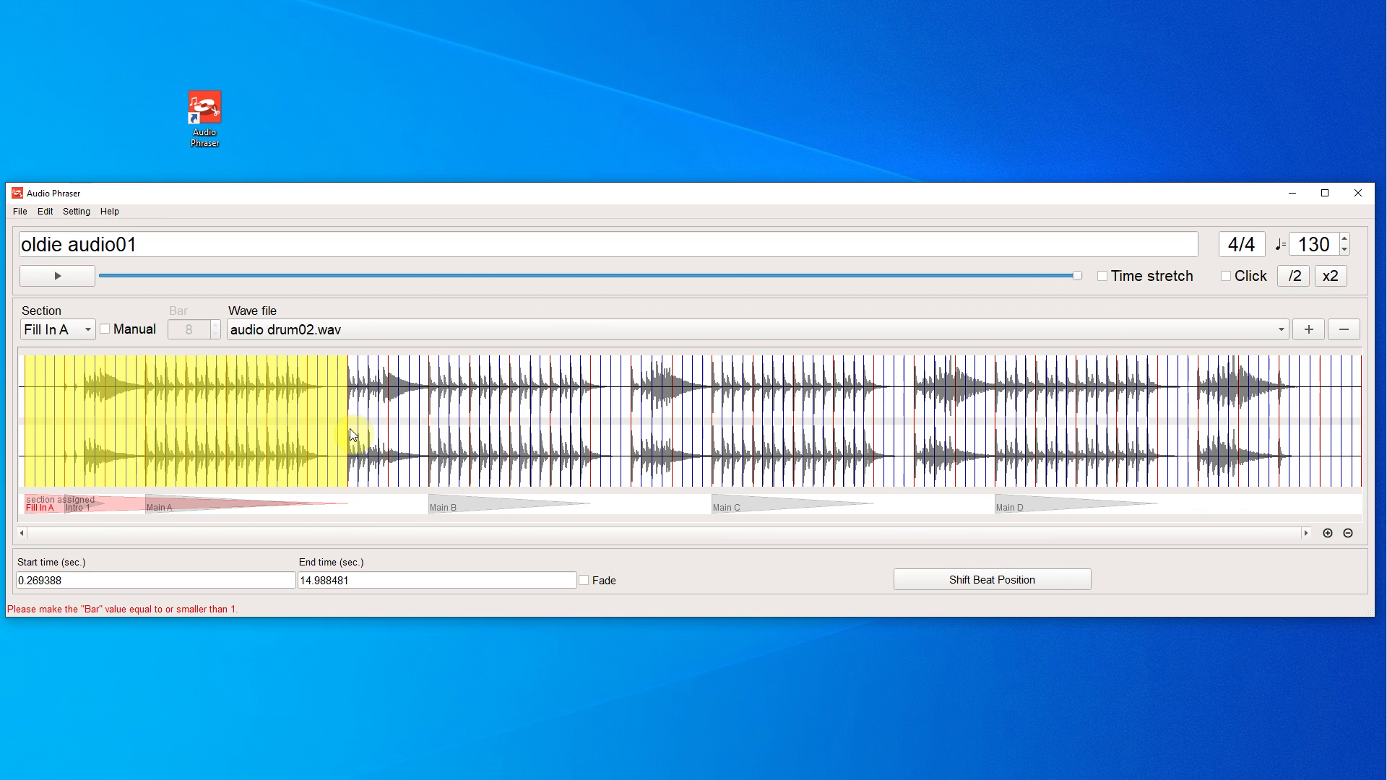
pyautogui.moveTo(348, 438); pyautogui.dragTo(384, 438)
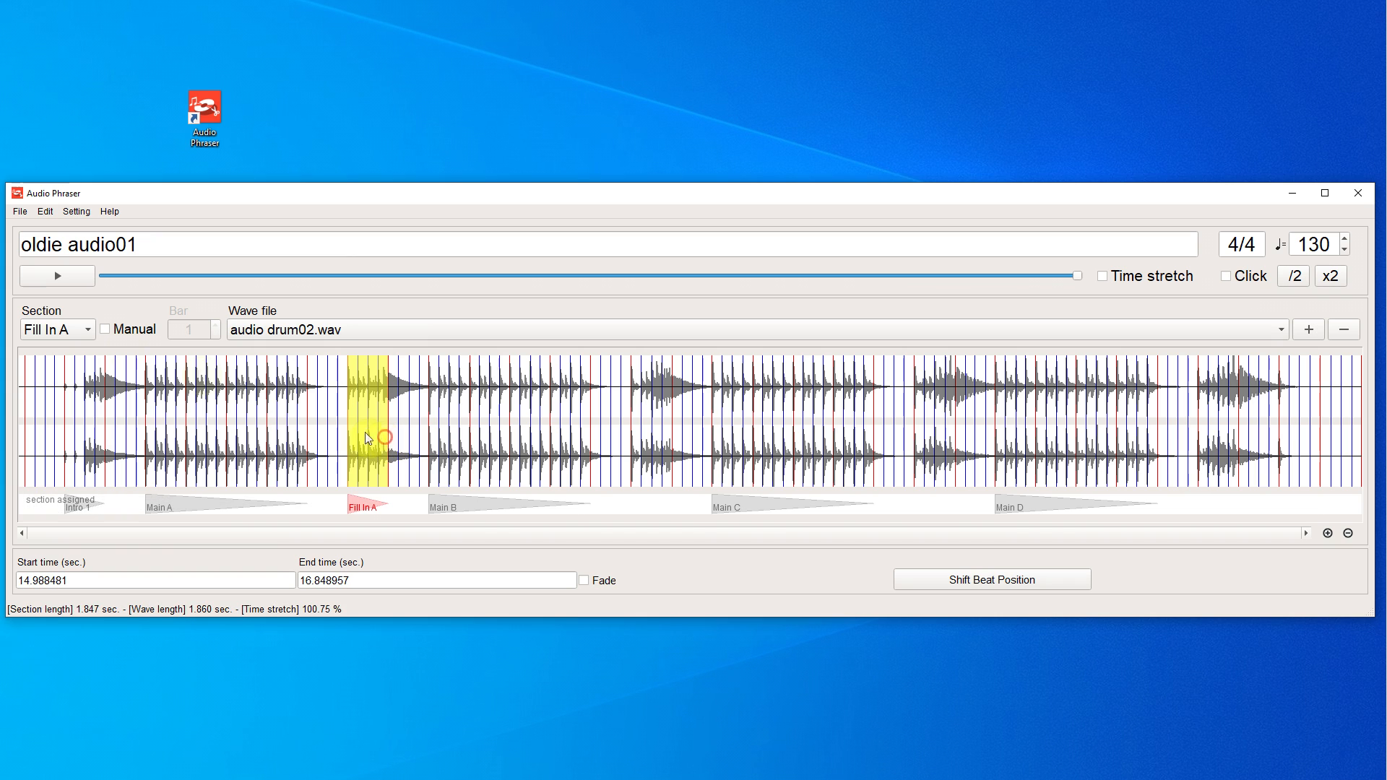
pyautogui.click(54, 276)
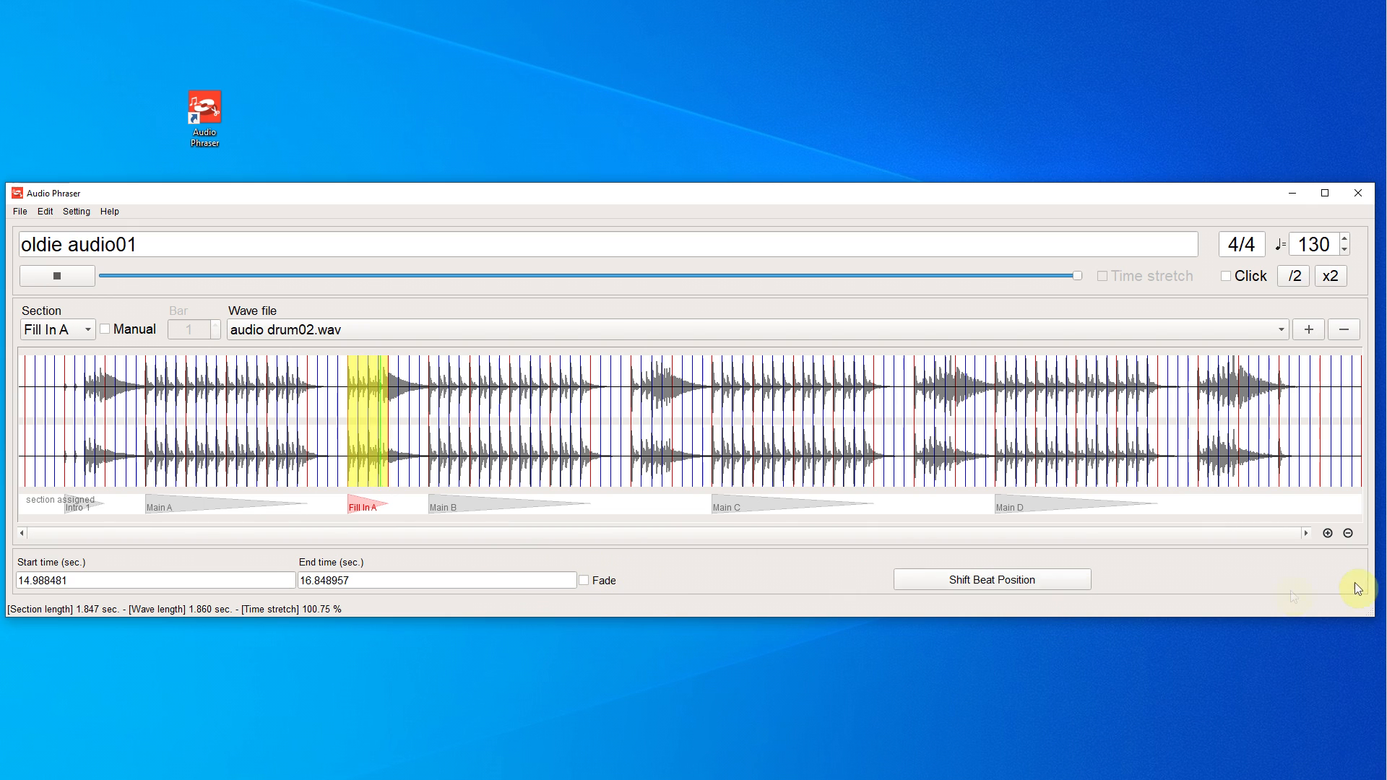
pyautogui.click(1328, 533)
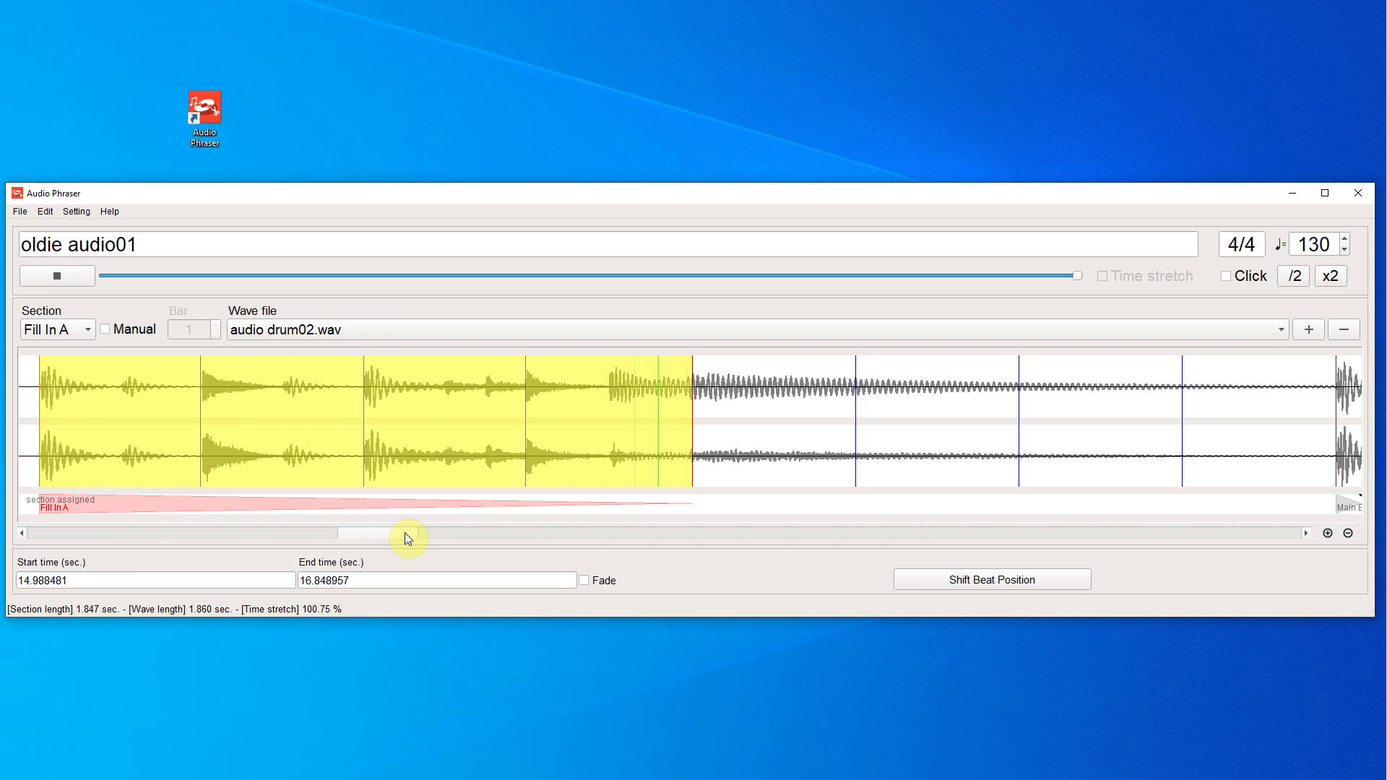
pyautogui.click(69, 275)
# Switch Fill In A to manual range editing, trim its end to just before the following hit, and audition it
pyautogui.click(106, 331)
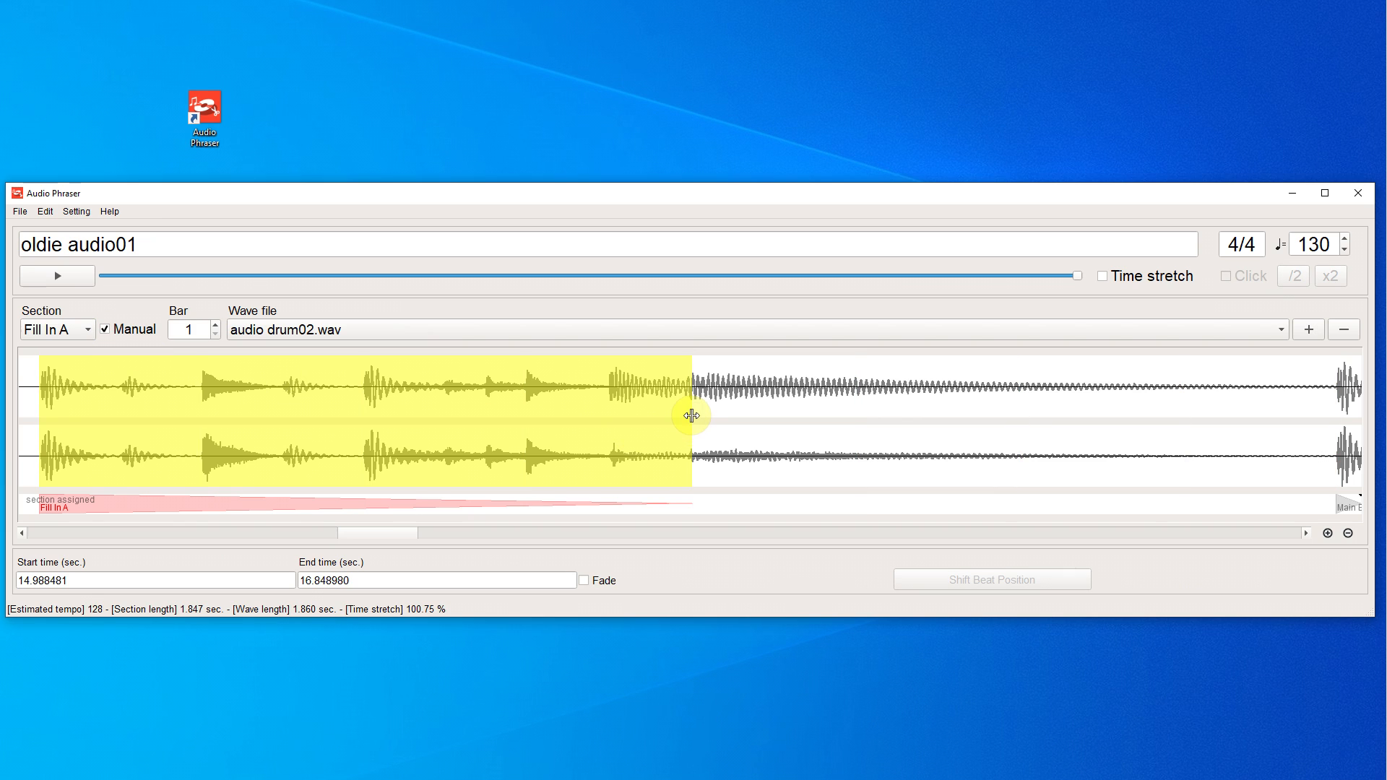
pyautogui.moveTo(691, 416); pyautogui.dragTo(684, 415)
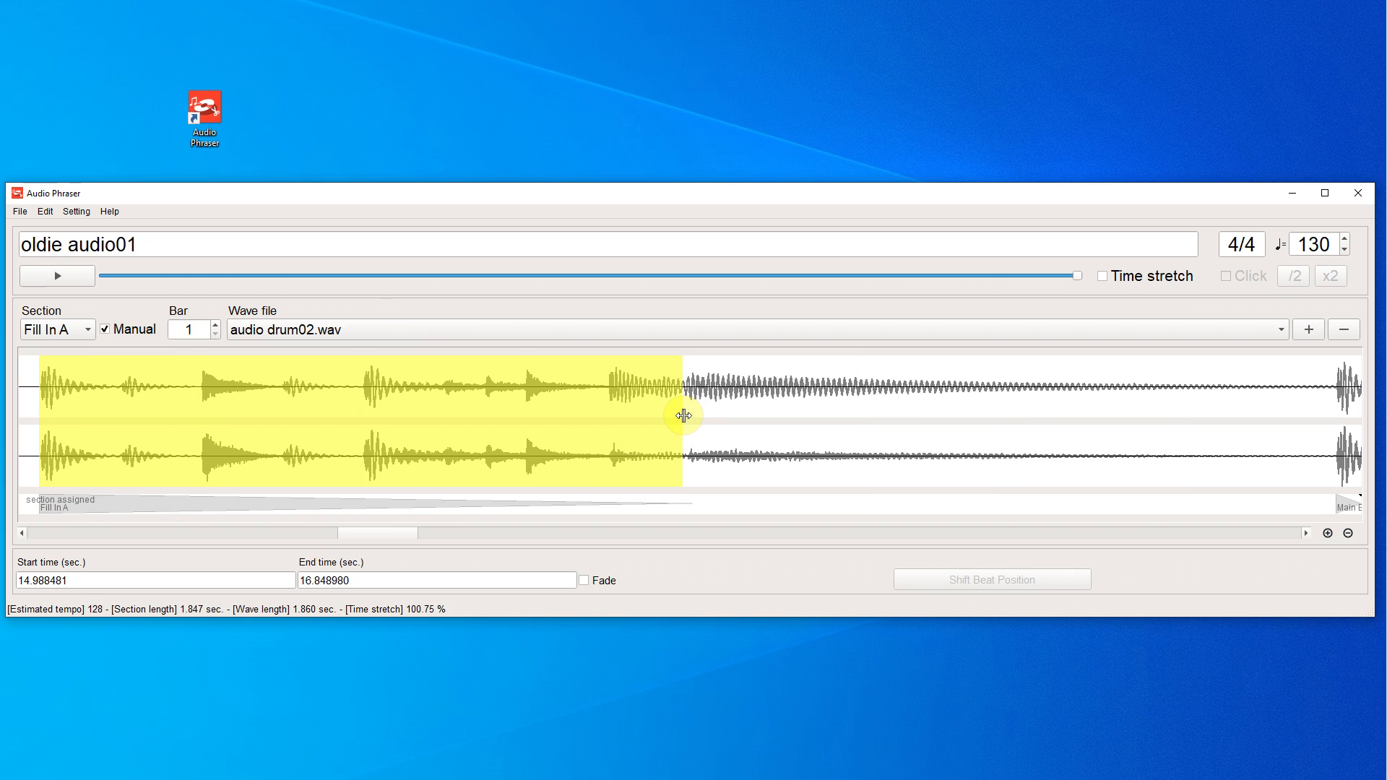
pyautogui.moveTo(683, 415); pyautogui.dragTo(684, 415)
pyautogui.click(1328, 534)
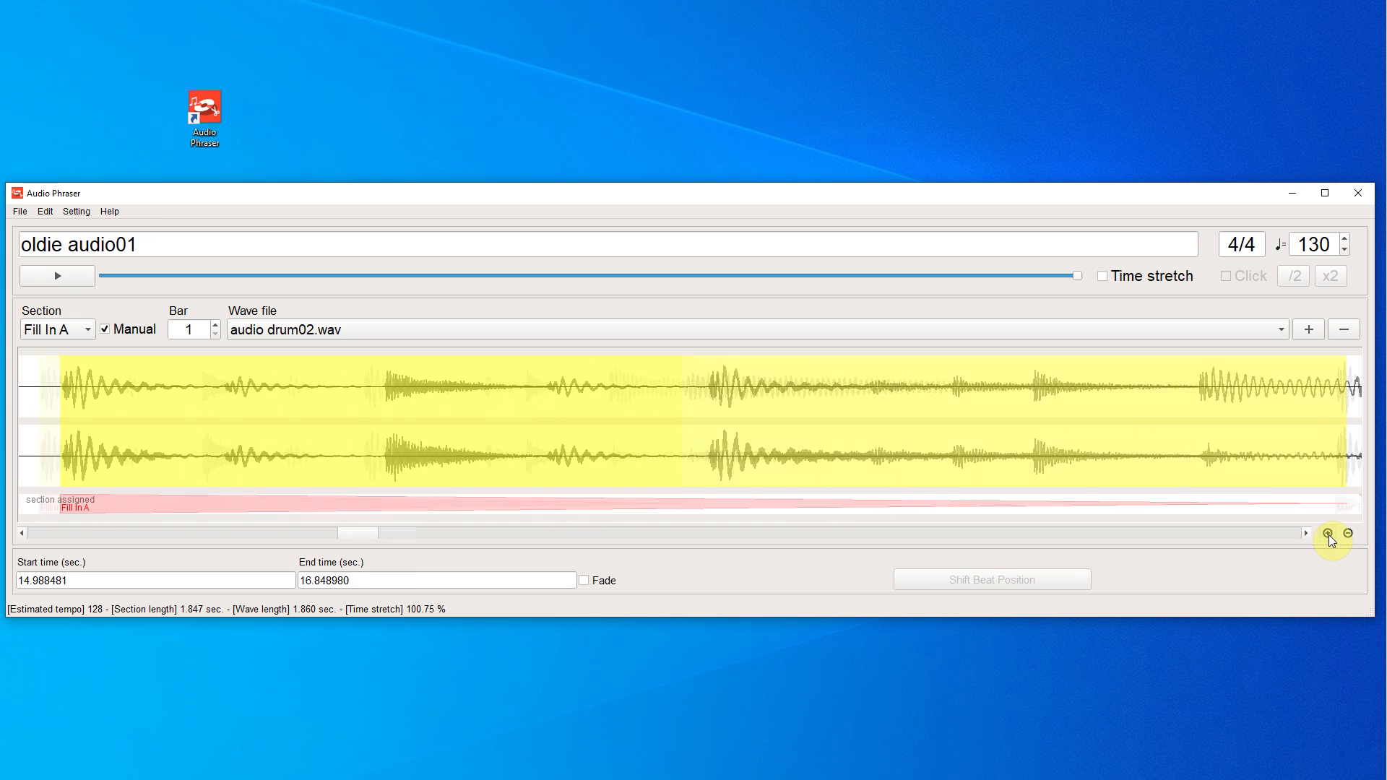
pyautogui.click(1328, 533)
pyautogui.moveTo(362, 533); pyautogui.dragTo(372, 532)
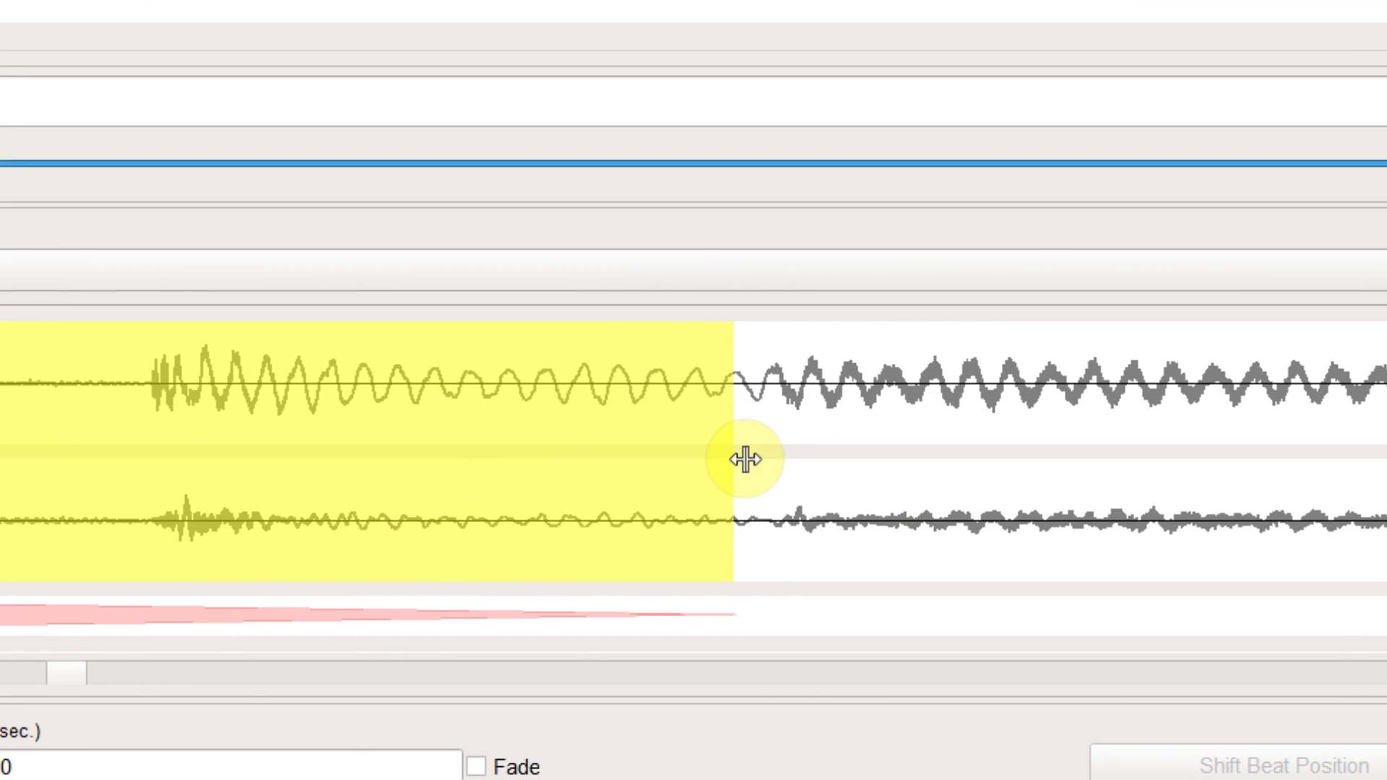
pyautogui.moveTo(726, 451); pyautogui.dragTo(744, 464)
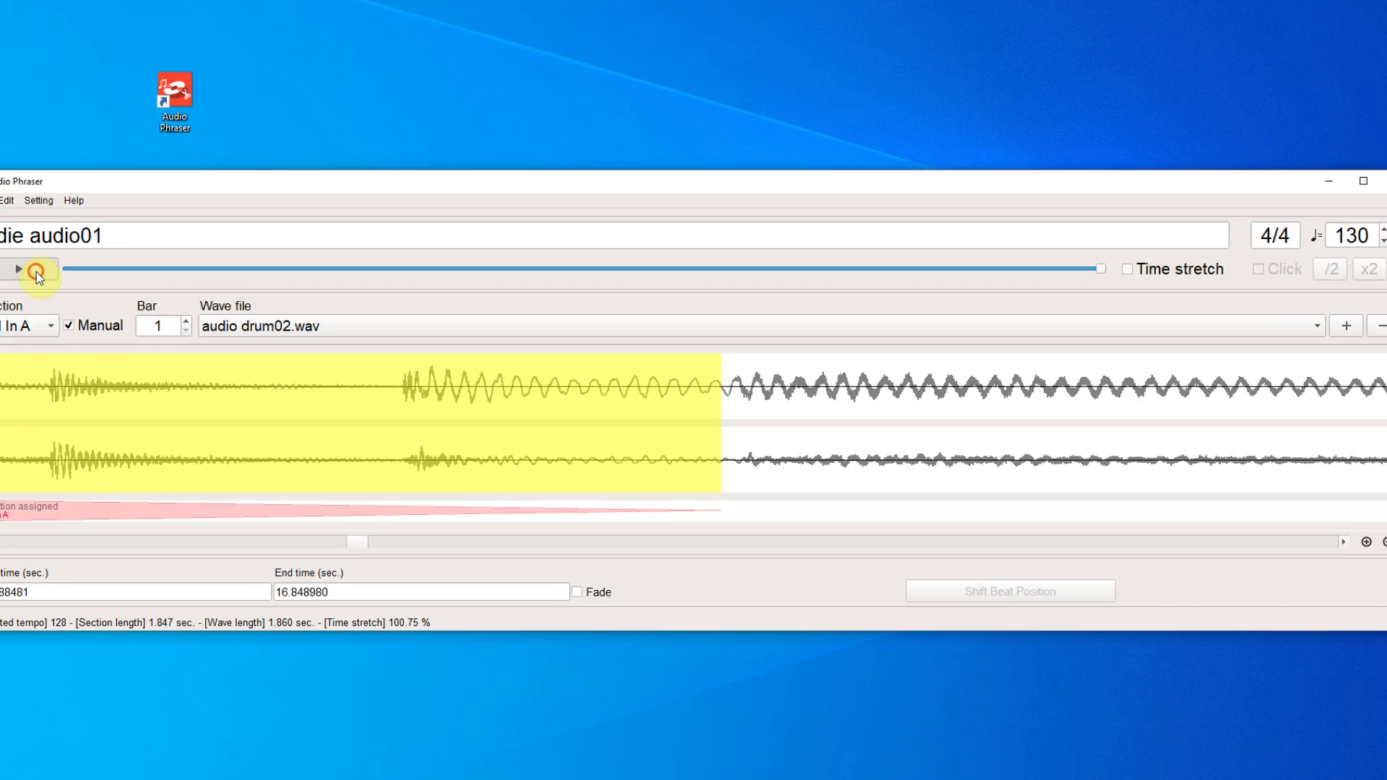
pyautogui.click(72, 276)
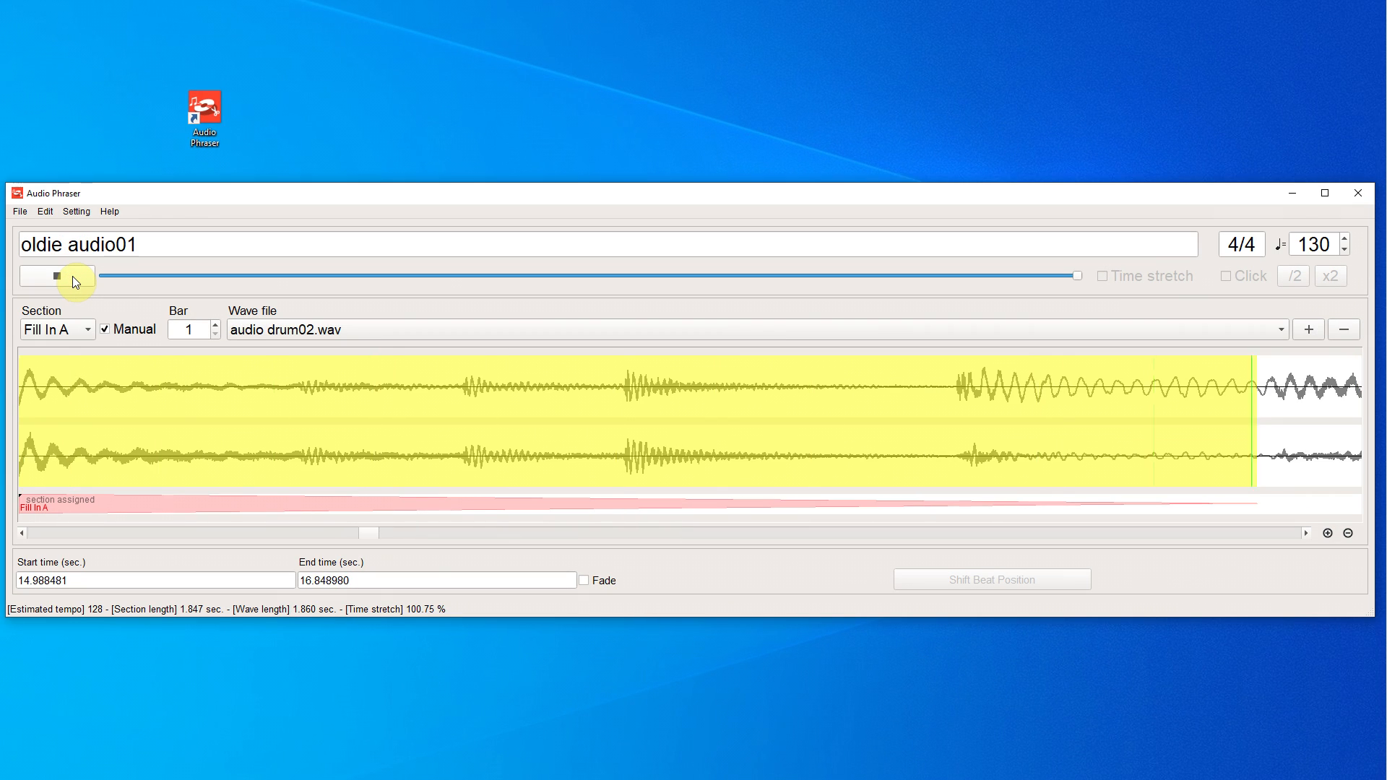
pyautogui.click(73, 276)
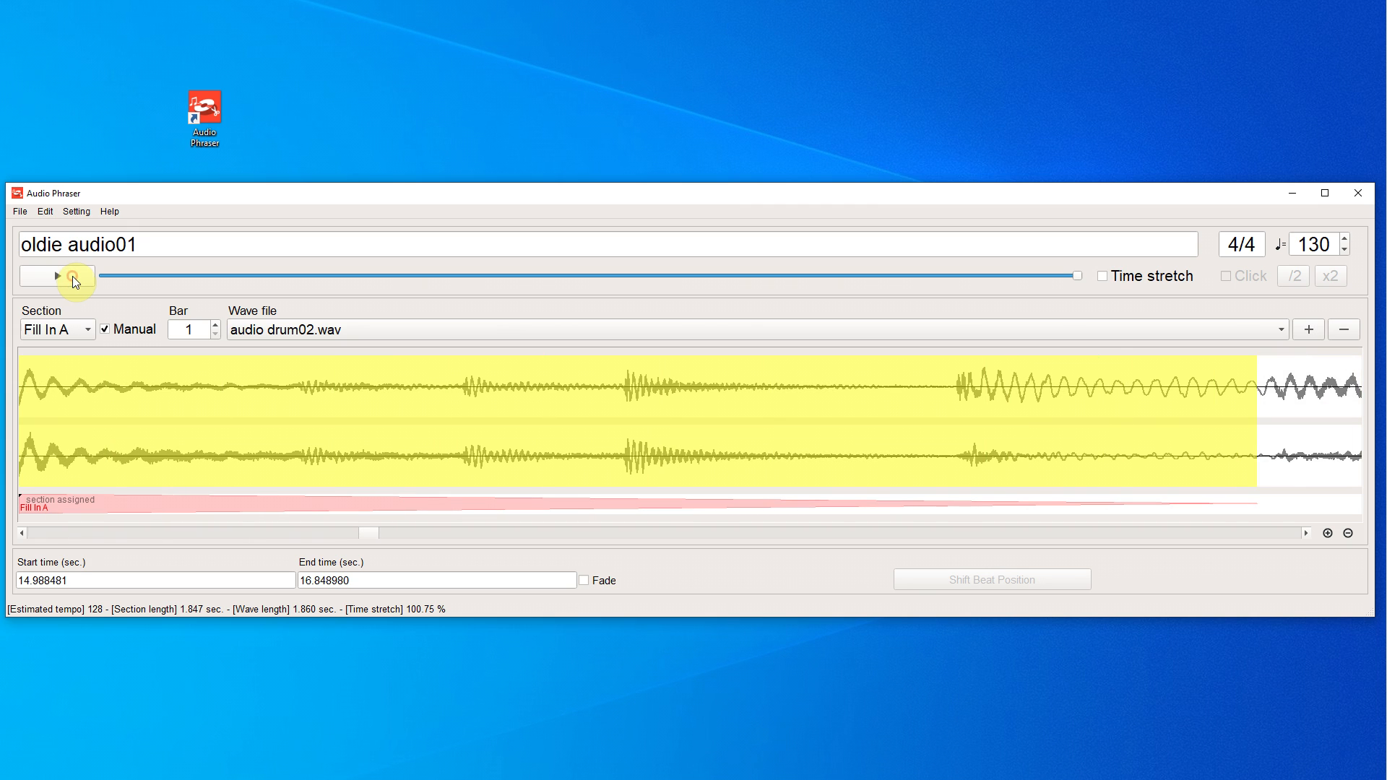
# Assign Fill In D to the last one-bar fill of audio drum02.wav, from about 53.78 to 55.62 seconds, and audition it
pyautogui.click(69, 330)
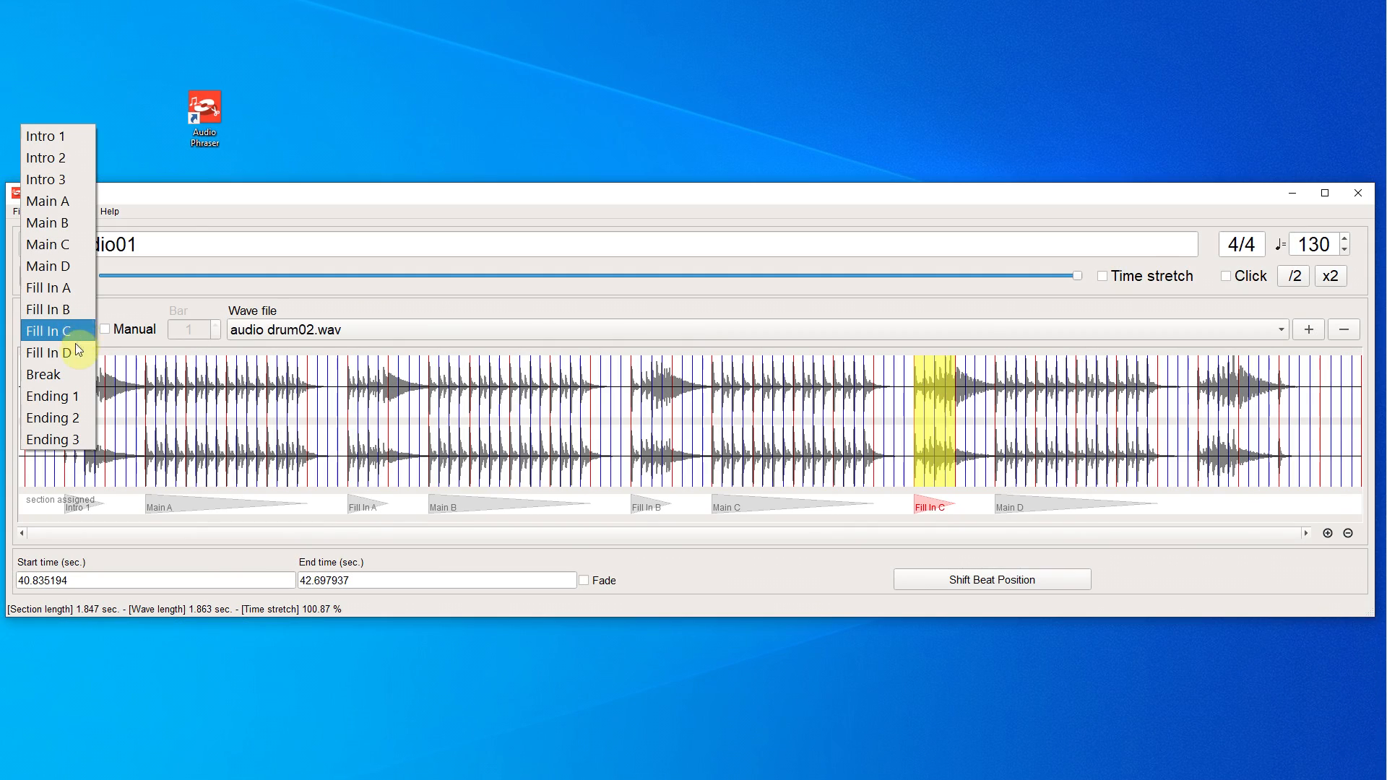
pyautogui.click(72, 349)
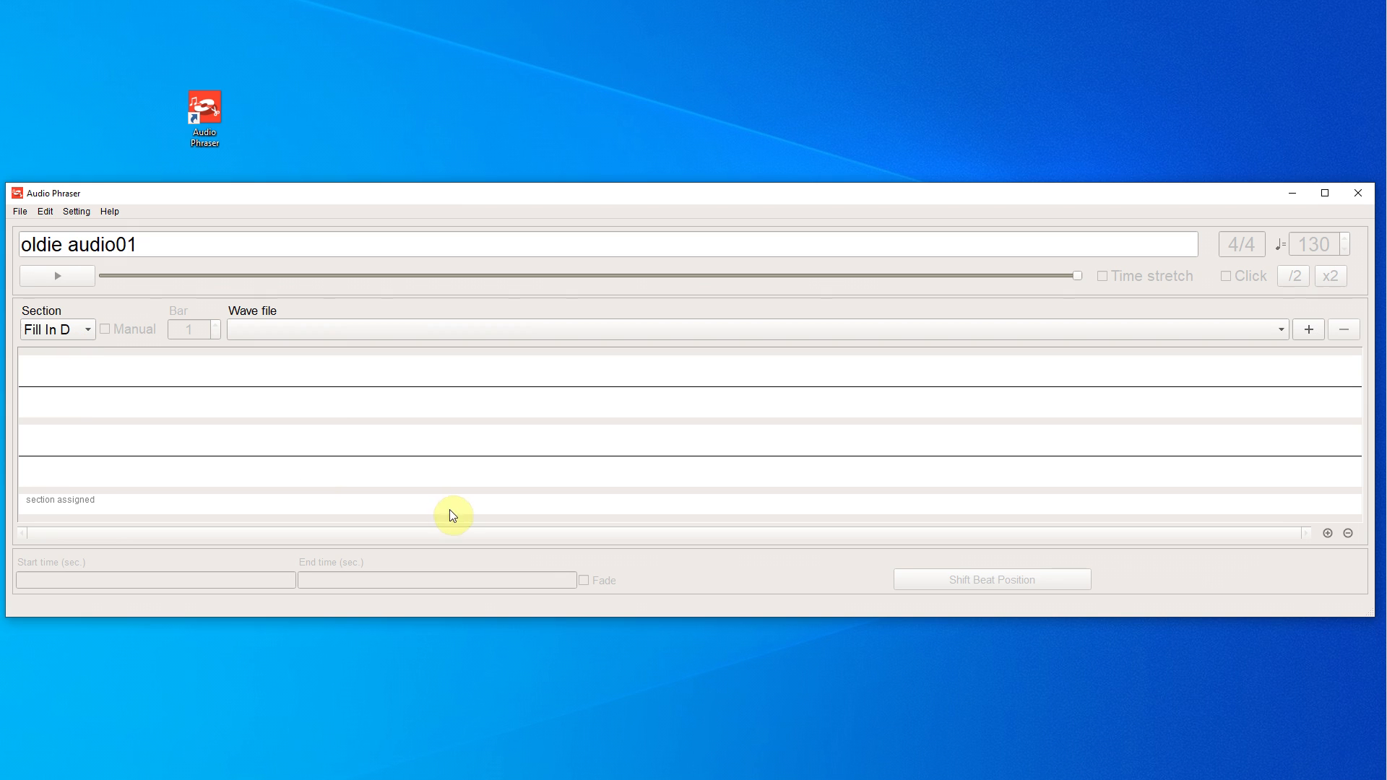
pyautogui.click(919, 330)
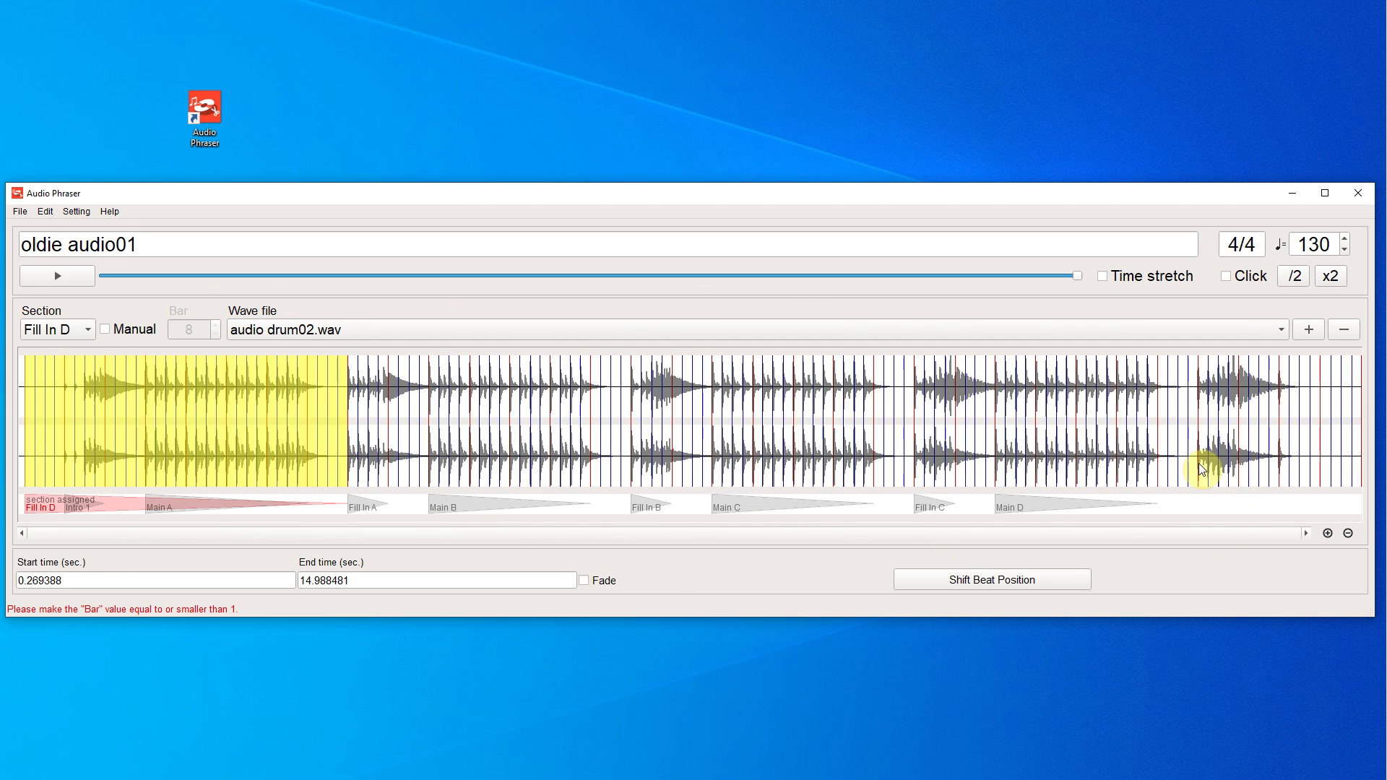
pyautogui.click(1202, 470)
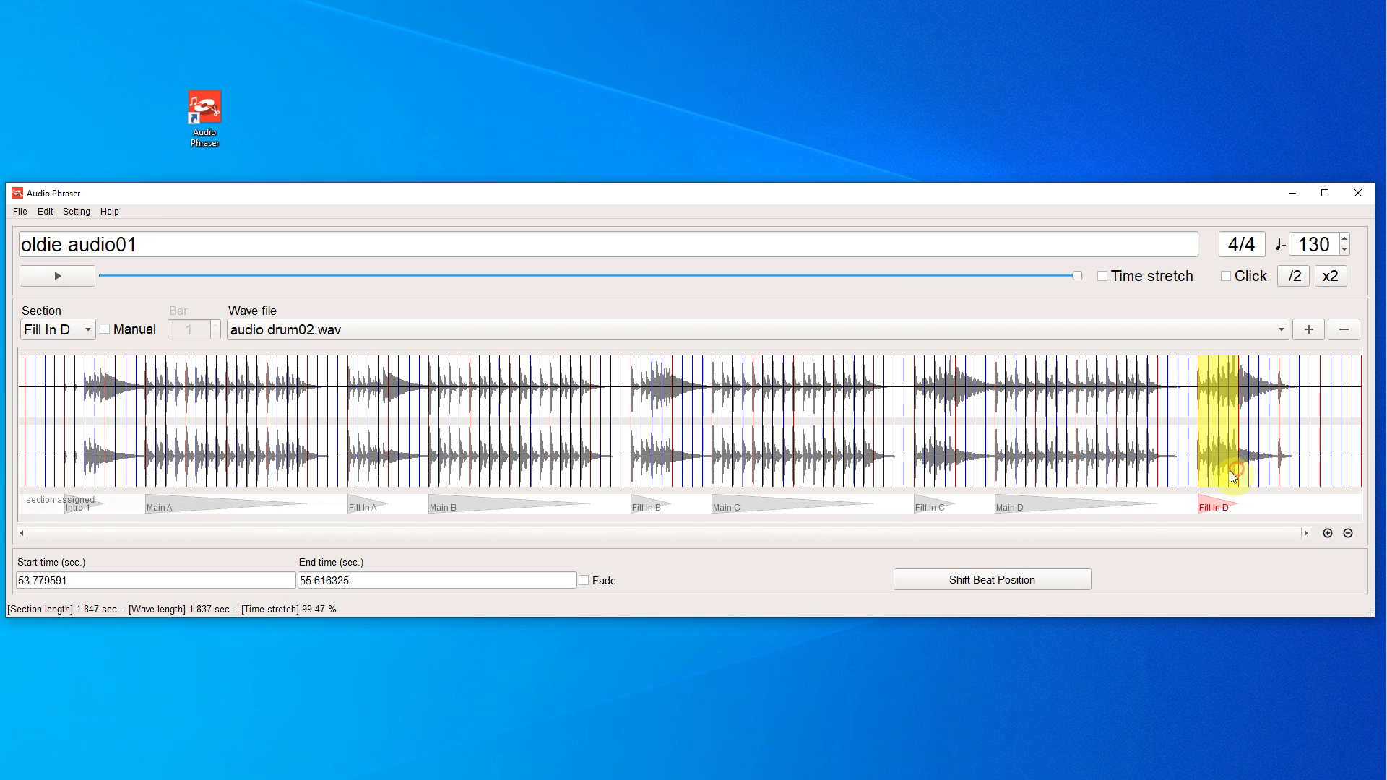
pyautogui.click(61, 279)
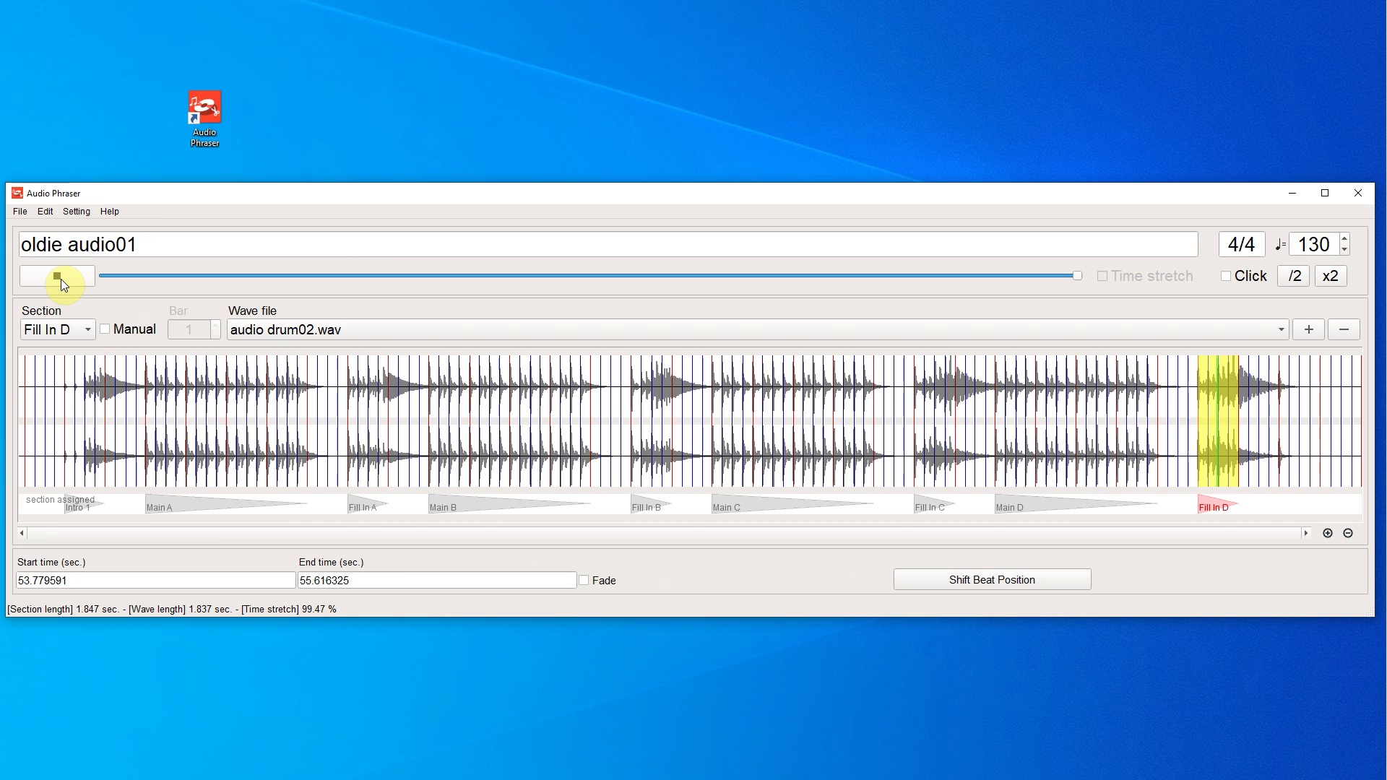
pyautogui.click(61, 279)
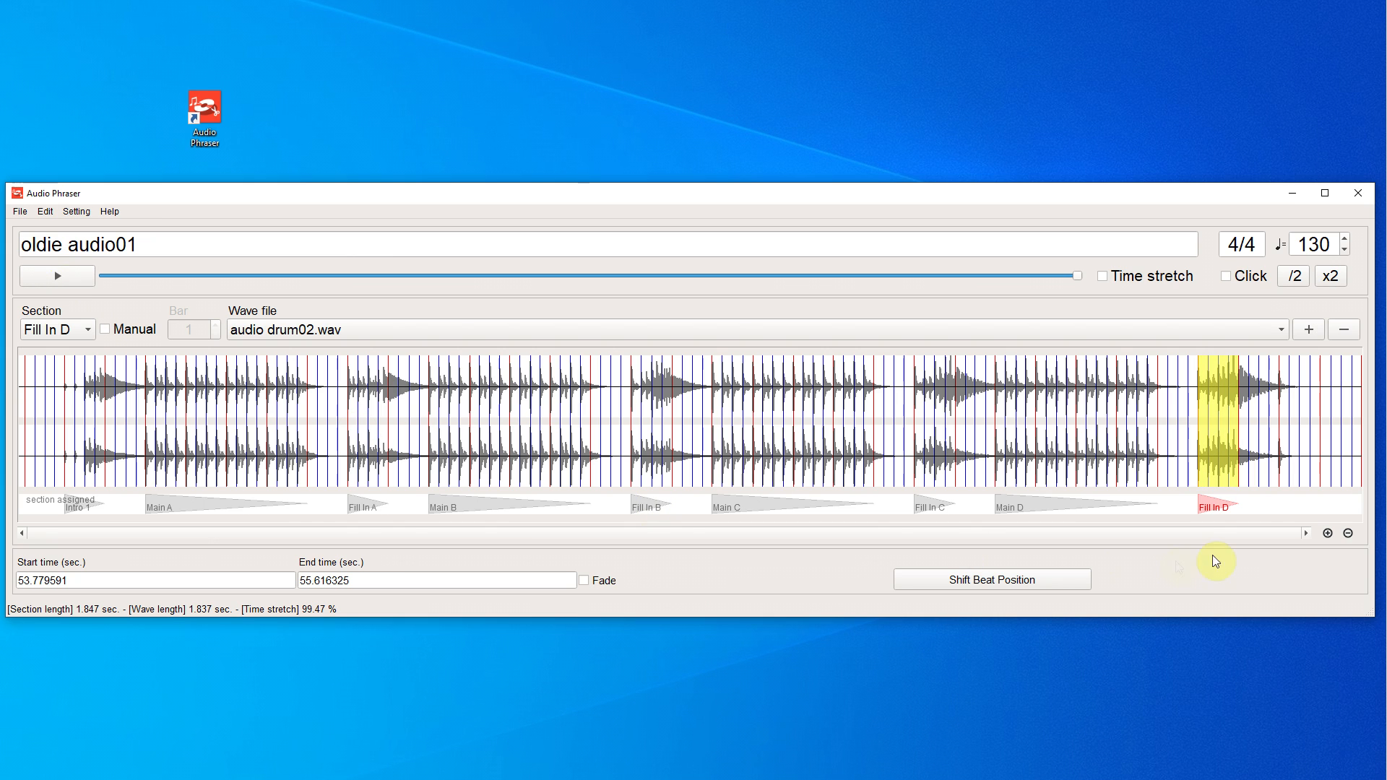
# Switch Fill In D to manual range editing, shift its whole range slightly earlier to start on the first hit, and audition it
pyautogui.click(1329, 533)
pyautogui.click(1328, 533)
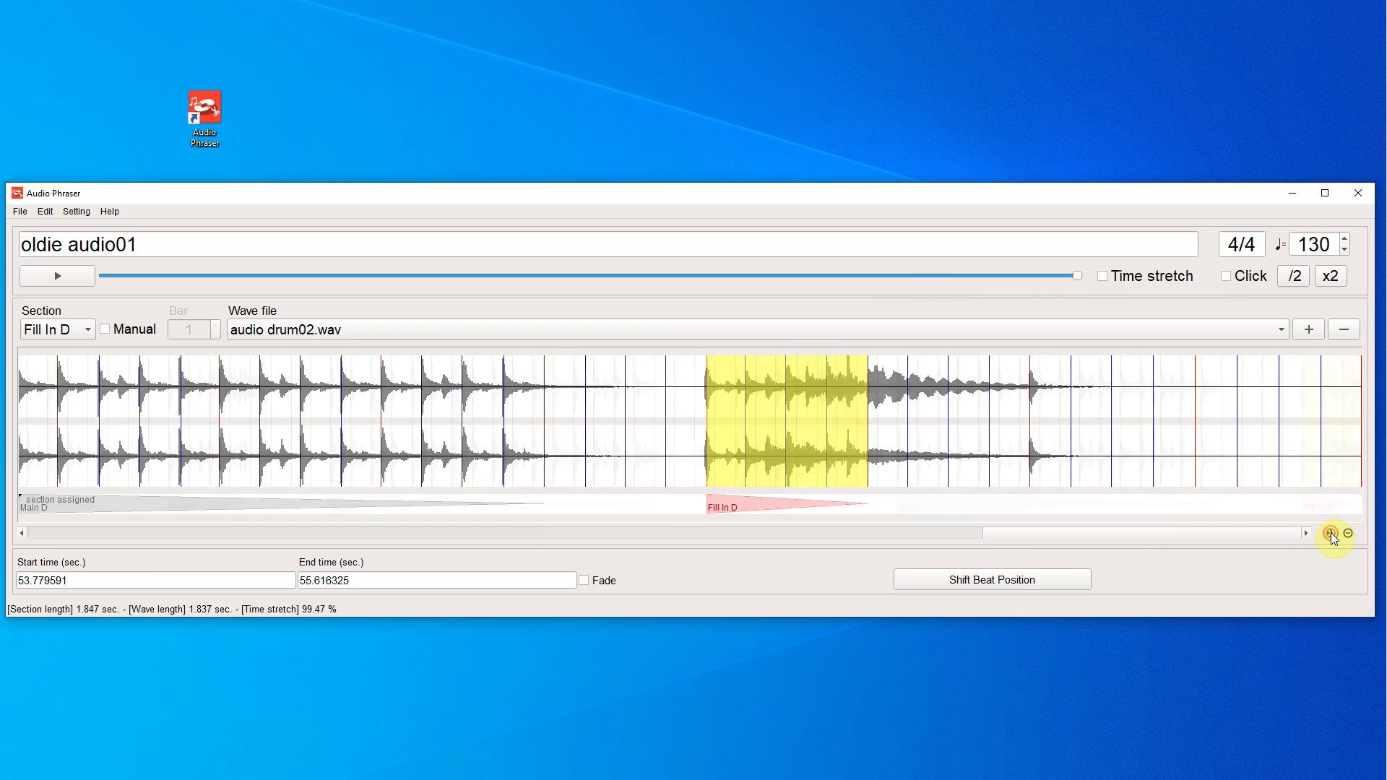
pyautogui.click(1328, 533)
pyautogui.click(1329, 534)
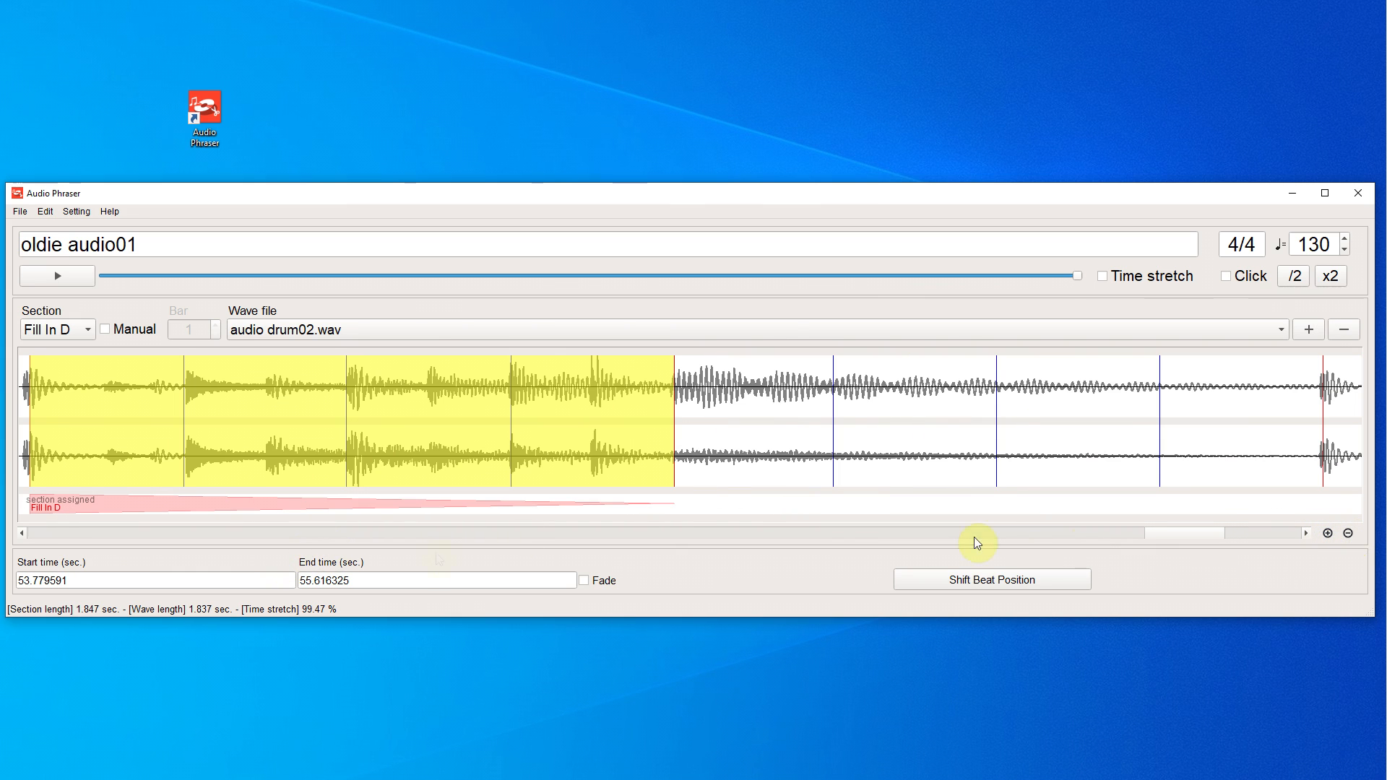
pyautogui.moveTo(1167, 538); pyautogui.dragTo(1154, 540)
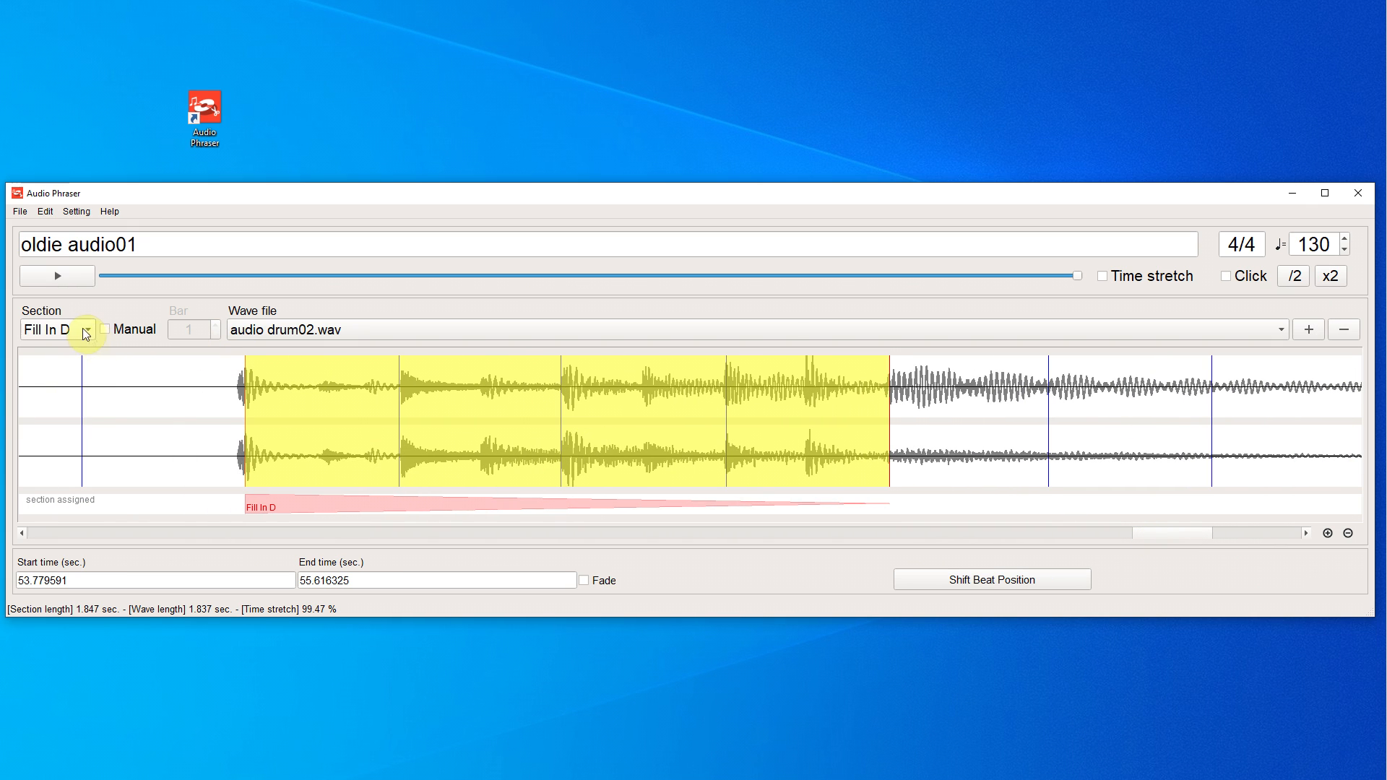
pyautogui.click(107, 329)
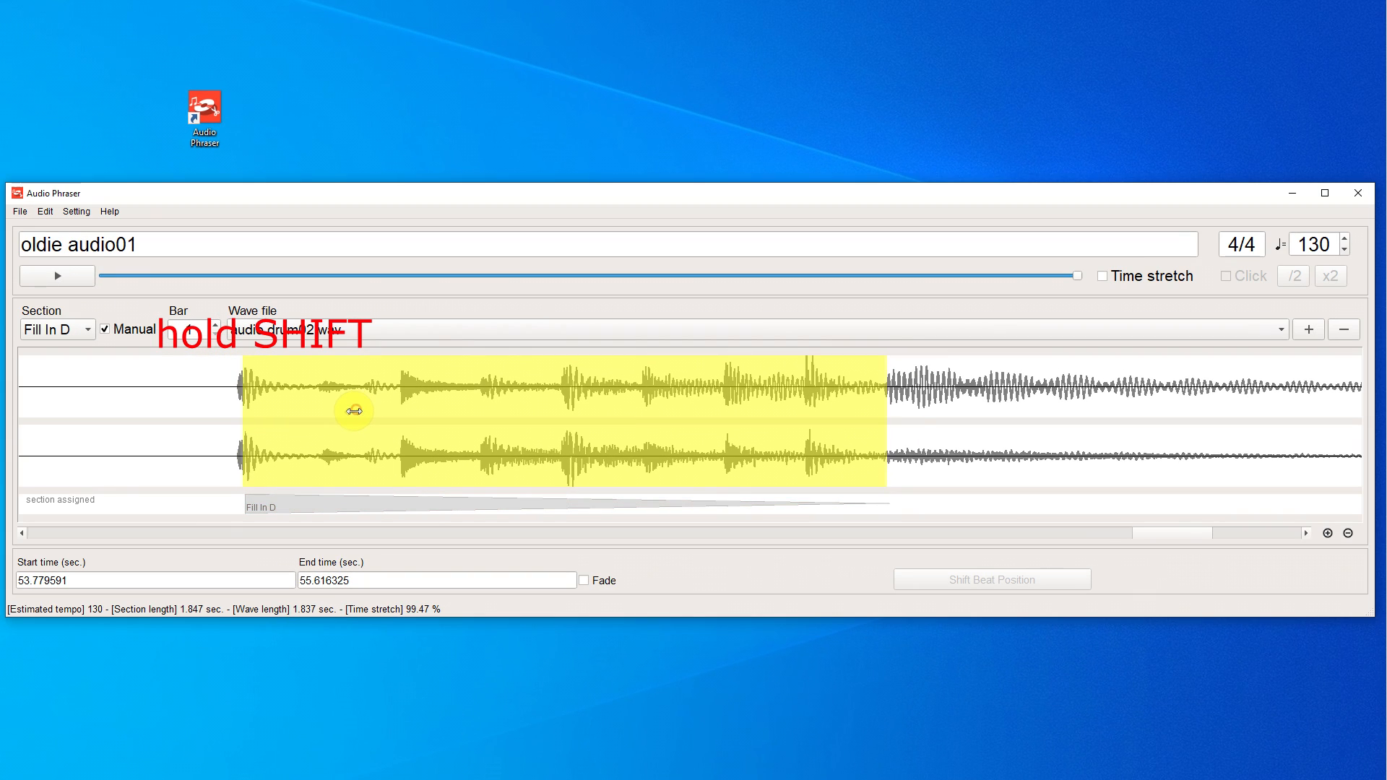
pyautogui.moveTo(355, 412)
pyautogui.mouseDown()
pyautogui.moveTo(192, 412)
pyautogui.moveTo(373, 419)
pyautogui.moveTo(351, 420)
pyautogui.mouseUp()
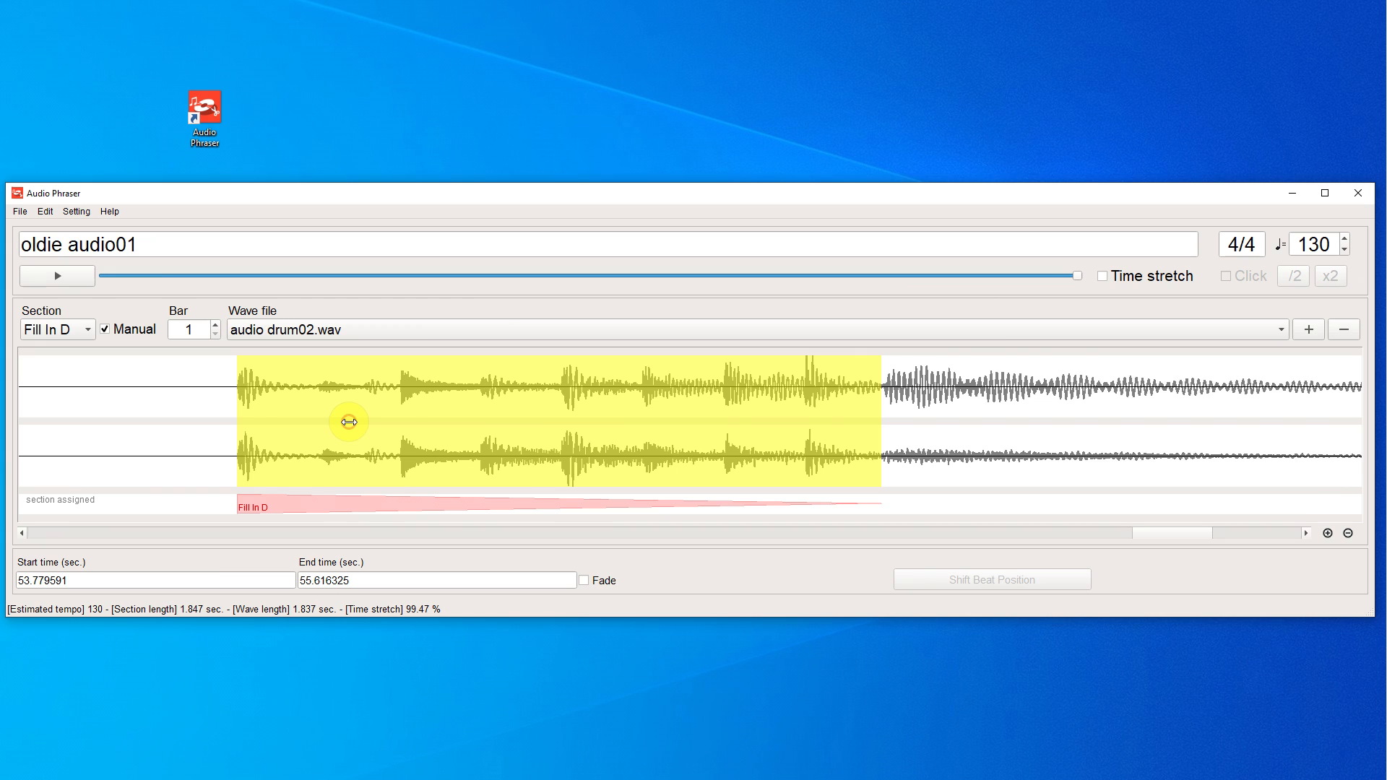
pyautogui.click(77, 276)
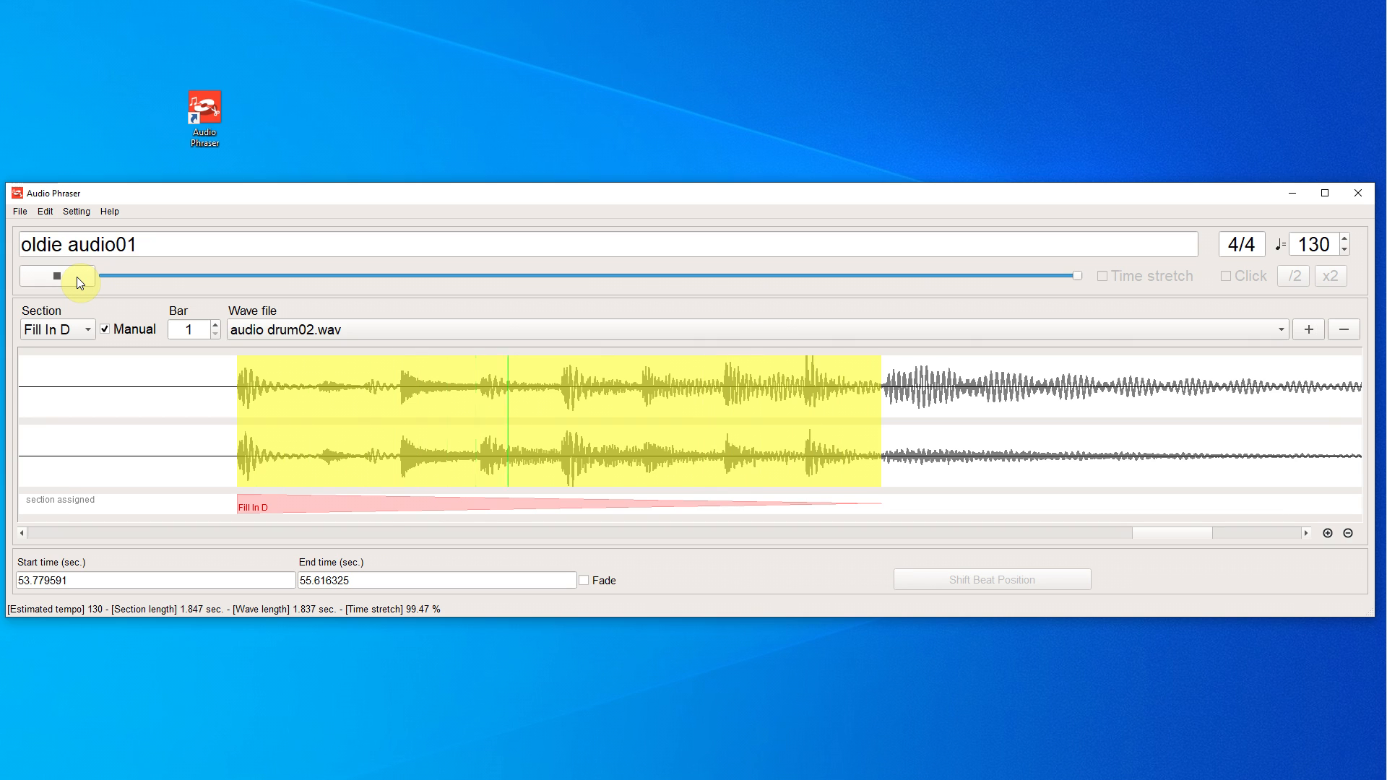
pyautogui.click(77, 276)
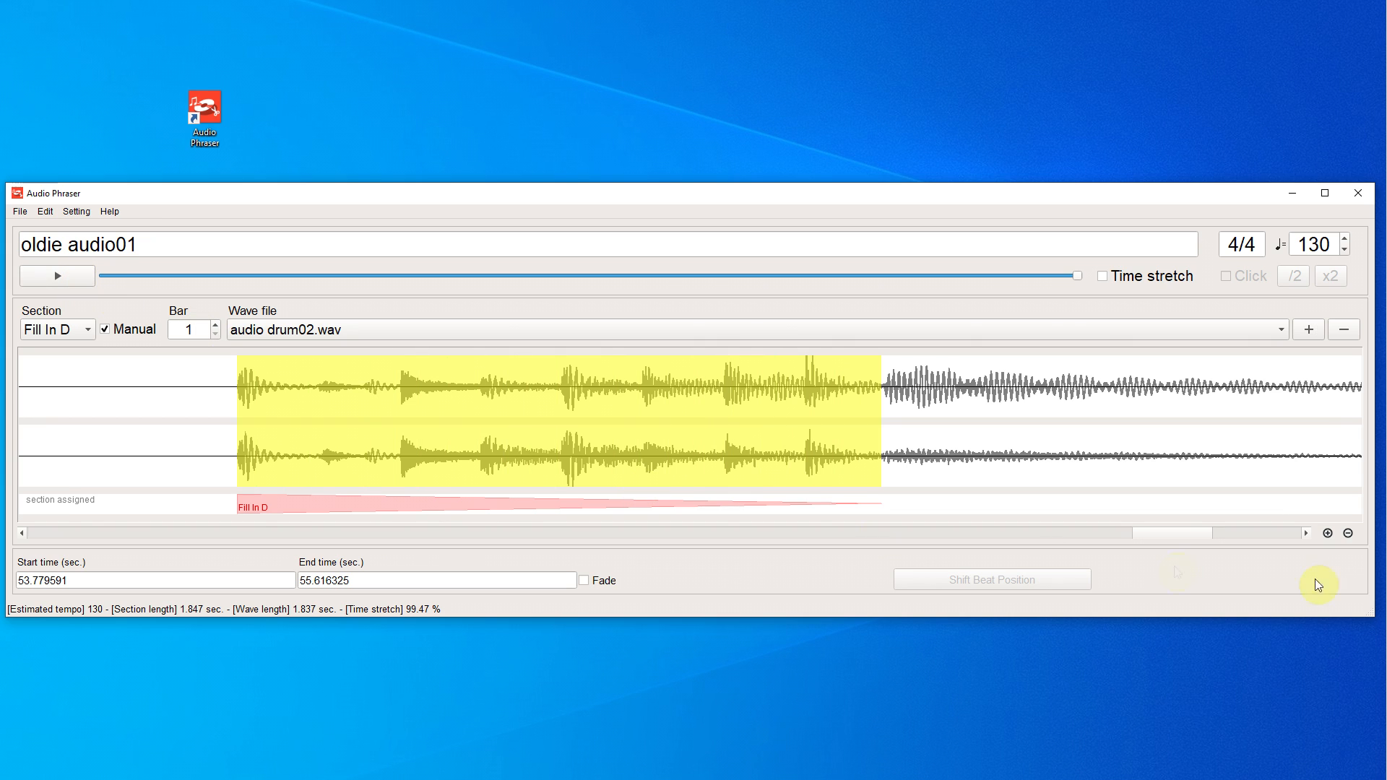
# Save the audio style project
pyautogui.click(1348, 536)
pyautogui.click(1348, 535)
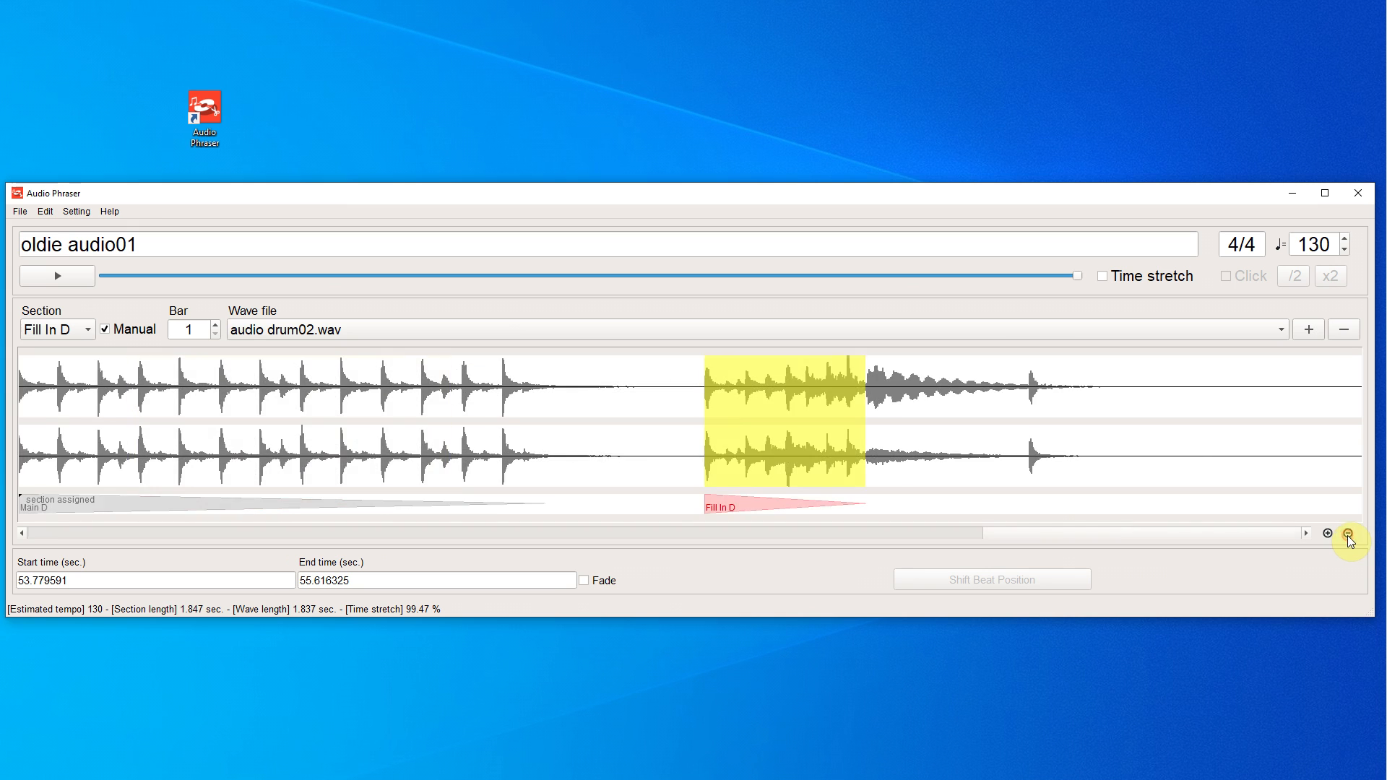
pyautogui.click(1349, 536)
pyautogui.click(1348, 535)
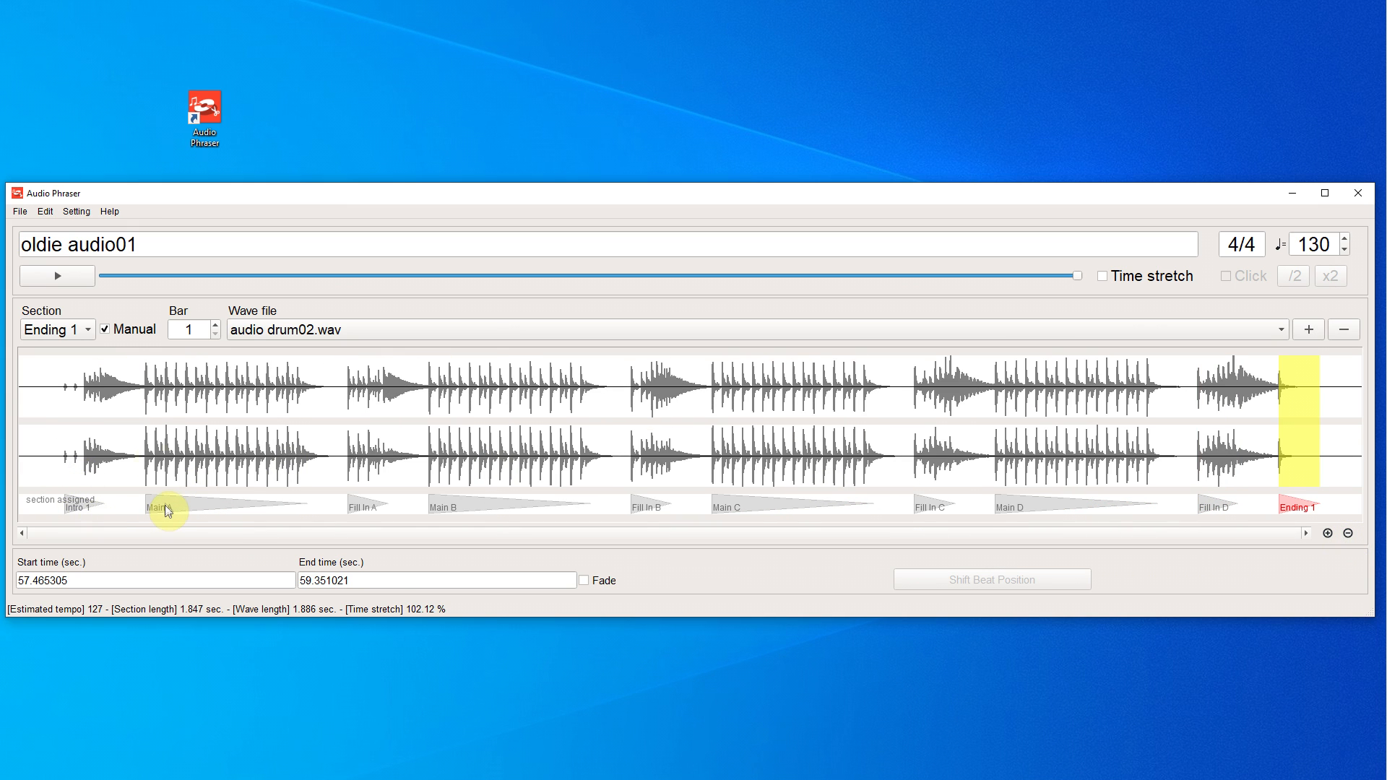
pyautogui.click(19, 214)
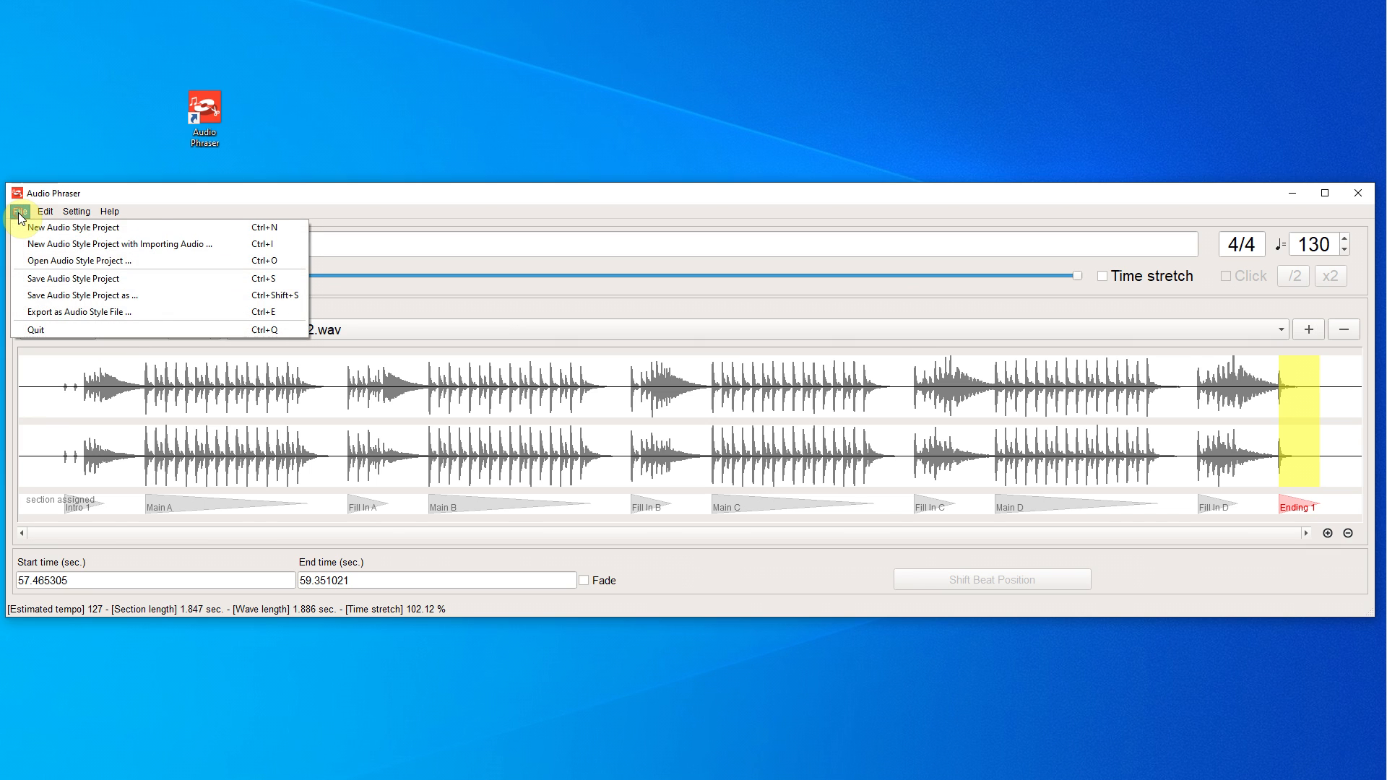
pyautogui.click(64, 281)
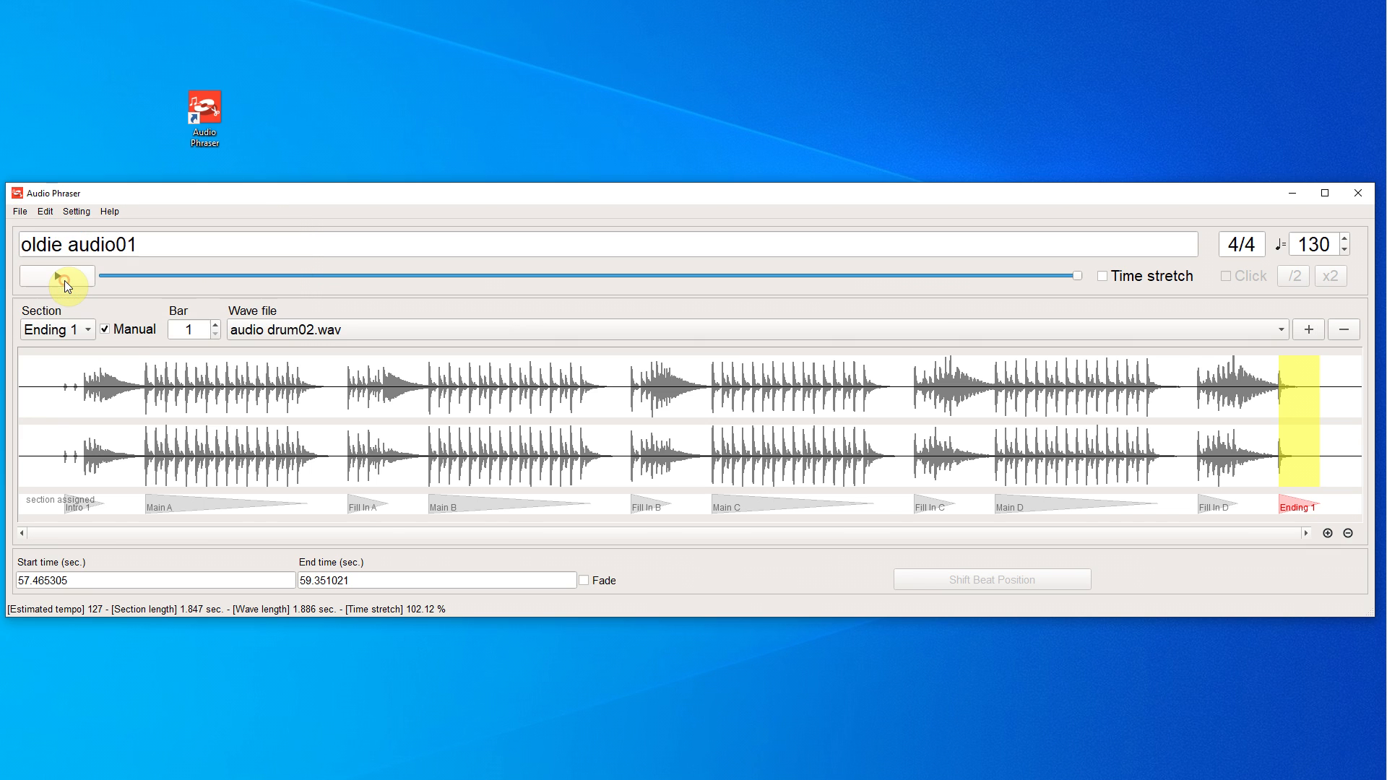
# Export the project as an audio style file named "oldie audio01" in the audio style folder, and exit the program
pyautogui.click(19, 215)
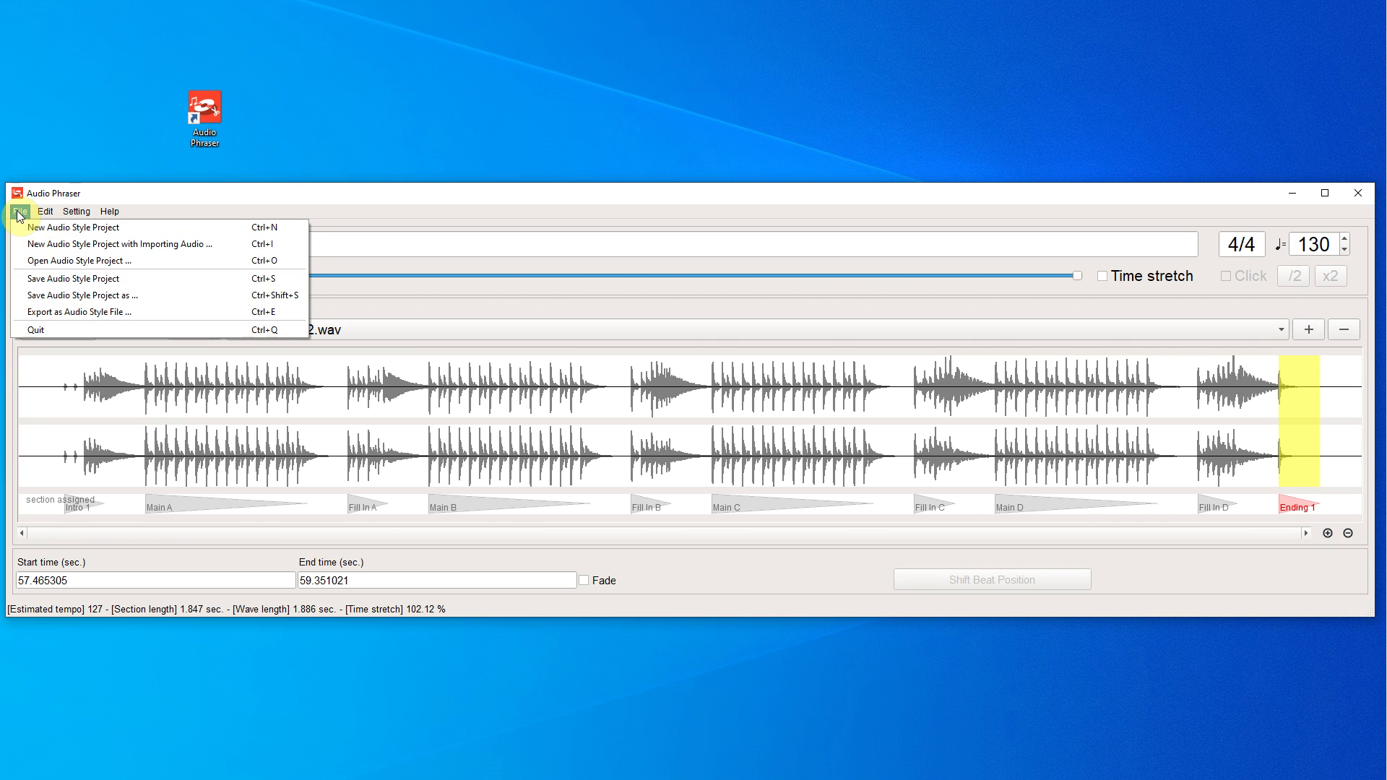
pyautogui.click(88, 312)
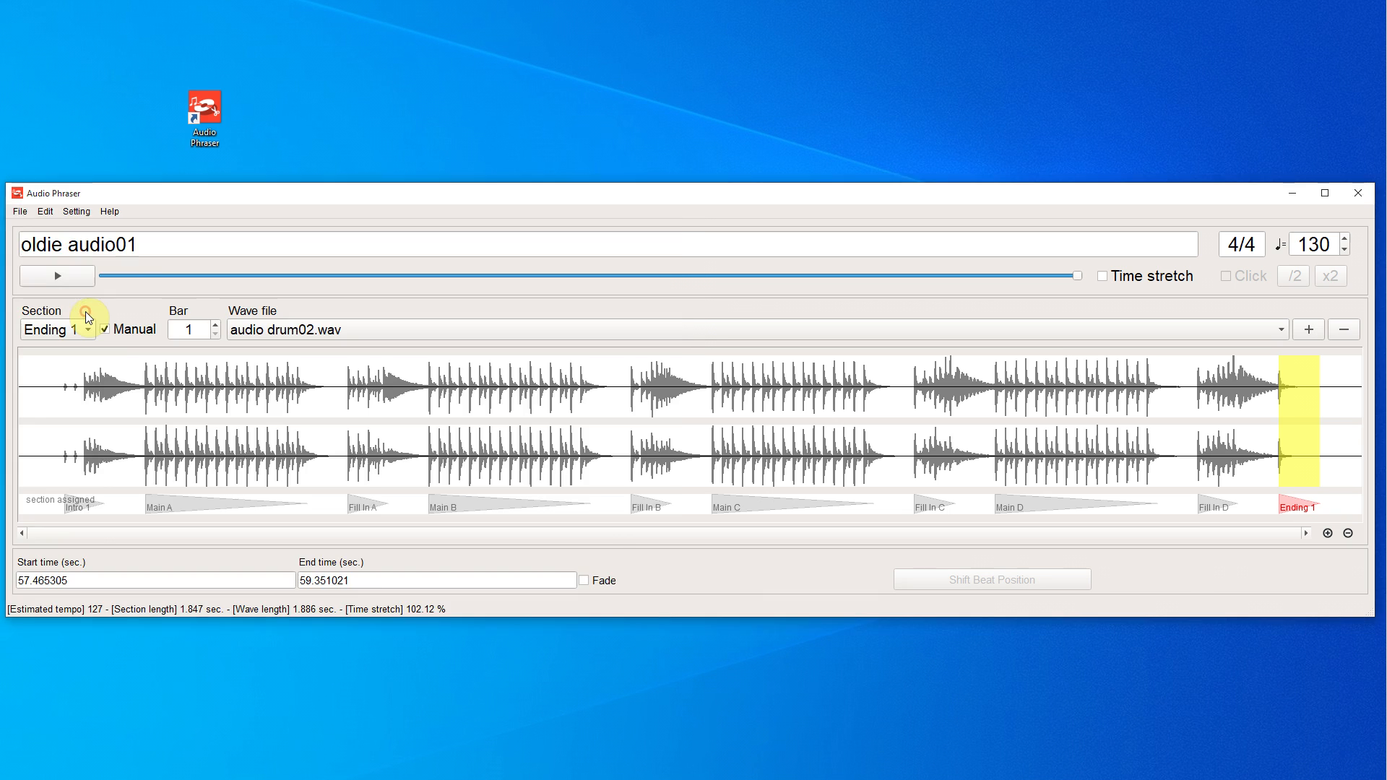
pyautogui.click(135, 543)
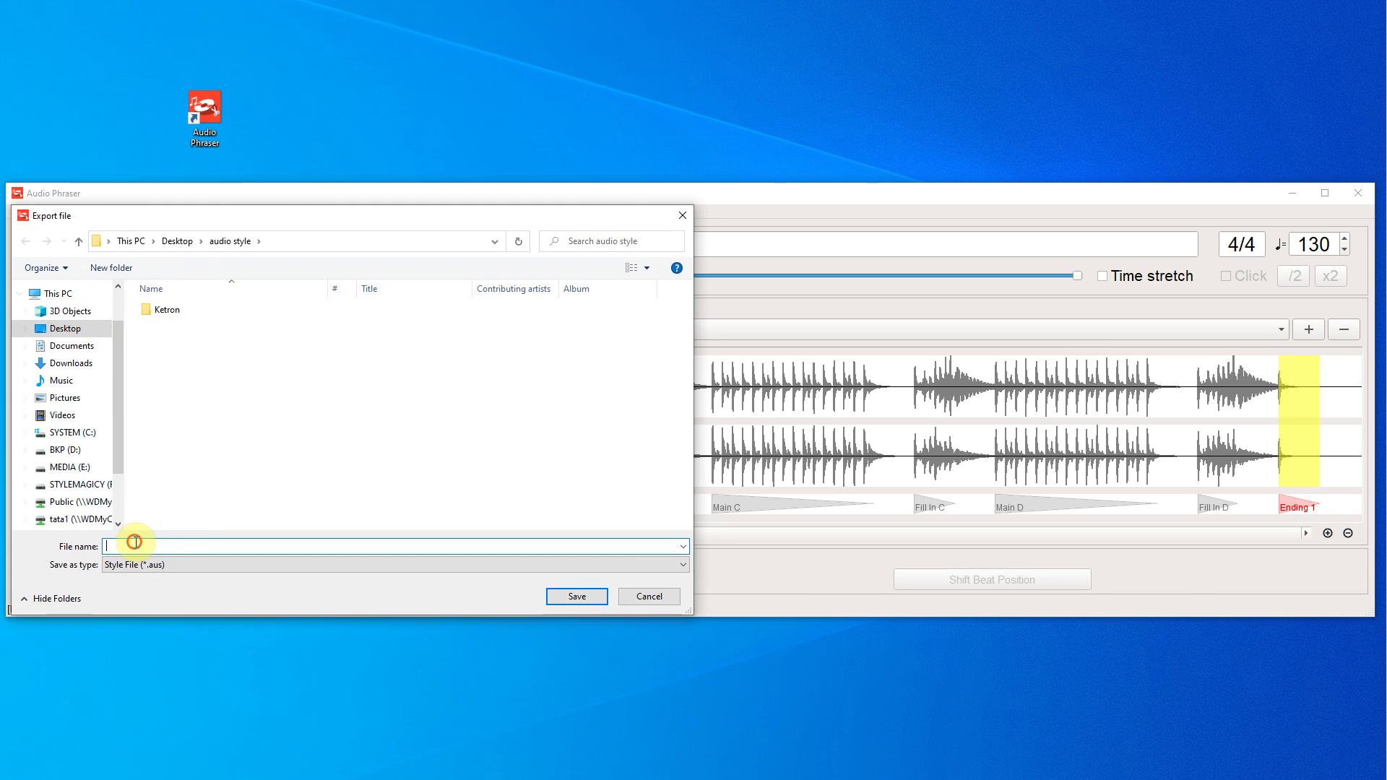
pyautogui.write('oldie audio')
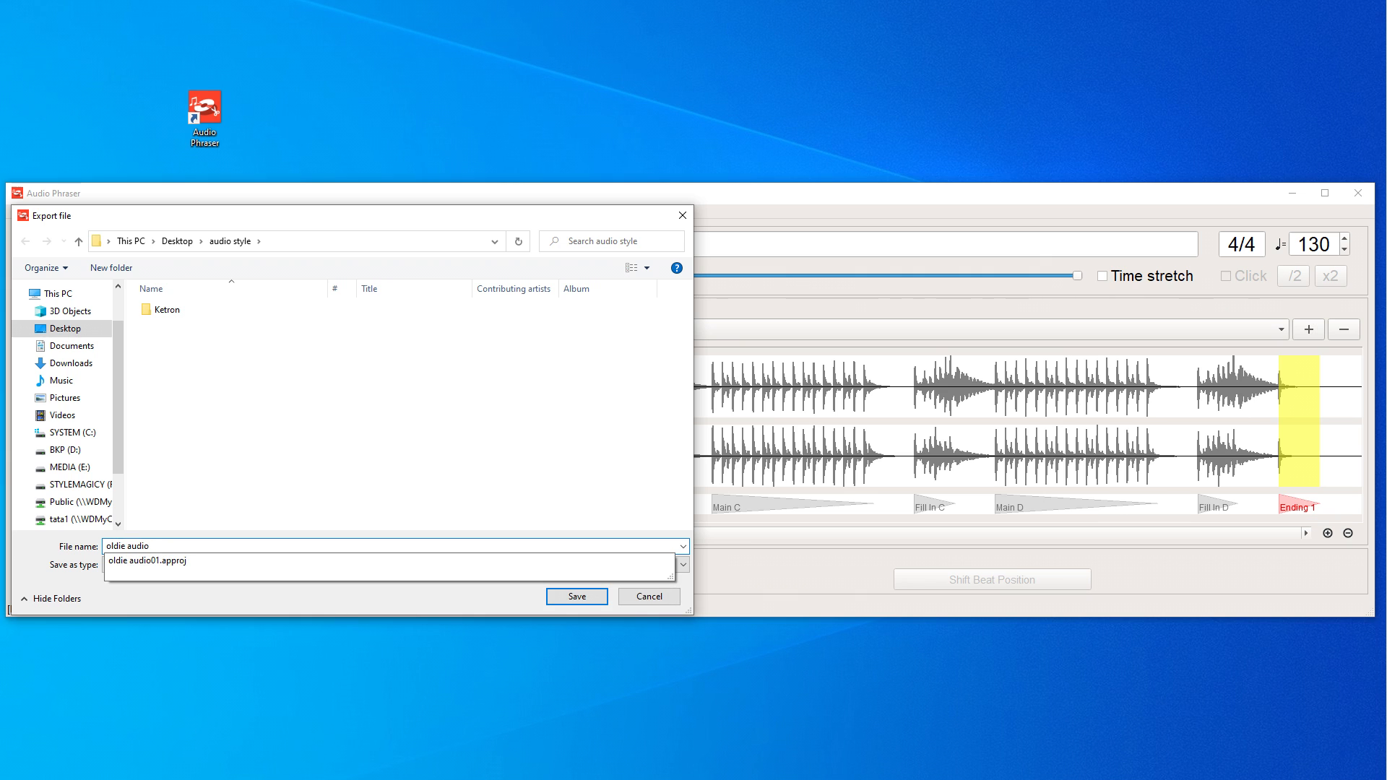
pyautogui.write('01')
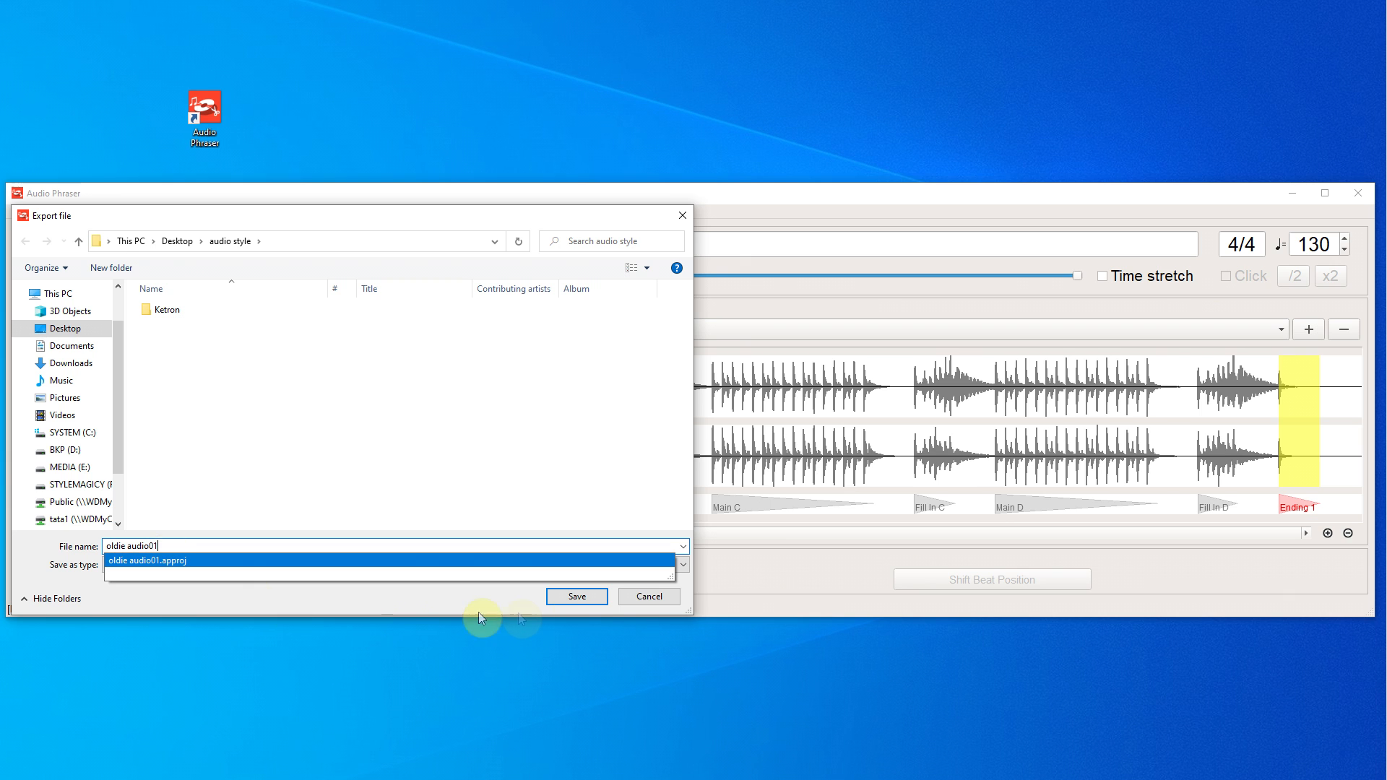
pyautogui.click(596, 597)
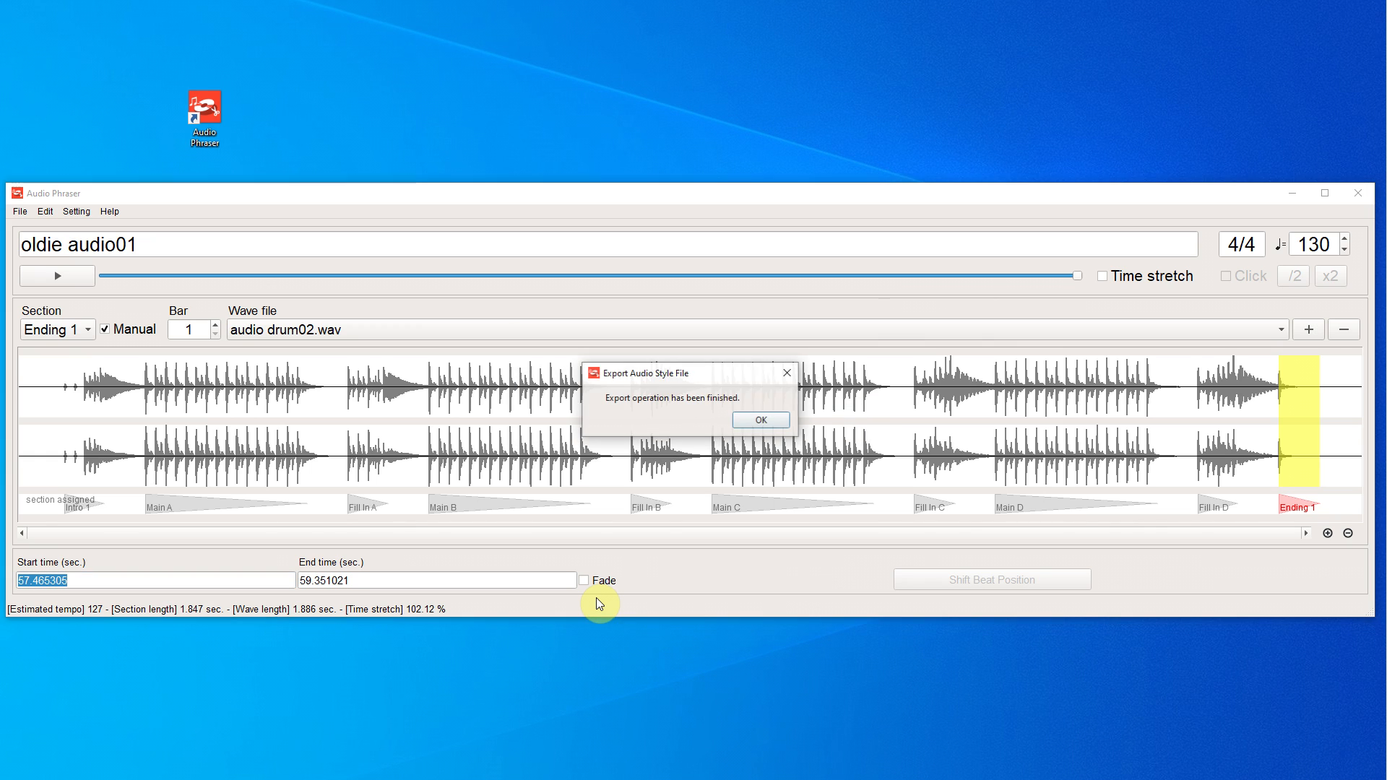
pyautogui.click(753, 417)
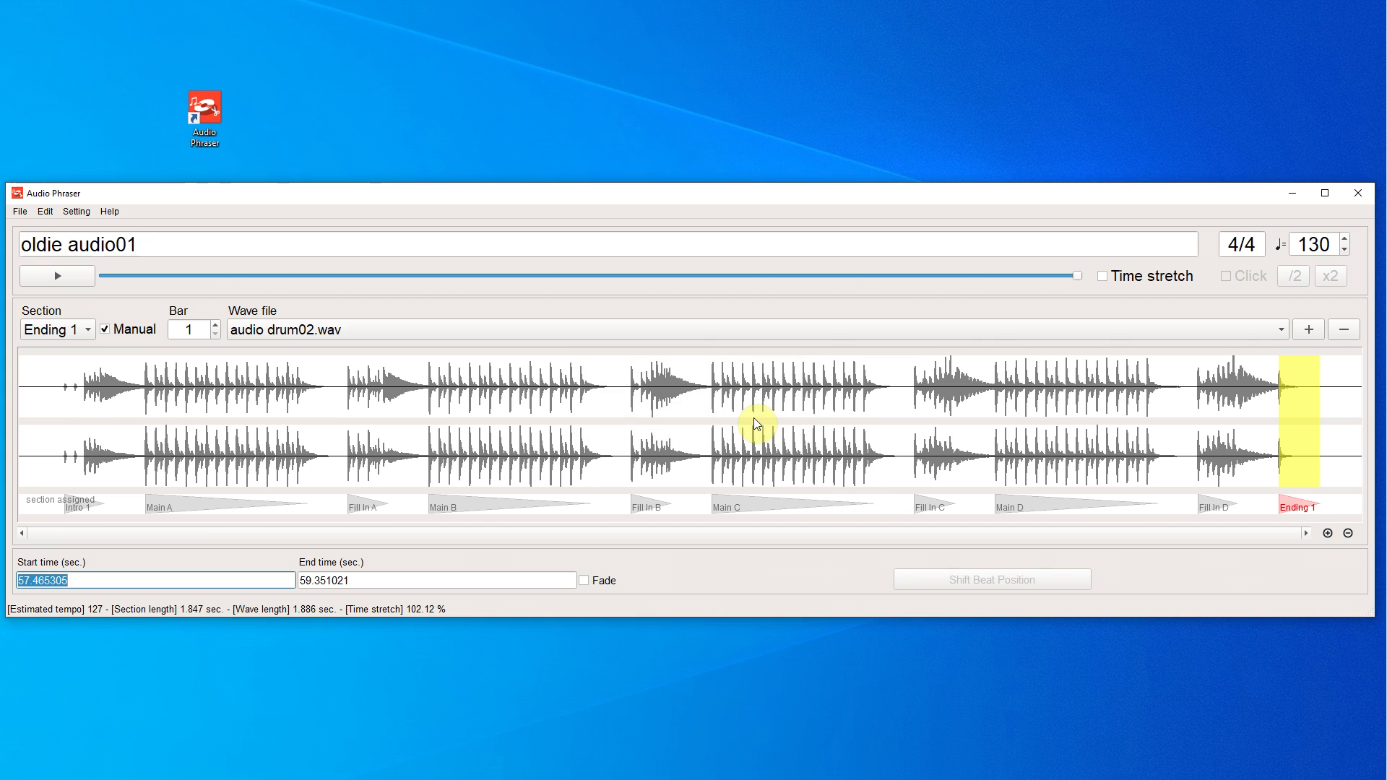
pyautogui.click(1356, 197)
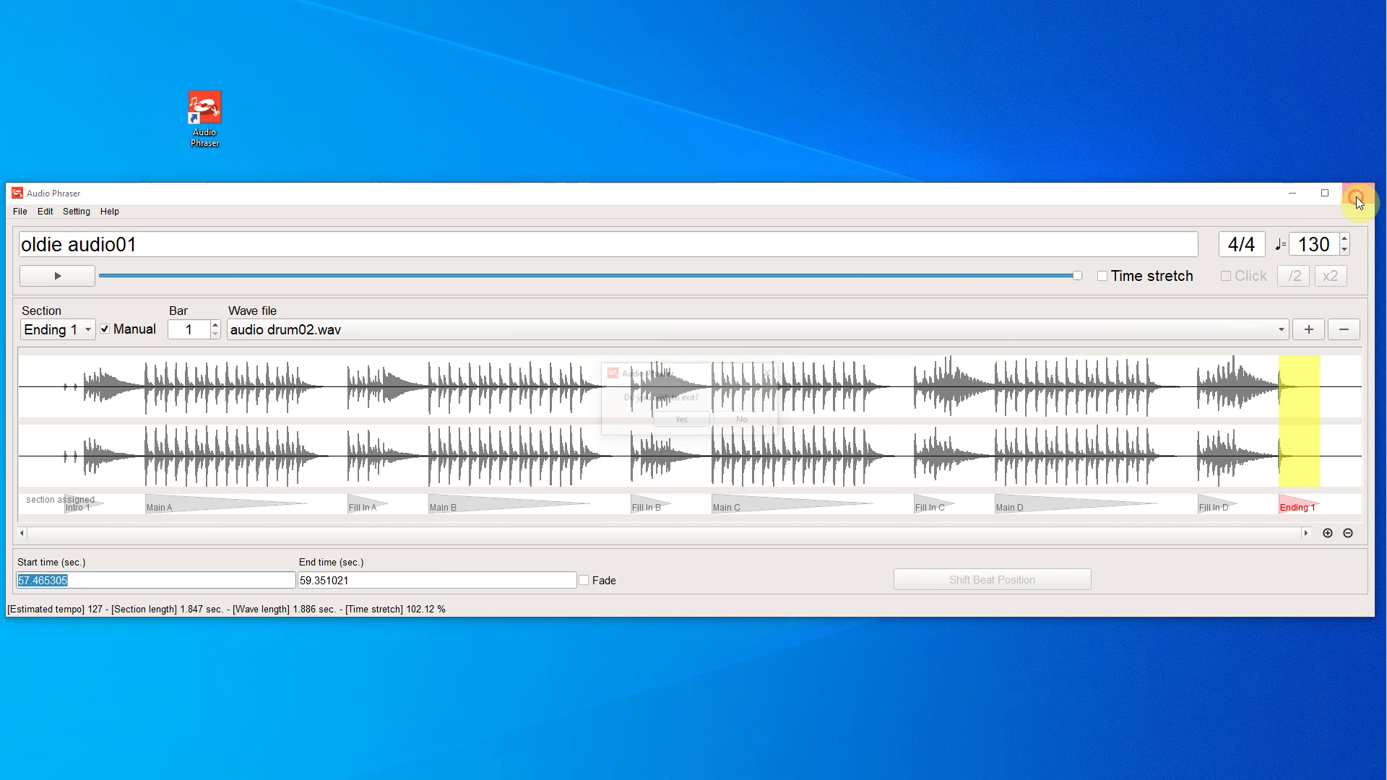
pyautogui.click(680, 421)
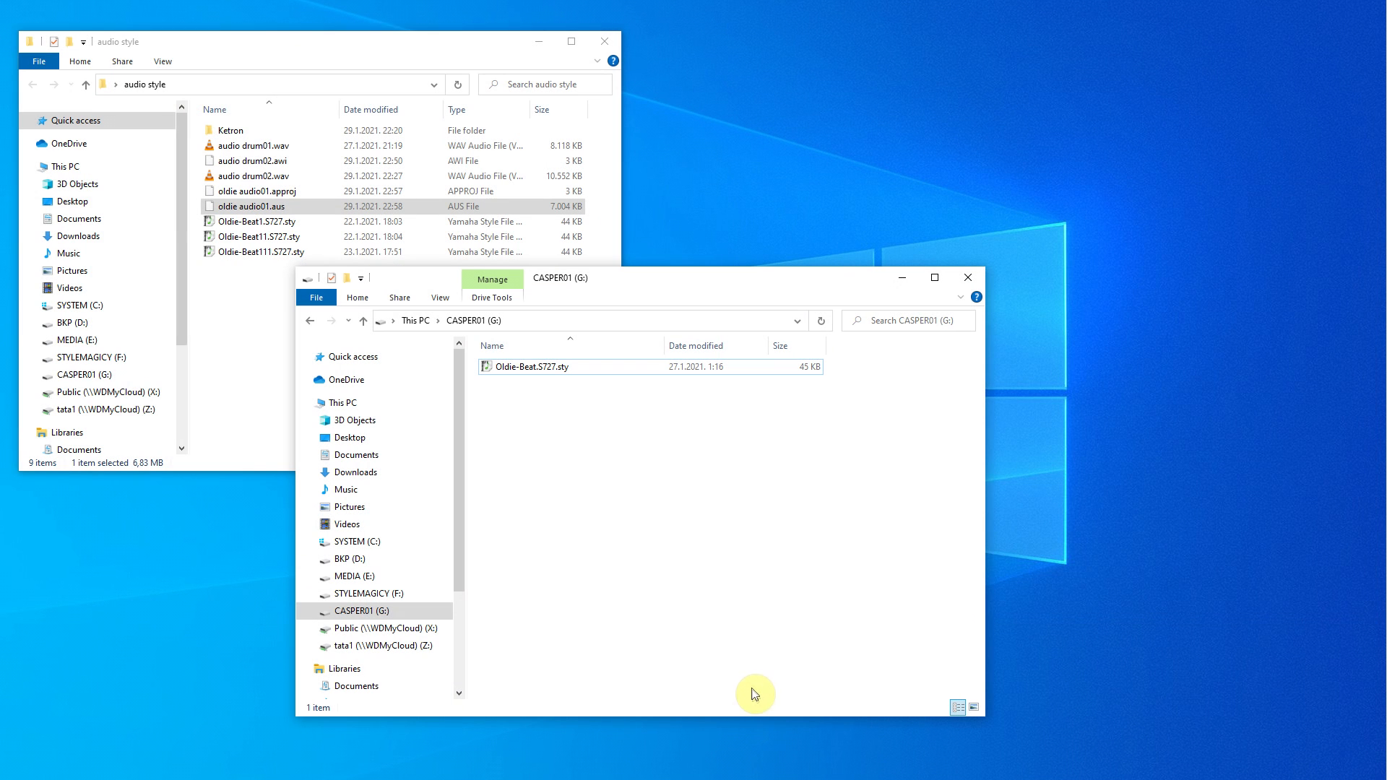
# In File Explorer, copy oldie audio01.aus from the audio style folder to the CASPER01 (G:) drive and eject the drive
pyautogui.click(145, 84)
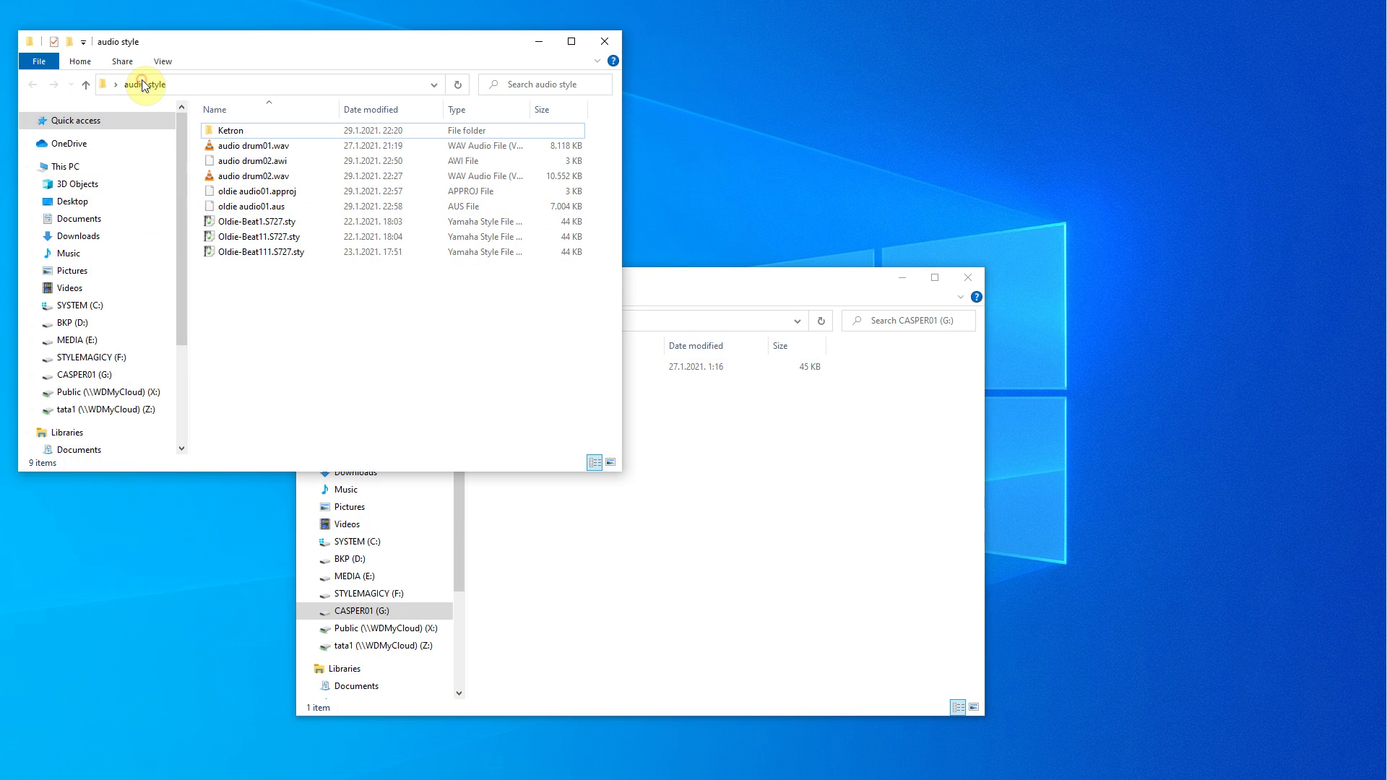
pyautogui.click(231, 207)
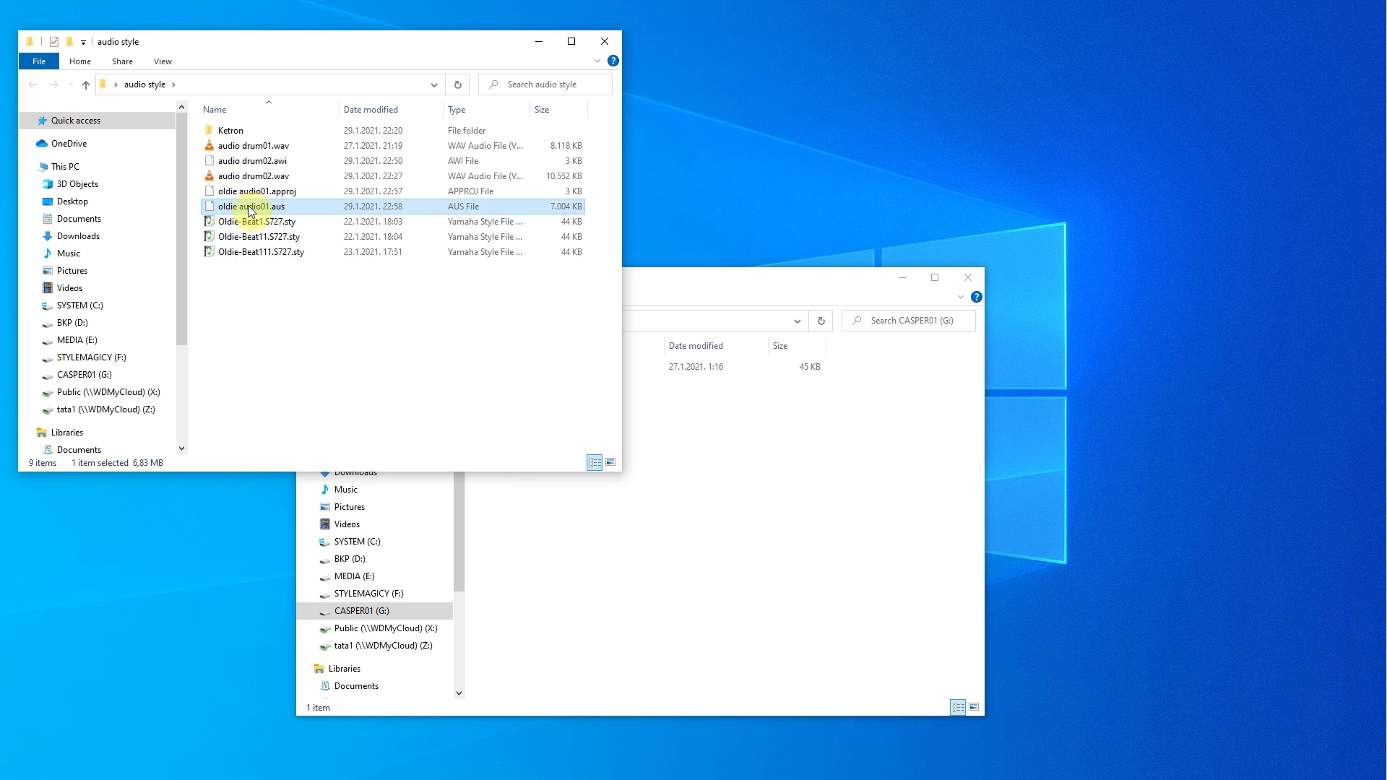
pyautogui.moveTo(249, 210); pyautogui.dragTo(659, 565)
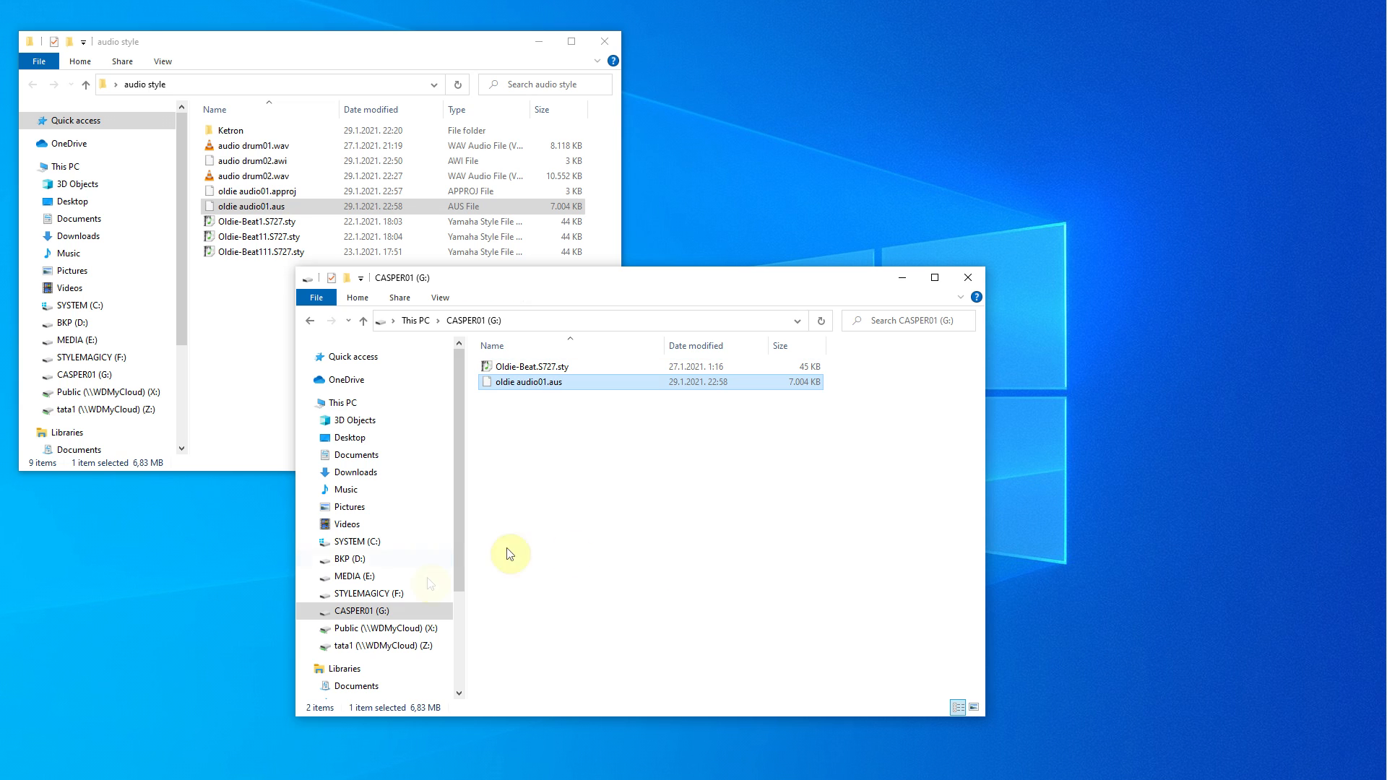
pyautogui.rightClick(390, 615)
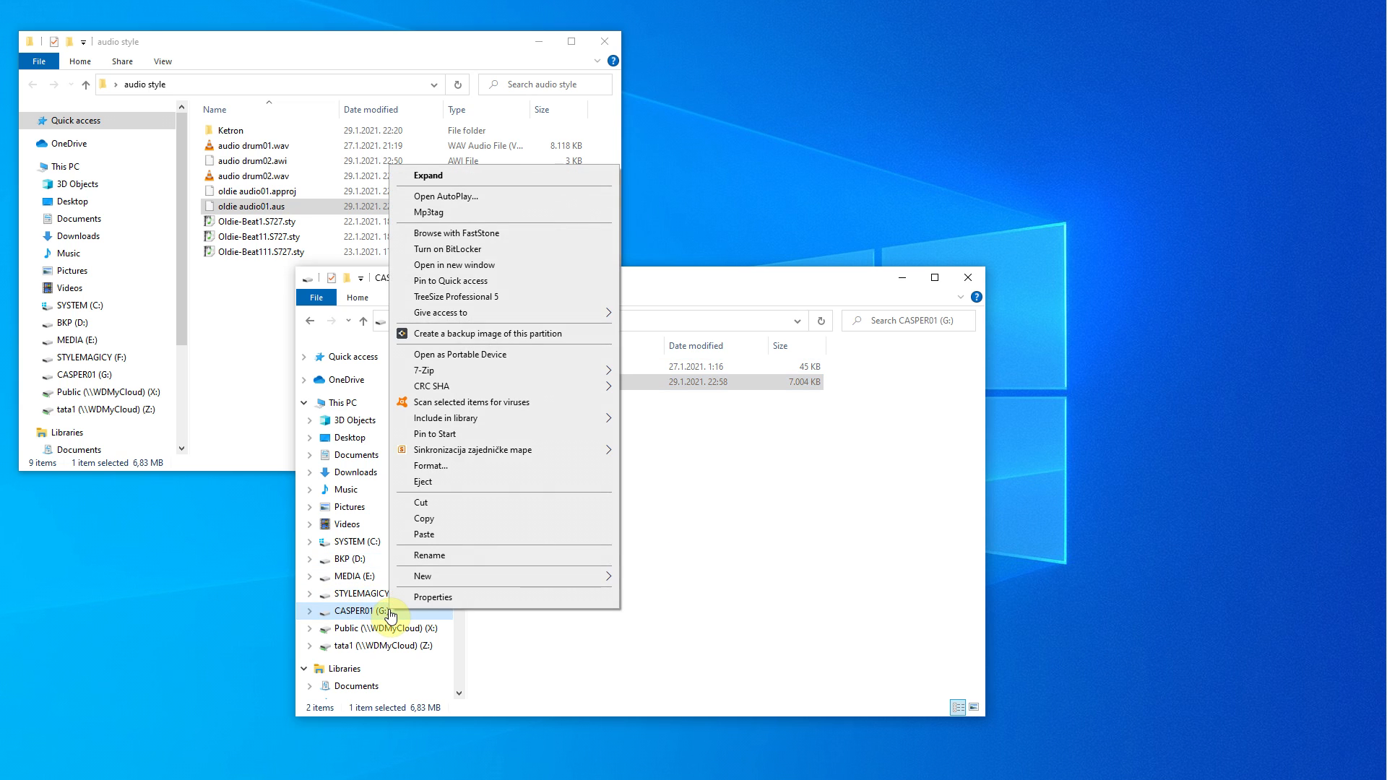
pyautogui.click(435, 482)
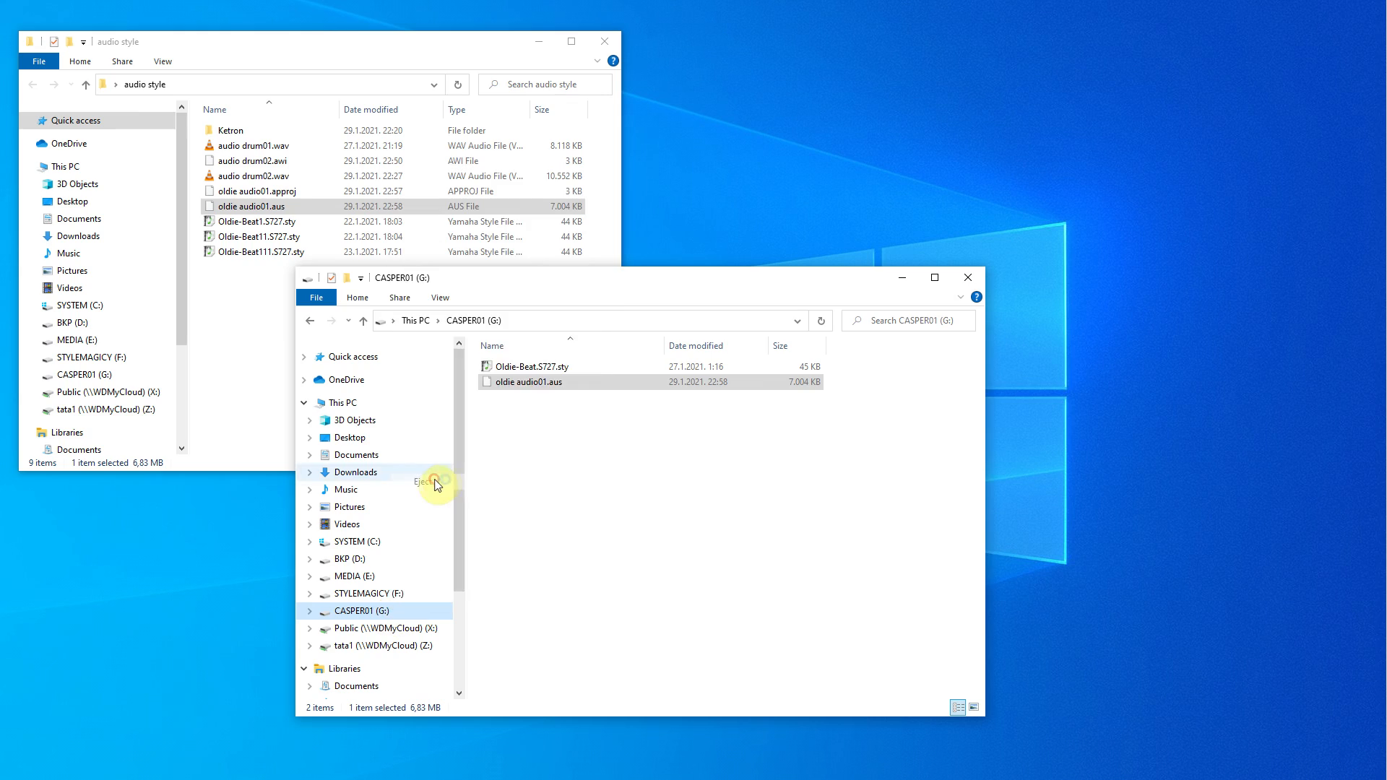